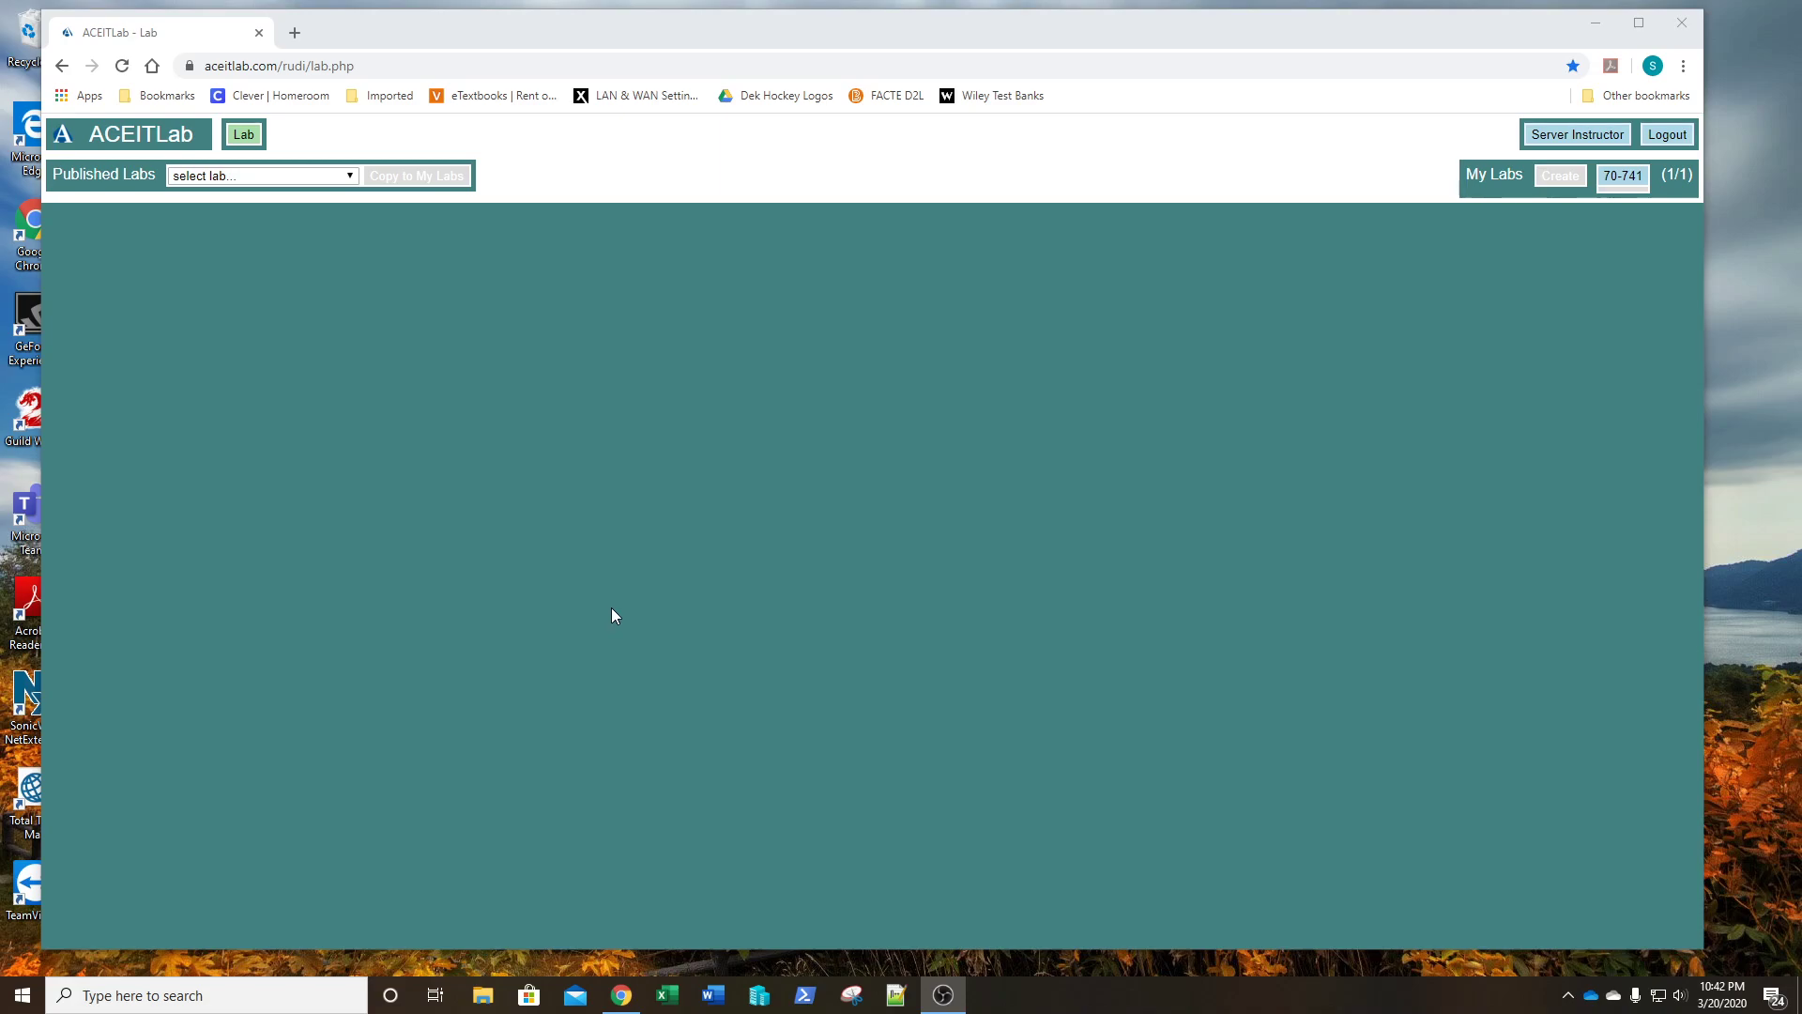
- Load the 70-741 lab, power on LON-DC1 and open its console
{"action": "left_click", "coordinate": [1625, 179]}
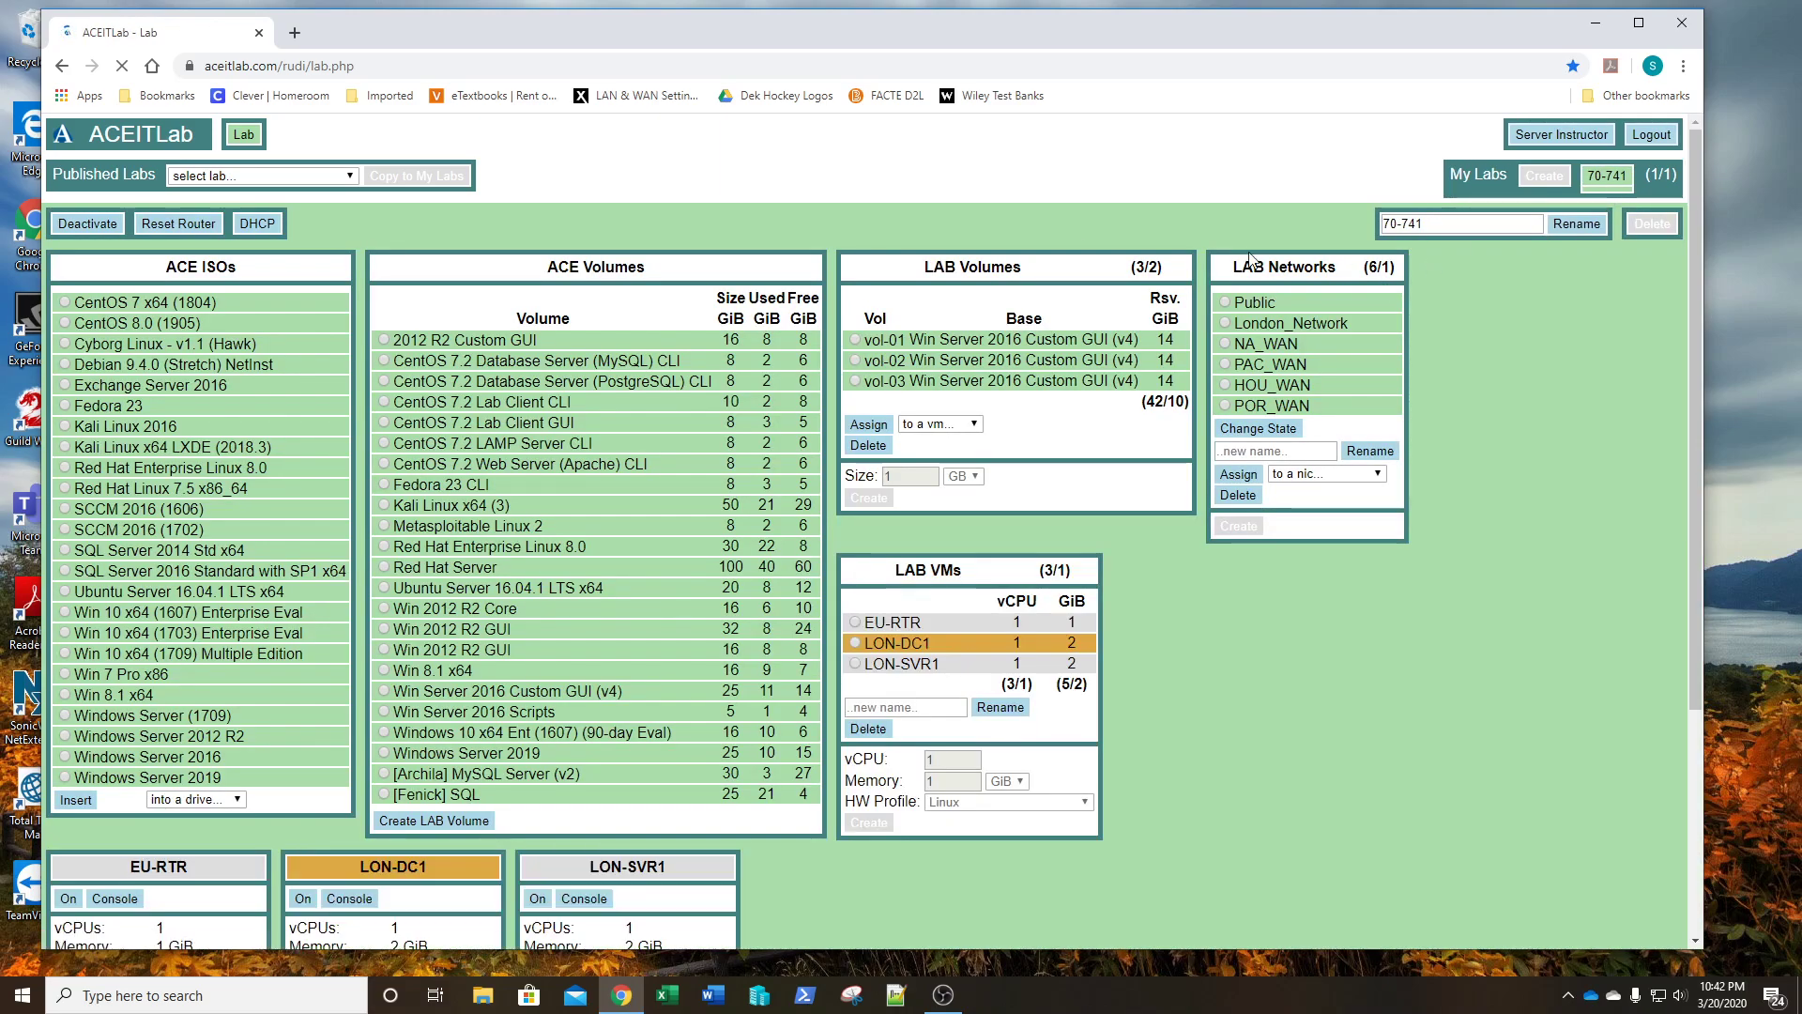
{"action": "scroll", "coordinate": [770, 422], "scroll_direction": "down", "scroll_amount": 3}
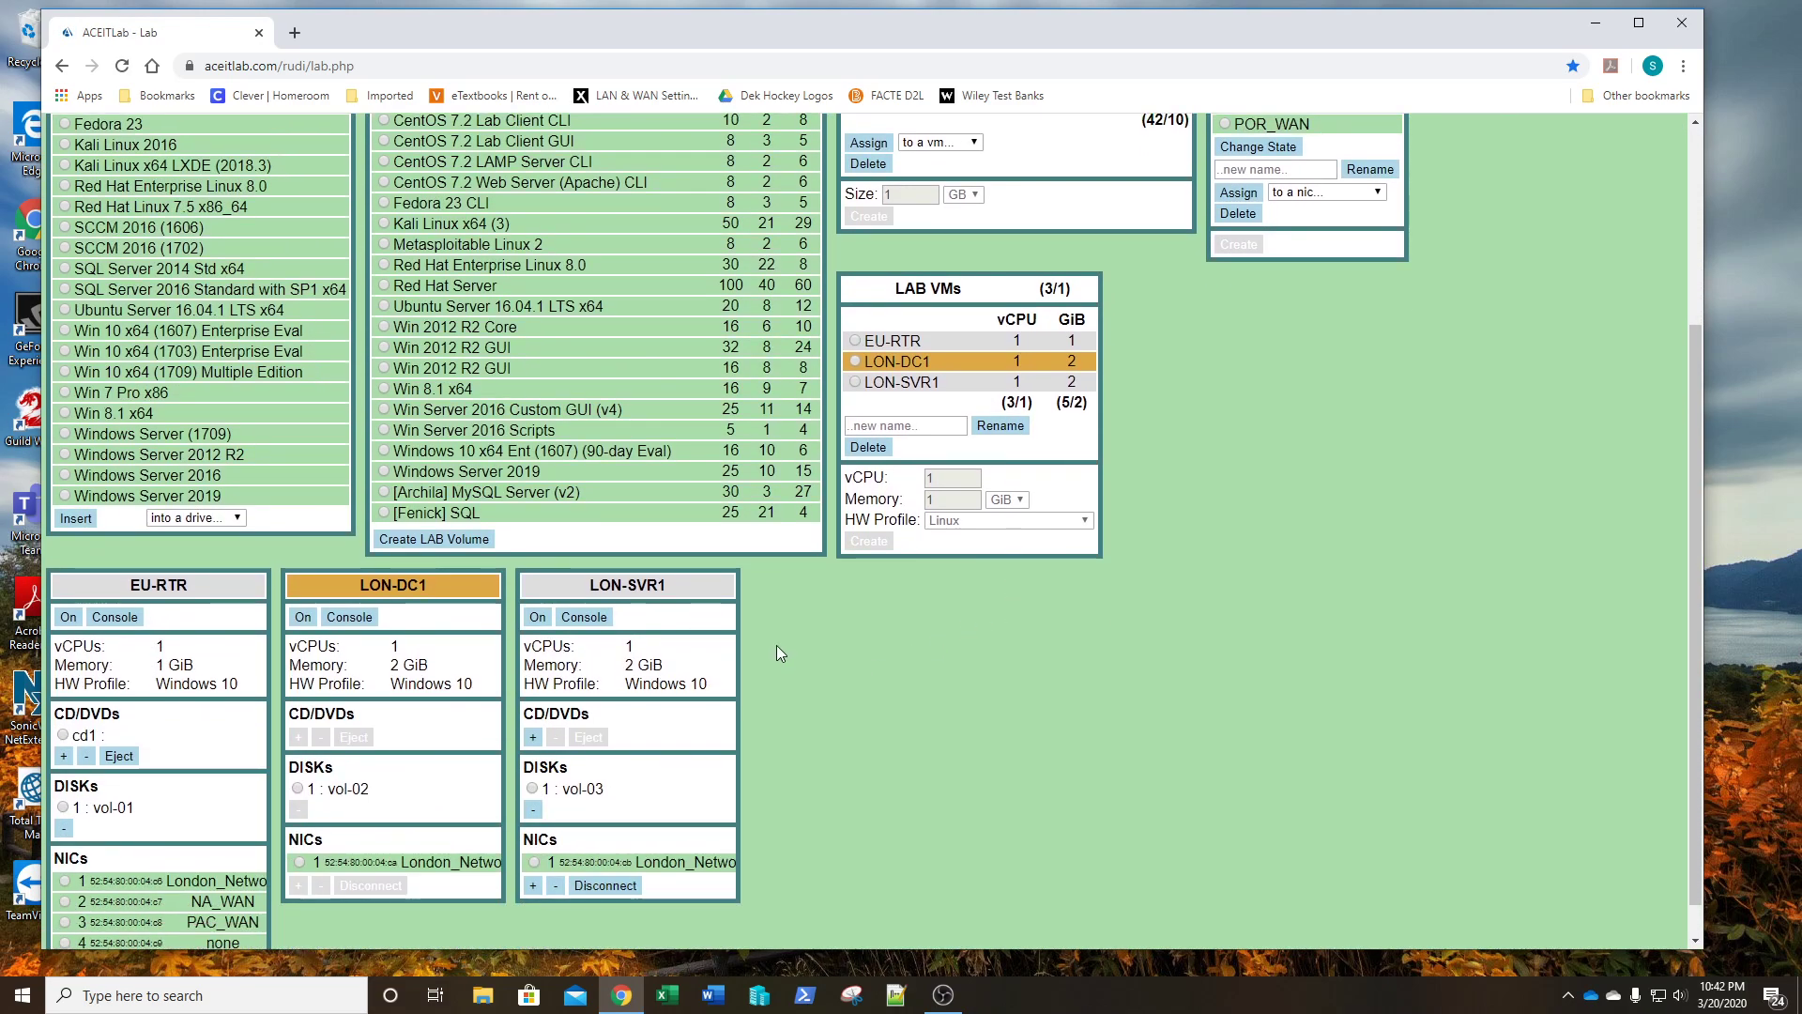
{"action": "left_click", "coordinate": [305, 618]}
{"action": "left_click", "coordinate": [303, 619]}
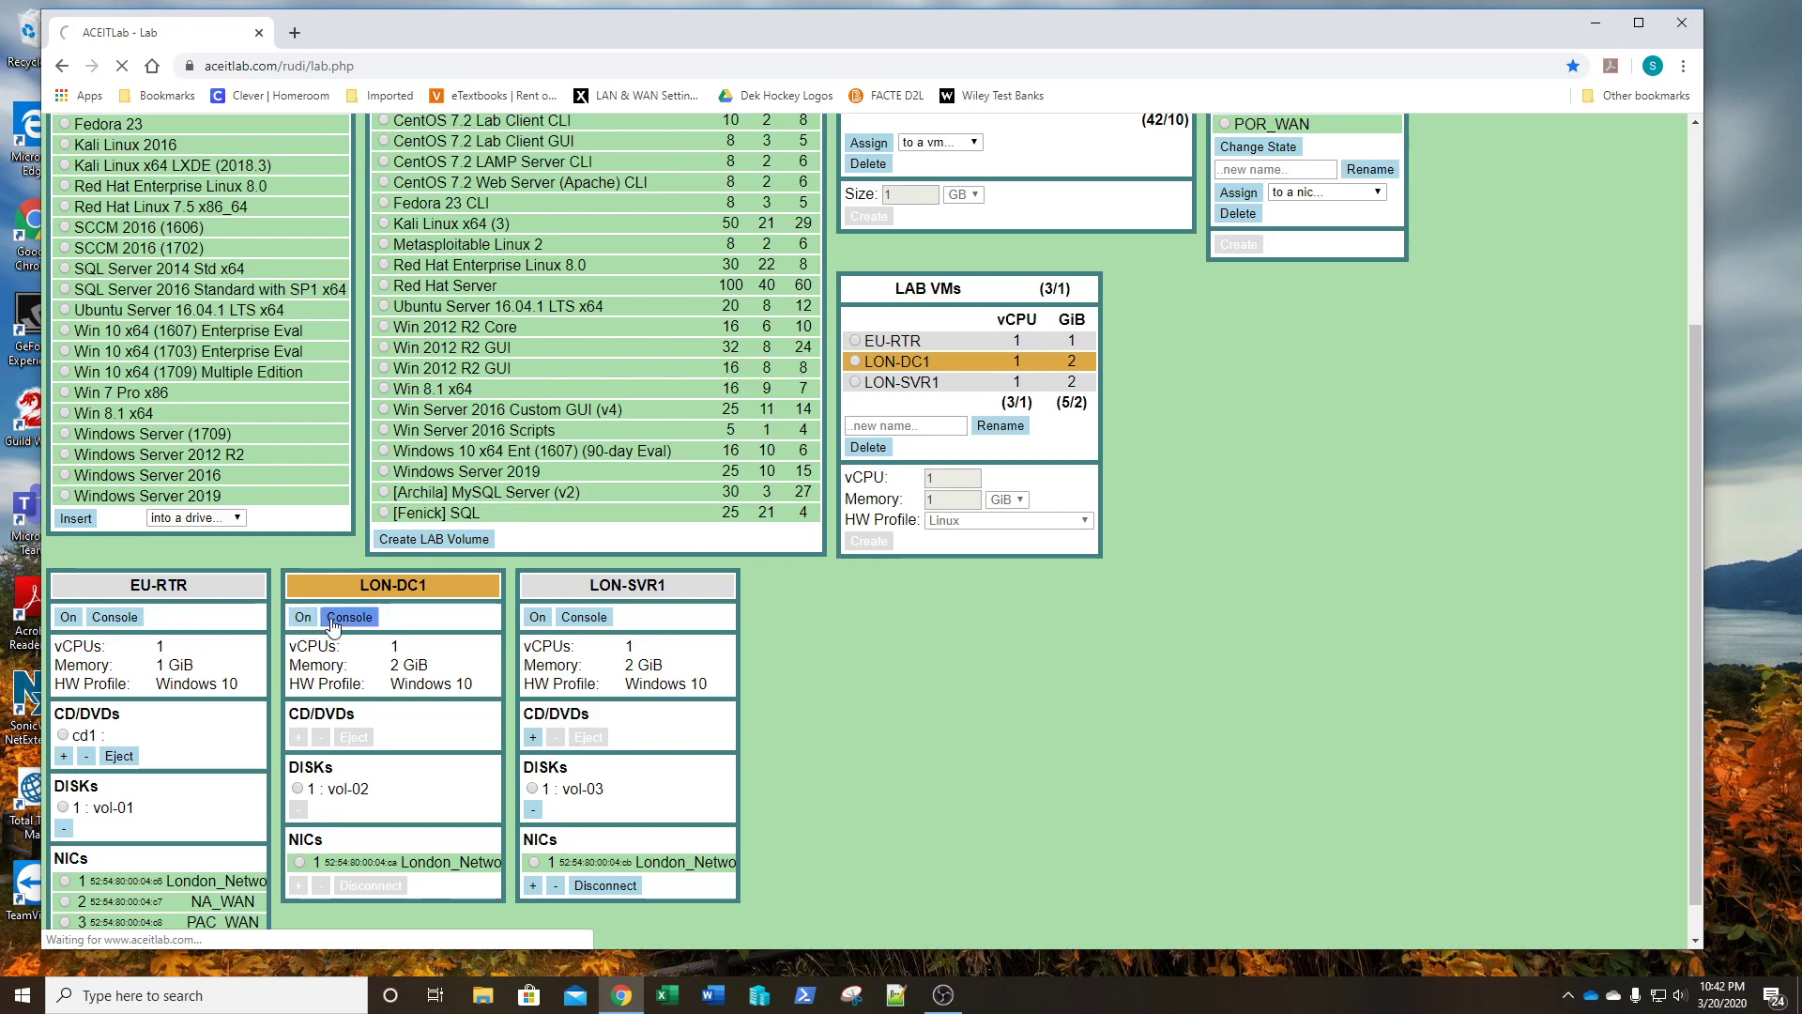
- Send Ctrl-Alt-Del to LON-DC1 and sign in with the administrator password
{"action": "left_click", "coordinate": [334, 619]}
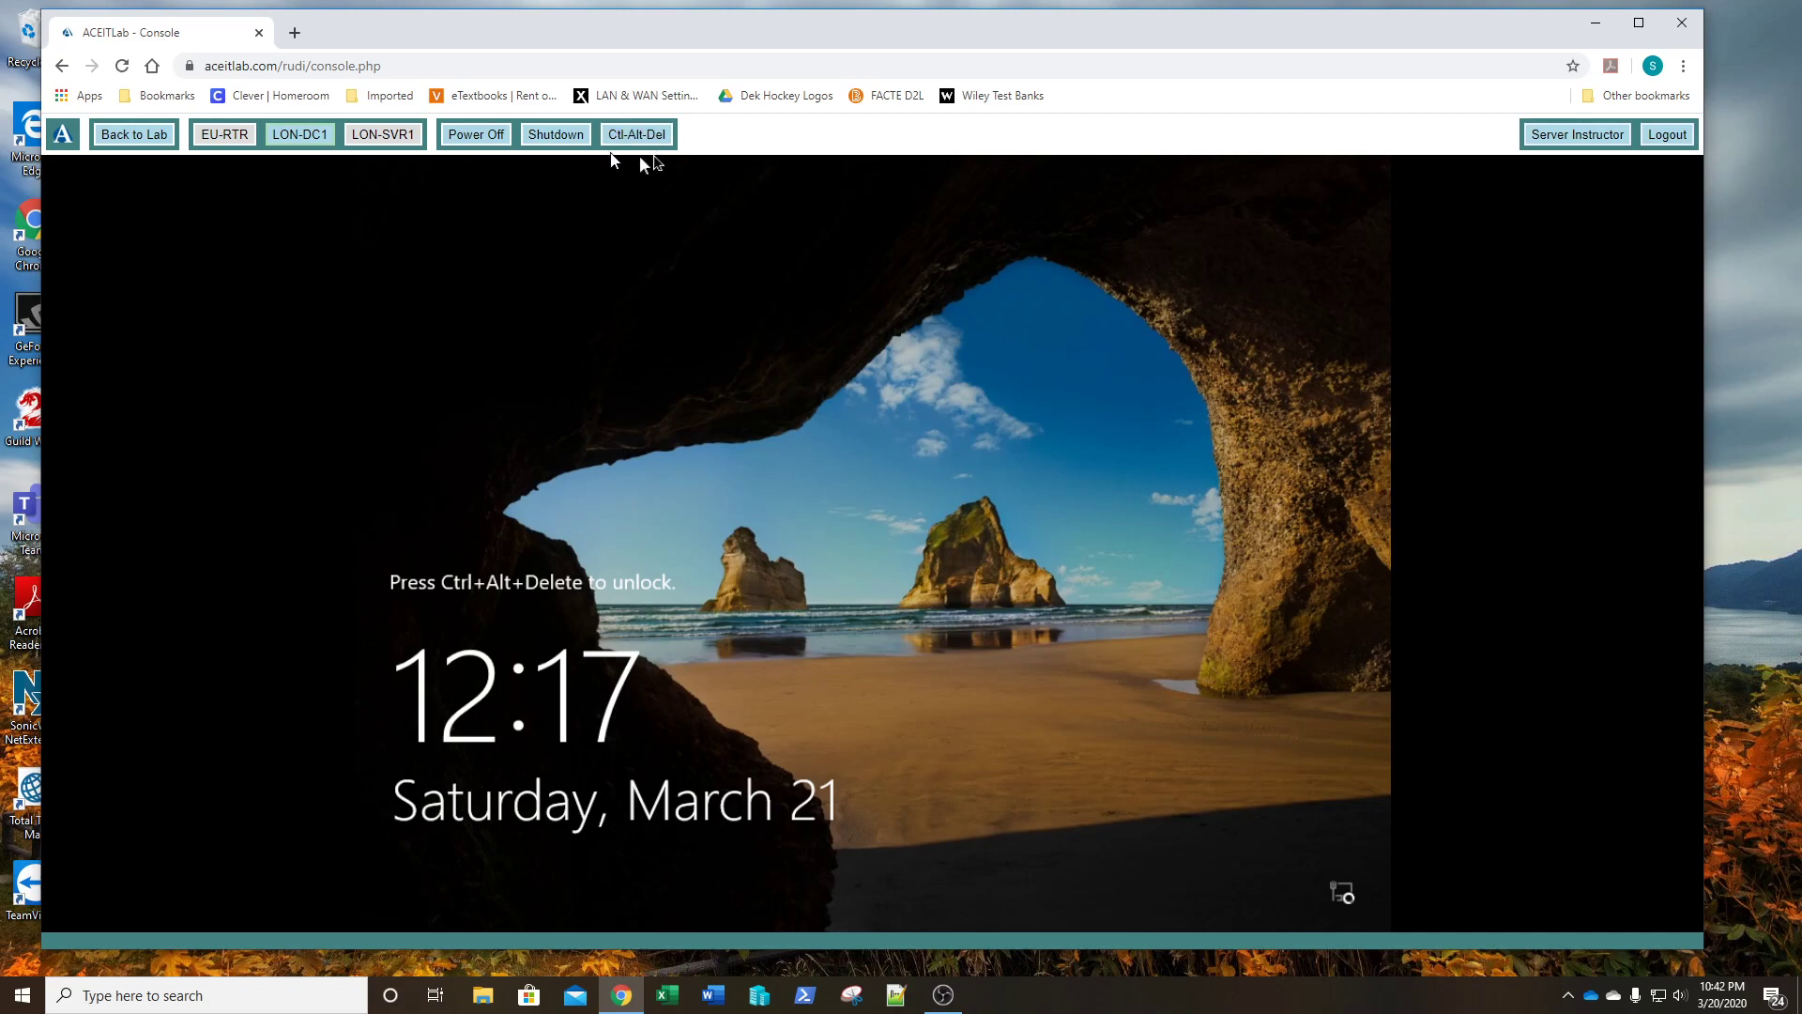
{"action": "left_click", "coordinate": [640, 139]}
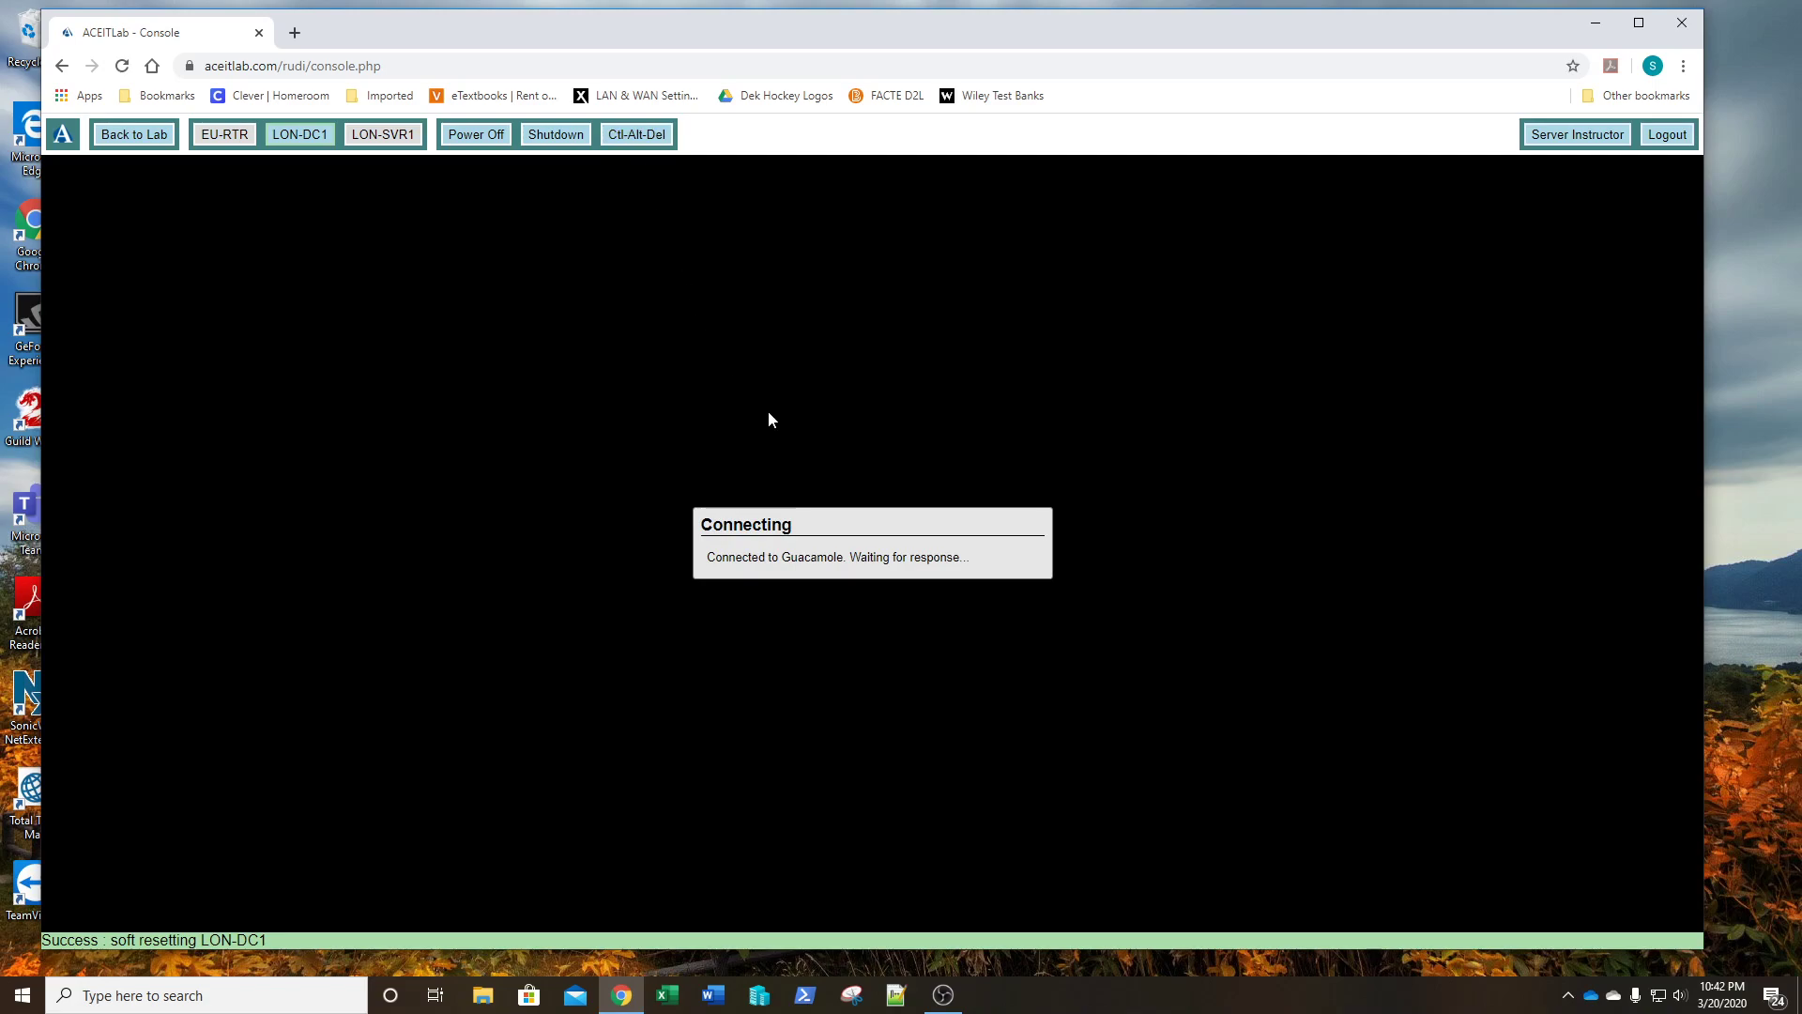
{"action": "type", "text": "Pa$$w0rd"}
{"action": "key", "text": "Return"}
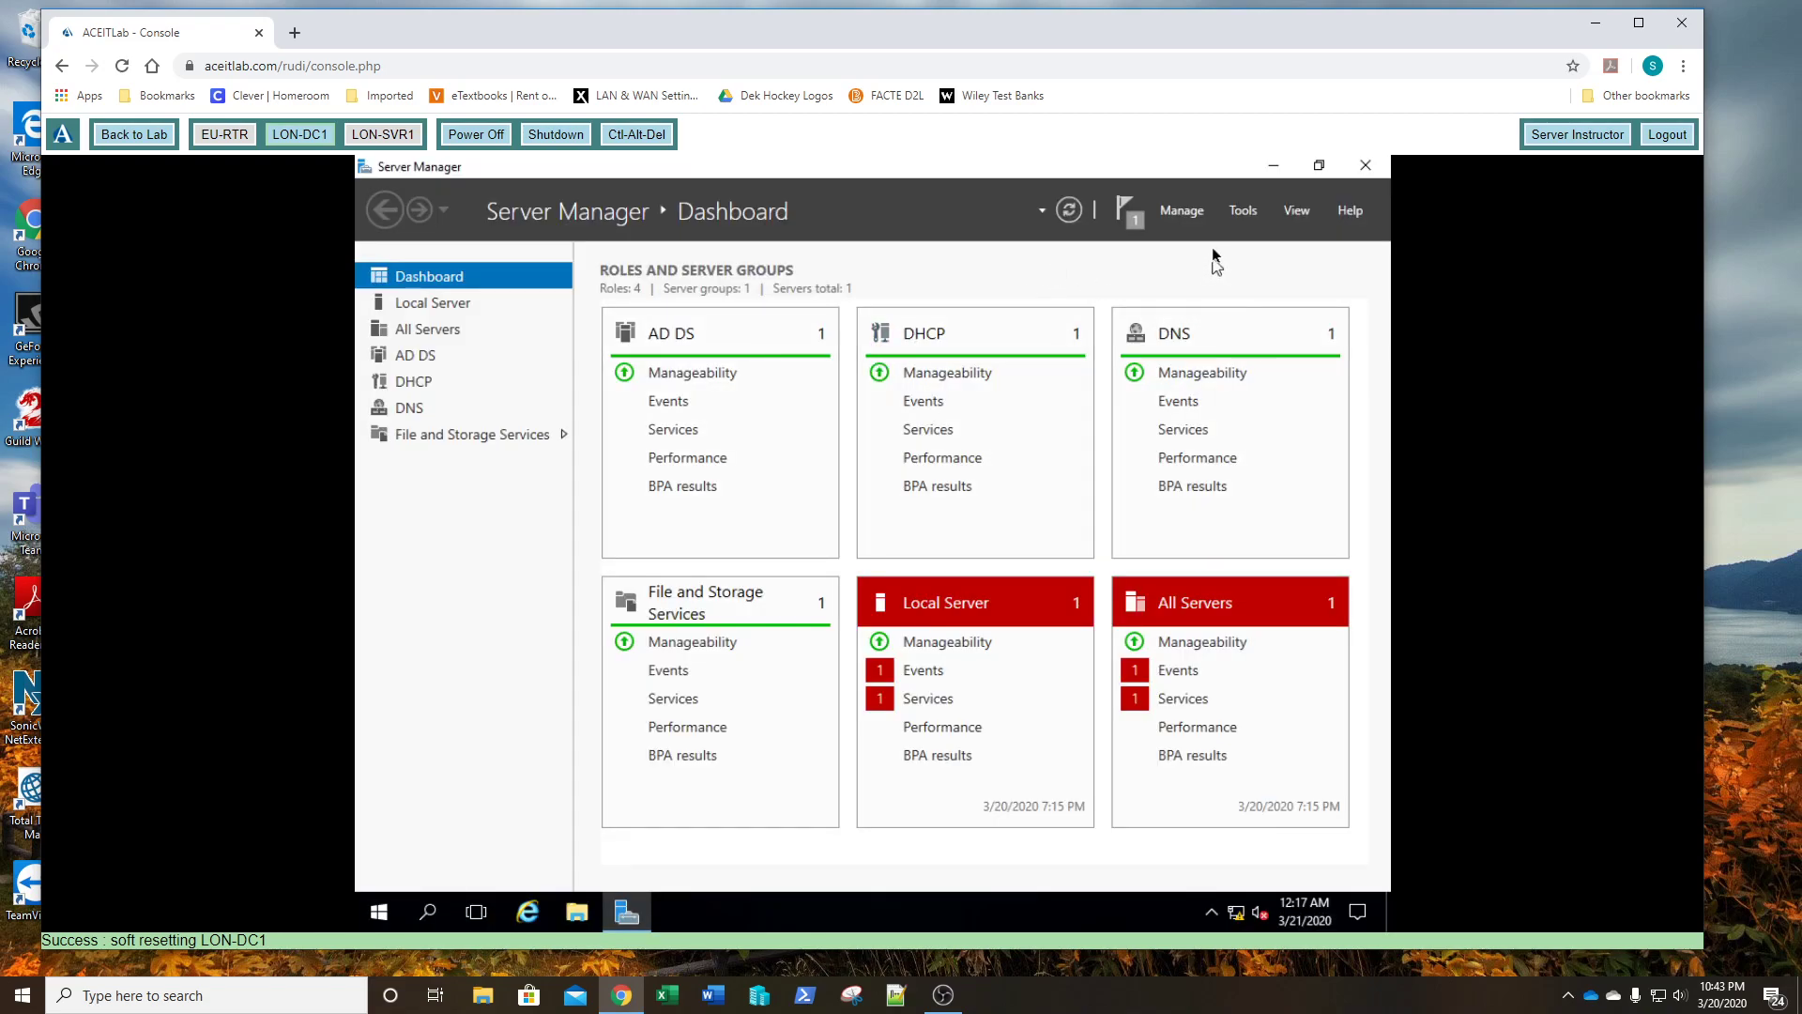
- Start a role-based Add Roles and Features installation targeting LON-DC1.adatum.com
{"action": "left_click", "coordinate": [1191, 212]}
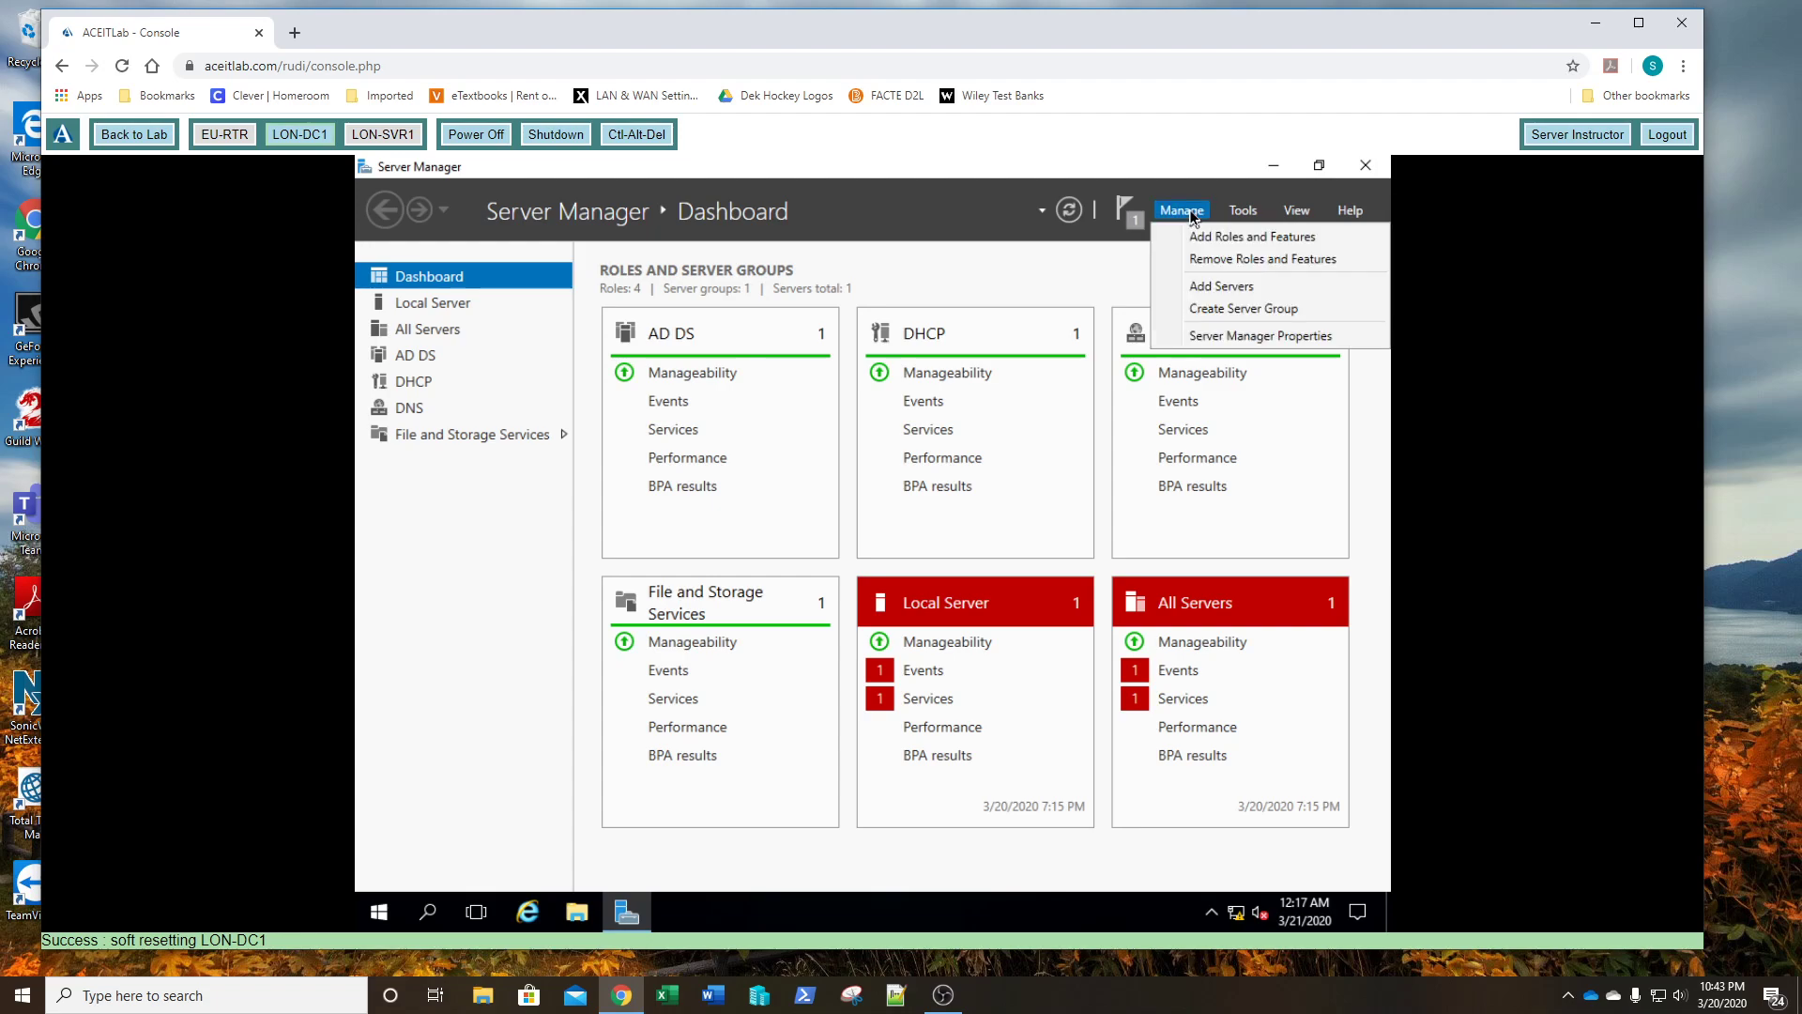
{"action": "left_click", "coordinate": [1192, 238]}
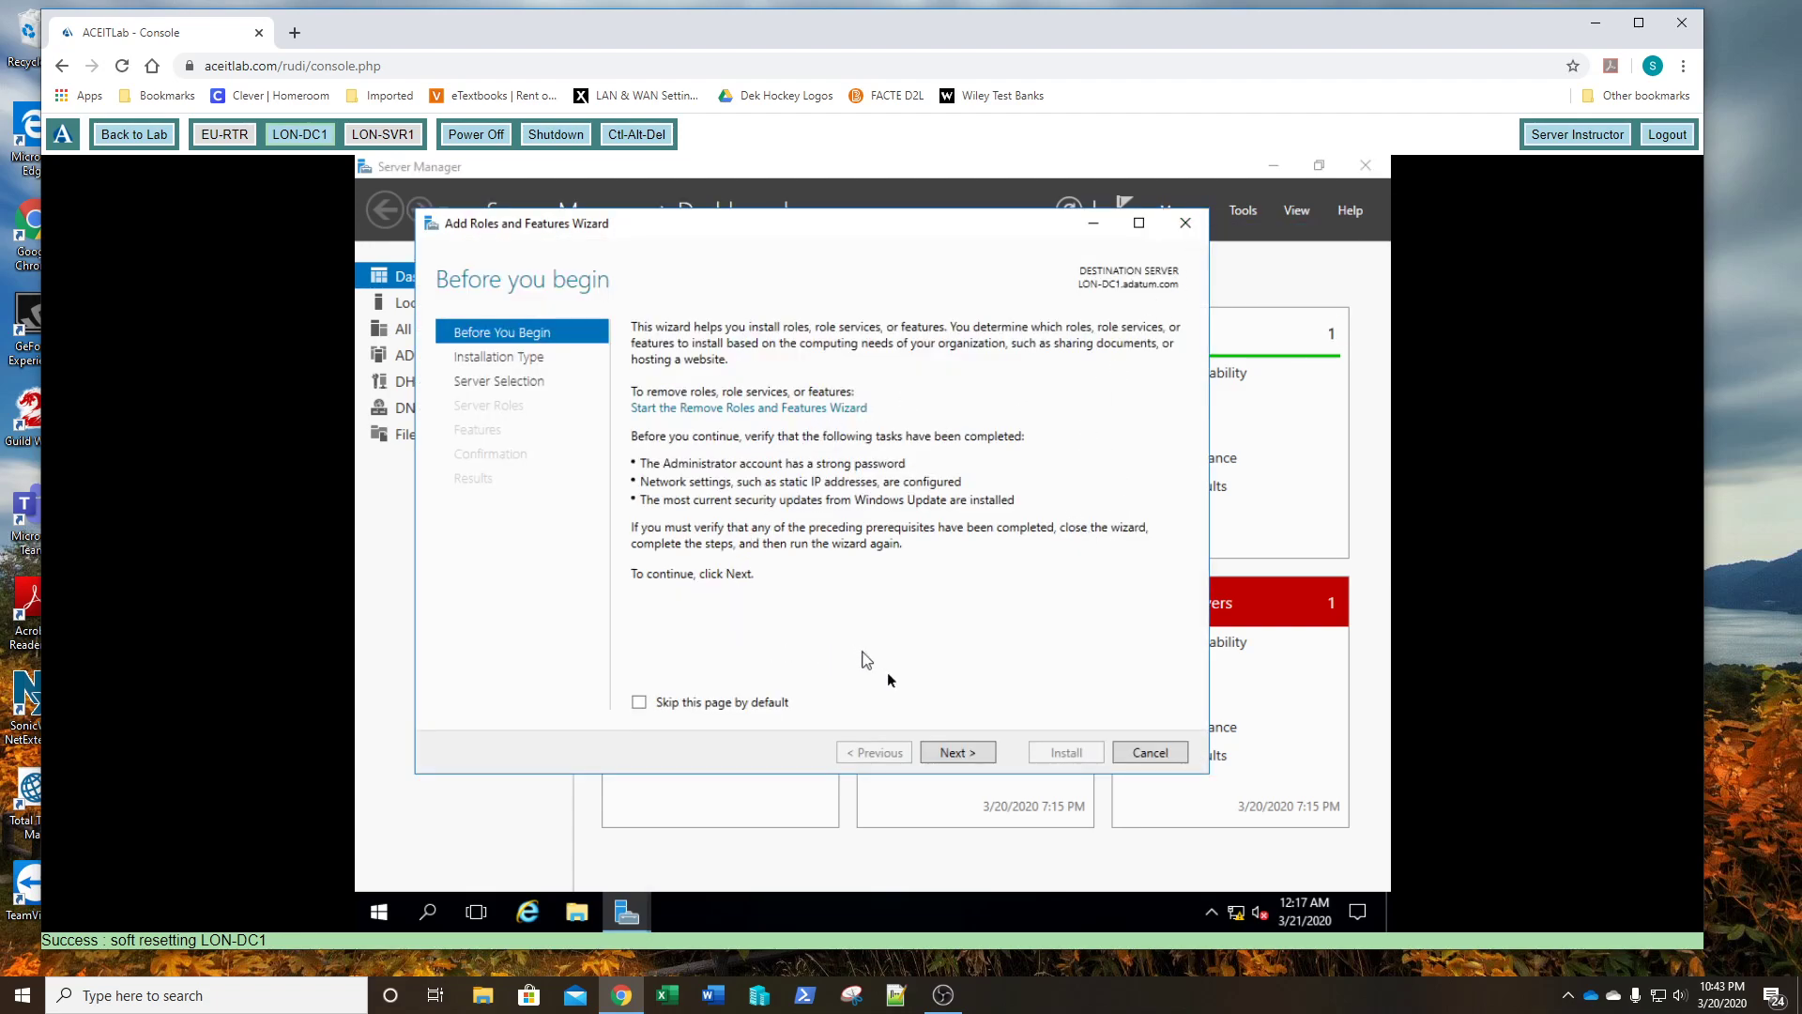
{"action": "left_click", "coordinate": [953, 752]}
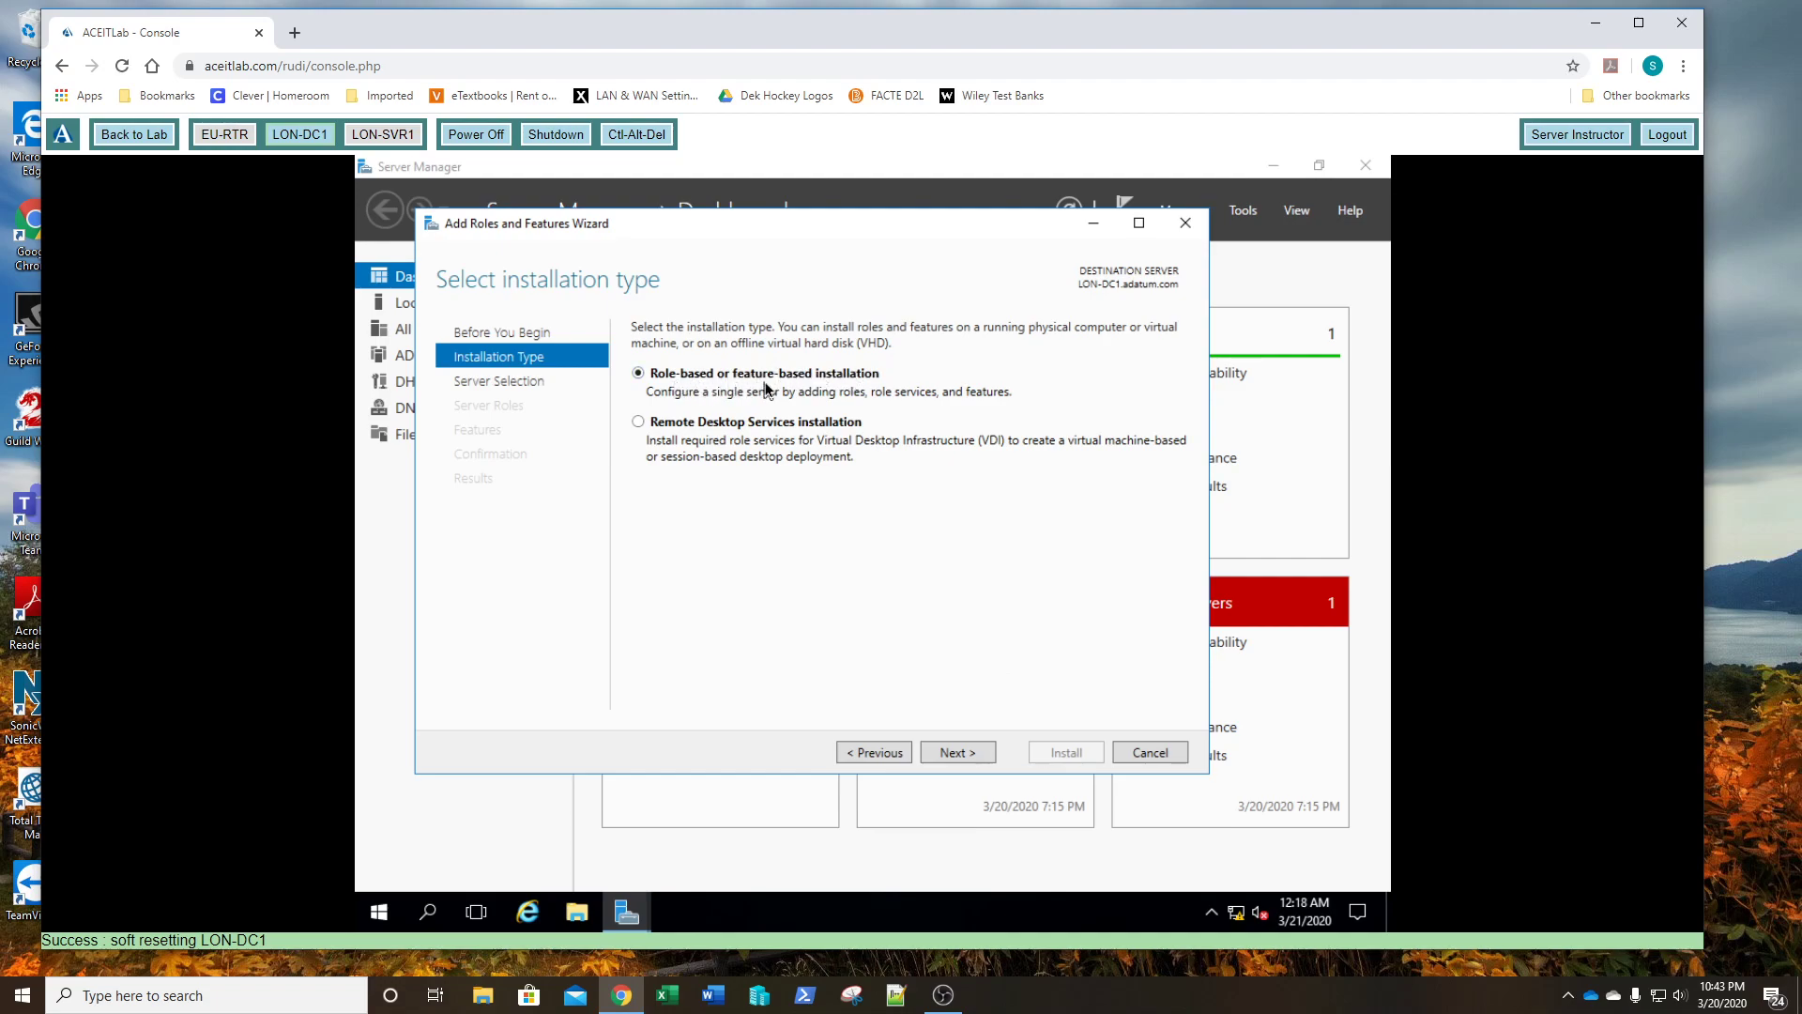
{"action": "left_click", "coordinate": [956, 753]}
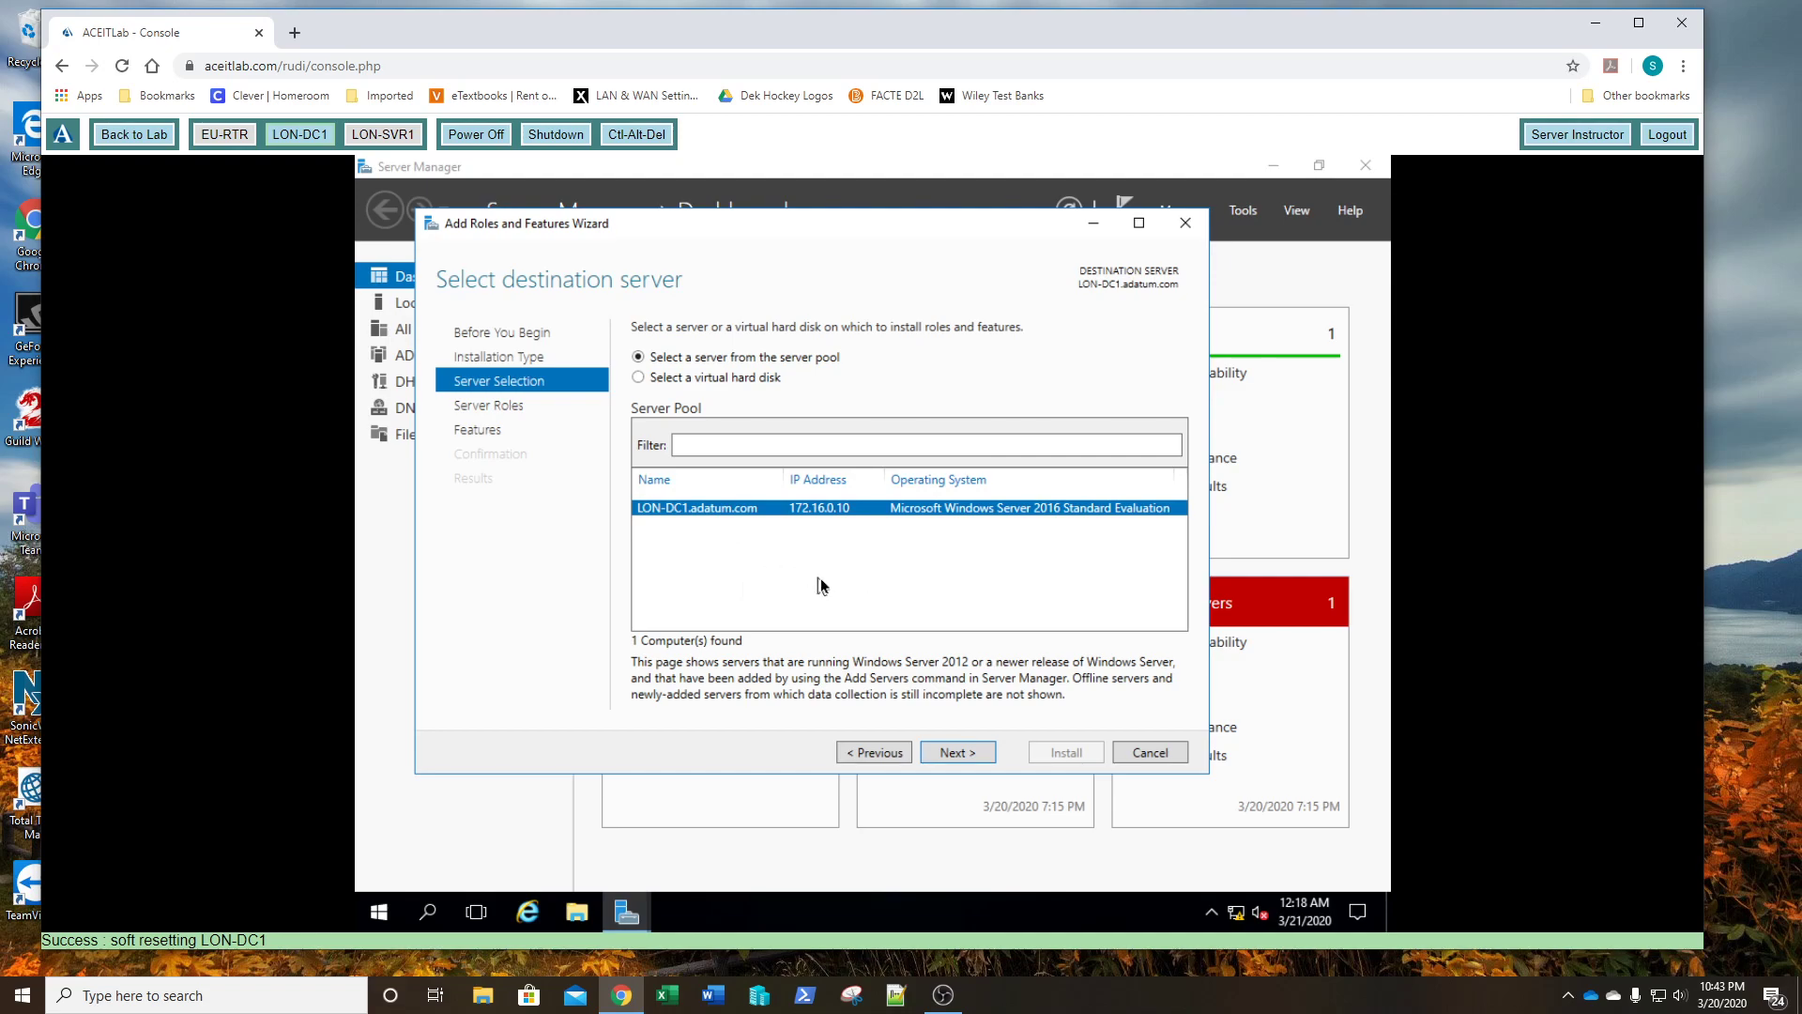
{"action": "left_click", "coordinate": [952, 755]}
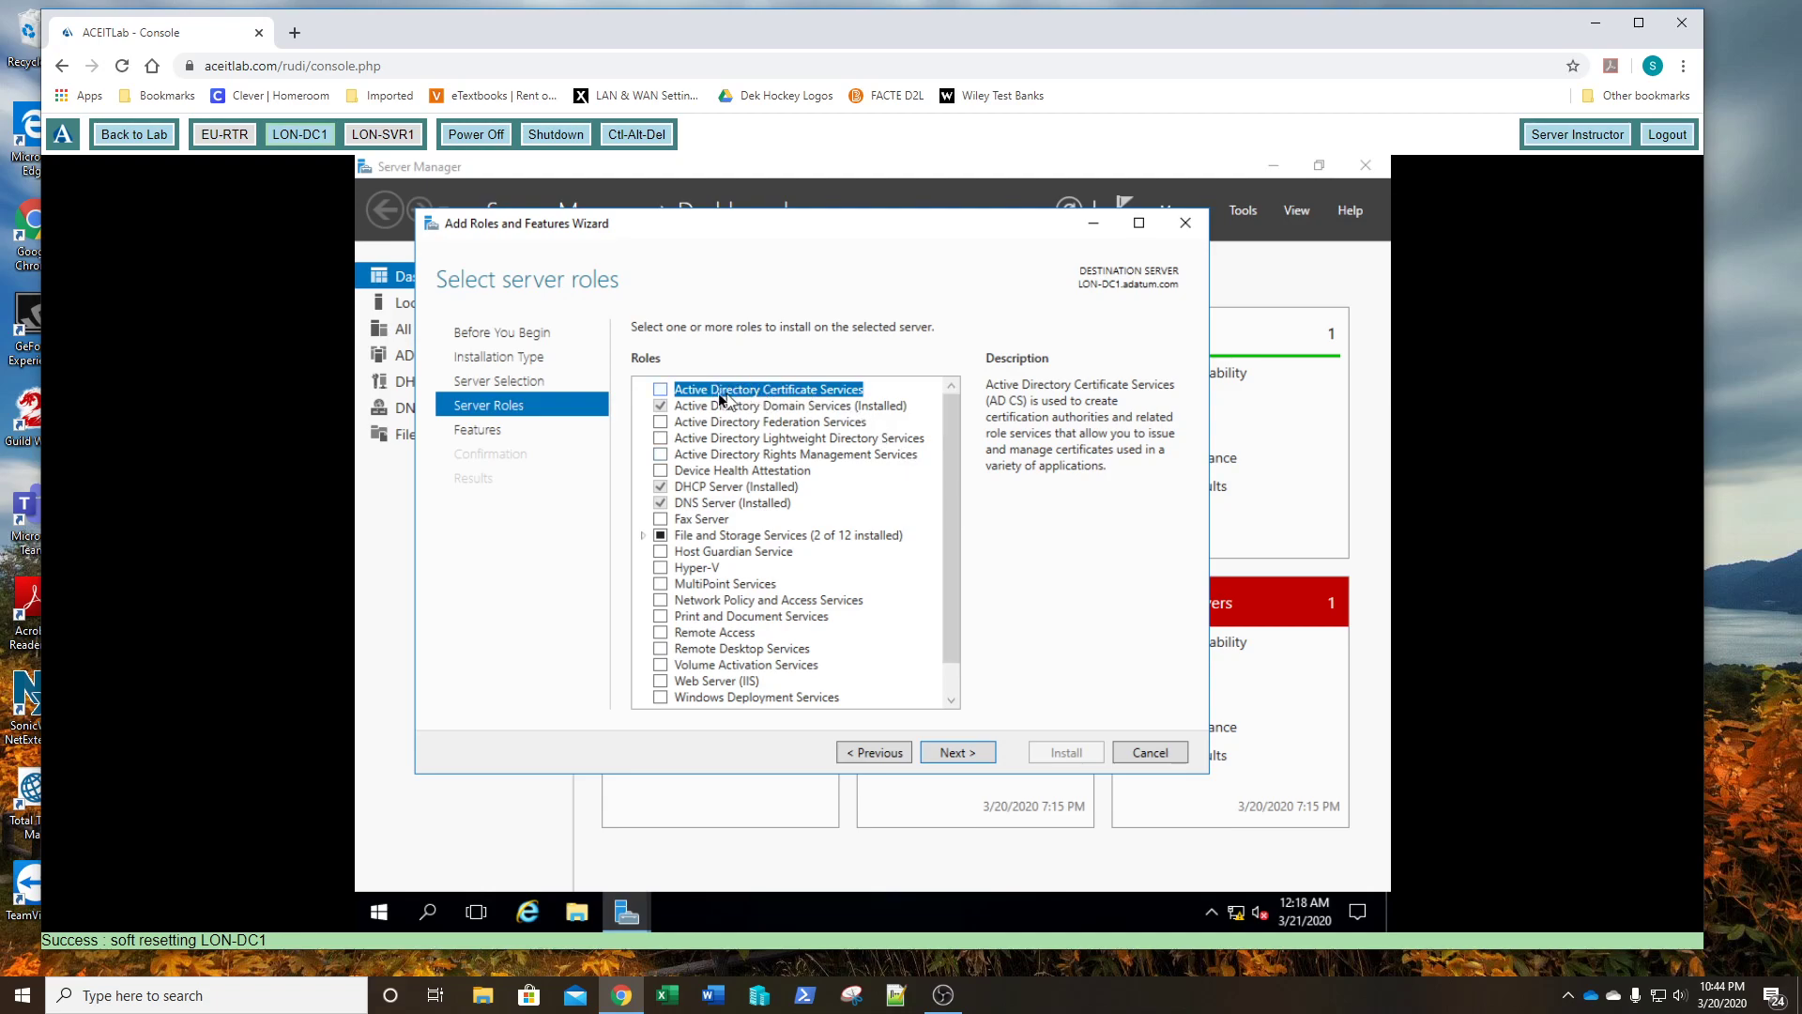
- Select the Active Directory Certificate Services role with its management tools, skipping extra features
{"action": "left_click", "coordinate": [660, 389]}
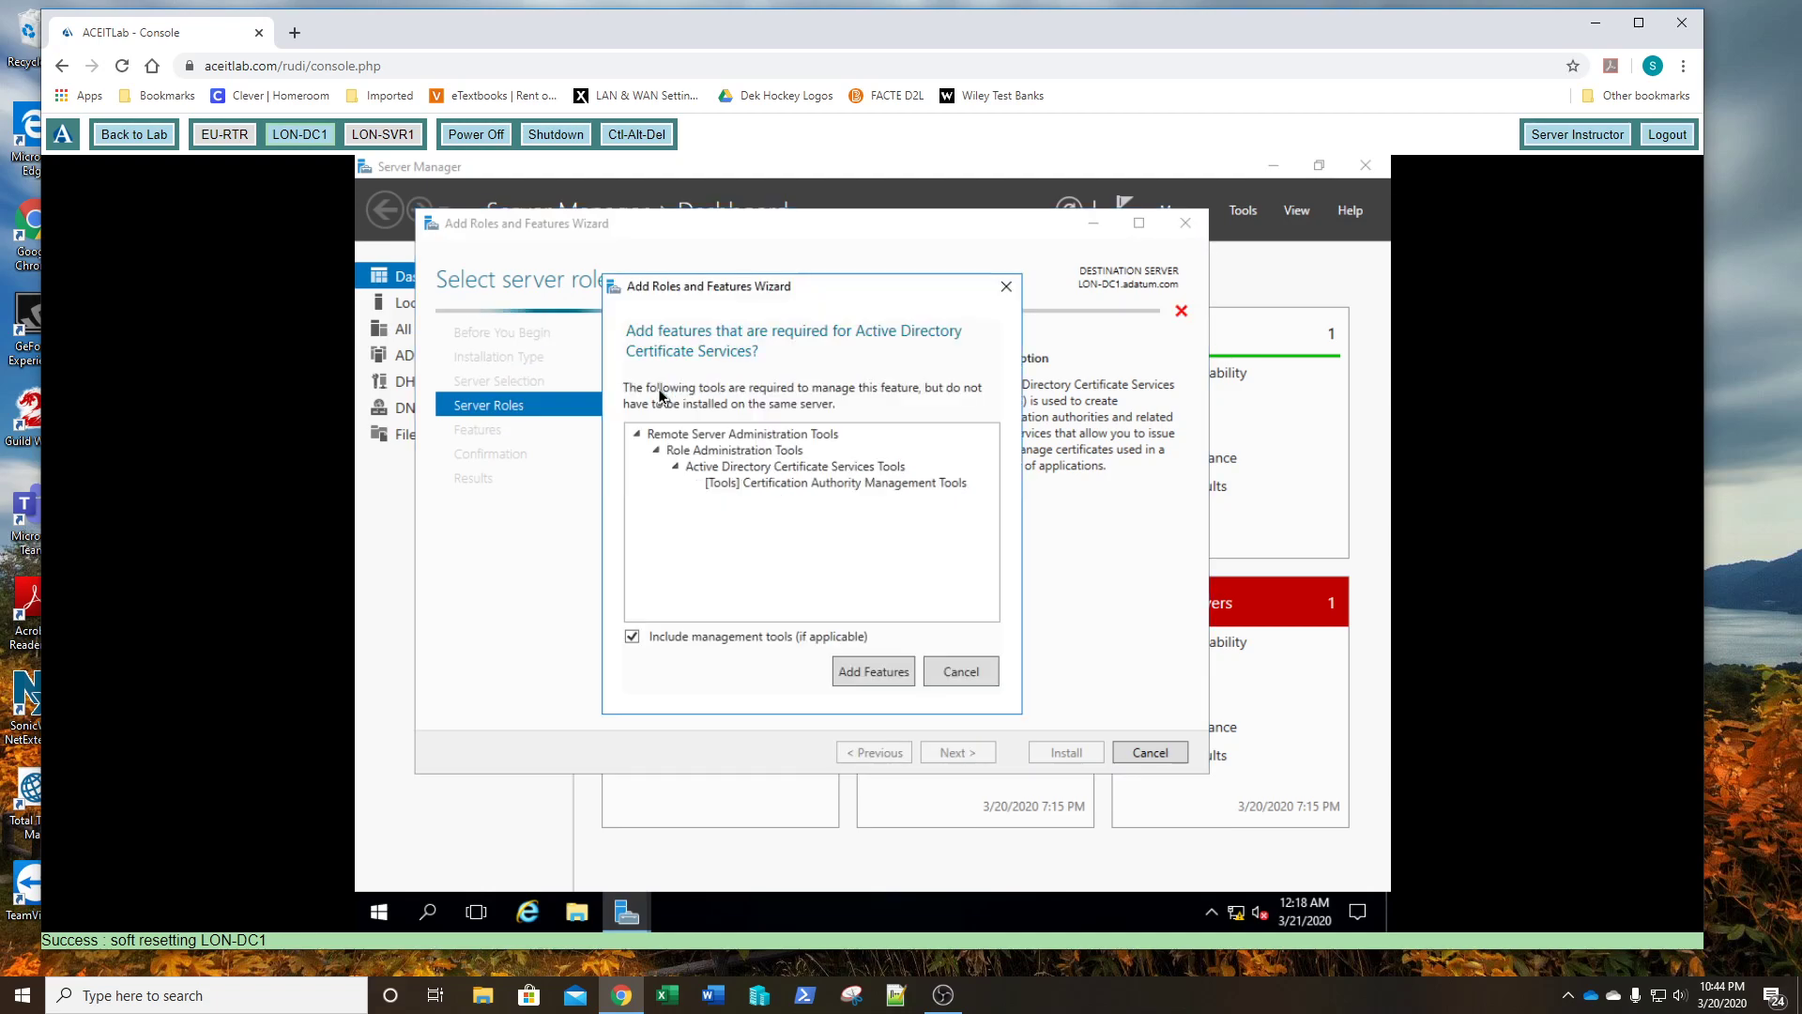
{"action": "left_click", "coordinate": [847, 675]}
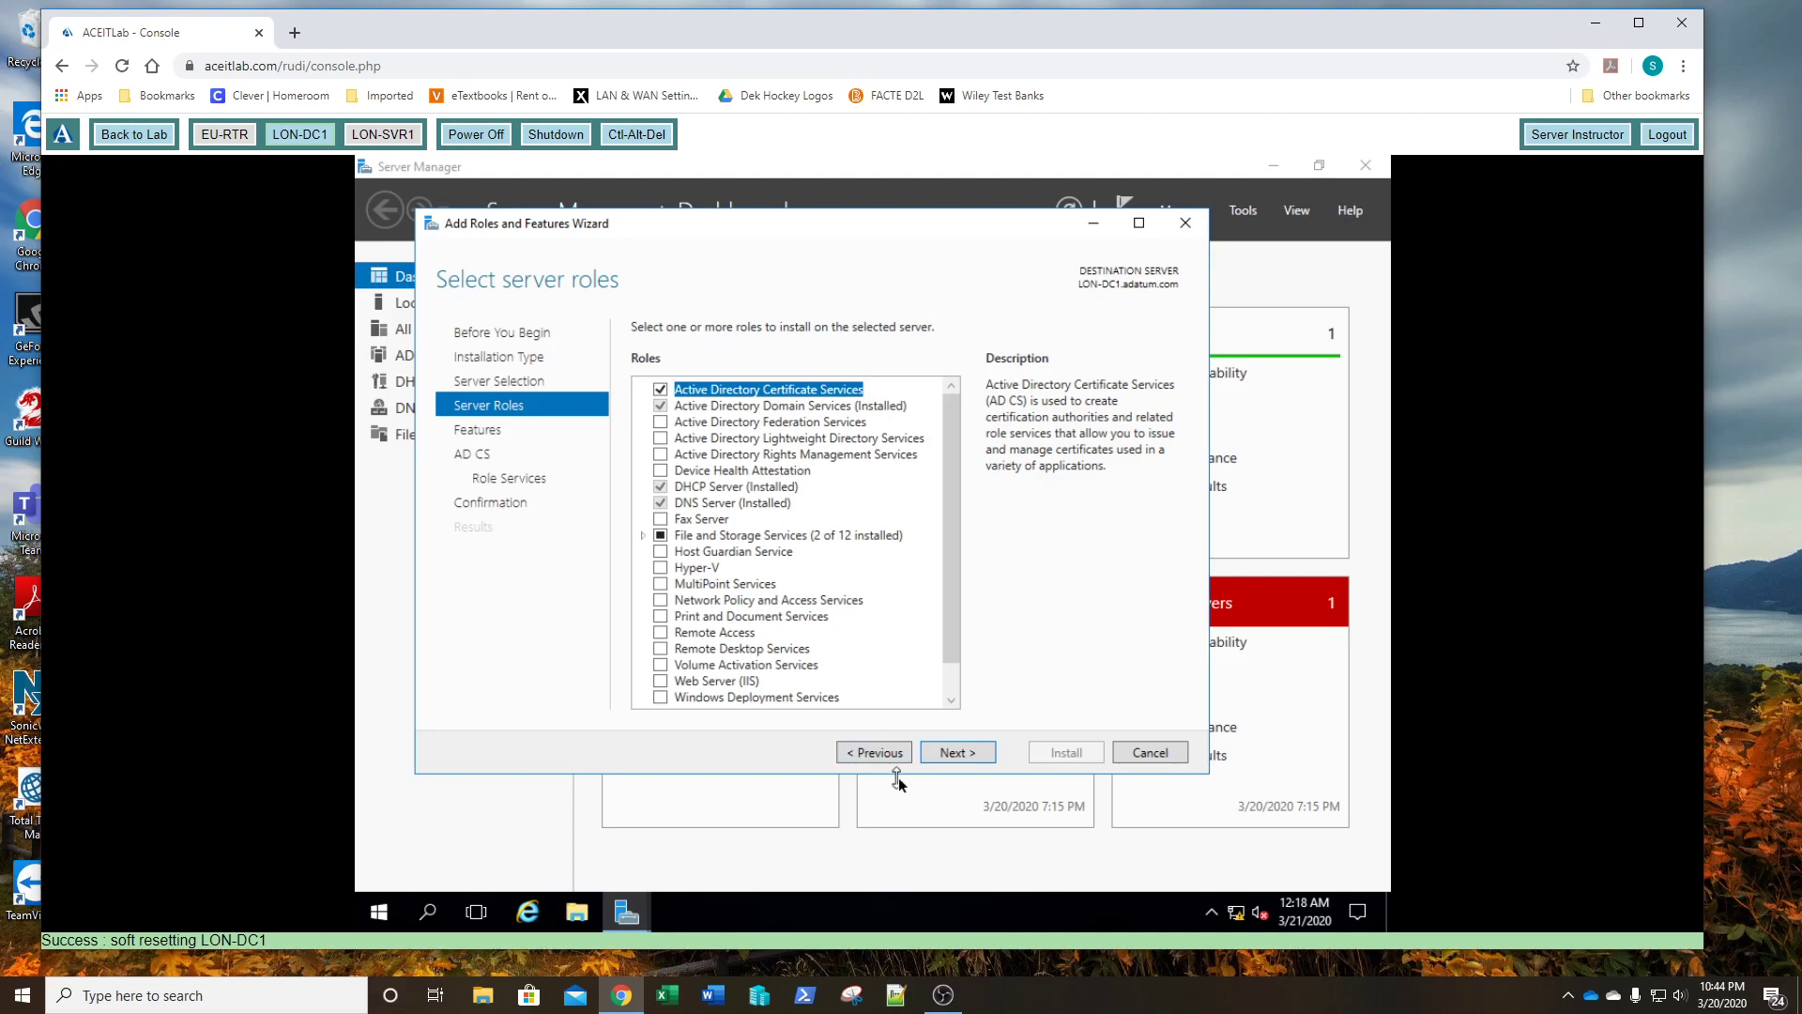
{"action": "left_click", "coordinate": [957, 754]}
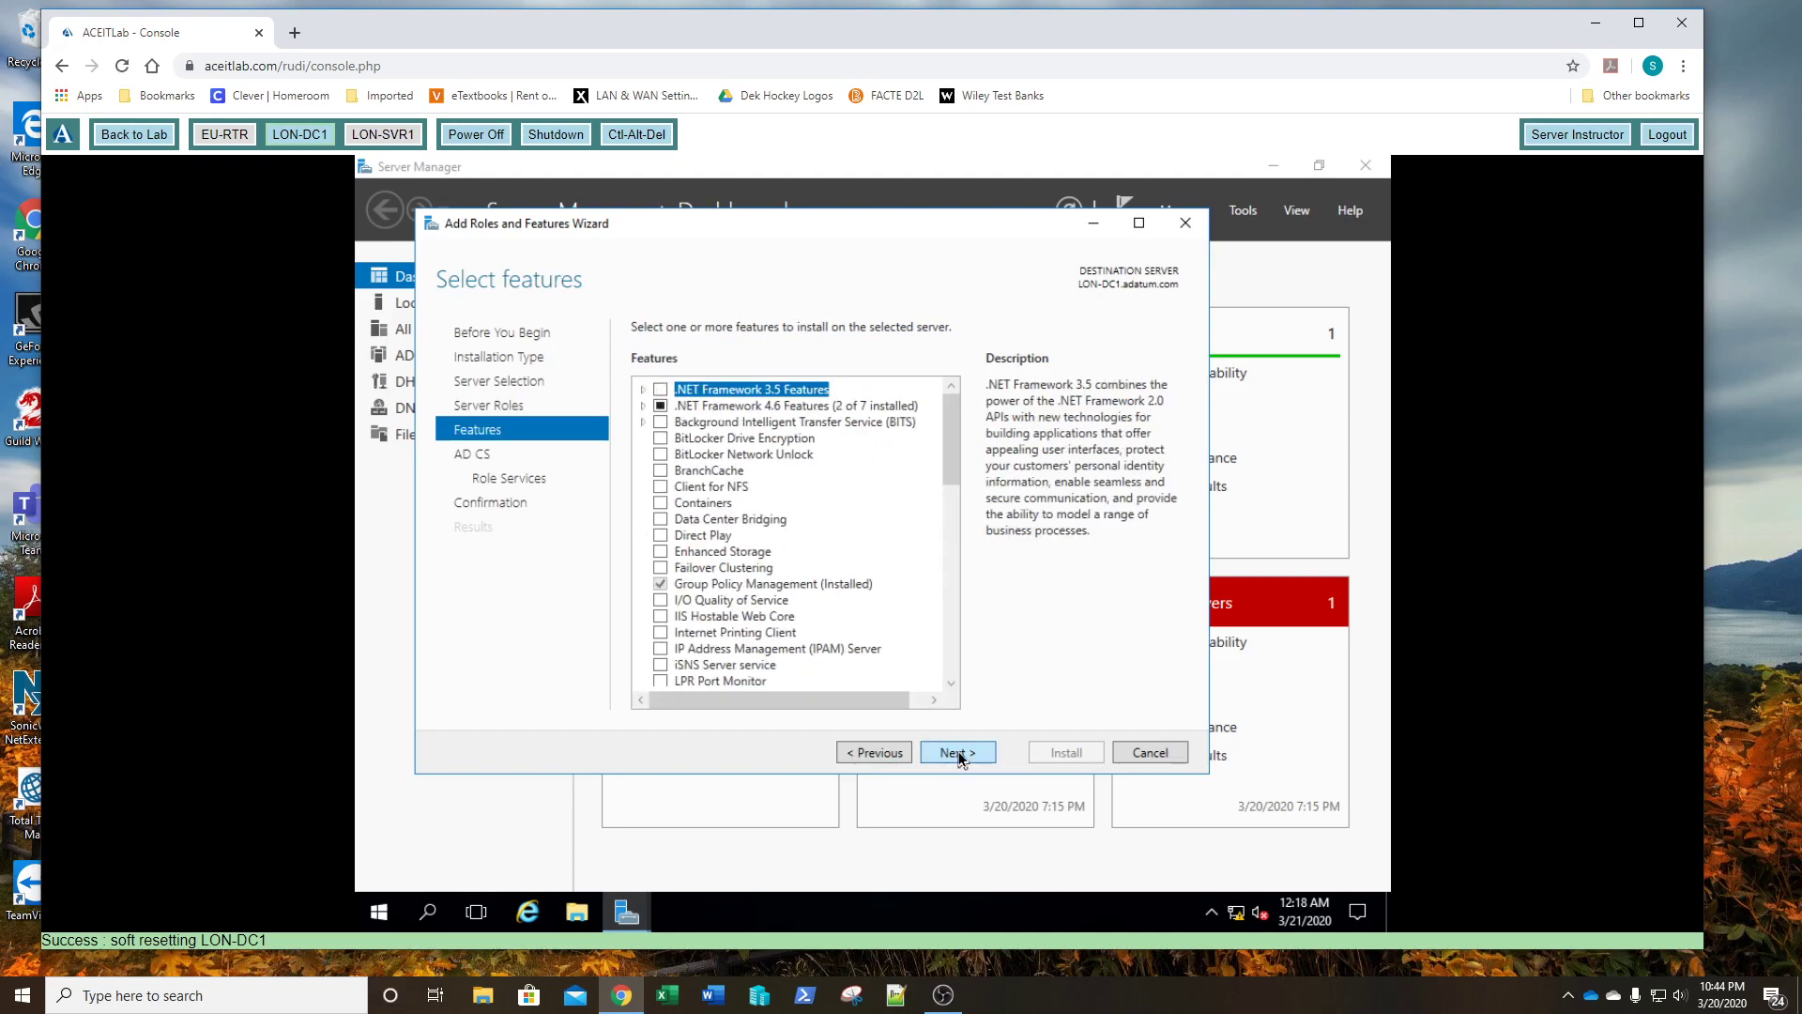
{"action": "left_click", "coordinate": [957, 754]}
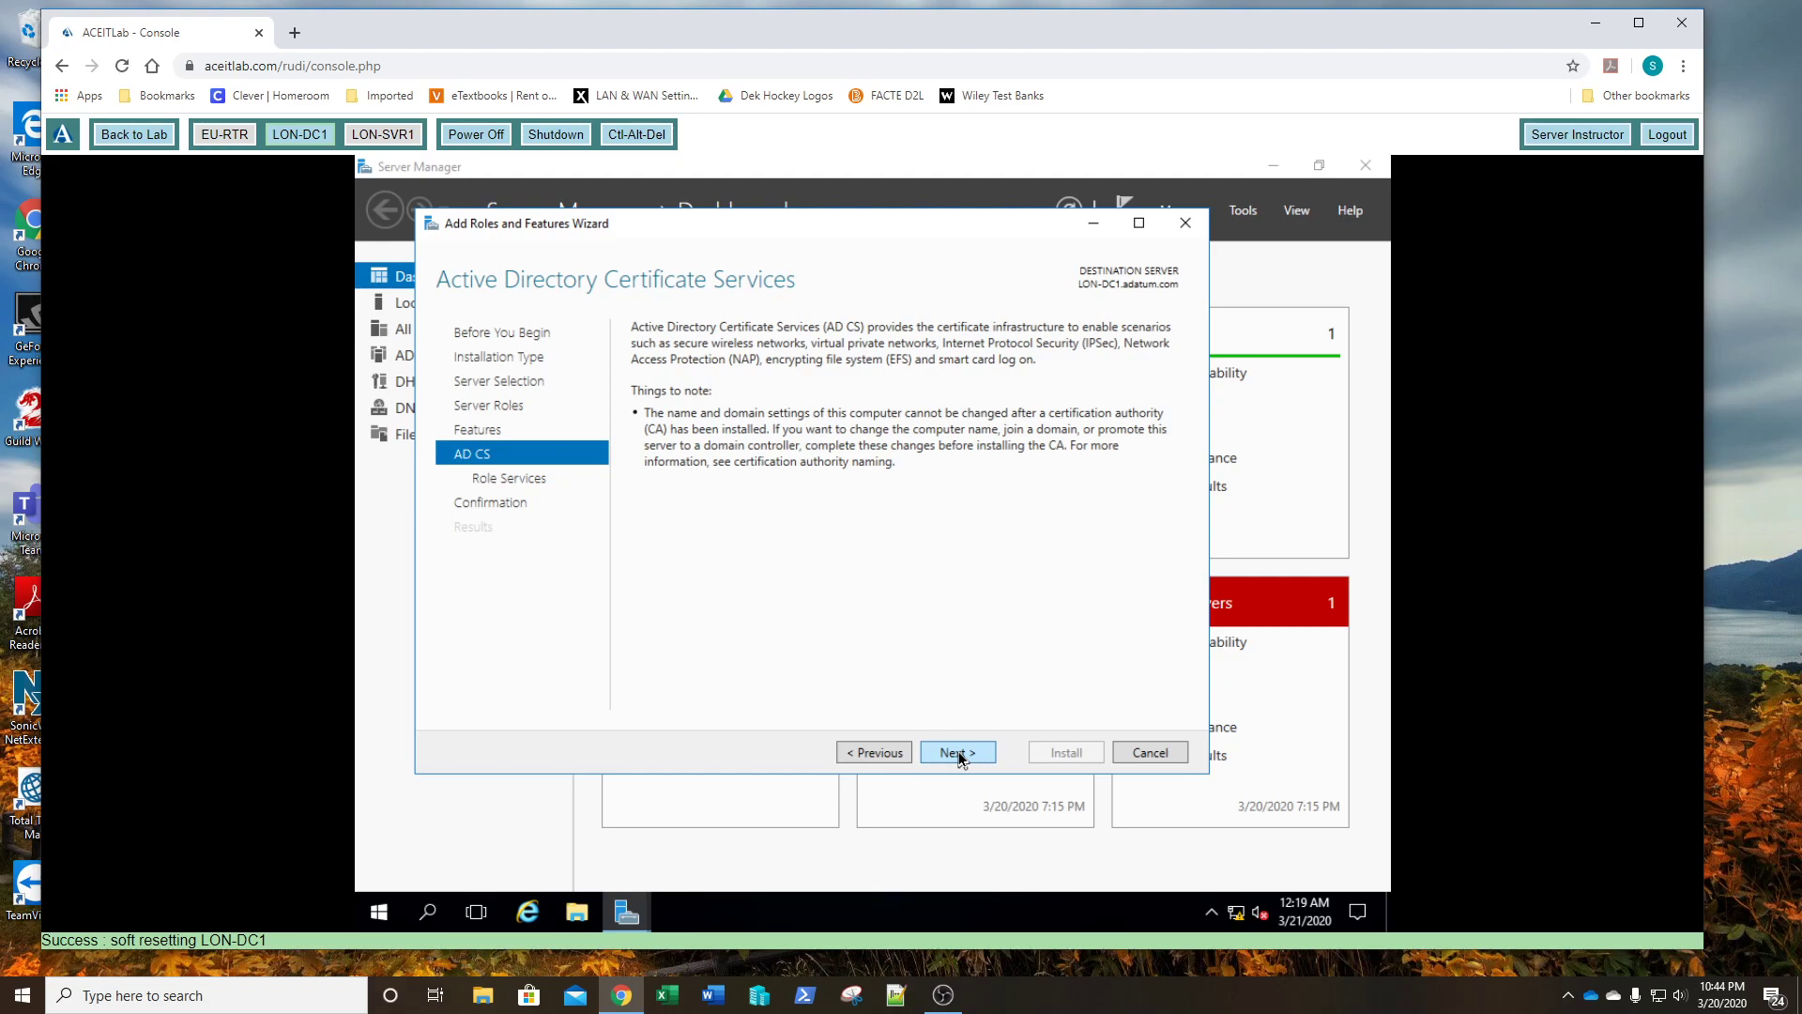
{"action": "left_click", "coordinate": [957, 754]}
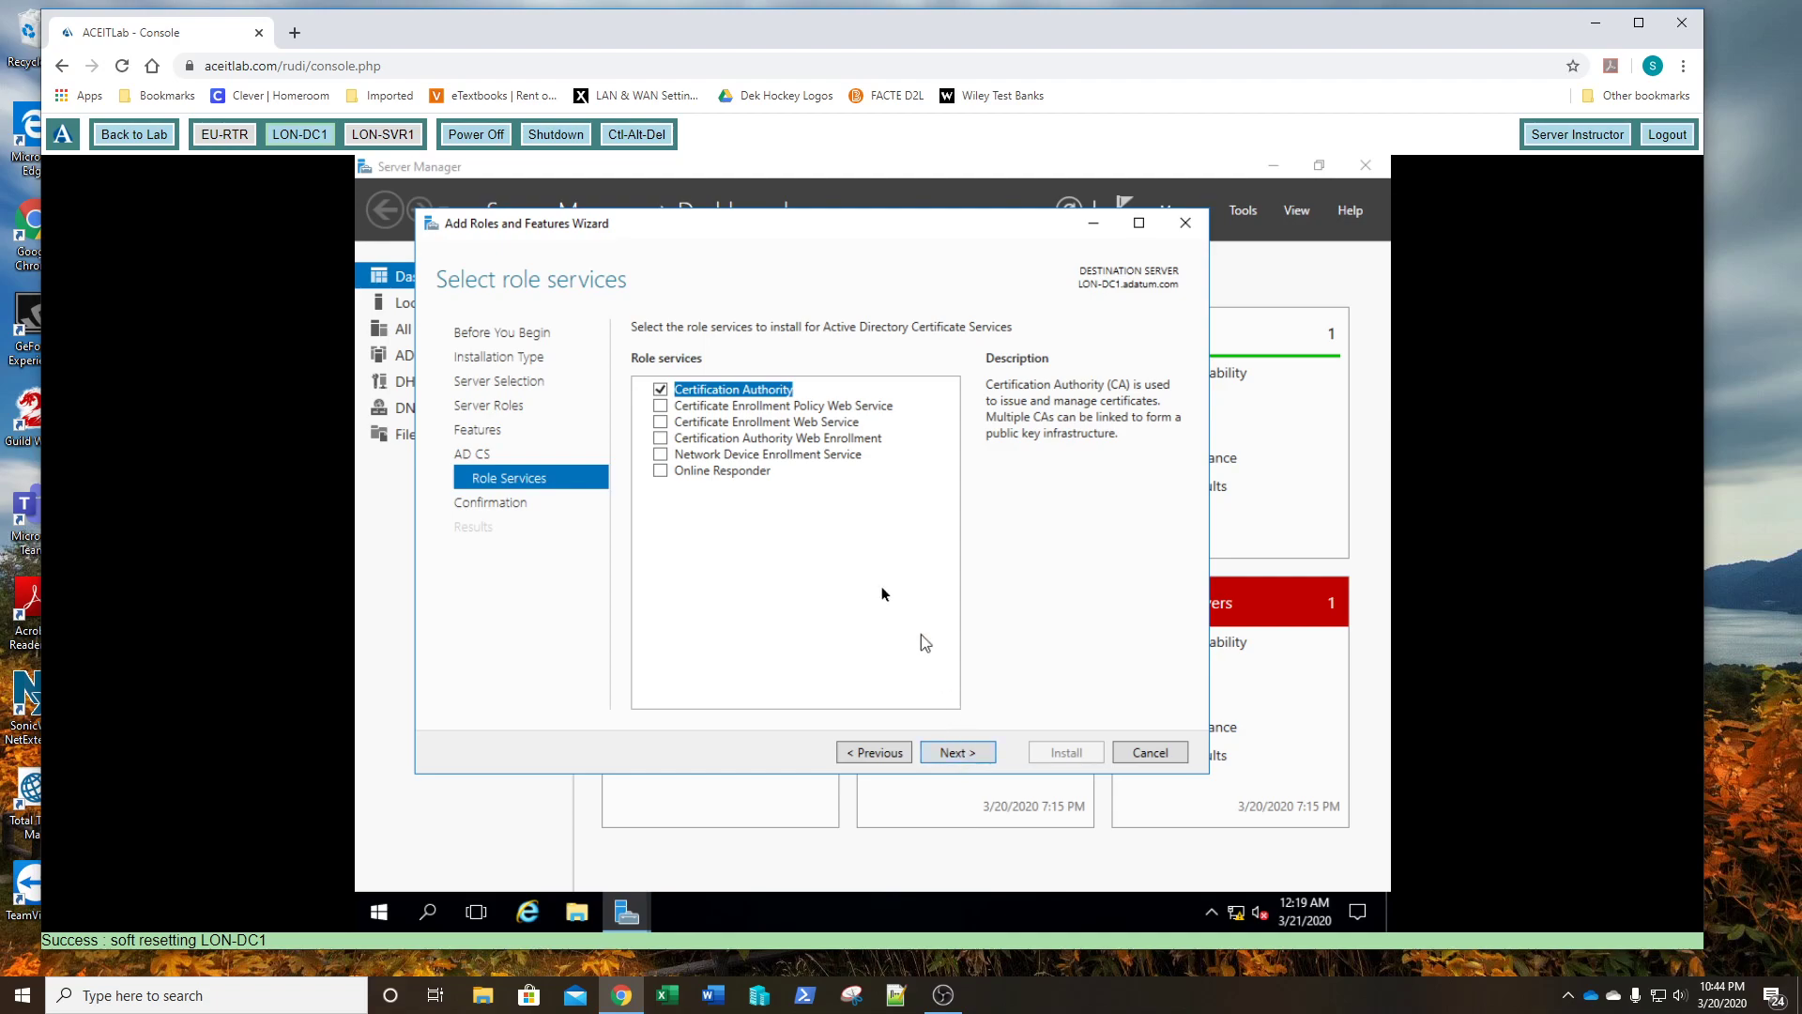
- Add Certification Authority Web Enrollment with its IIS features, keeping default web server services
{"action": "left_click", "coordinate": [661, 439]}
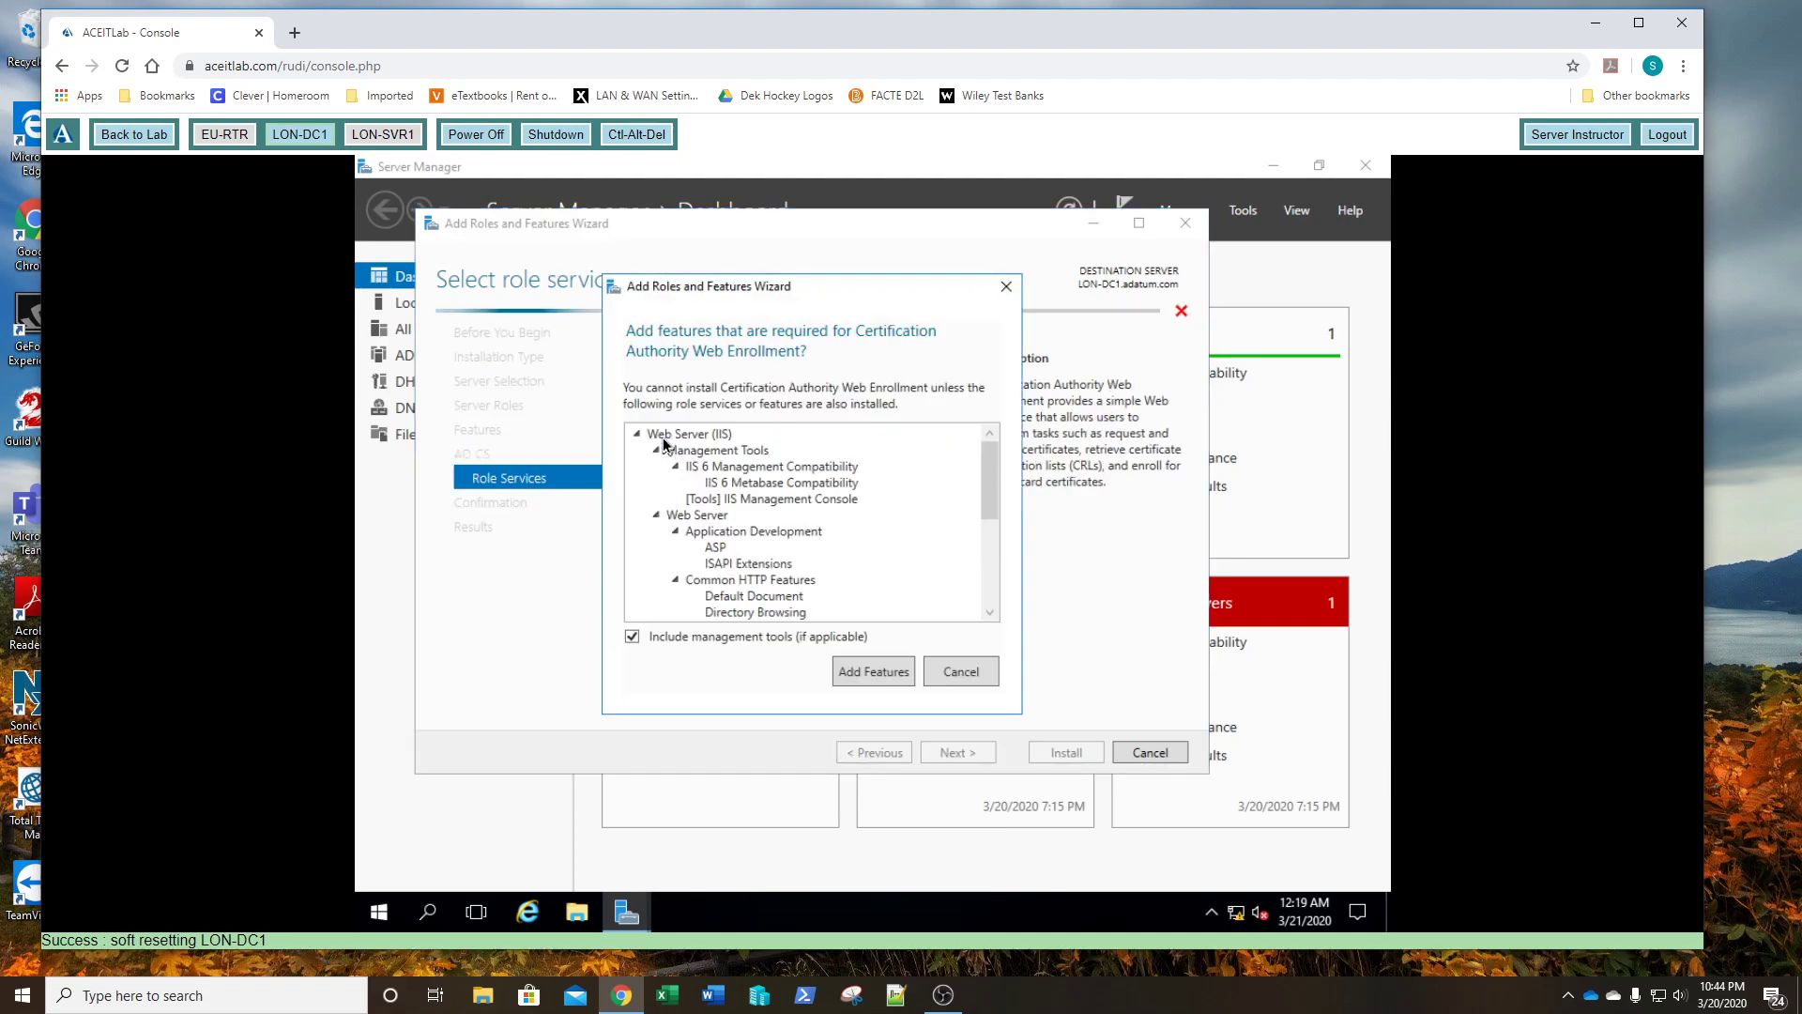
{"action": "left_click", "coordinate": [877, 681]}
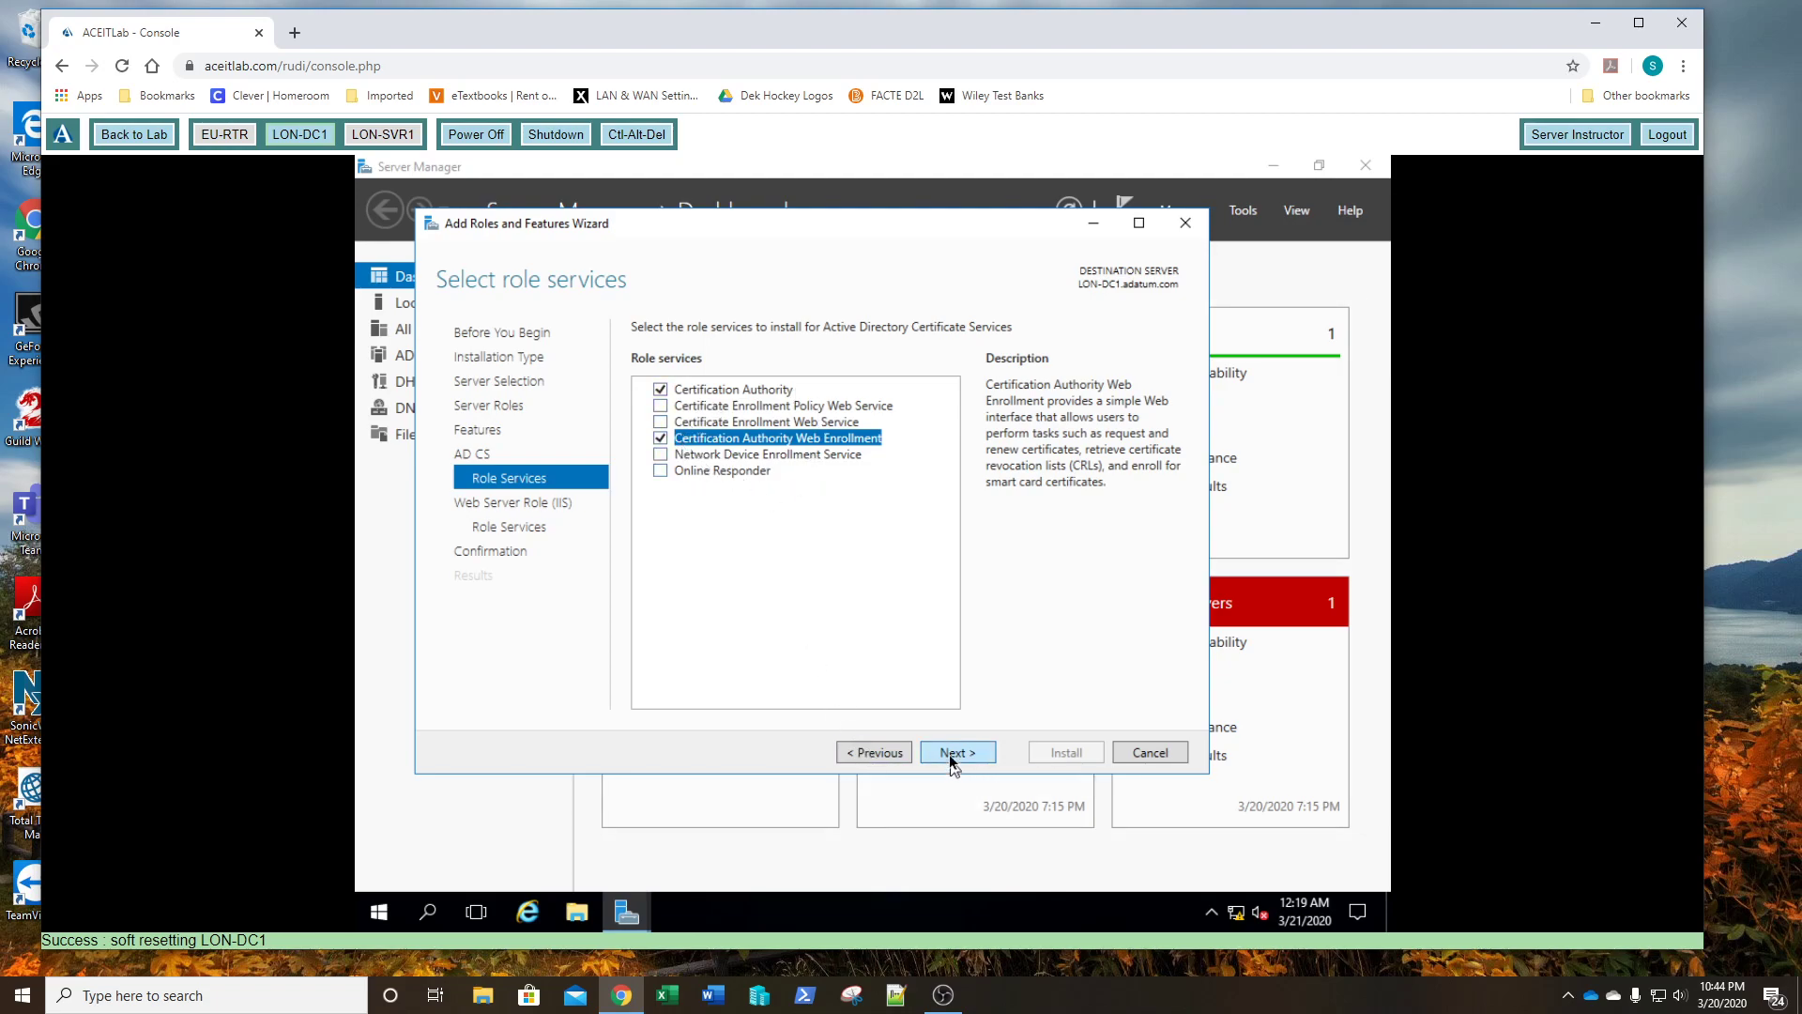
{"action": "left_click", "coordinate": [952, 753]}
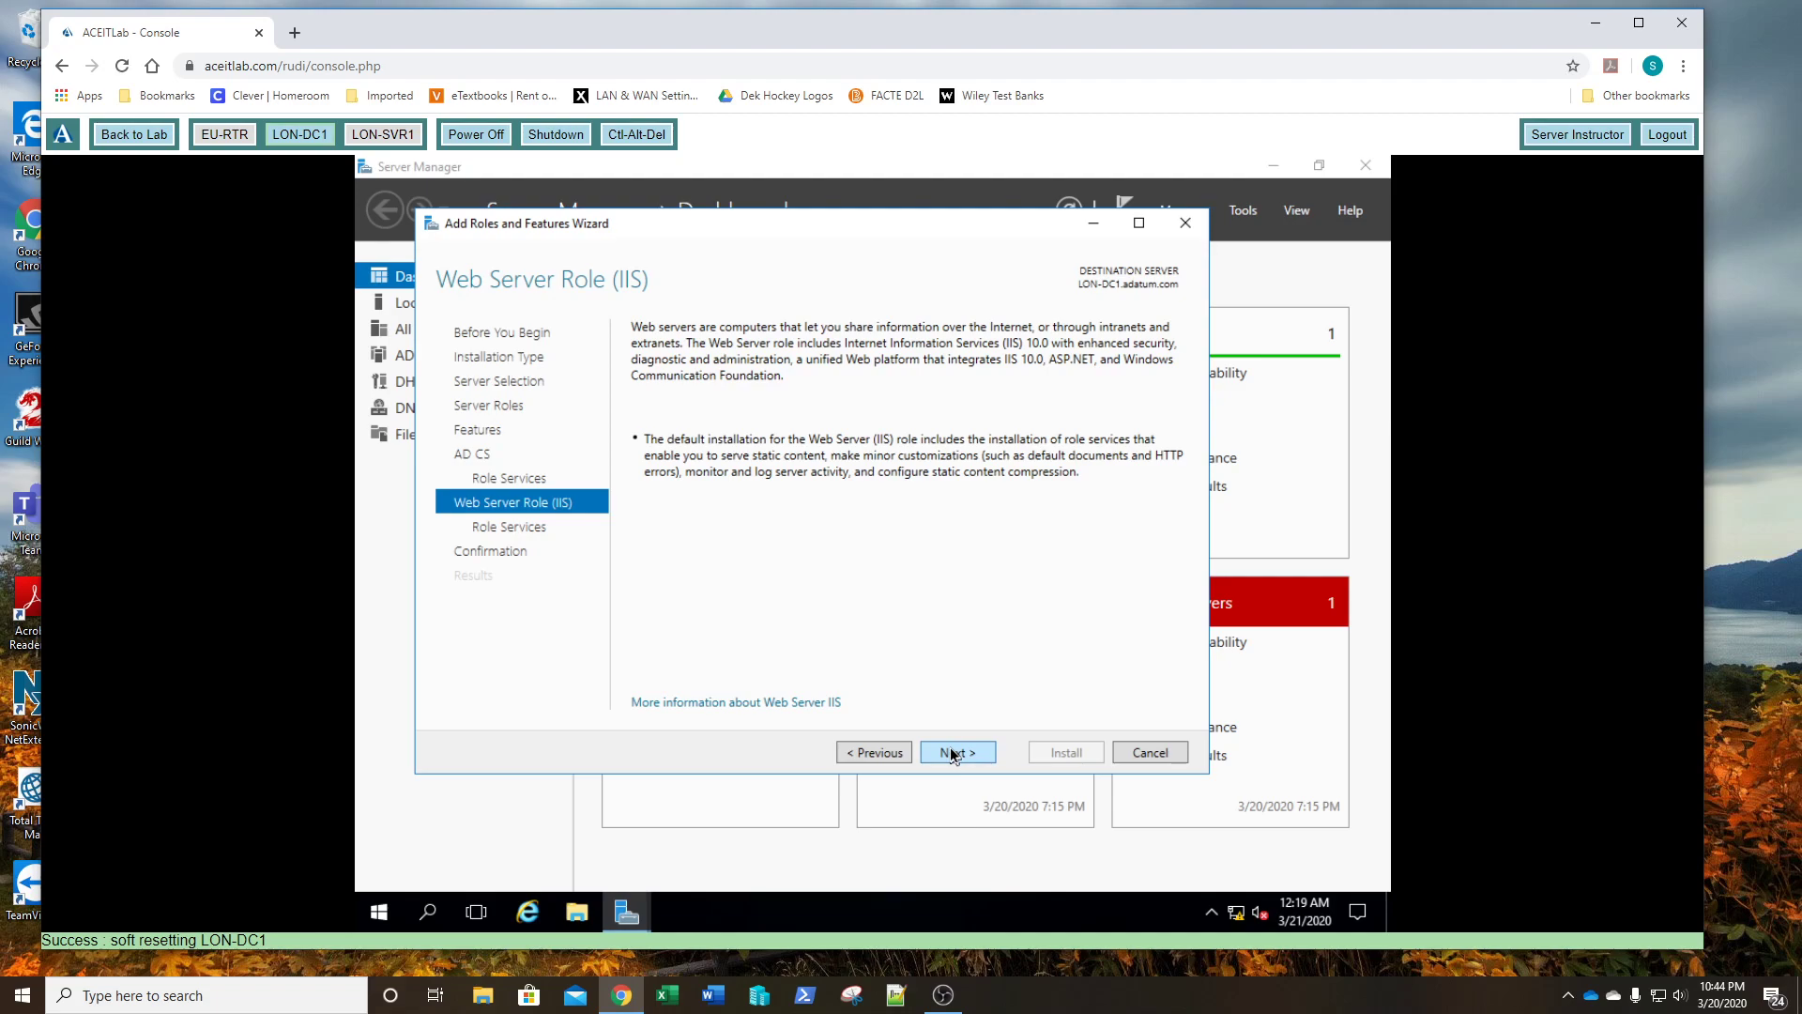
{"action": "left_click", "coordinate": [951, 753]}
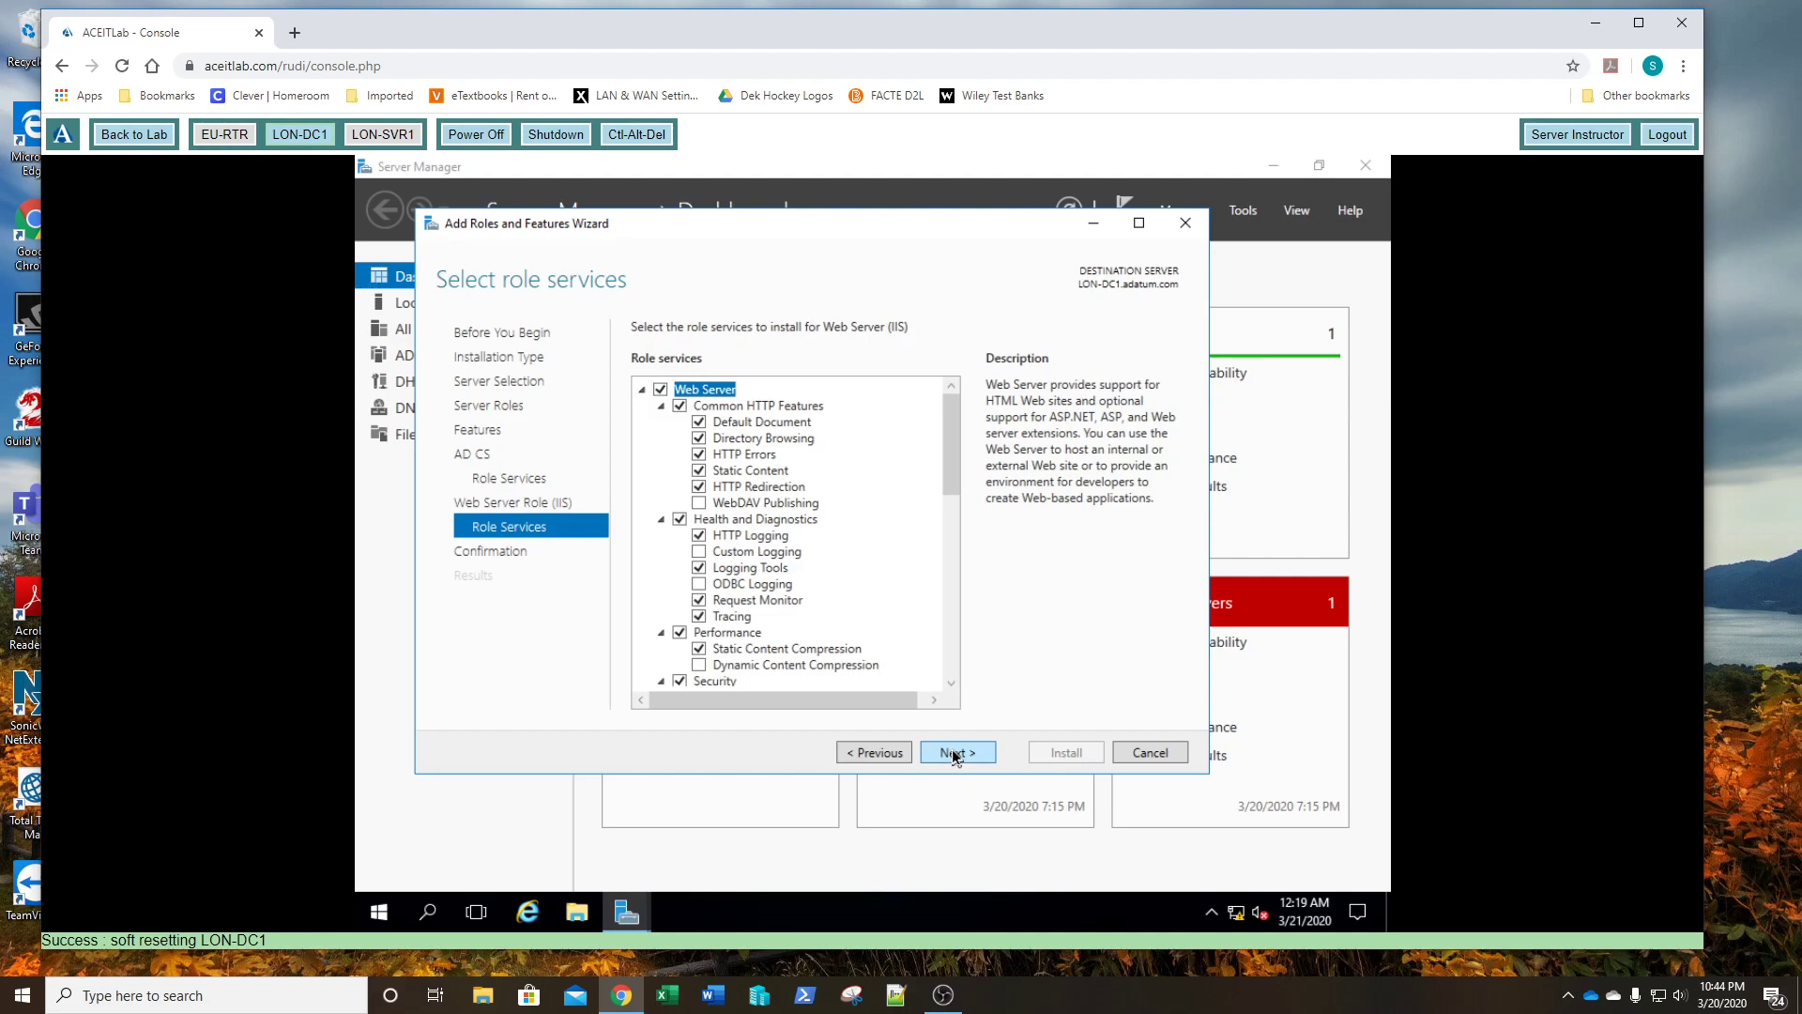
{"action": "left_click", "coordinate": [955, 755]}
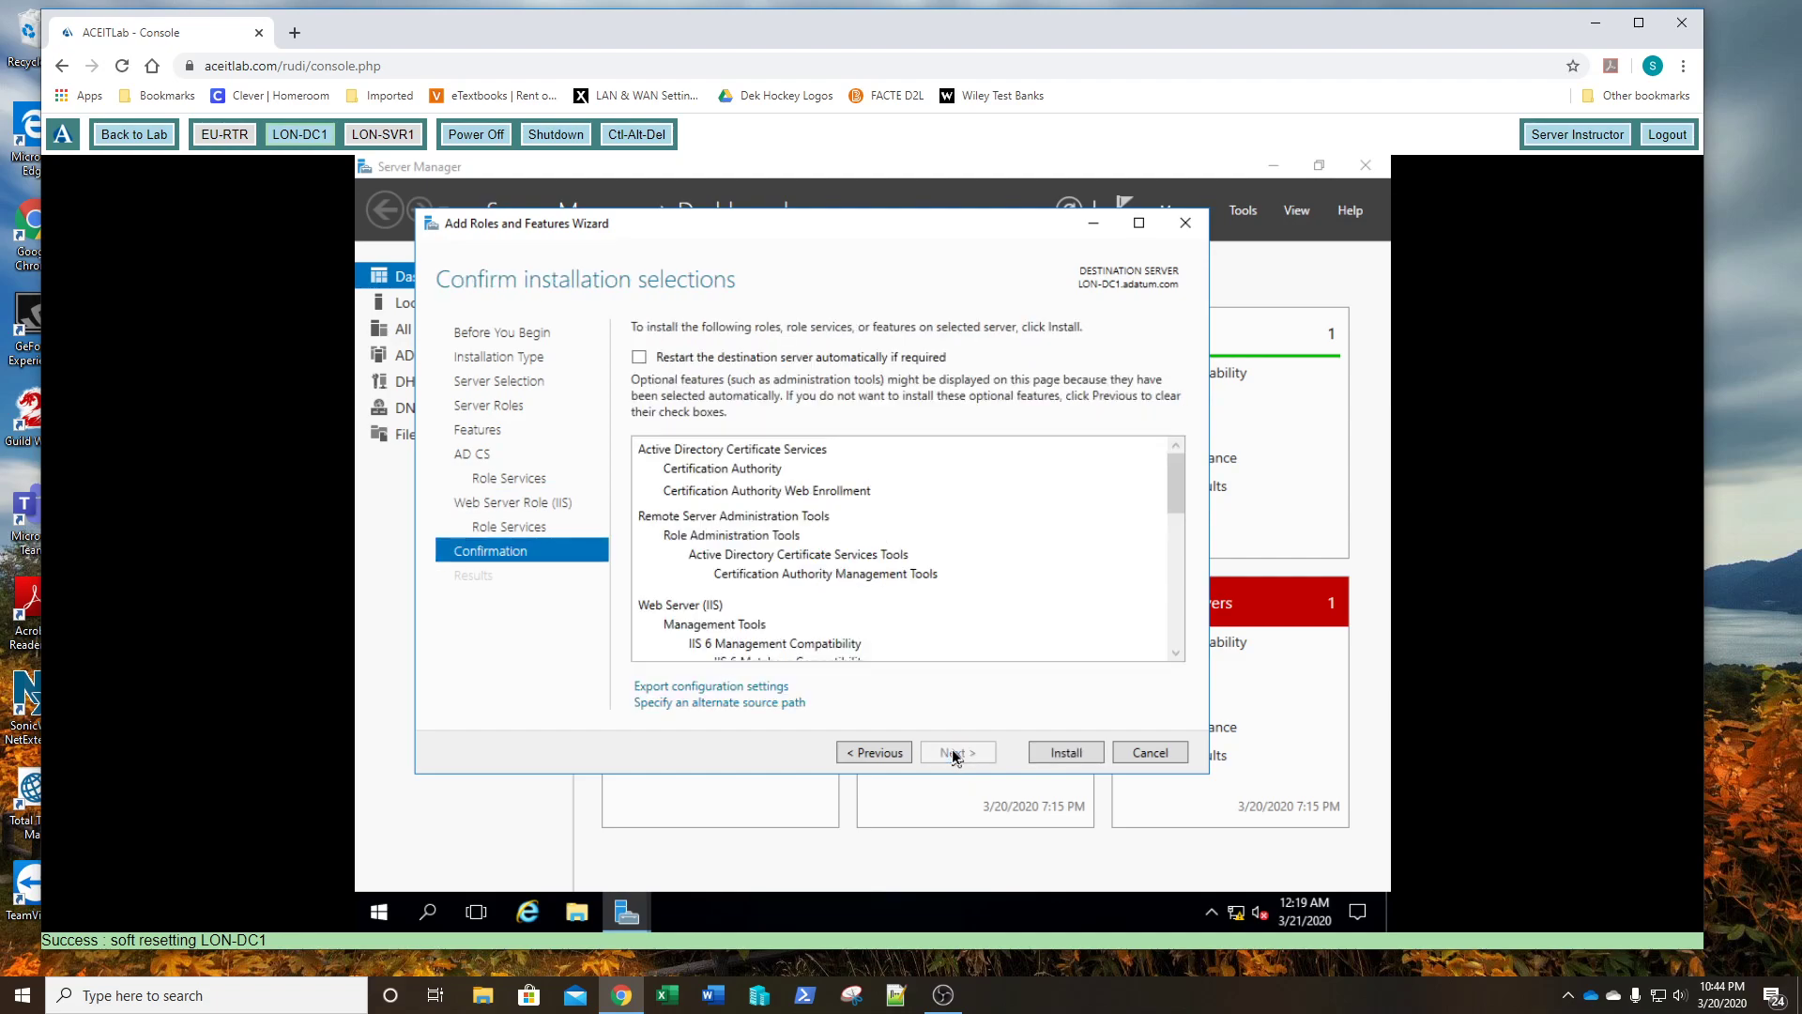
- Install AD CS and IIS on LON-DC1, then launch the AD CS configuration wizard
{"action": "left_click", "coordinate": [1040, 754]}
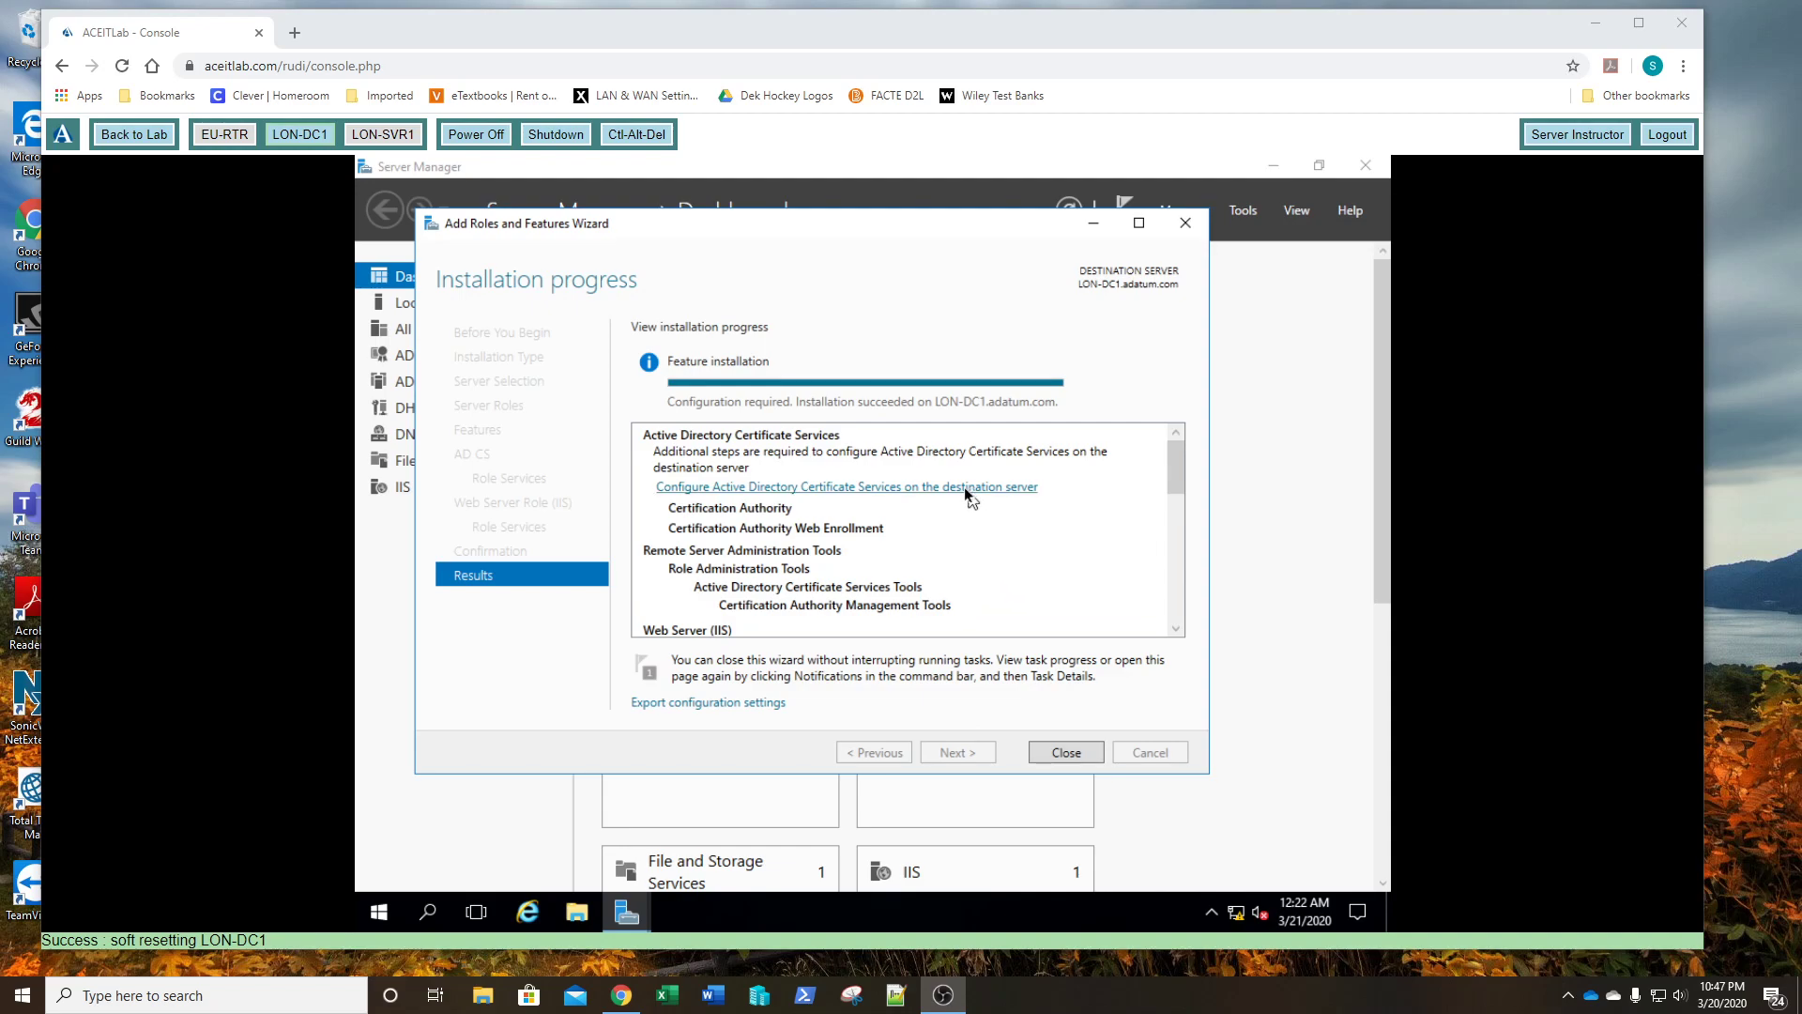
{"action": "left_click", "coordinate": [805, 487]}
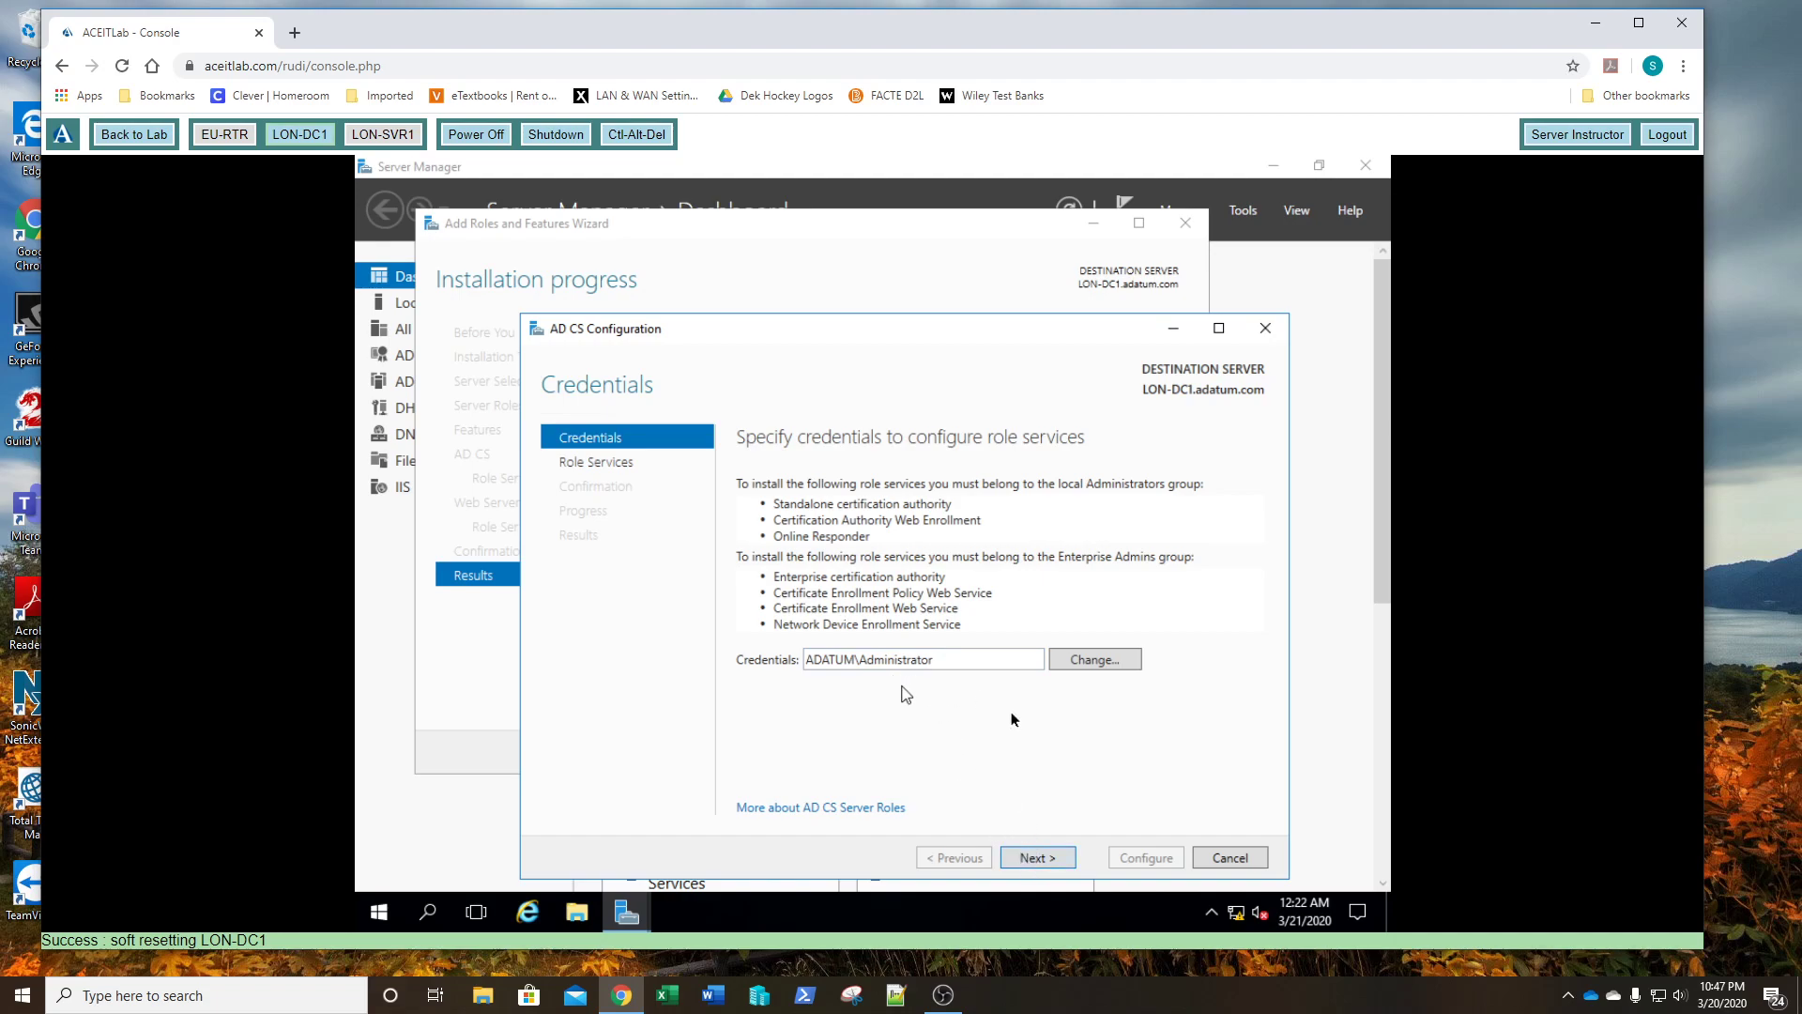
- Configure Certification Authority and CA Web Enrollment role services as an Enterprise CA
{"action": "left_click", "coordinate": [1029, 857]}
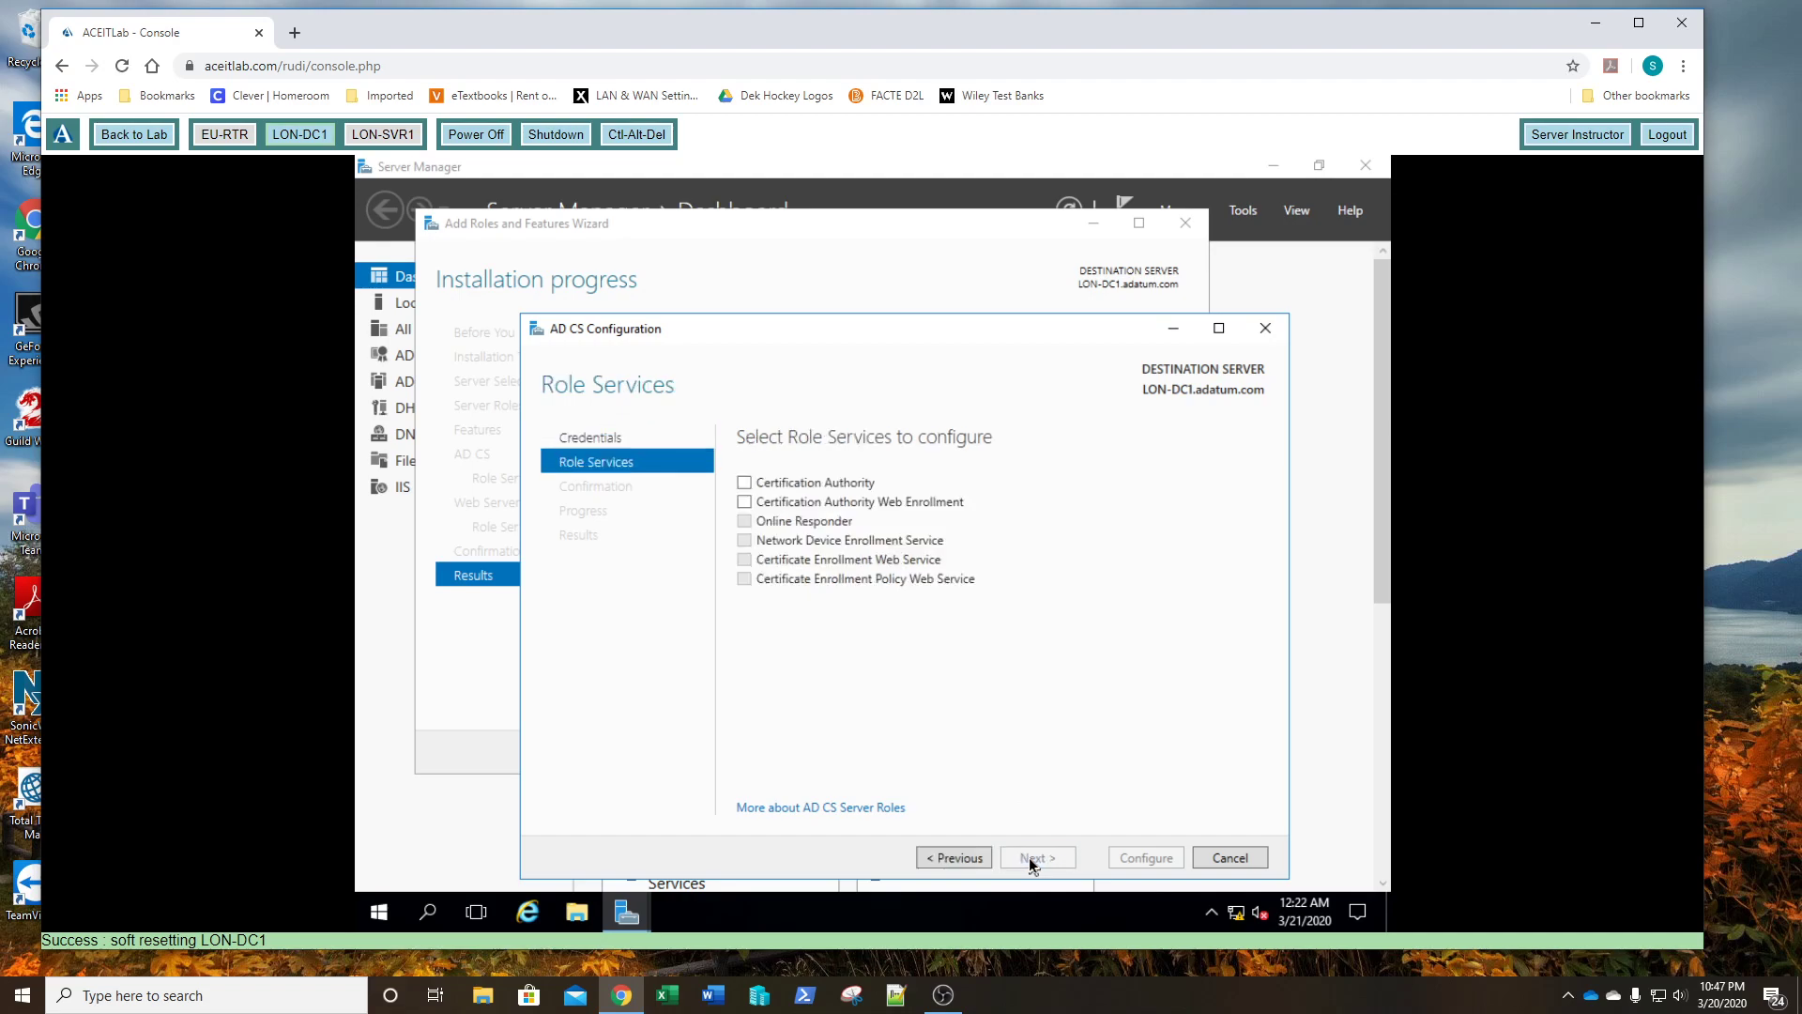
{"action": "left_click", "coordinate": [747, 482]}
{"action": "left_click", "coordinate": [744, 503]}
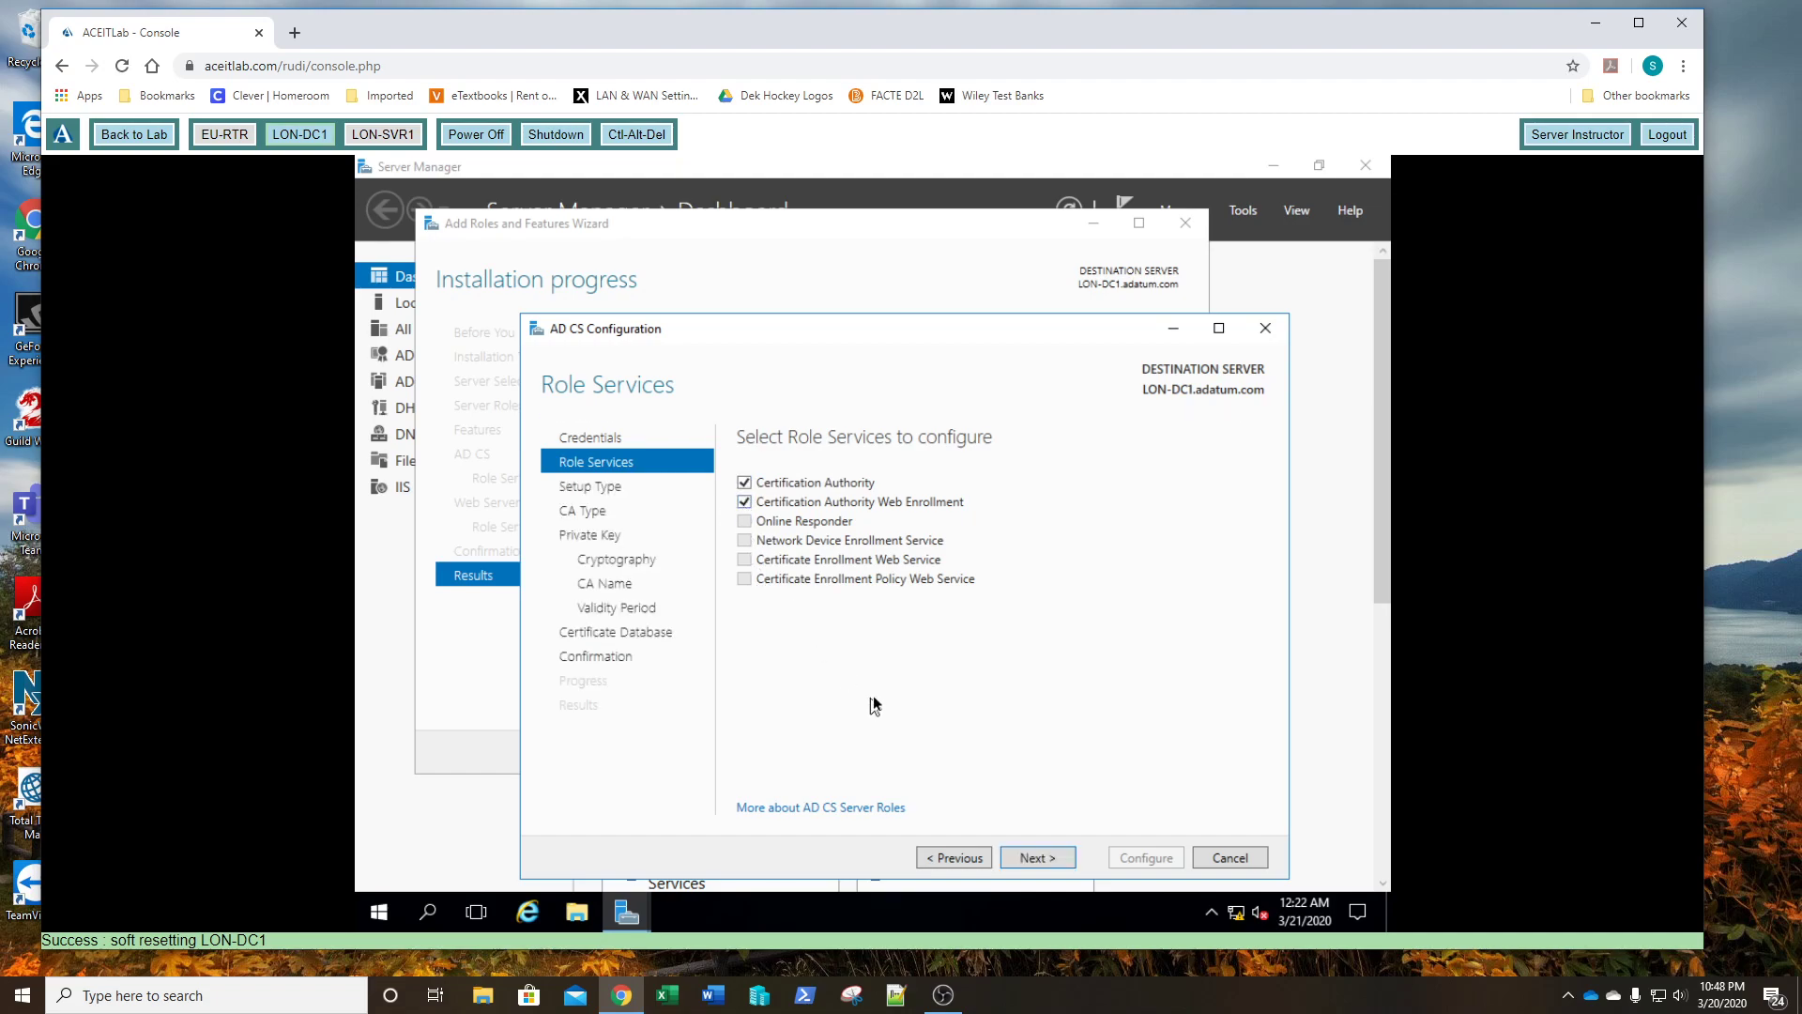
{"action": "left_click", "coordinate": [1034, 857]}
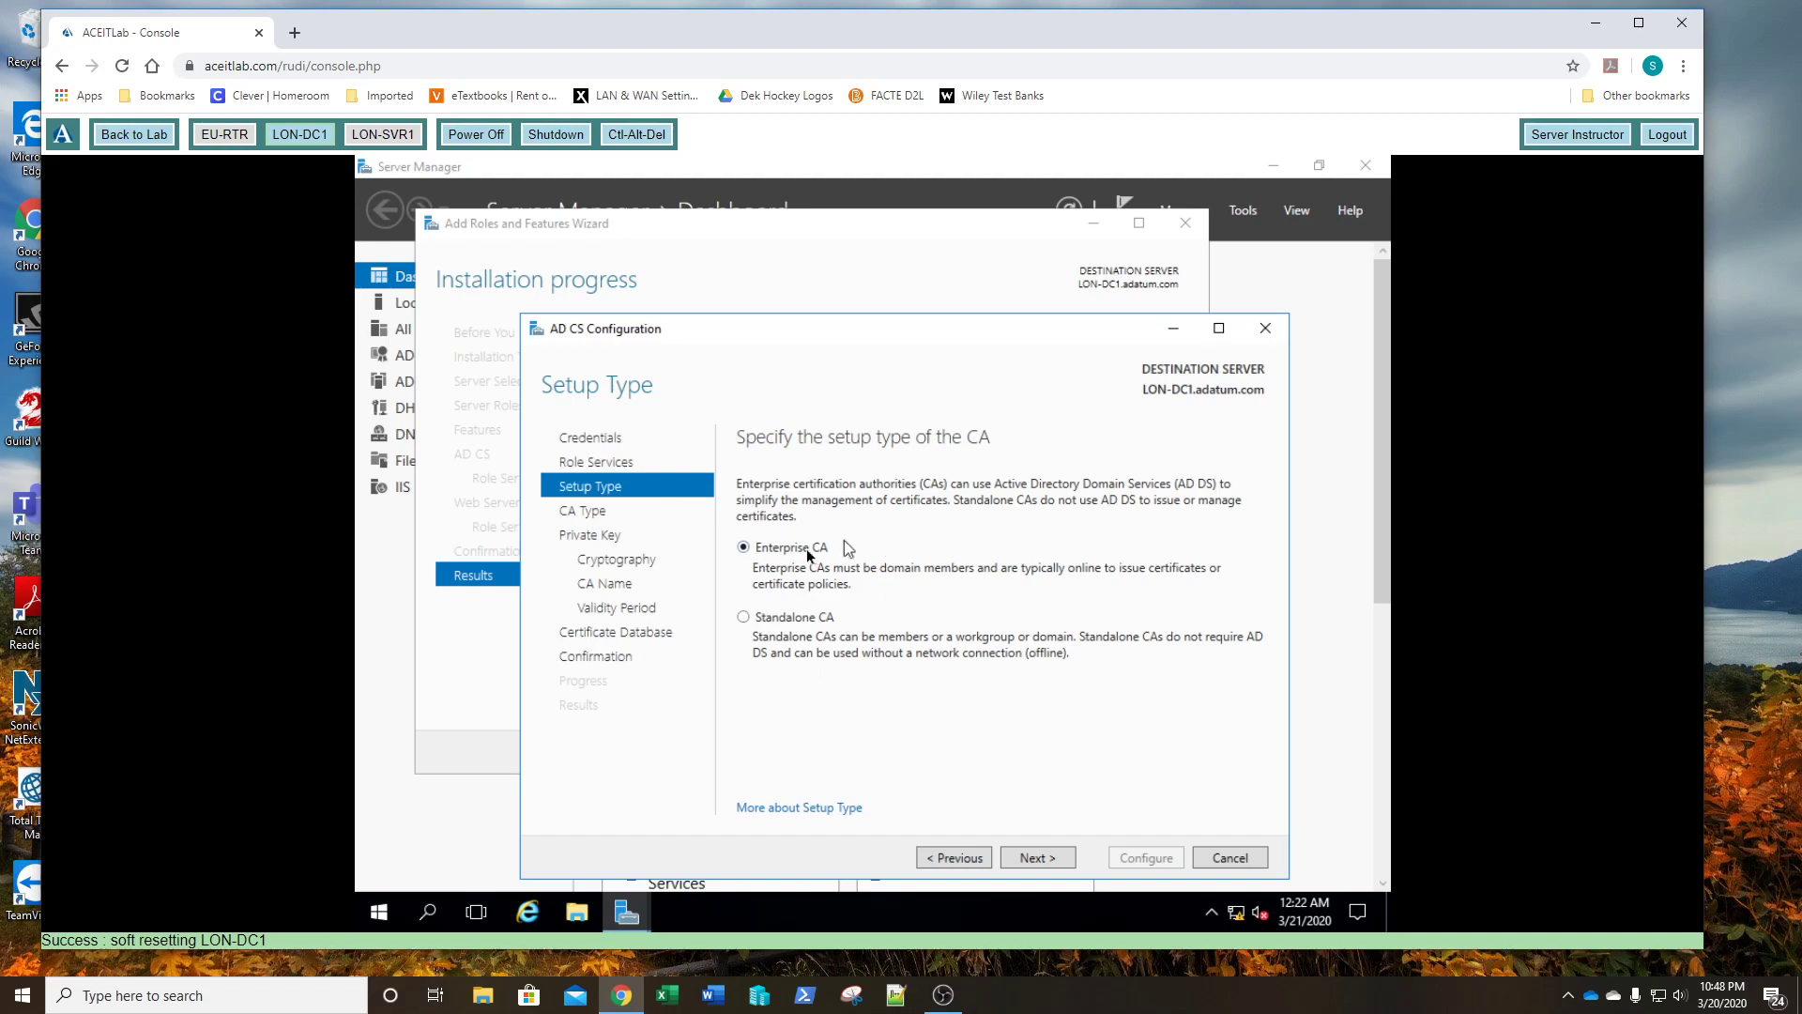
{"action": "left_click", "coordinate": [1038, 858]}
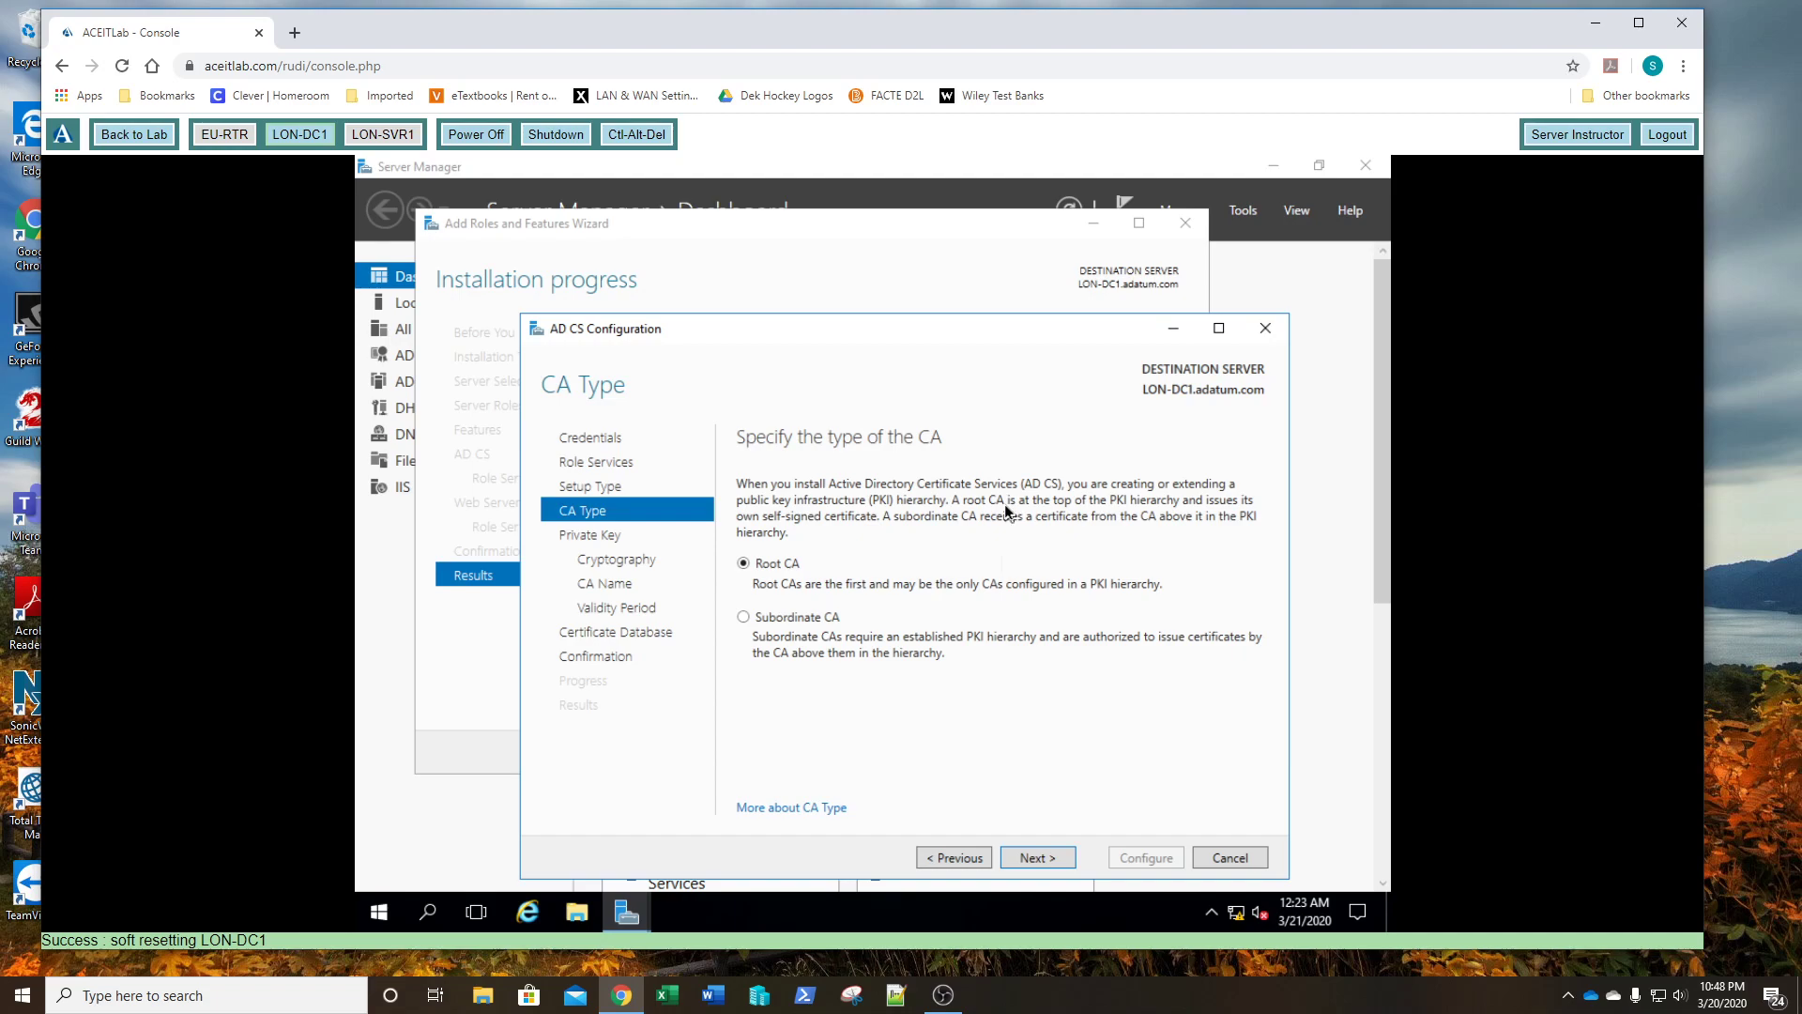
- Keep Root CA, a new private key, default cryptography and the name adatum-LON-DC1-CA
{"action": "left_click", "coordinate": [1025, 858]}
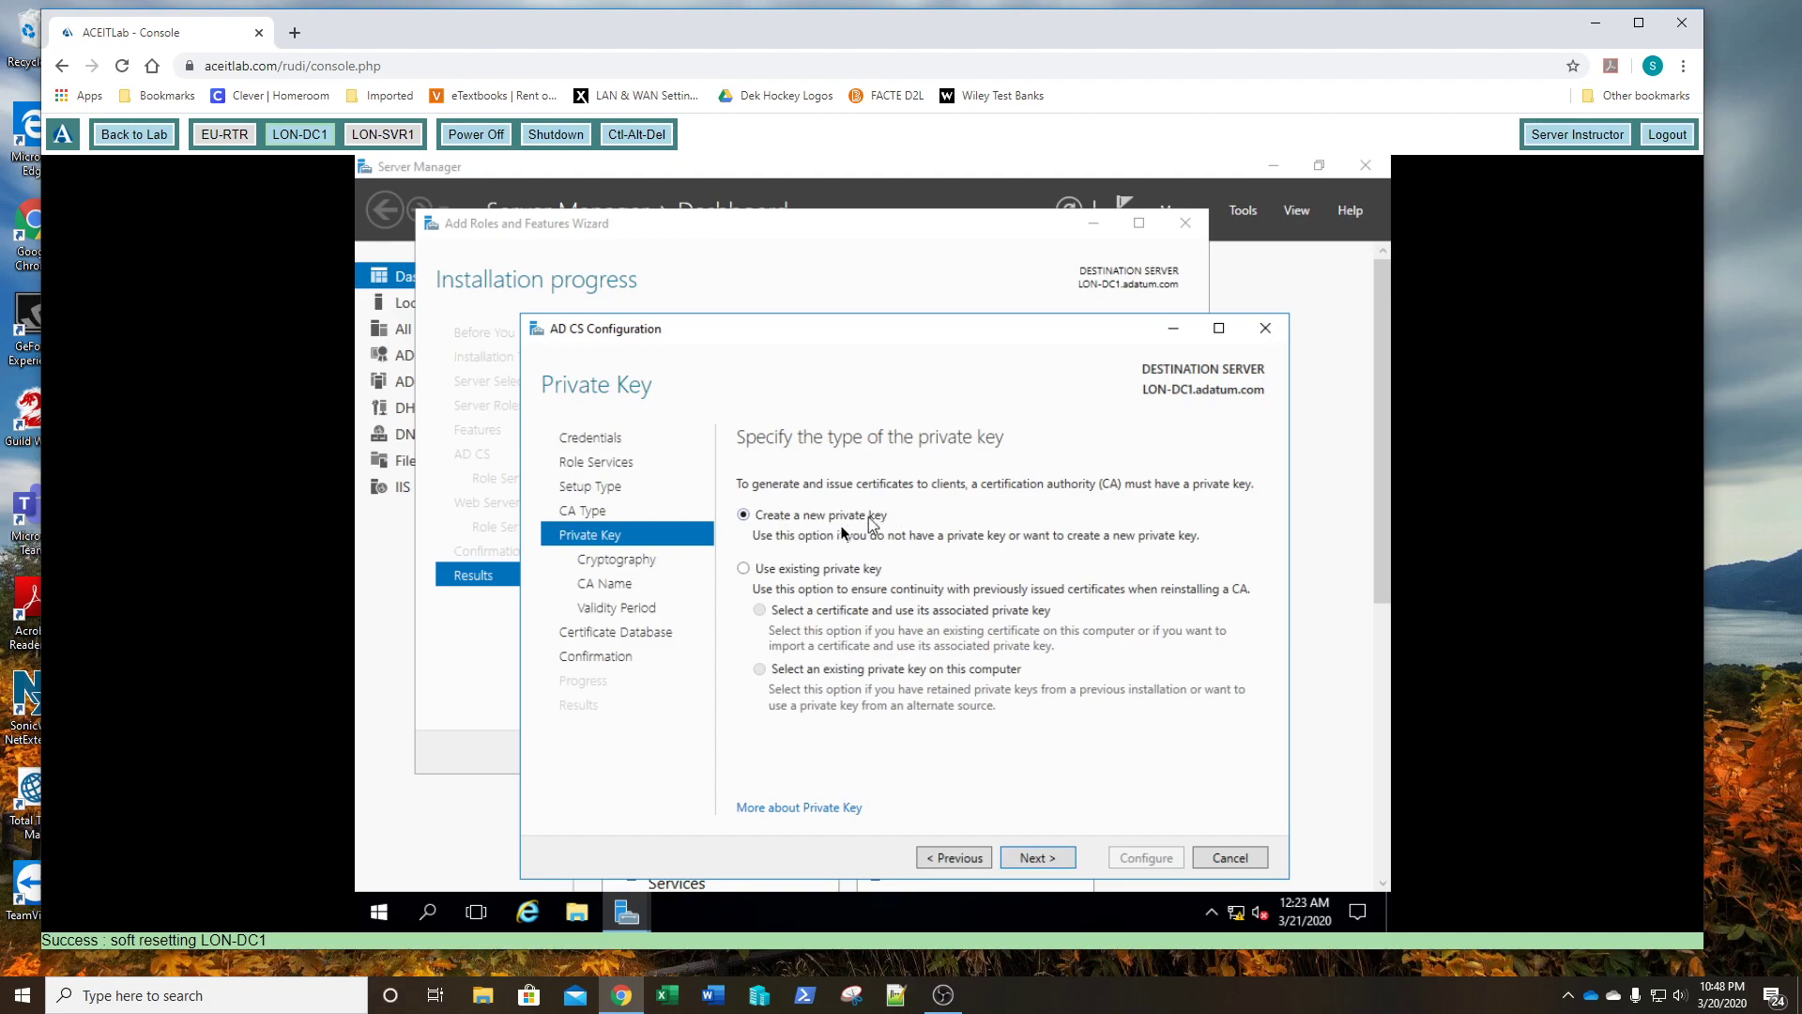
{"action": "left_click", "coordinate": [1036, 860]}
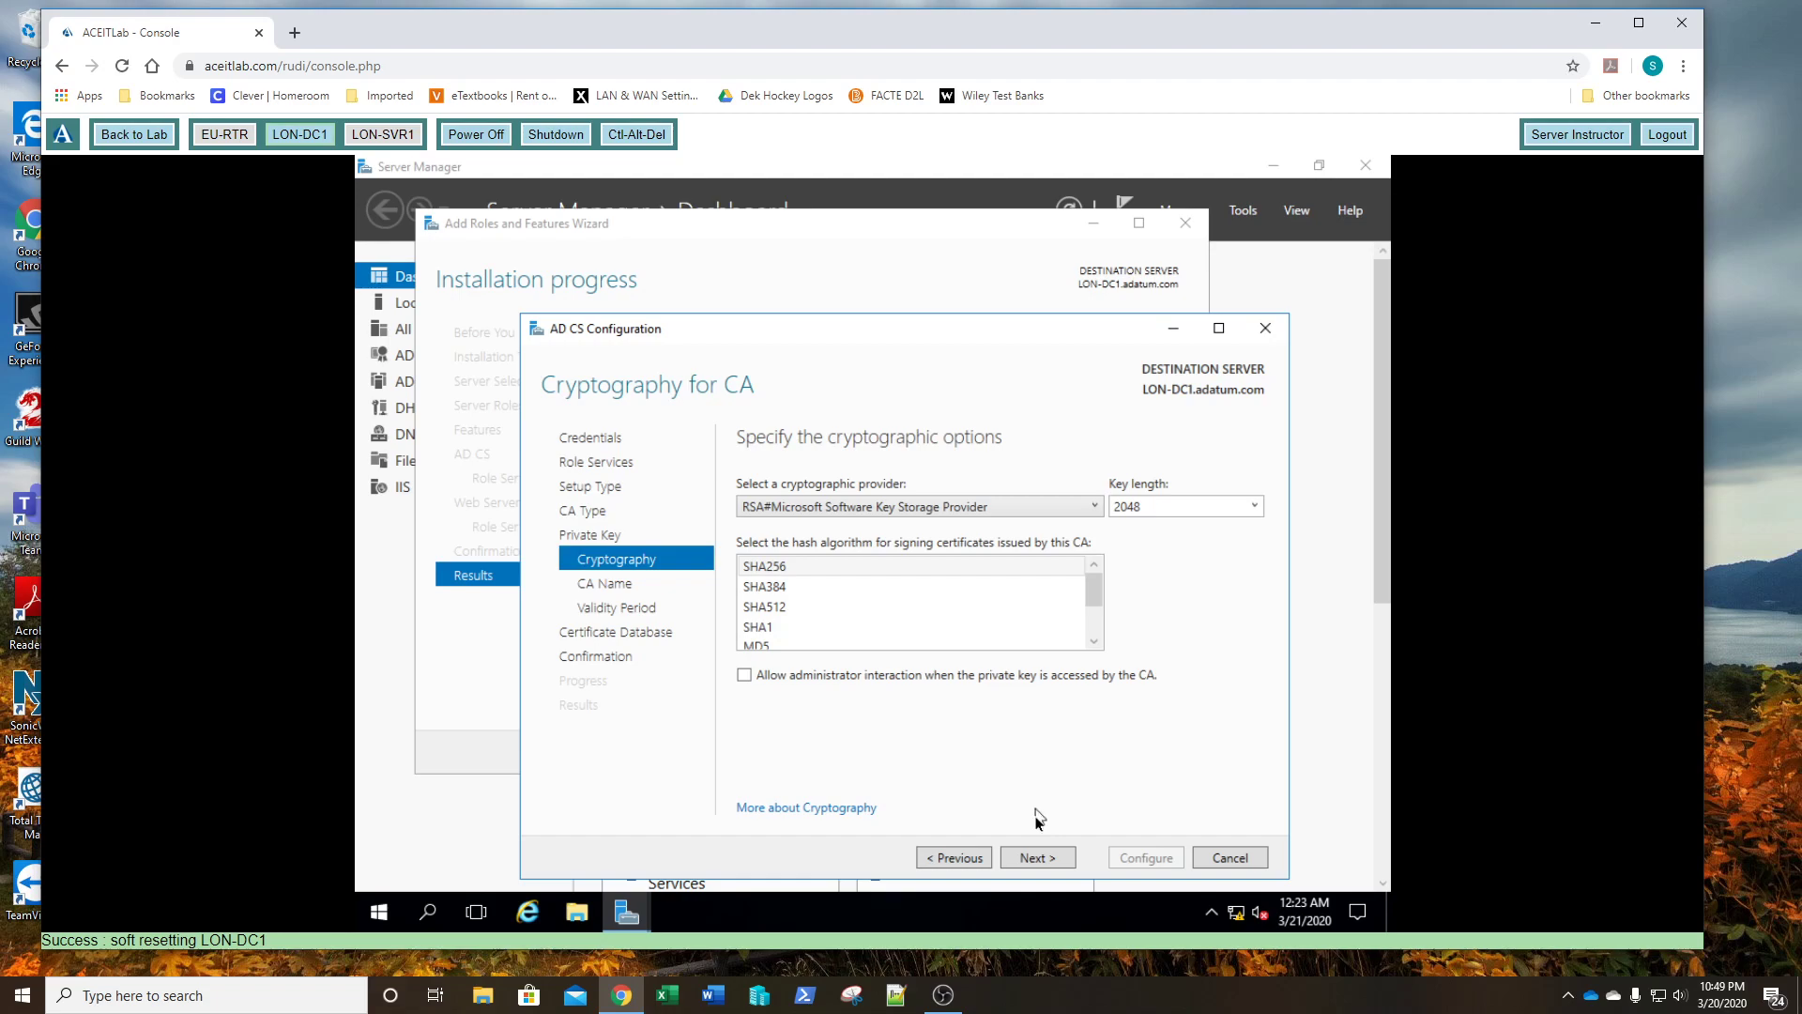
{"action": "left_click", "coordinate": [1028, 860]}
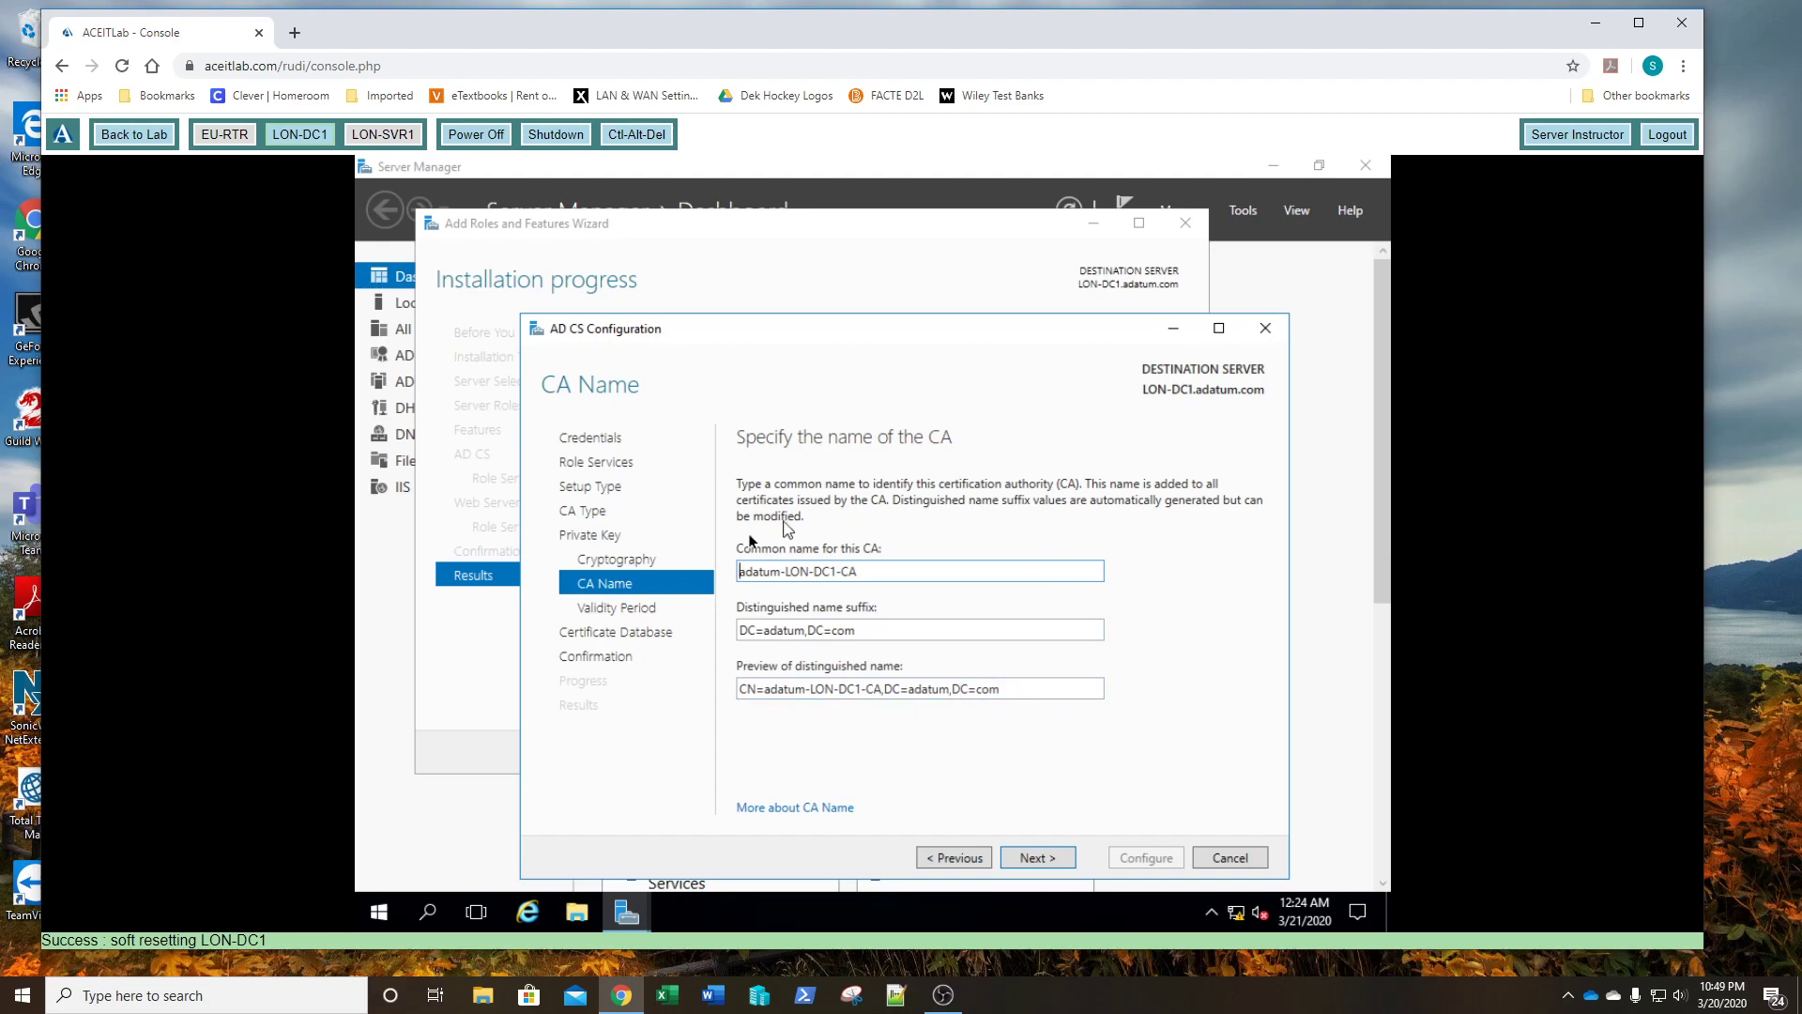
{"action": "left_click", "coordinate": [1037, 858]}
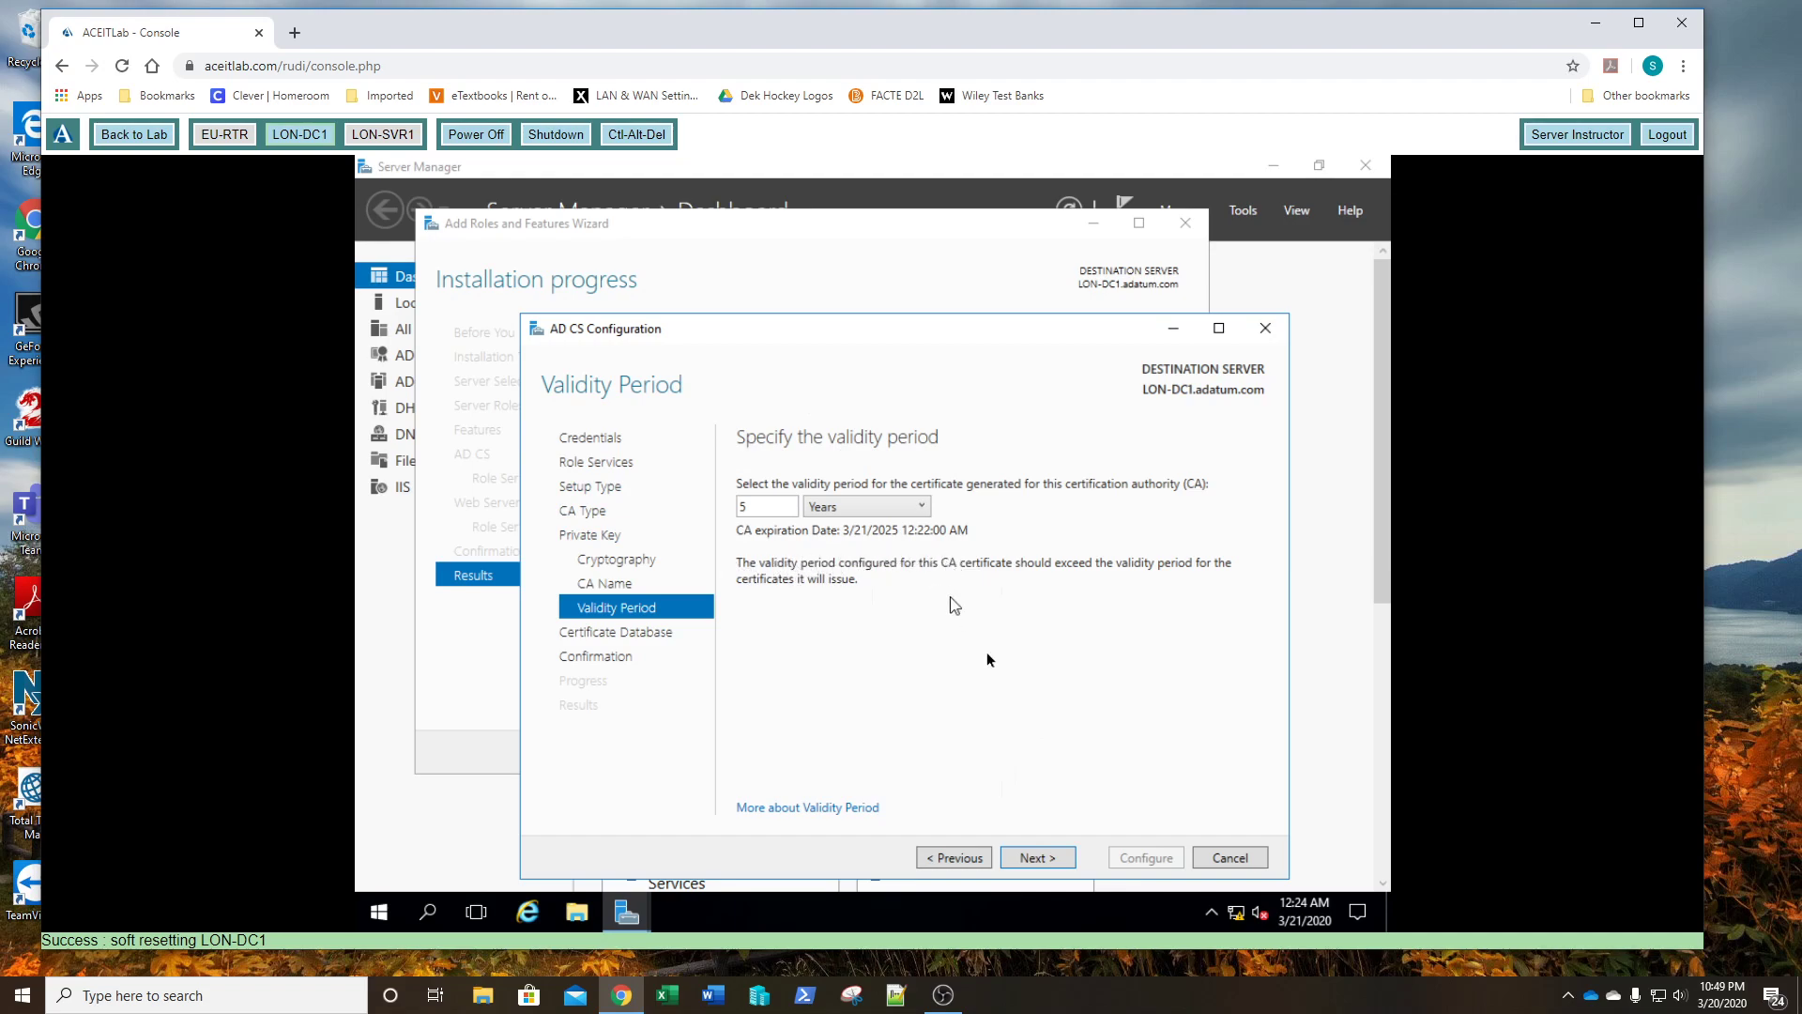
- Accept 5-year validity and default CertLog database locations, then run Configure
{"action": "left_click", "coordinate": [1035, 861]}
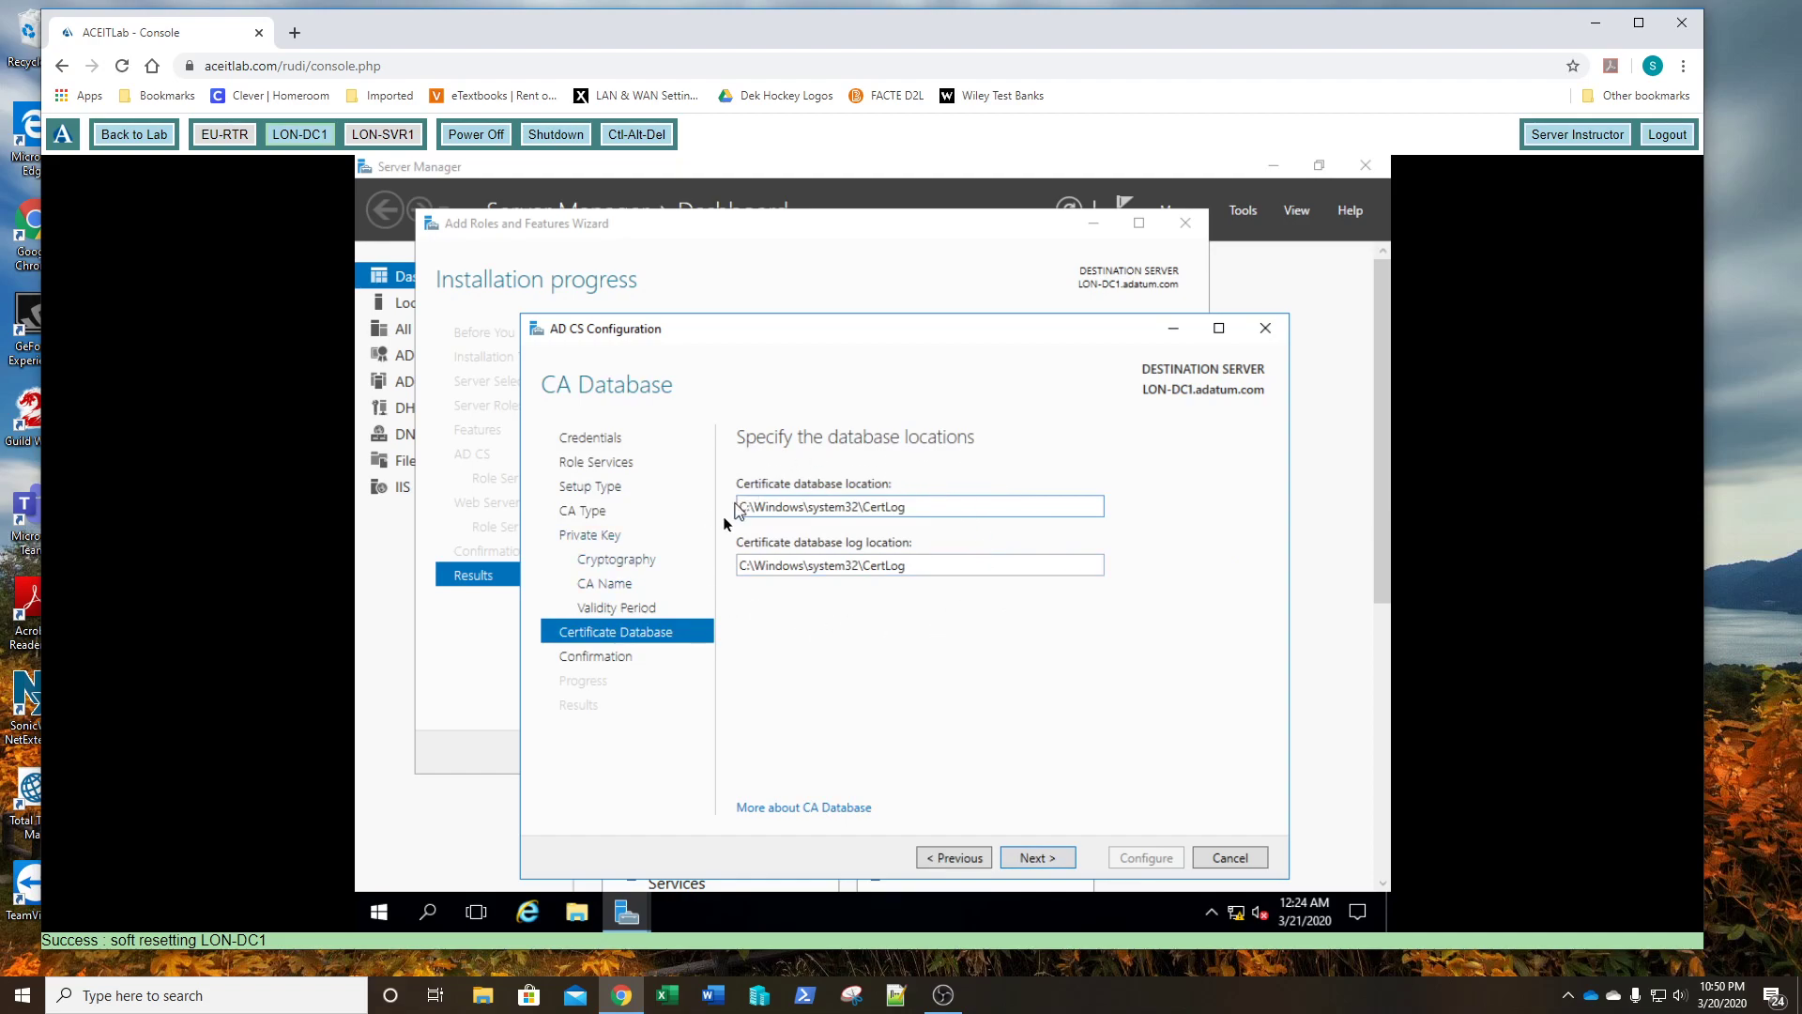
{"action": "left_click", "coordinate": [1038, 858]}
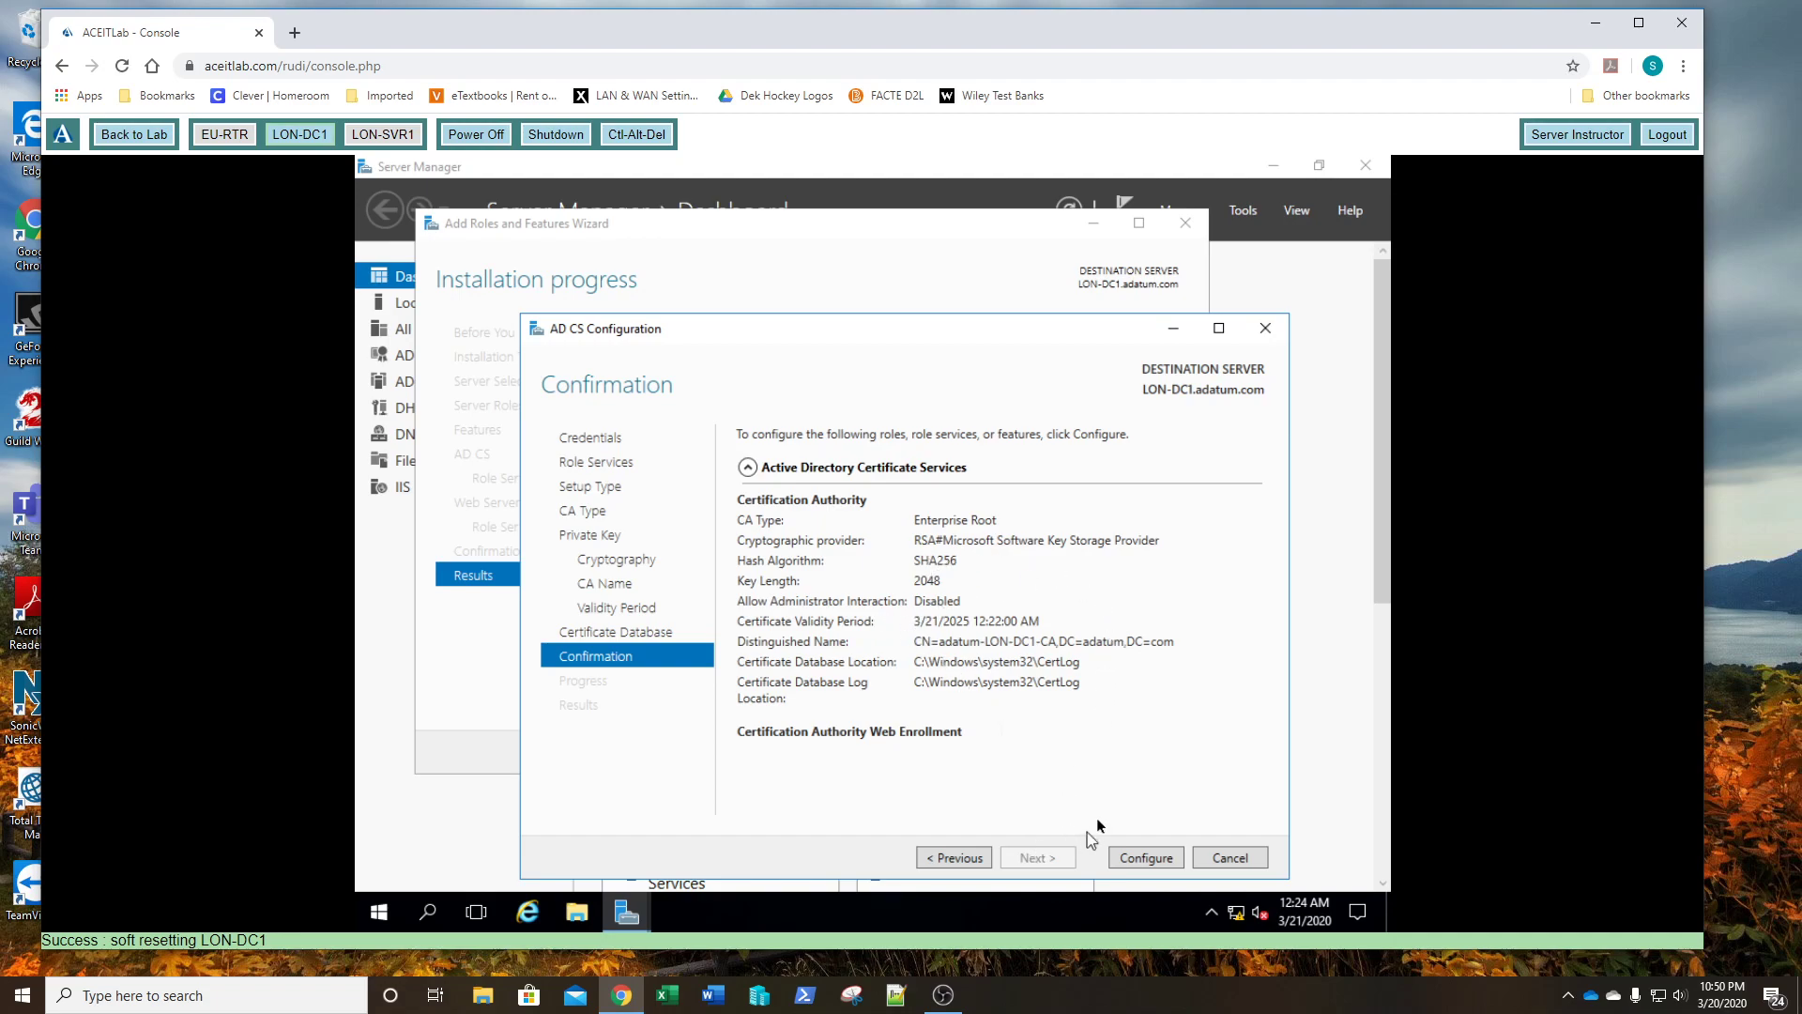
{"action": "left_click", "coordinate": [1147, 857]}
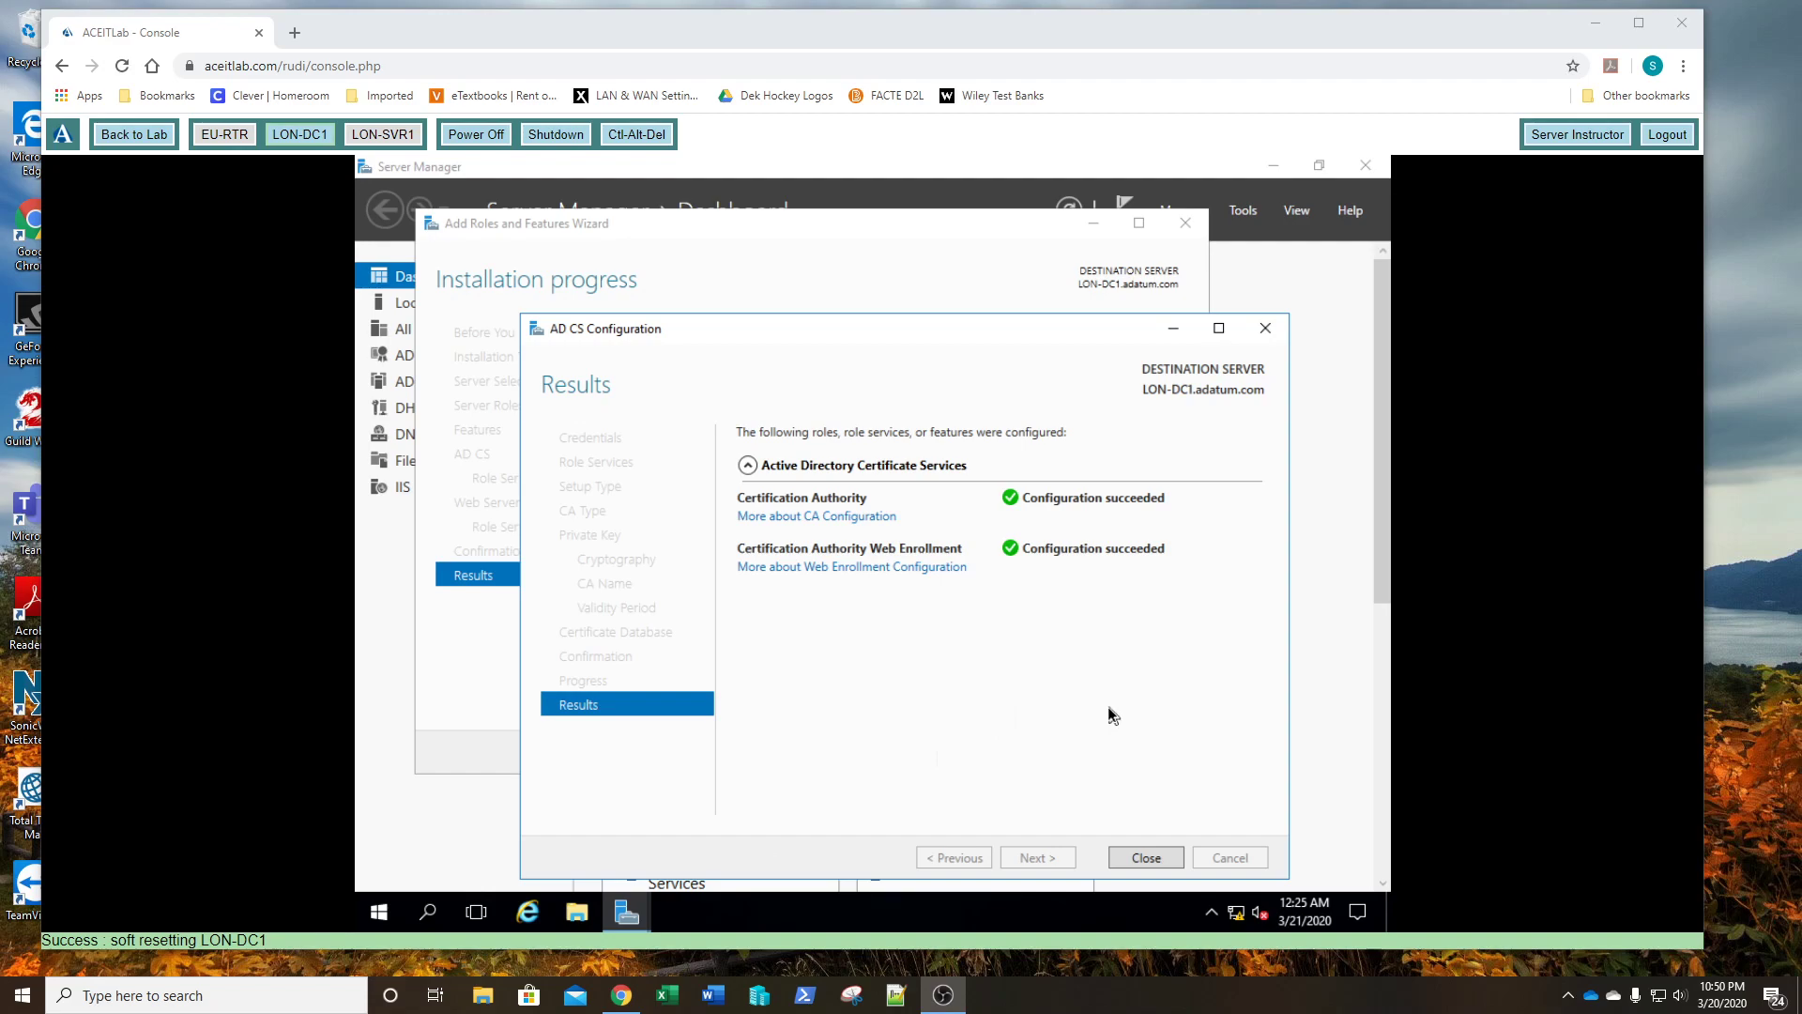
- Close the AD CS Configuration results and the Add Roles and Features Wizard
{"action": "left_click", "coordinate": [1146, 856]}
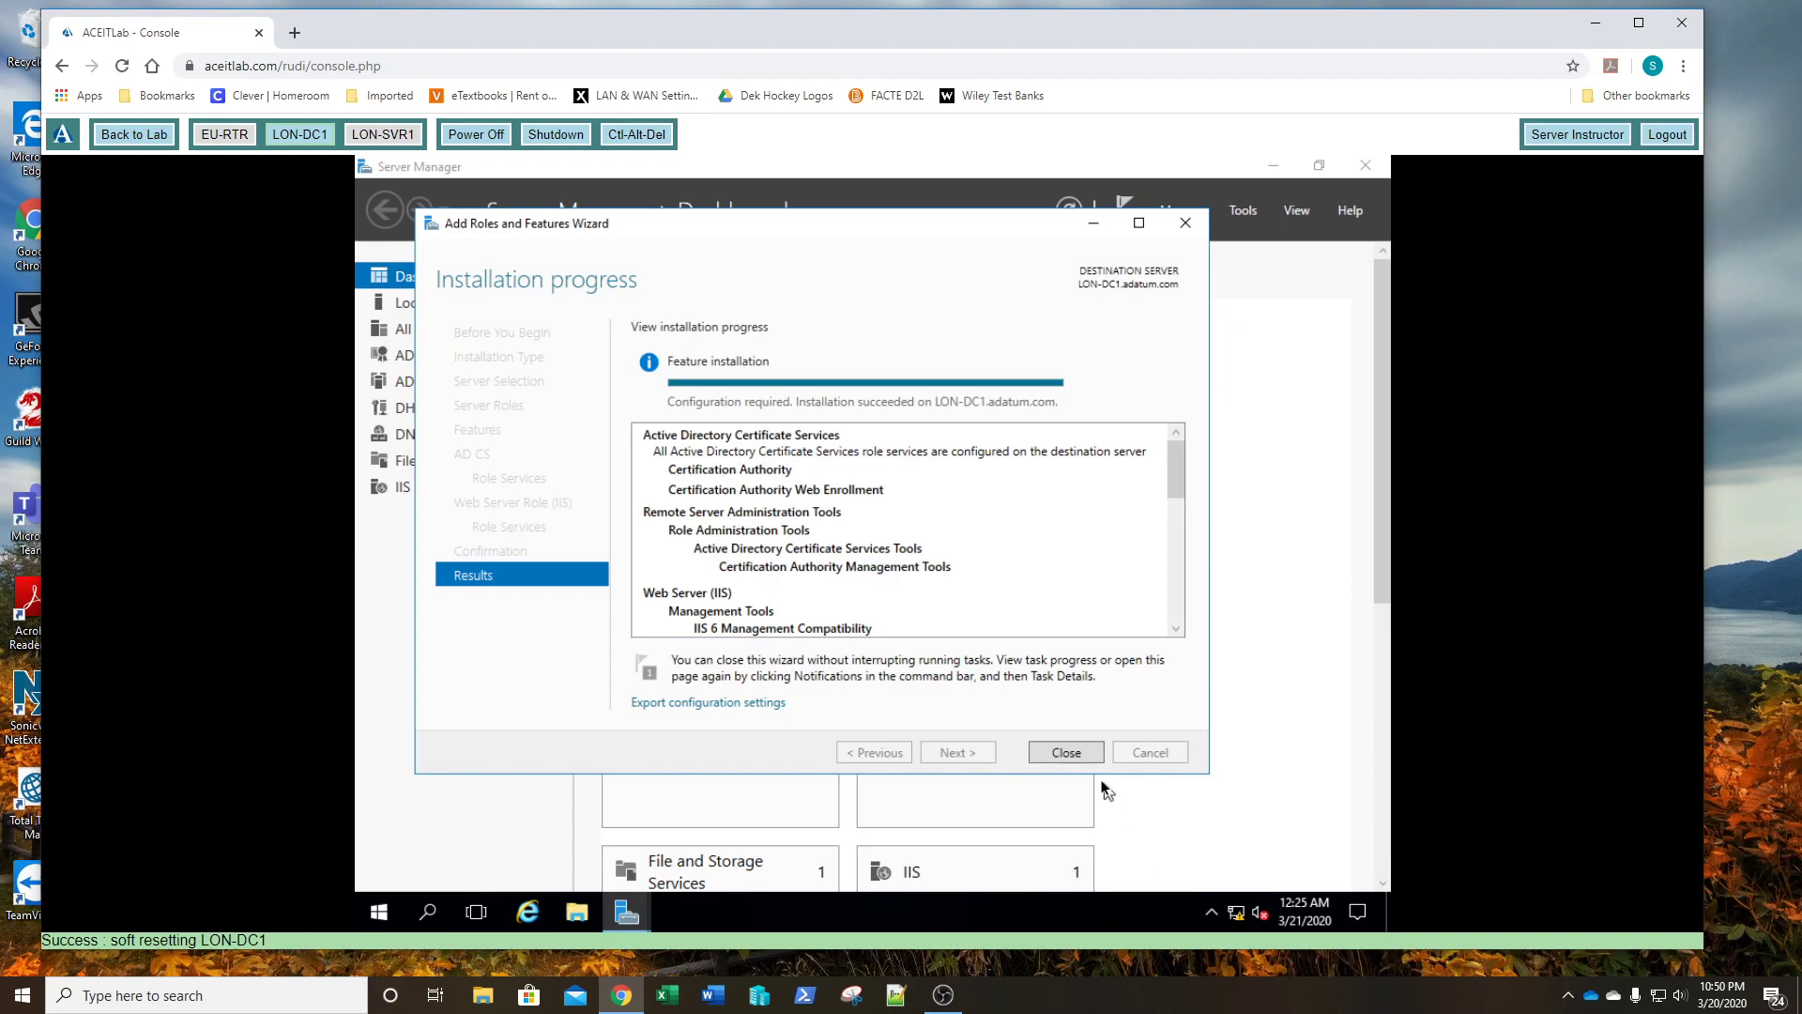
{"action": "left_click", "coordinate": [1068, 752]}
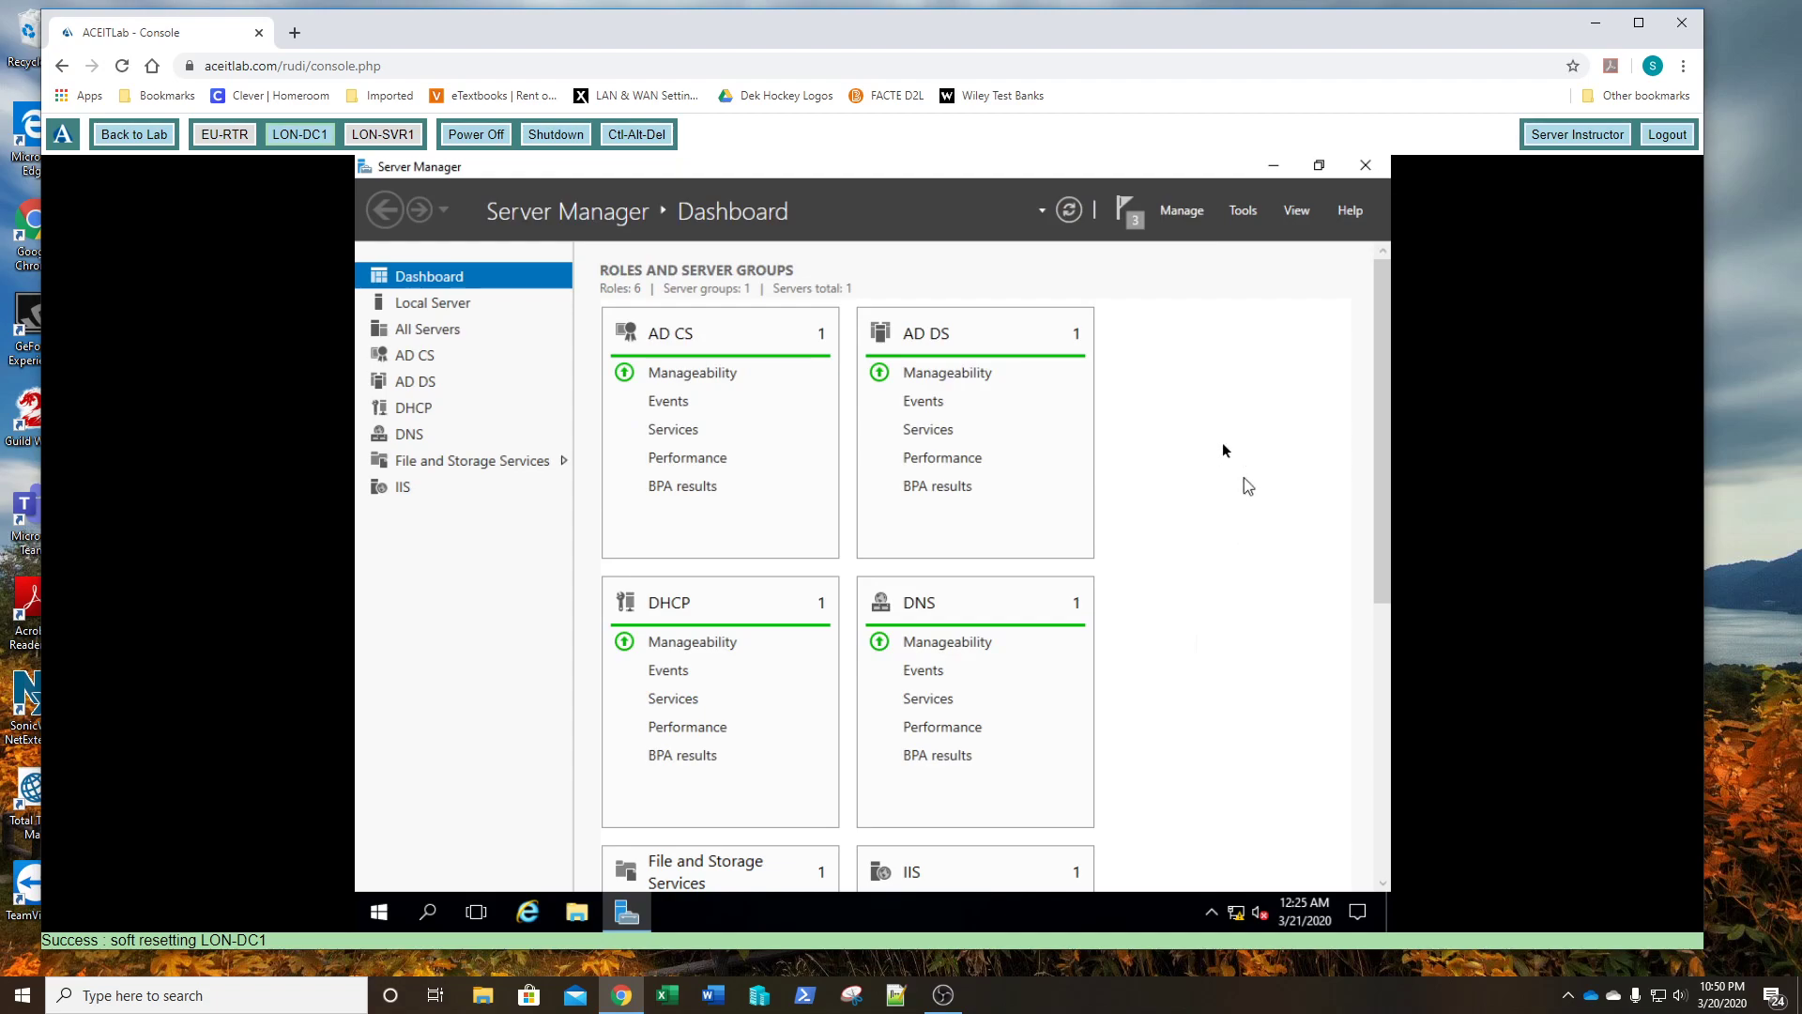
- Open the Certification Authority console and bring up adatum-LON-DC1-CA's Certificate Templates context menu
{"action": "left_click", "coordinate": [1243, 211]}
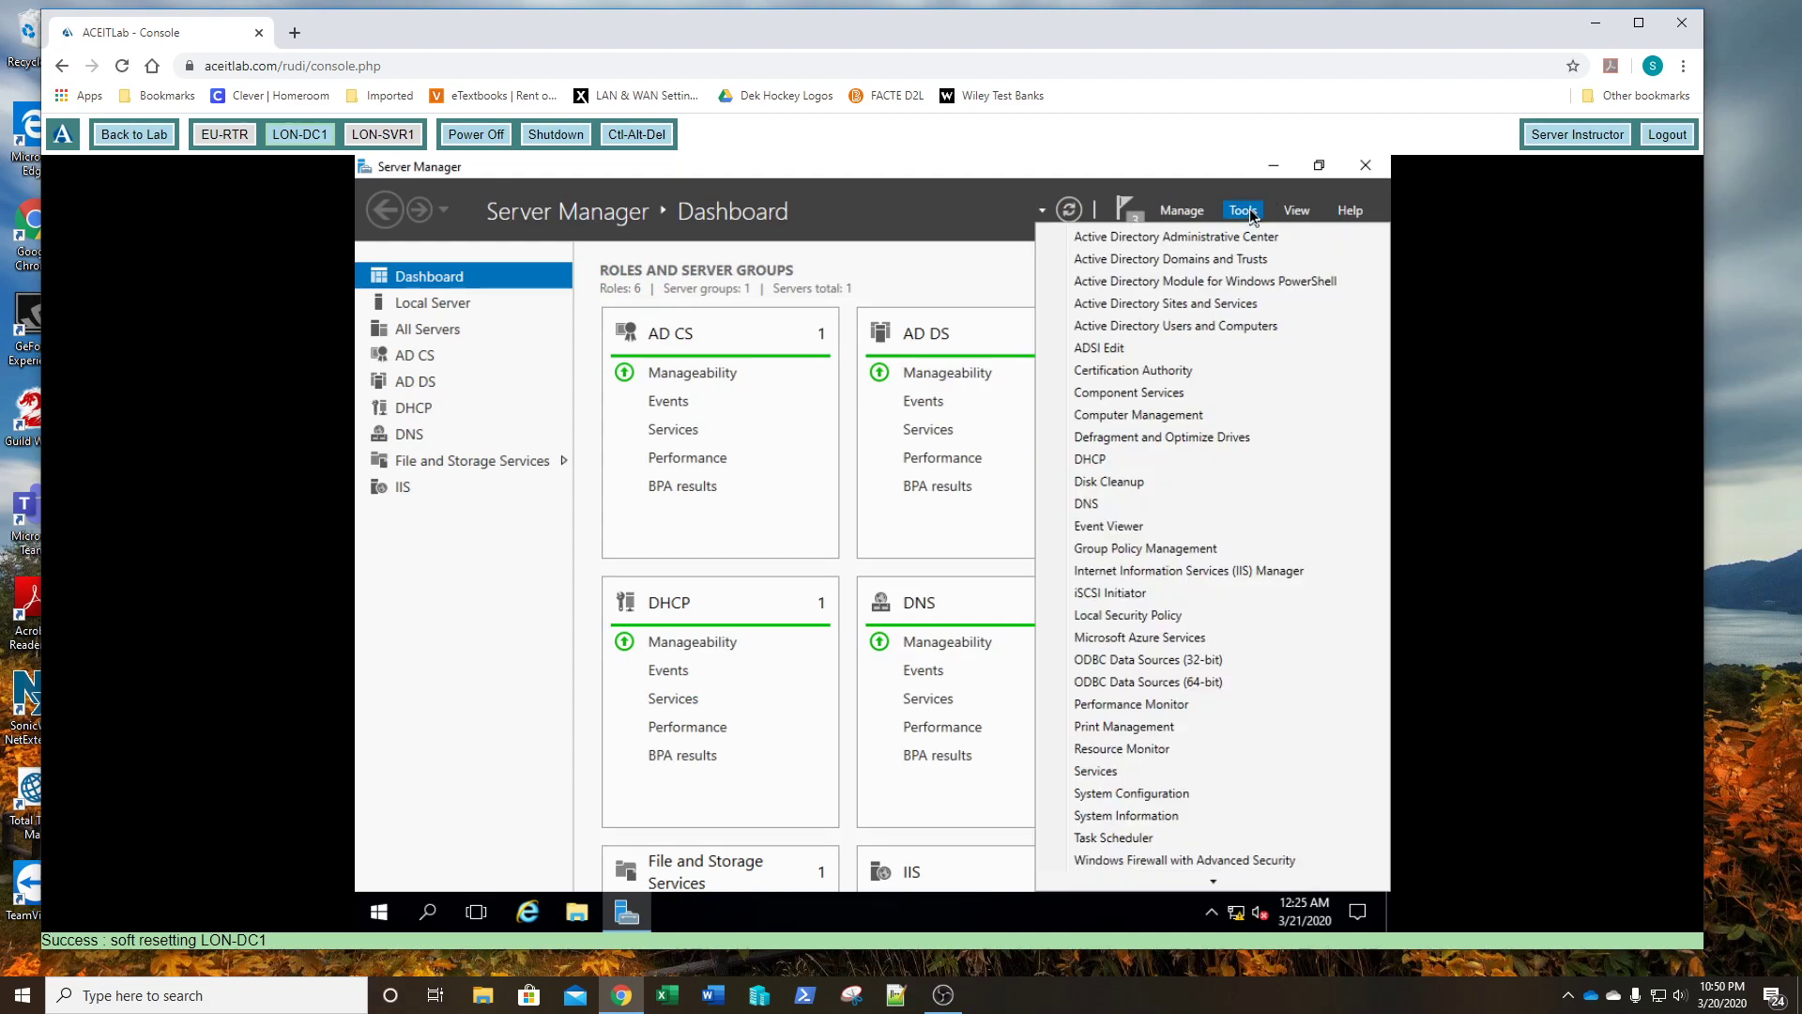
{"action": "left_click", "coordinate": [1101, 375]}
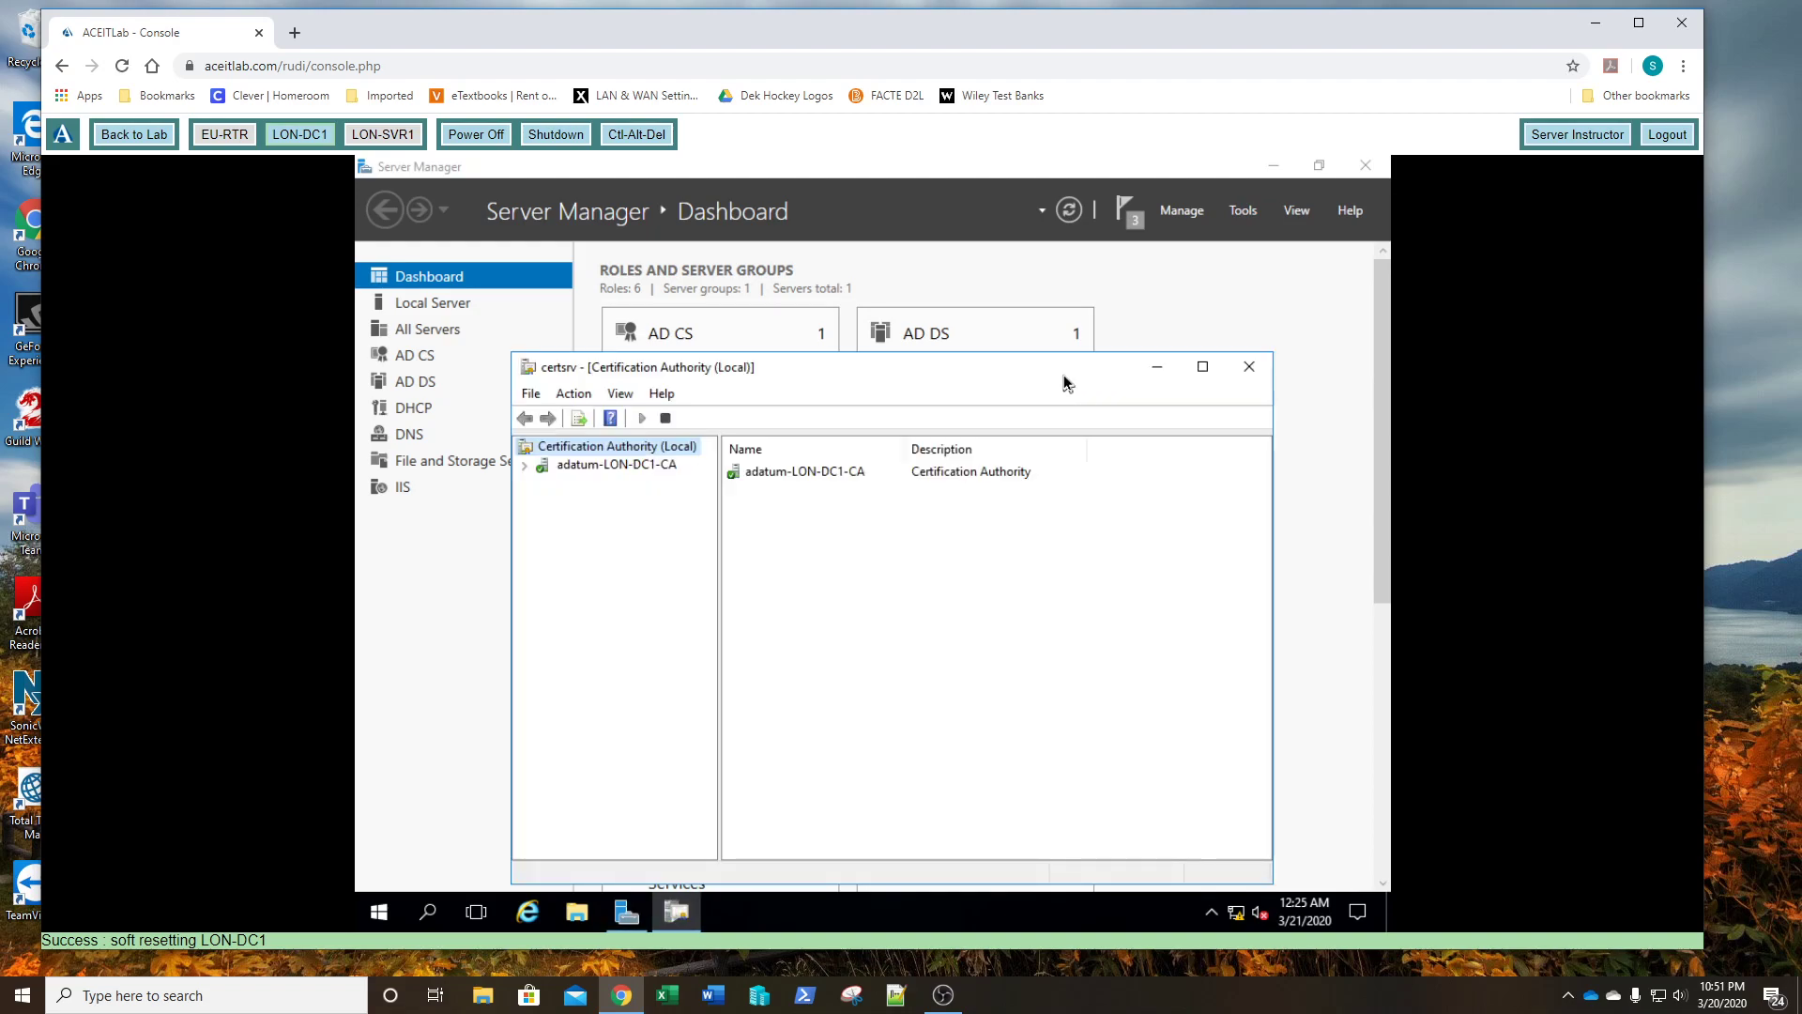
{"action": "left_click_drag", "start_coordinate": [515, 354], "coordinate": [453, 261]}
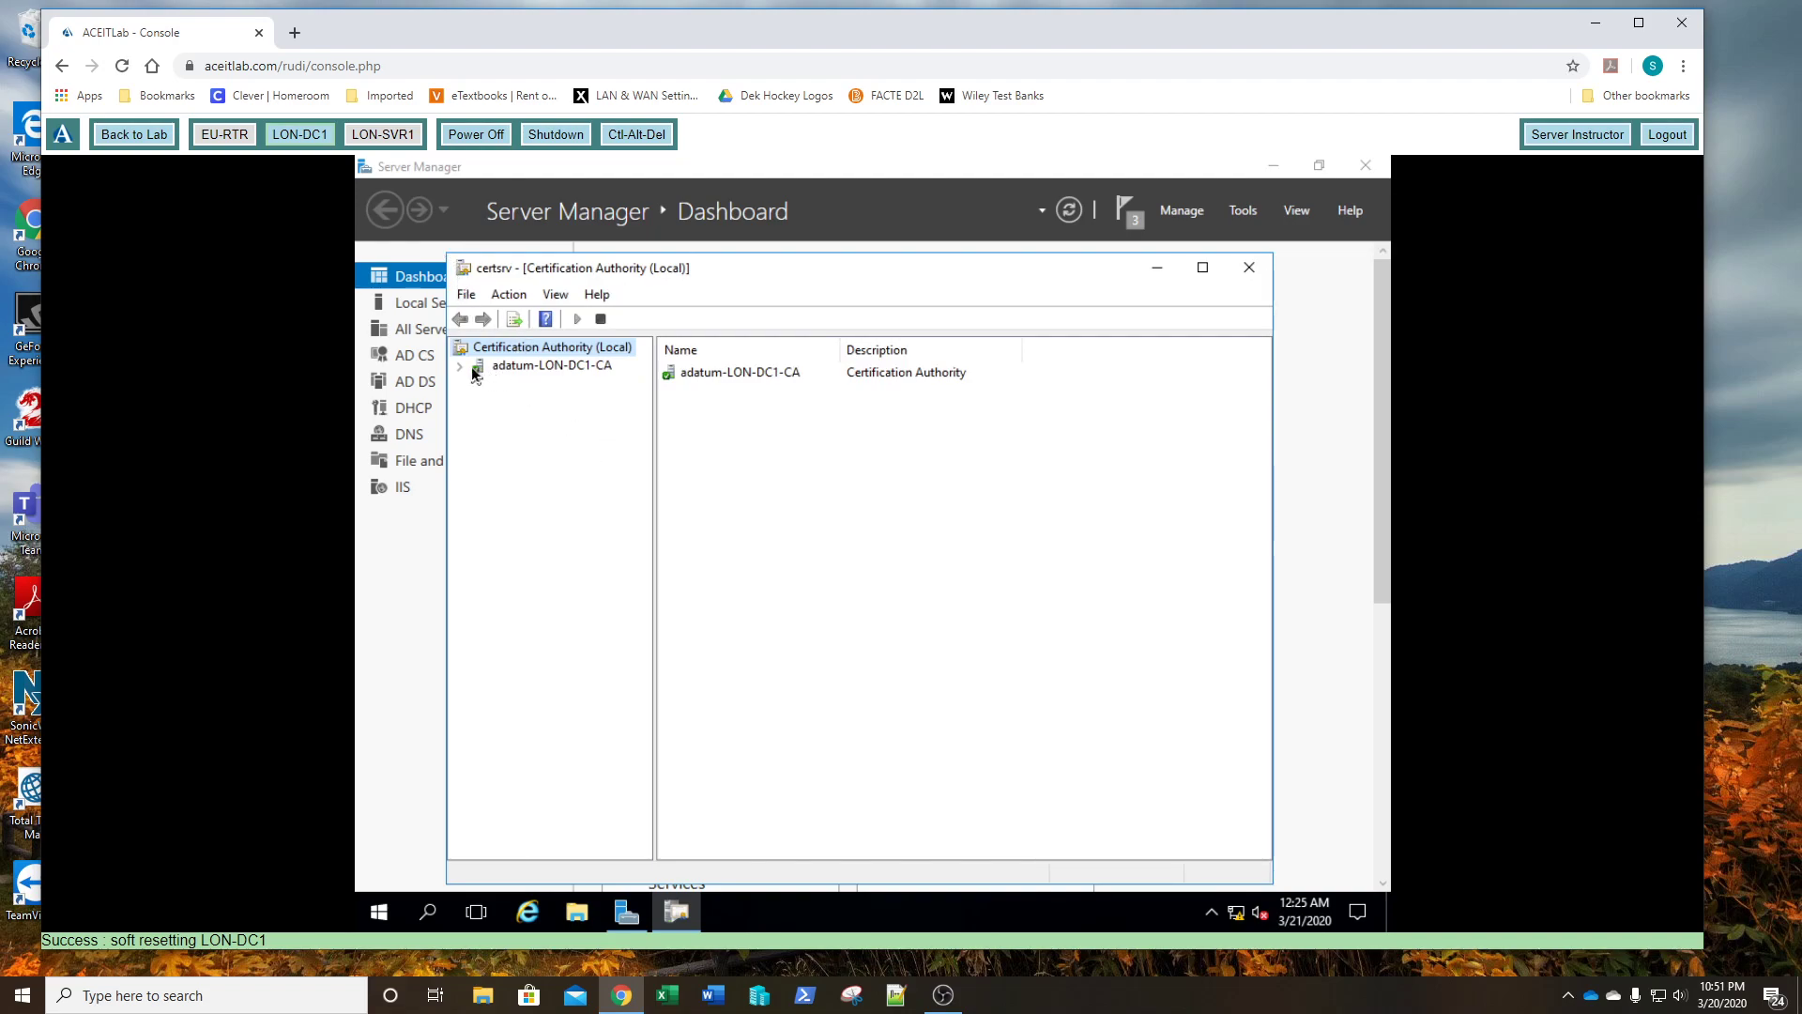
{"action": "left_click", "coordinate": [513, 368]}
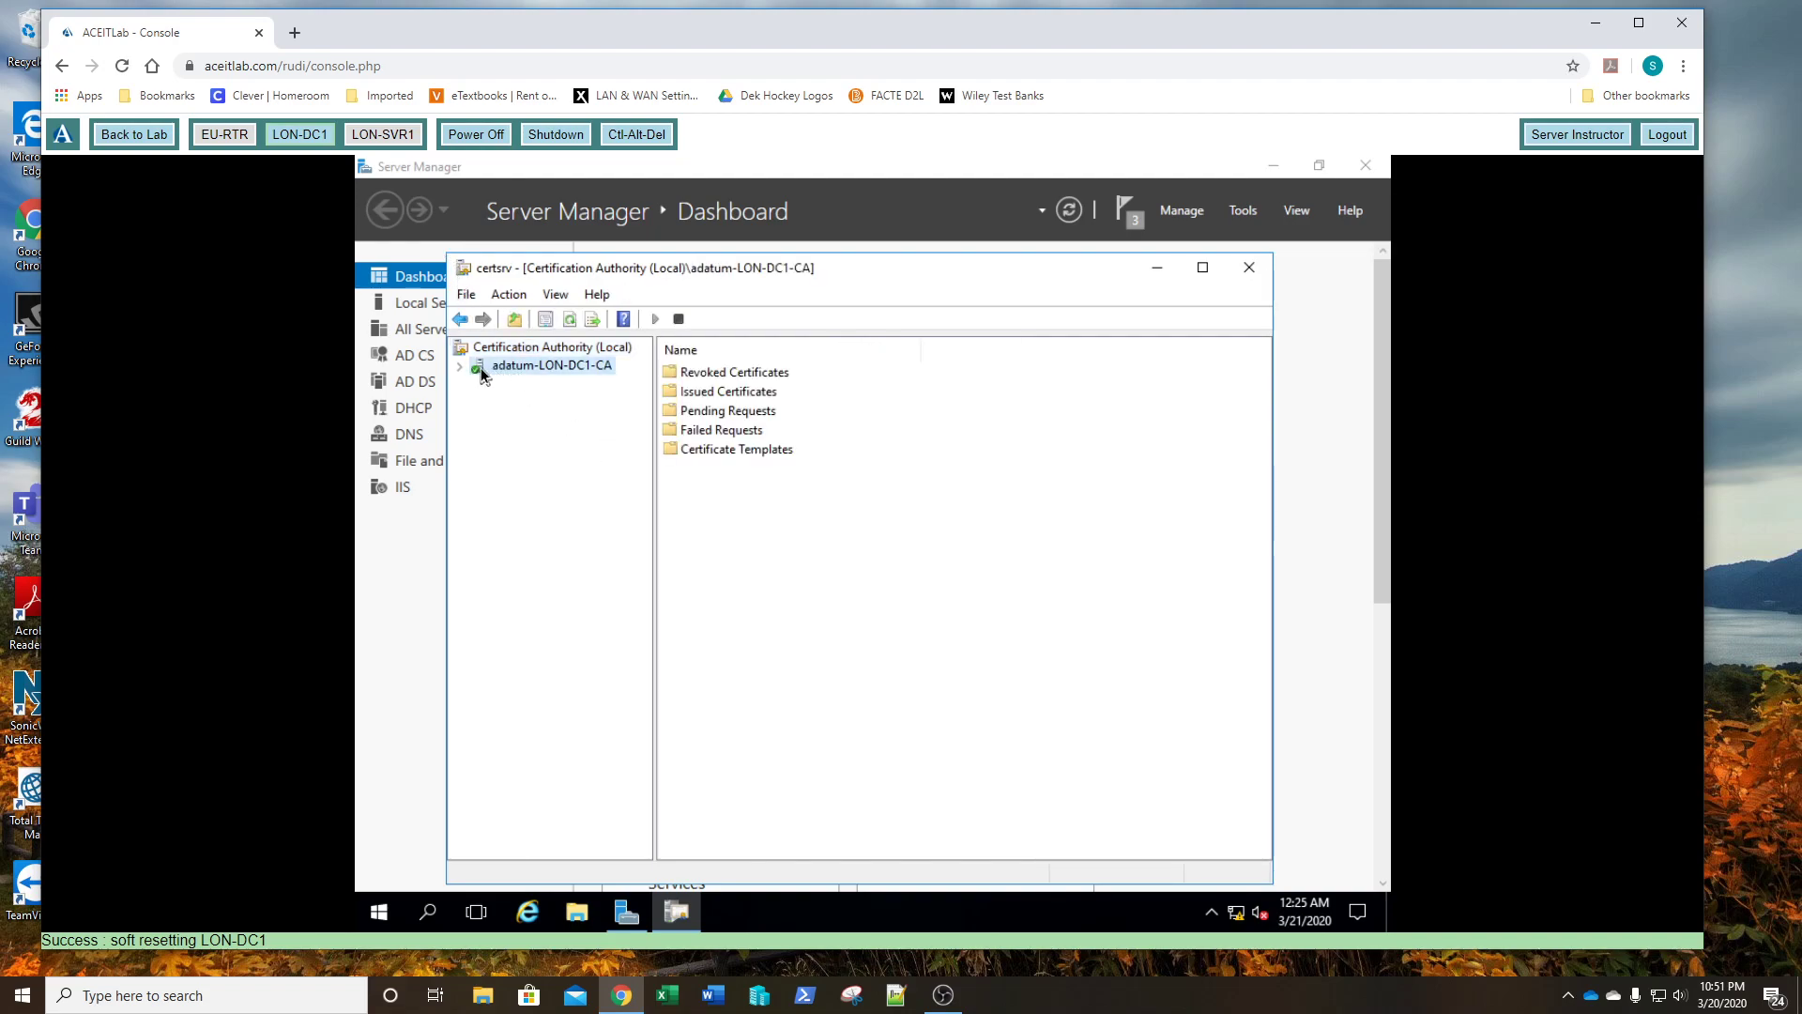
{"action": "left_click", "coordinate": [459, 365]}
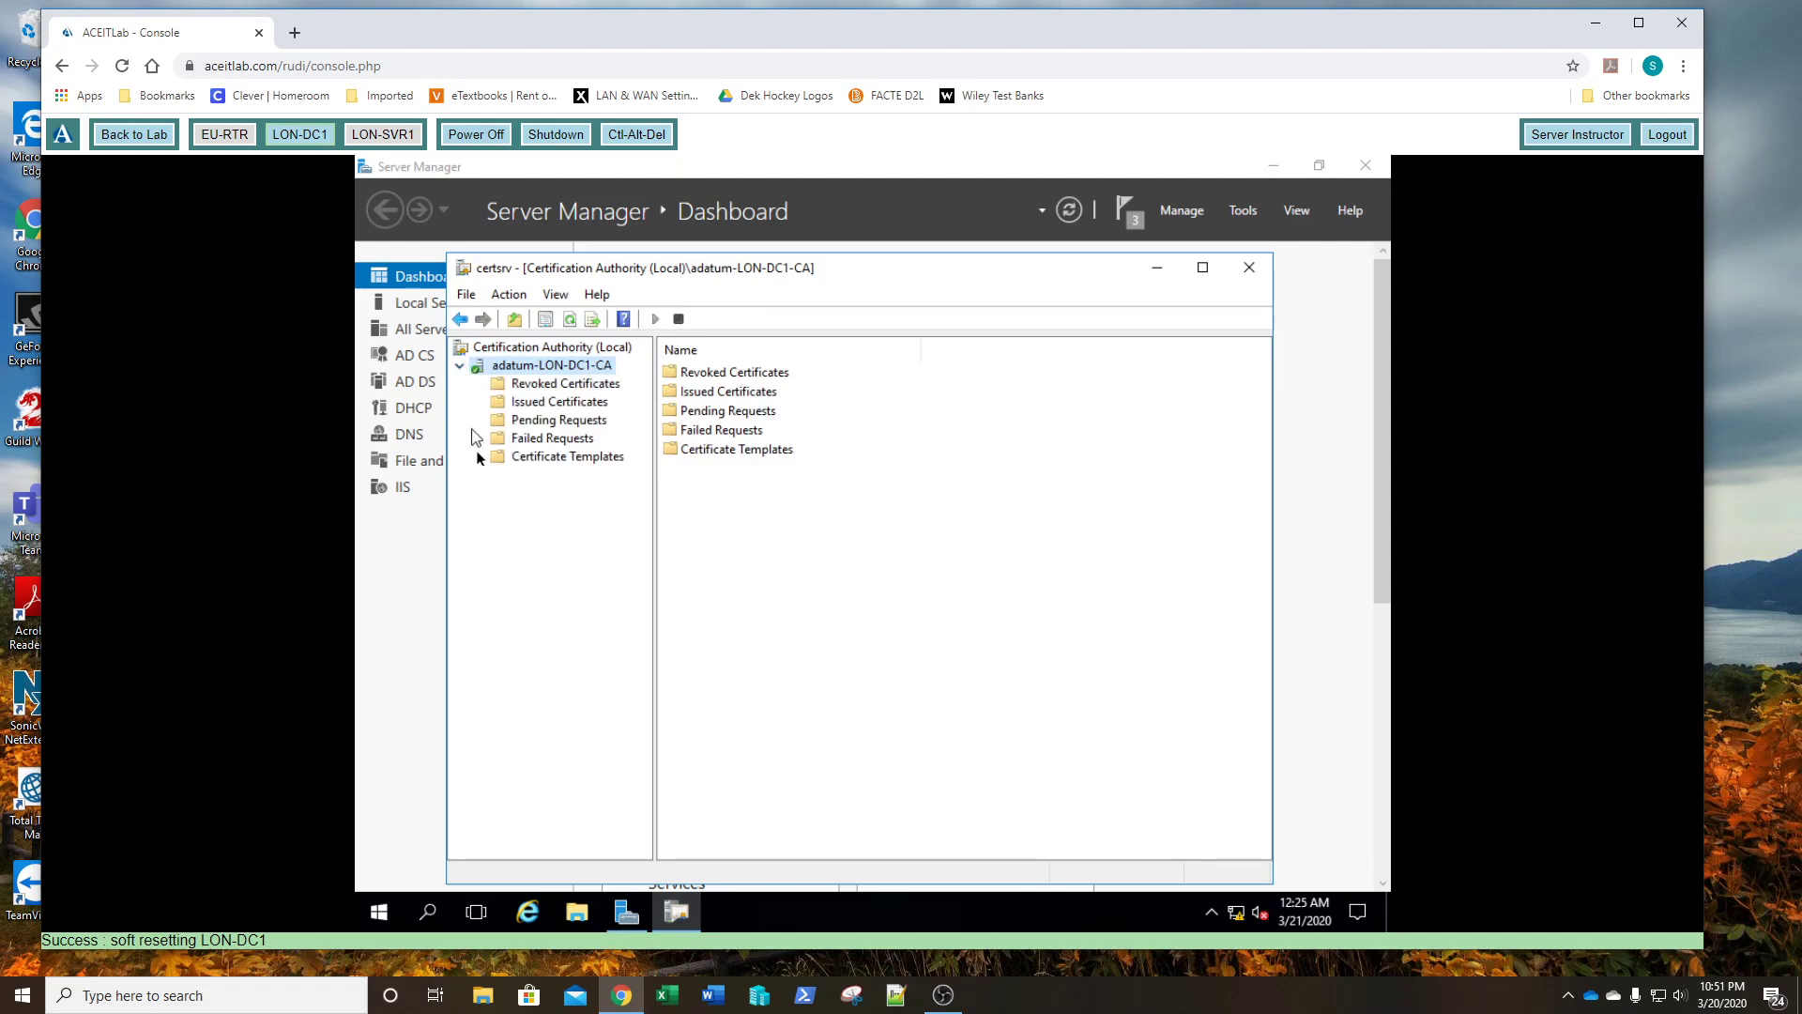
{"action": "left_click", "coordinate": [554, 460]}
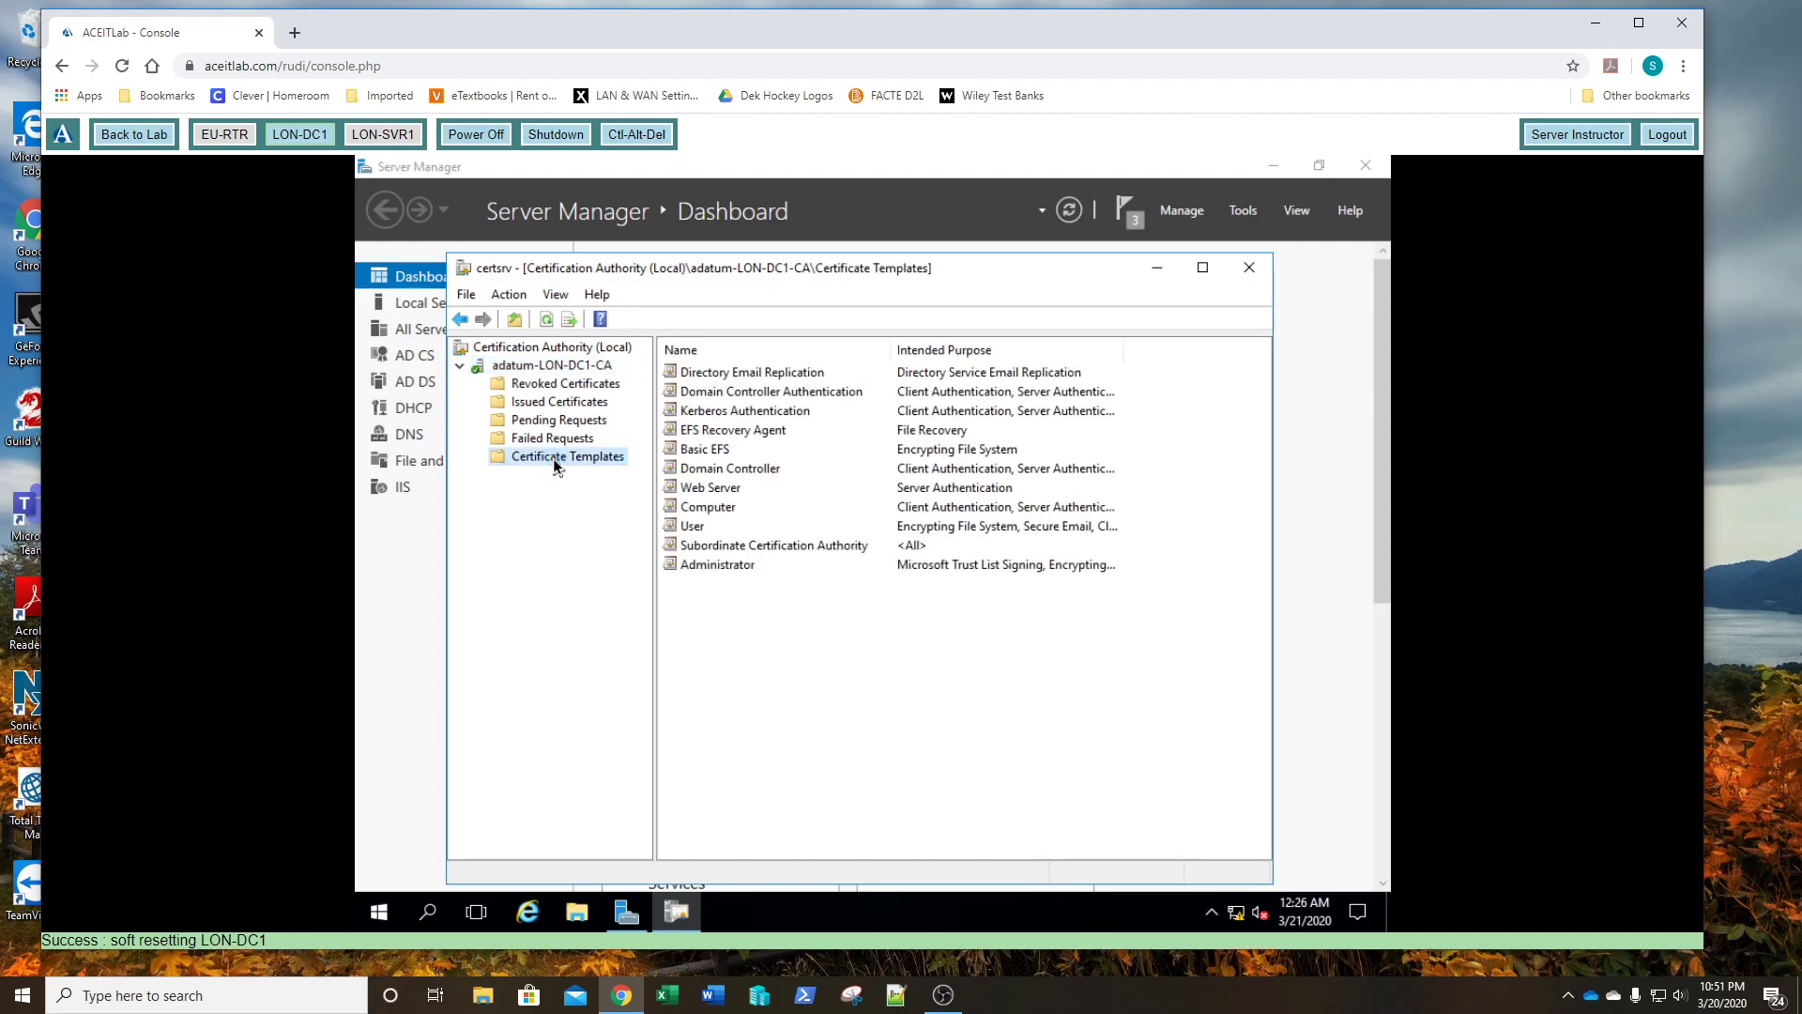
{"action": "right_click", "coordinate": [554, 462]}
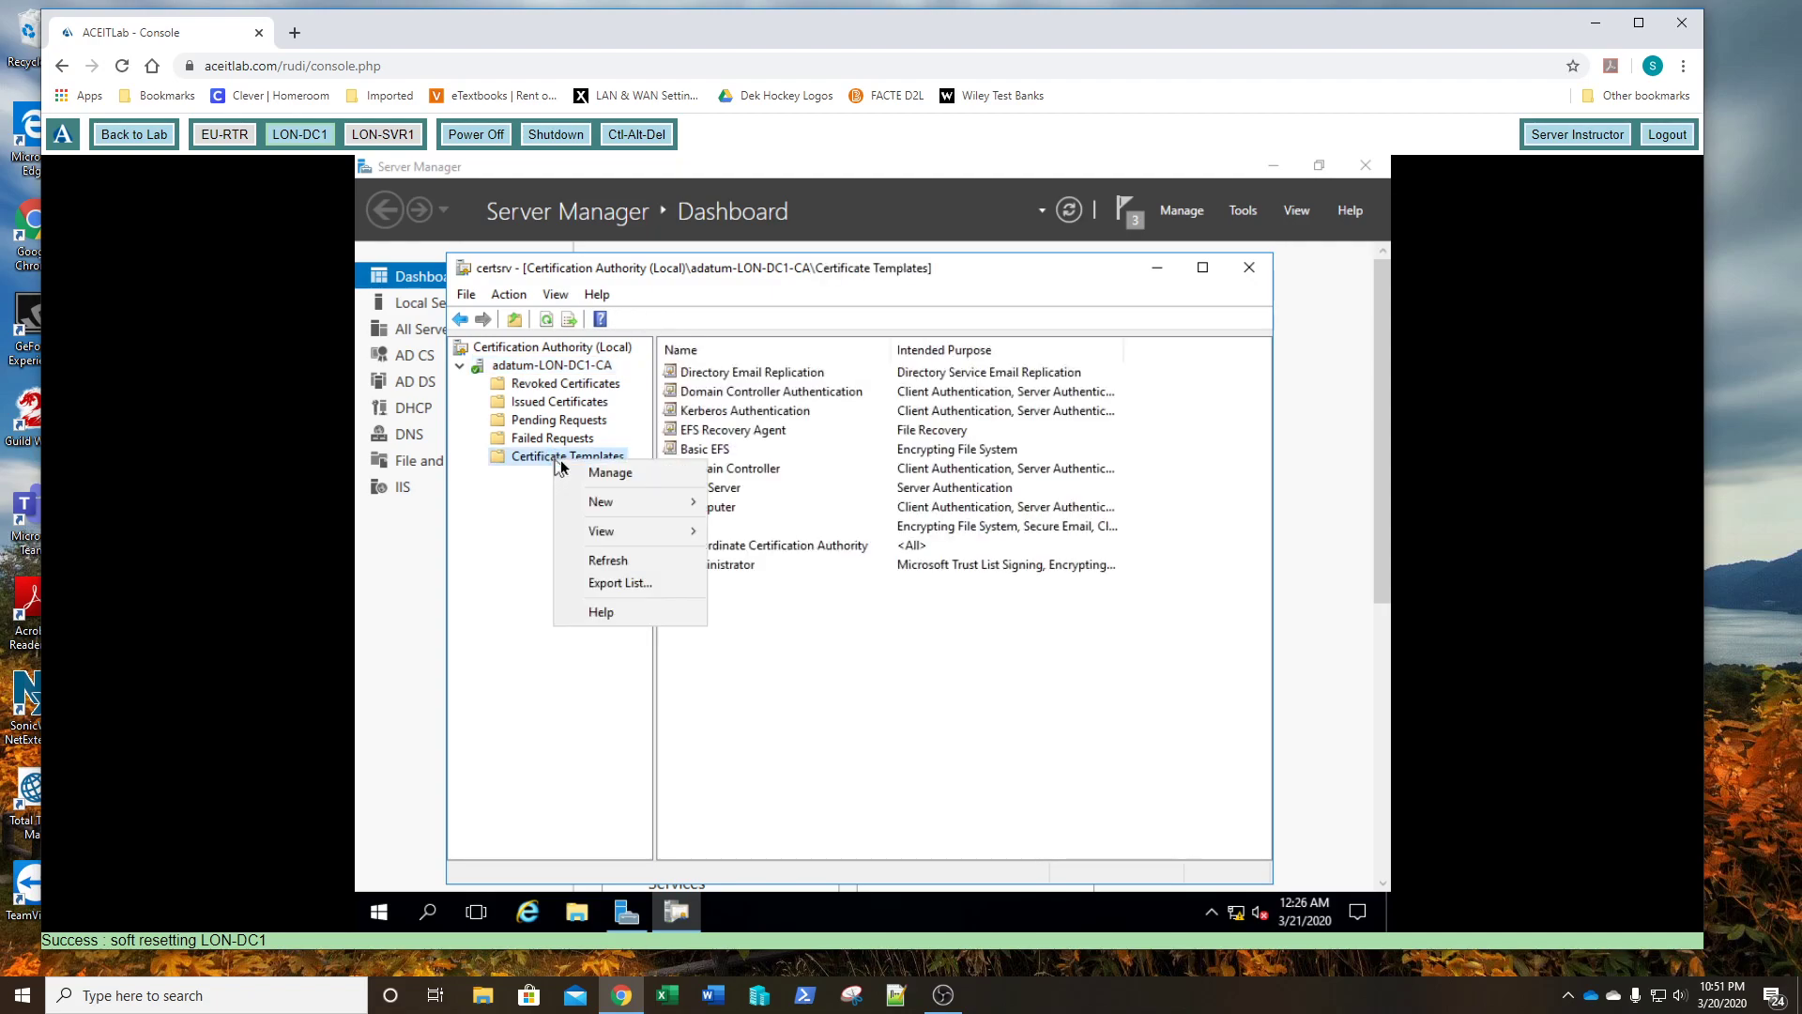
- Open the Certificate Templates Console and duplicate the Domain Controller template
{"action": "left_click", "coordinate": [580, 474]}
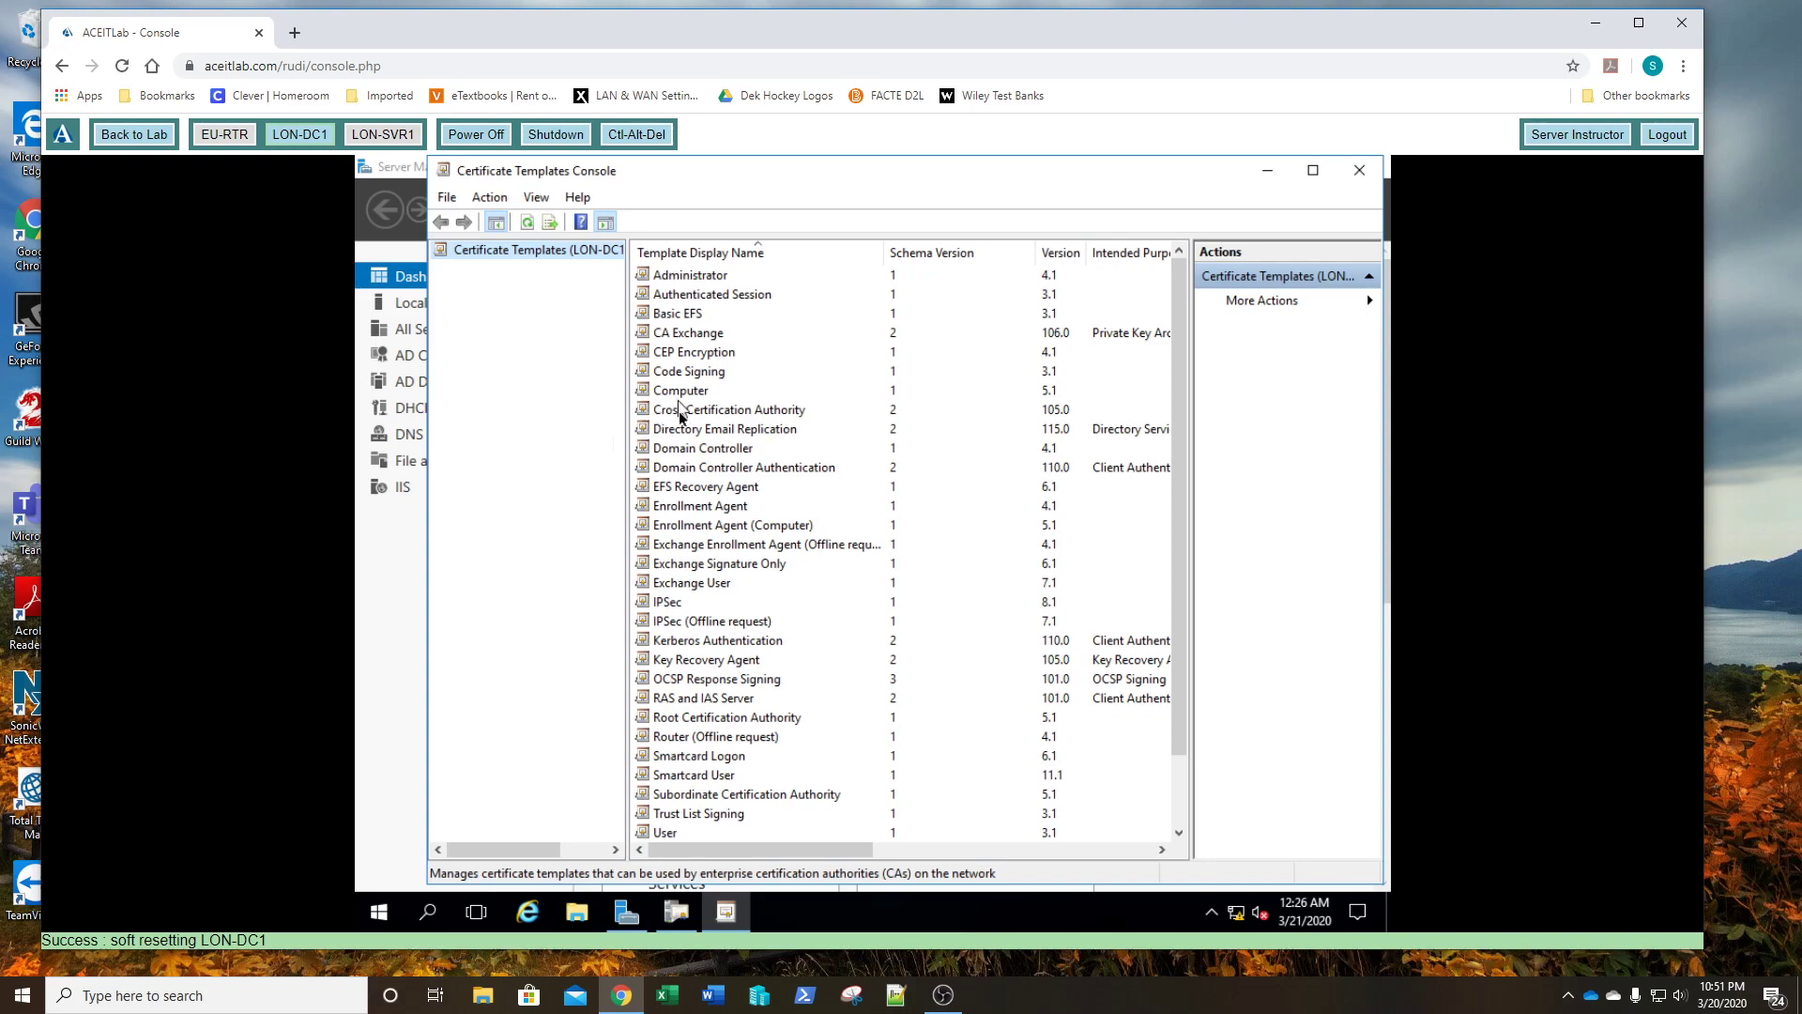
{"action": "left_click", "coordinate": [683, 450]}
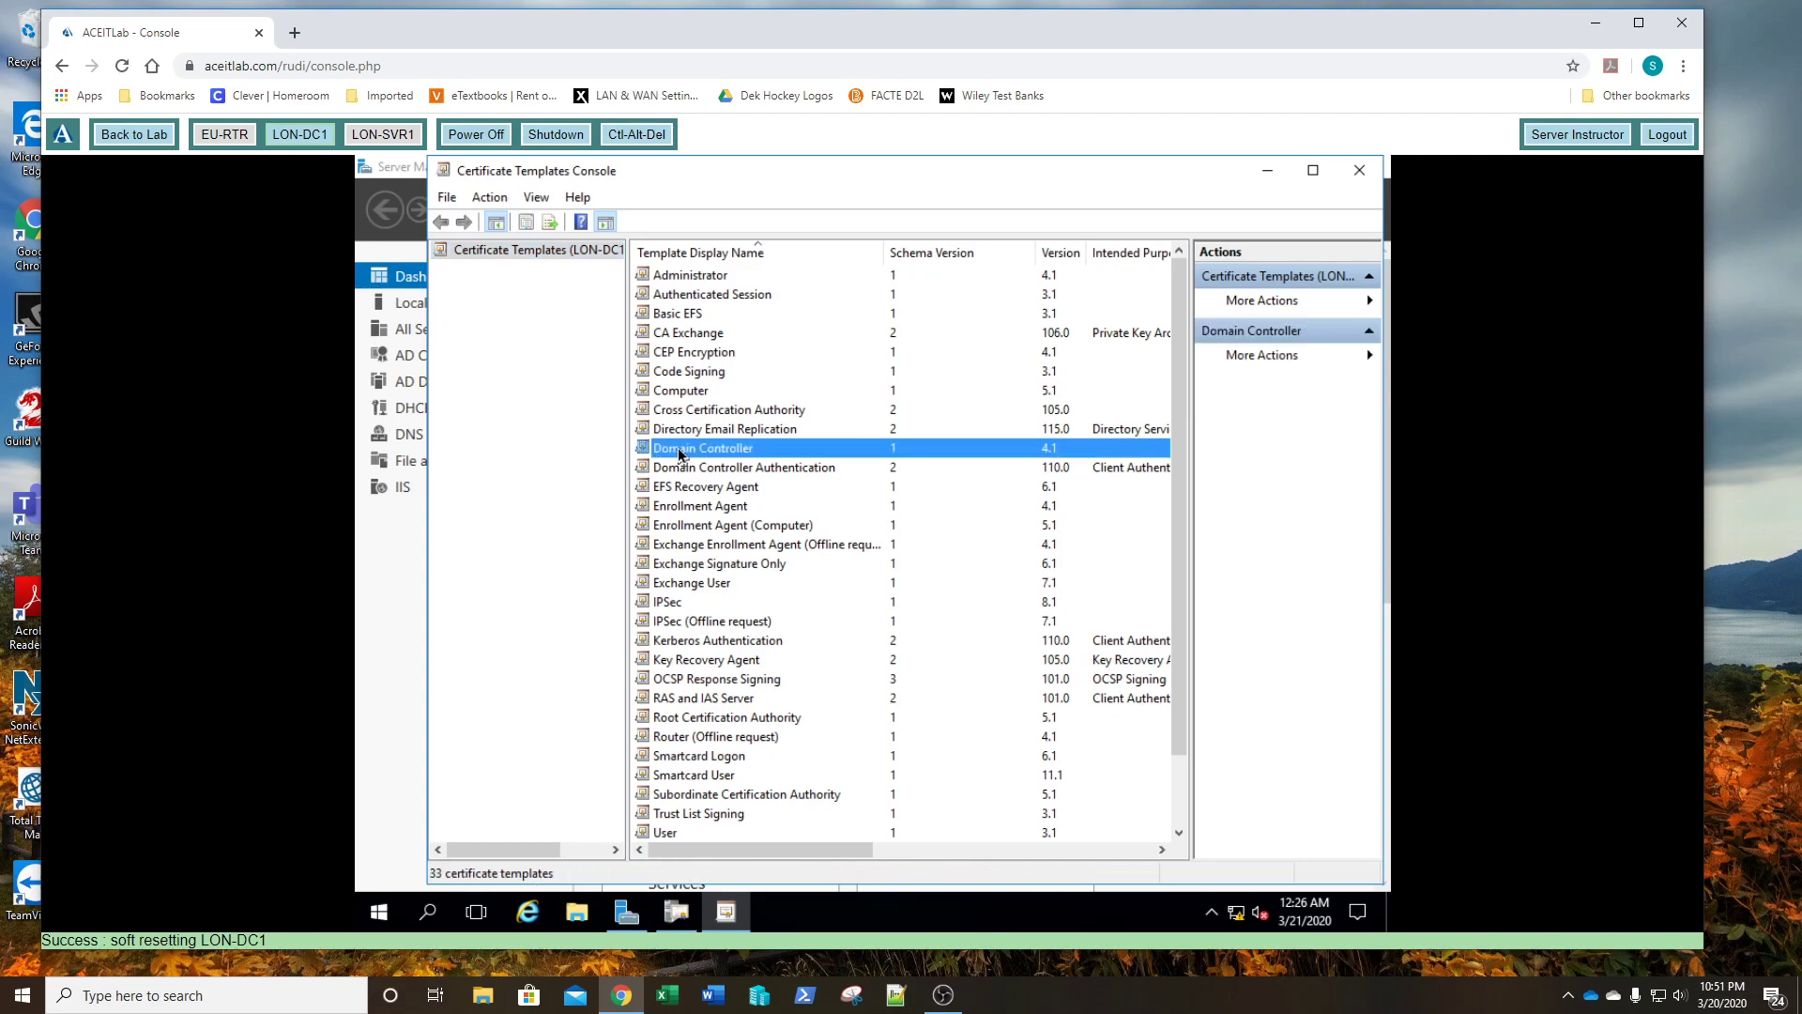
{"action": "scroll", "coordinate": [731, 620], "scroll_direction": "down", "scroll_amount": 2}
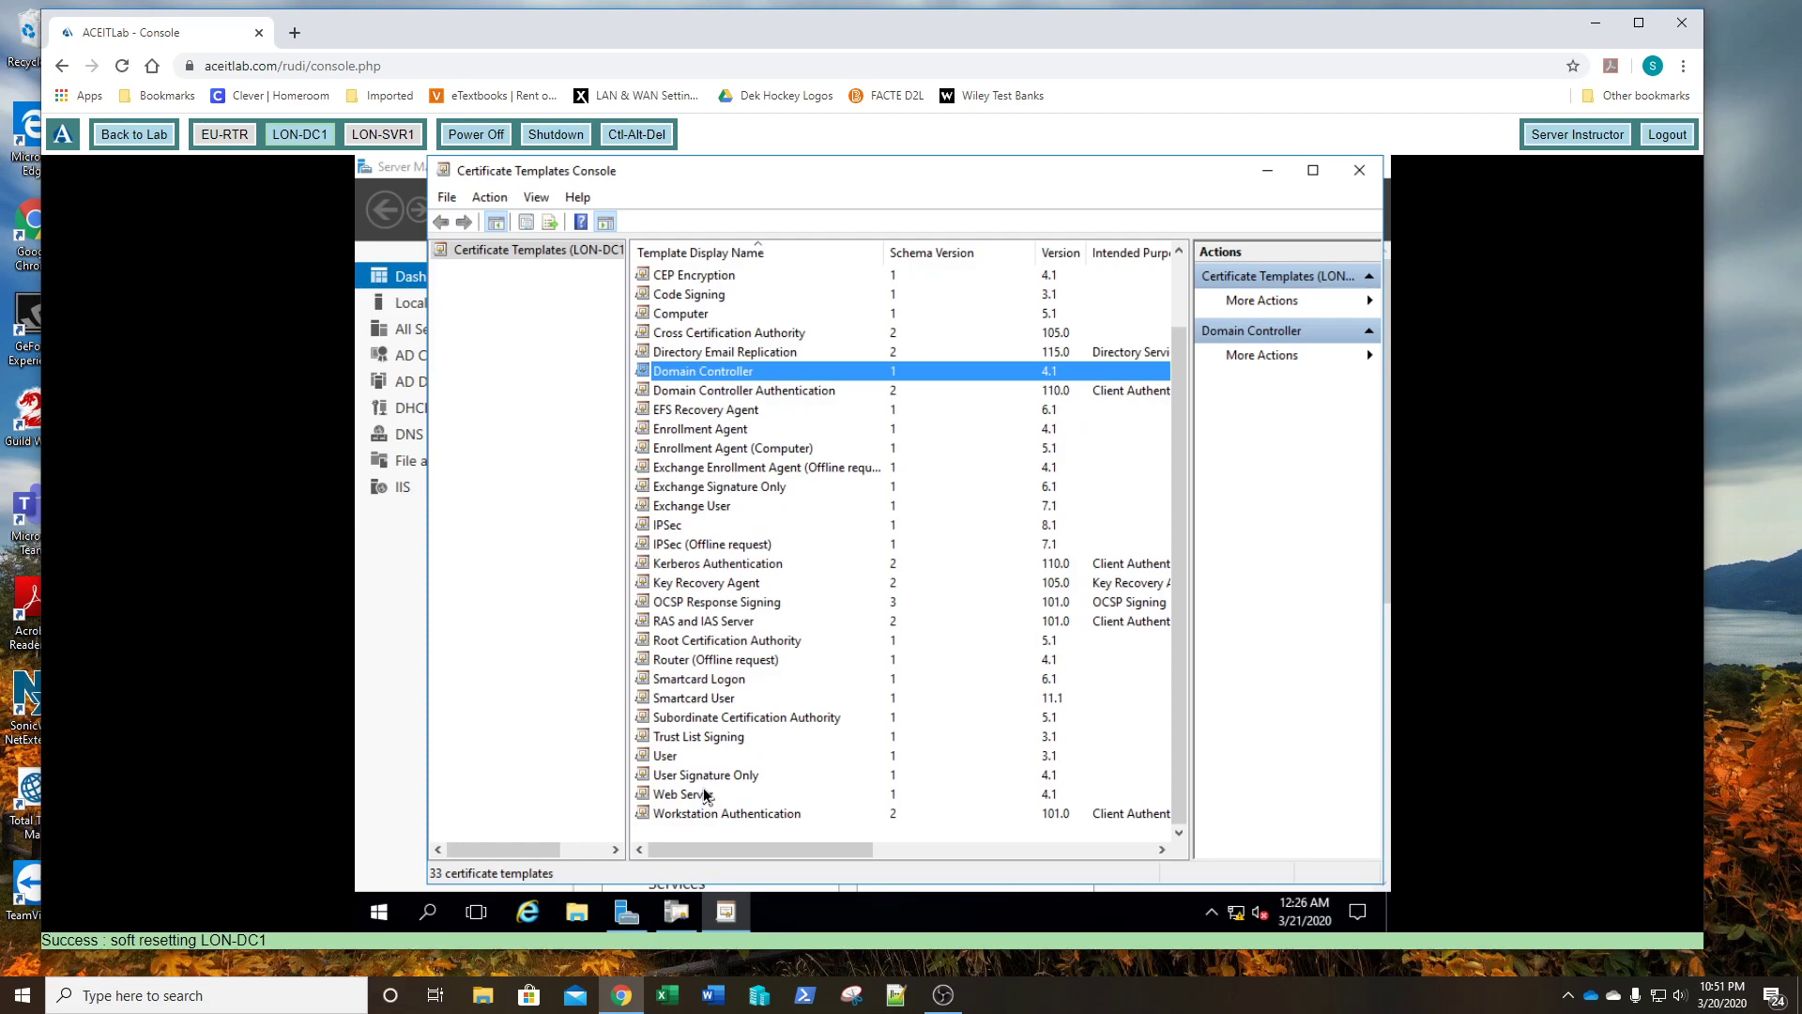
{"action": "right_click", "coordinate": [715, 377]}
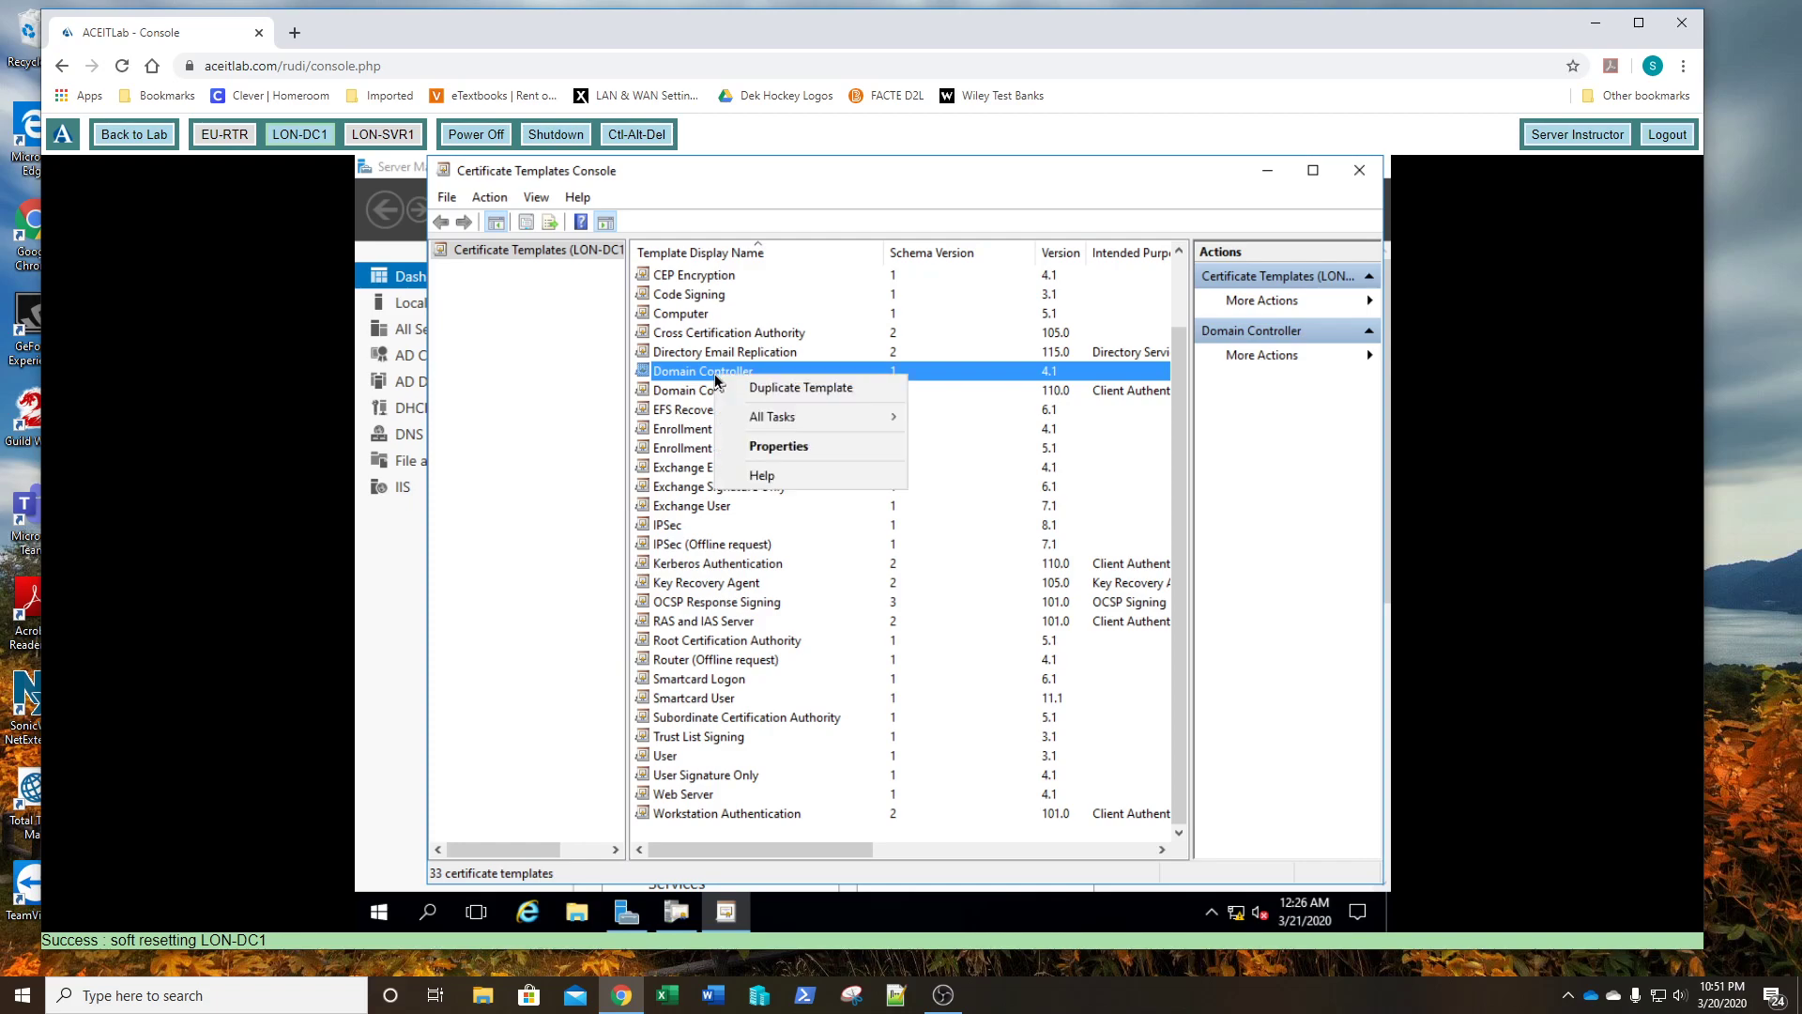
{"action": "left_click", "coordinate": [740, 387]}
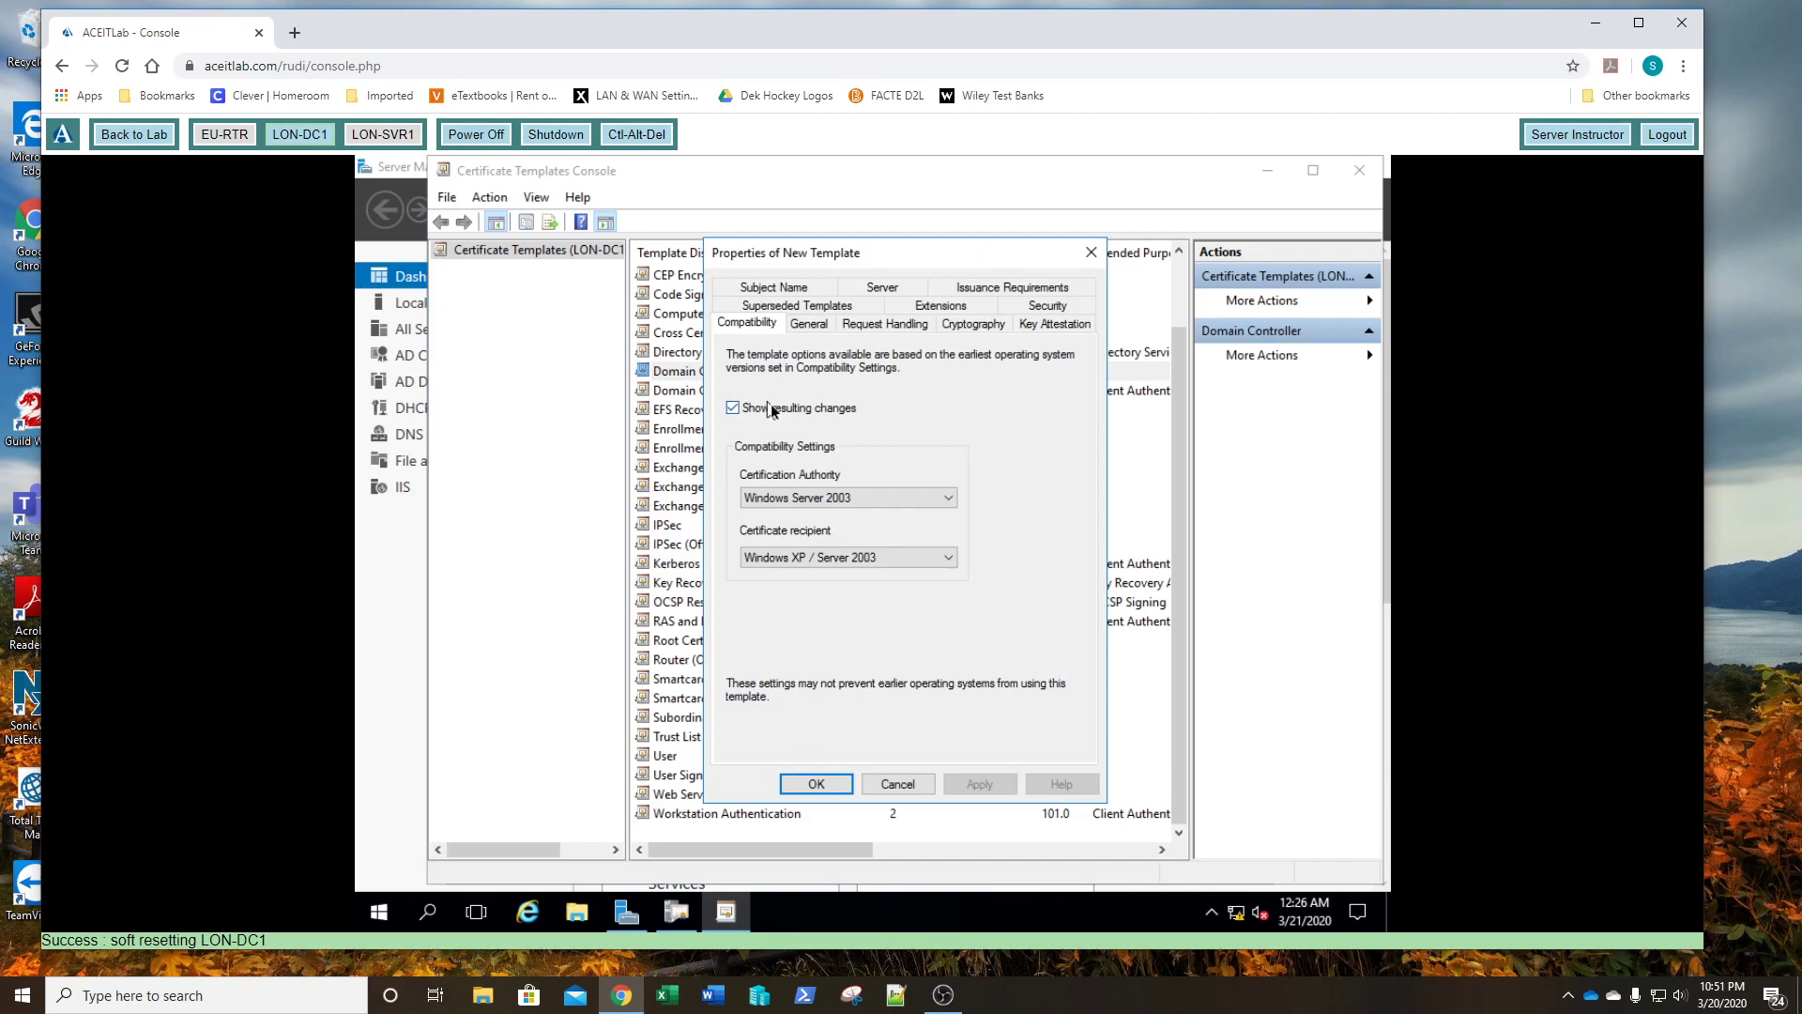
- Replace the 'Copy of' prefix so the display name reads 'Adatum Domain Controller', then apply and save
{"action": "left_click", "coordinate": [807, 325]}
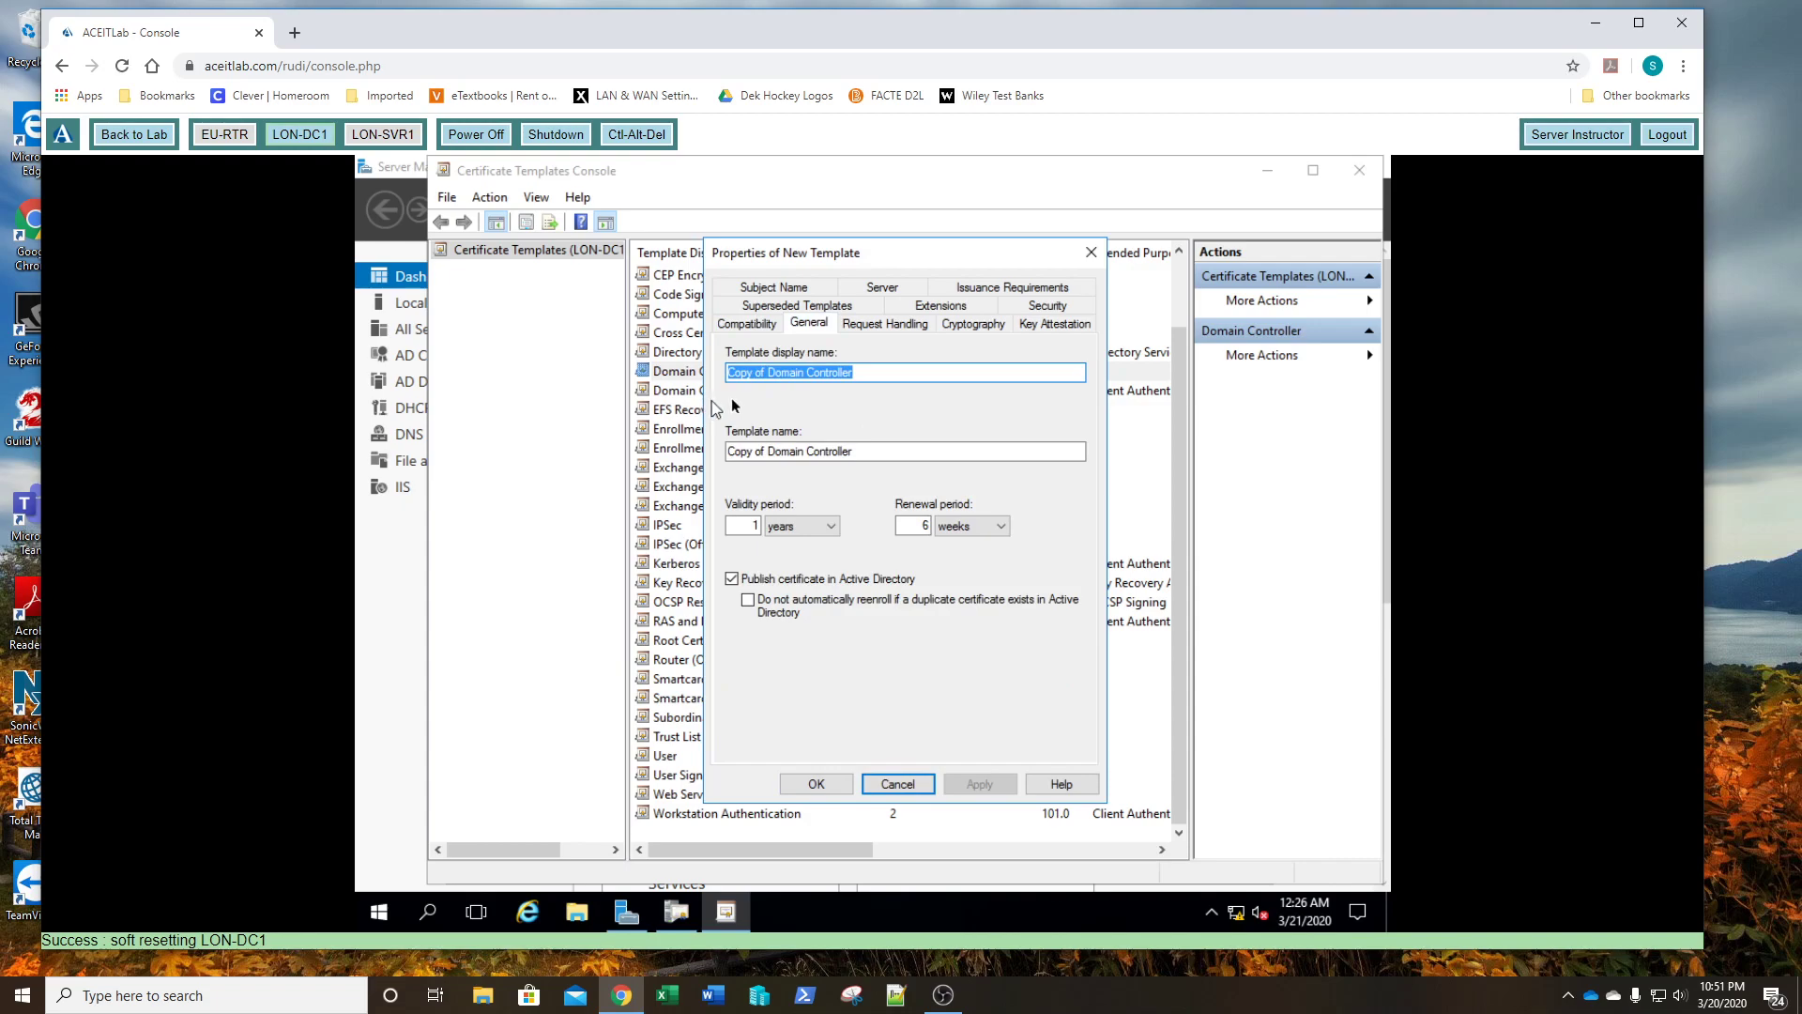
{"action": "left_click", "coordinate": [766, 374]}
{"action": "left_click_drag", "start_coordinate": [766, 375], "coordinate": [706, 374]}
{"action": "type", "text": "A"}
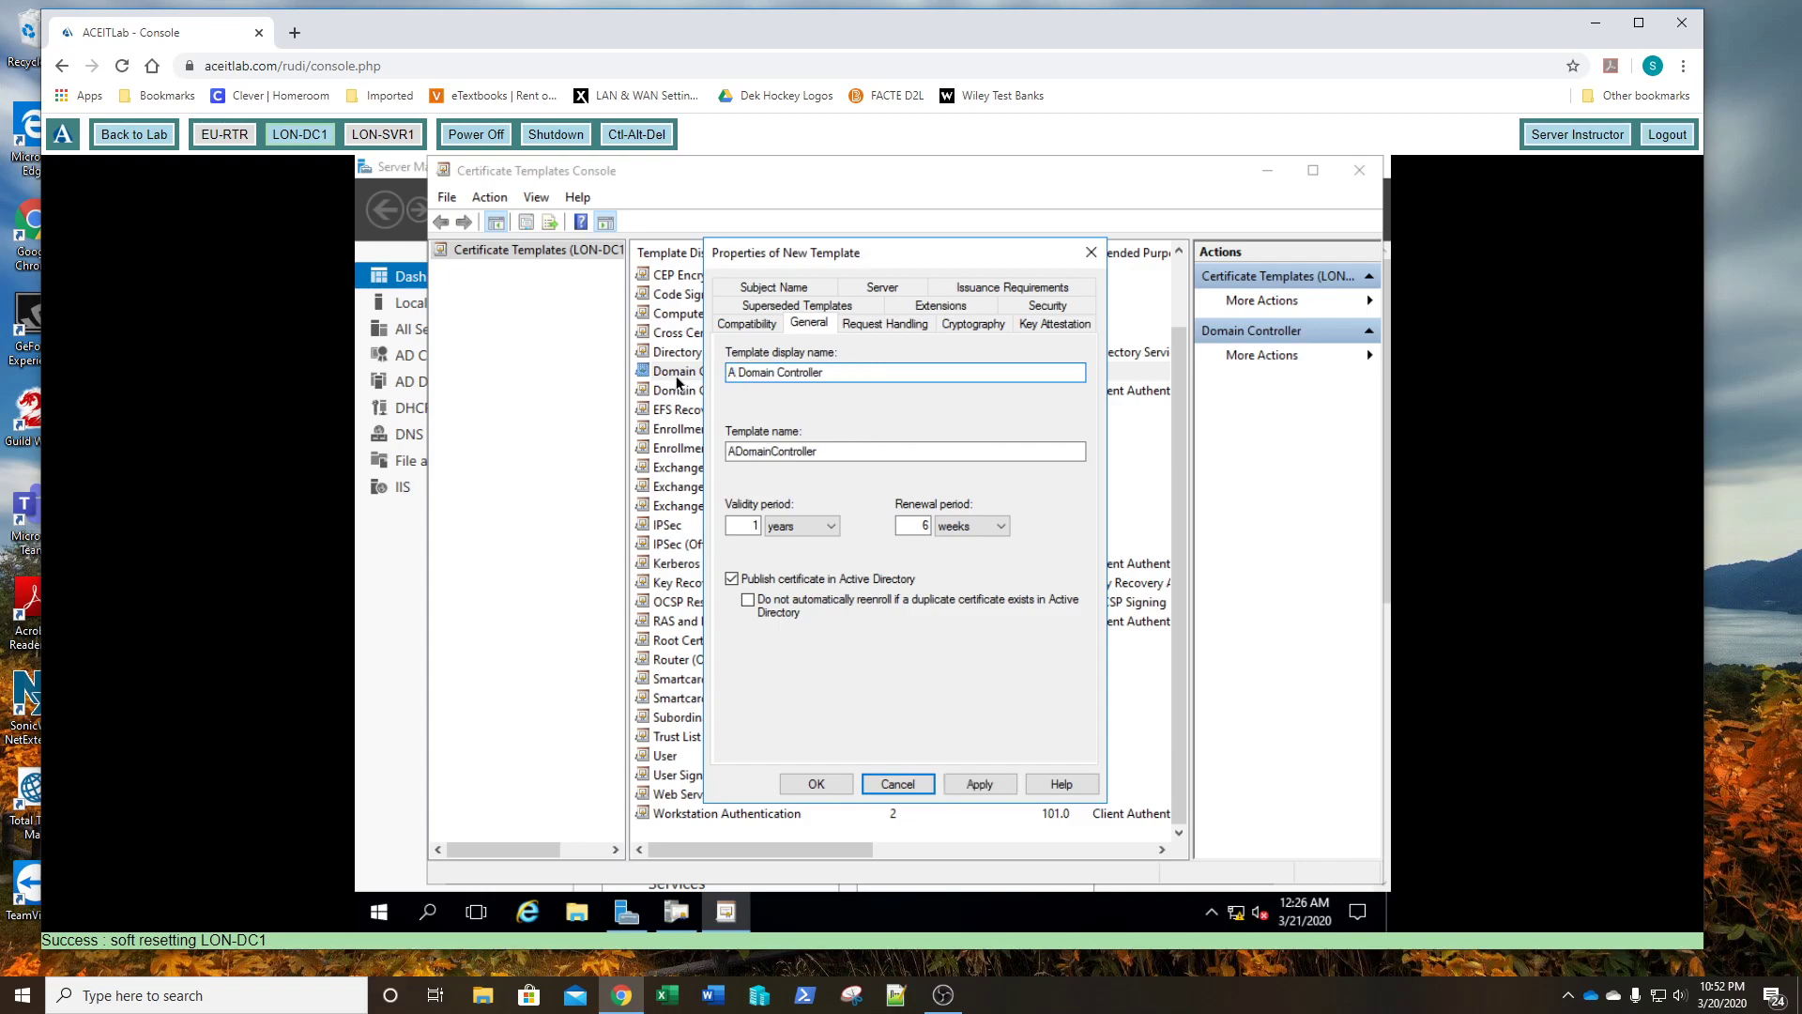
{"action": "type", "text": "datum"}
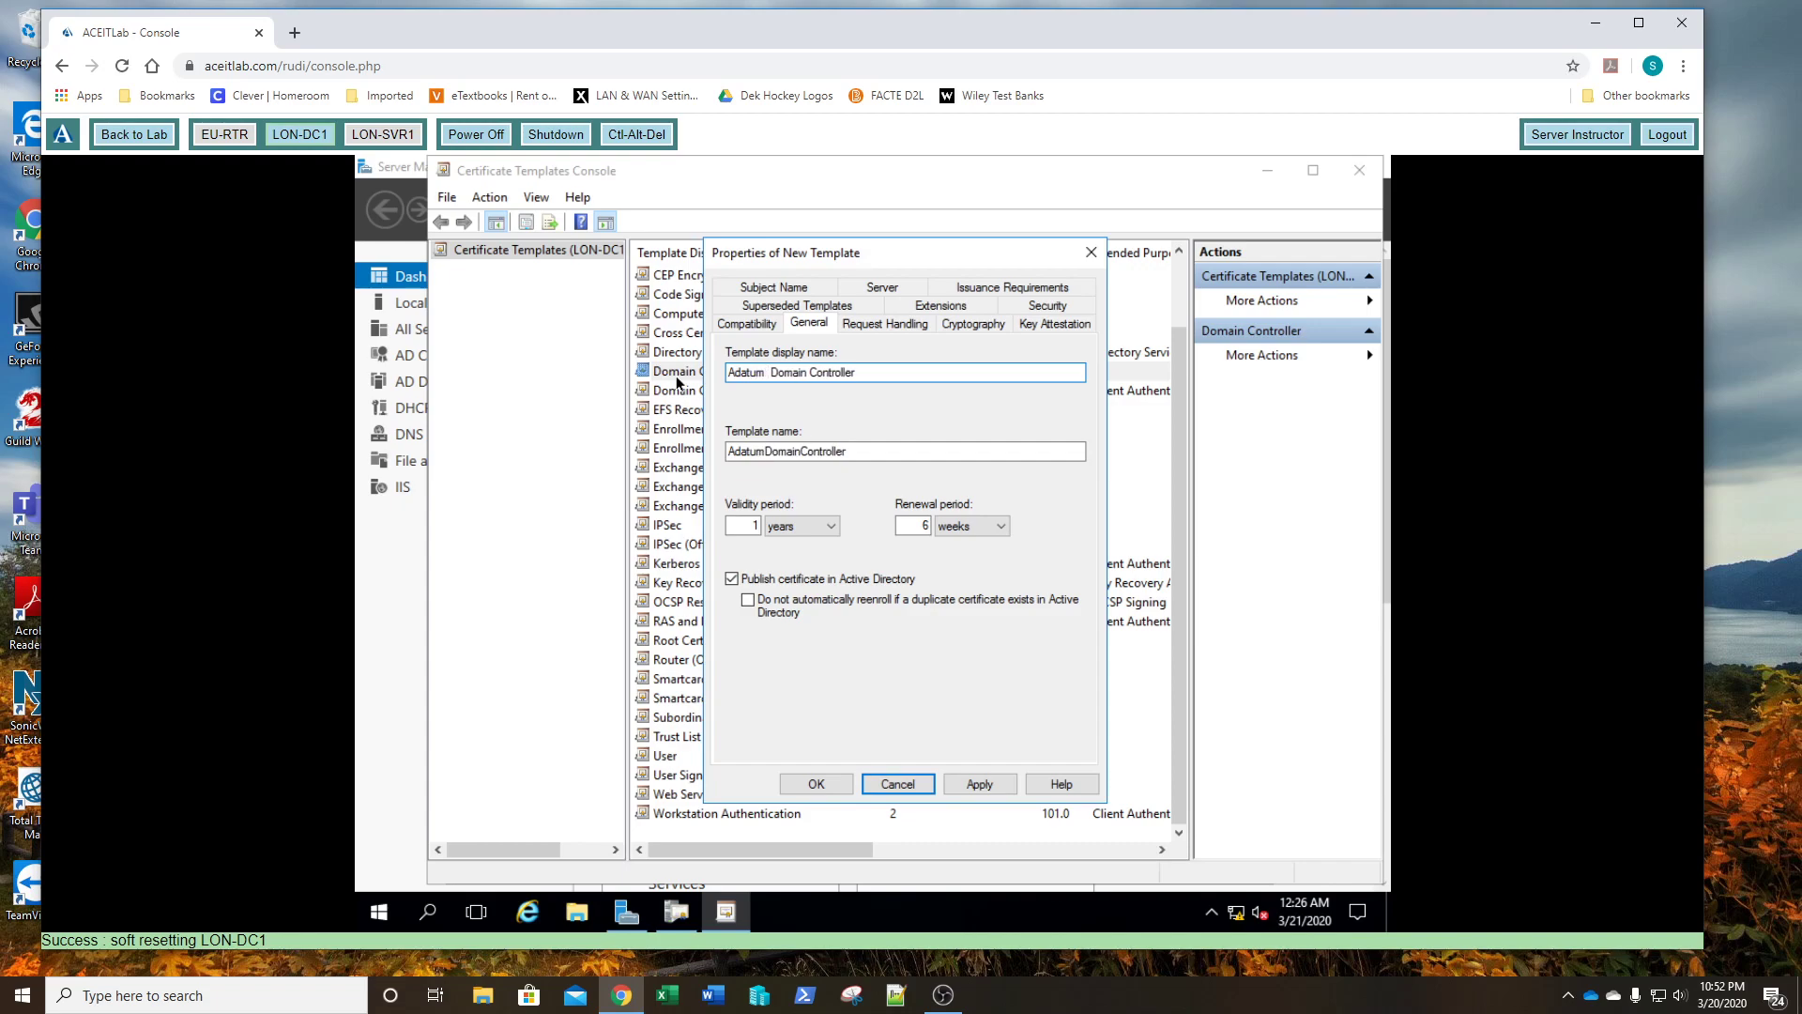
{"action": "key", "text": "Delete"}
{"action": "key", "text": "ctrl+a"}
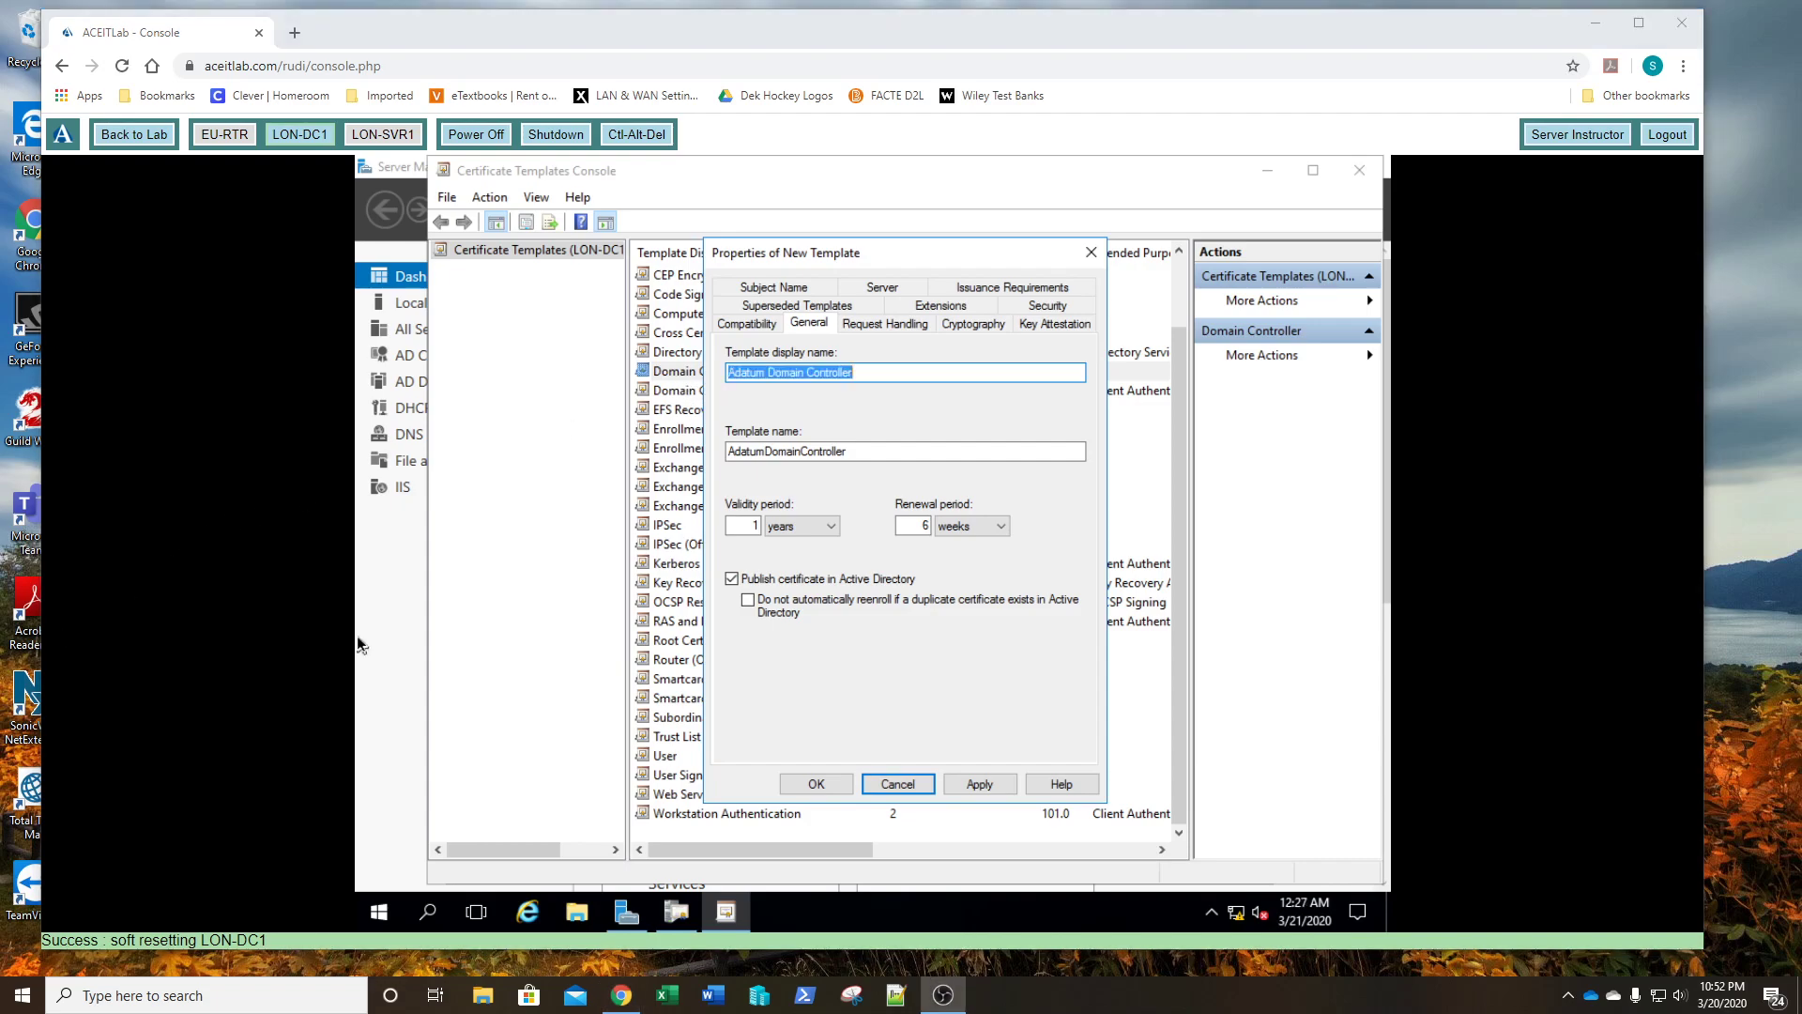
{"action": "left_click", "coordinate": [869, 375]}
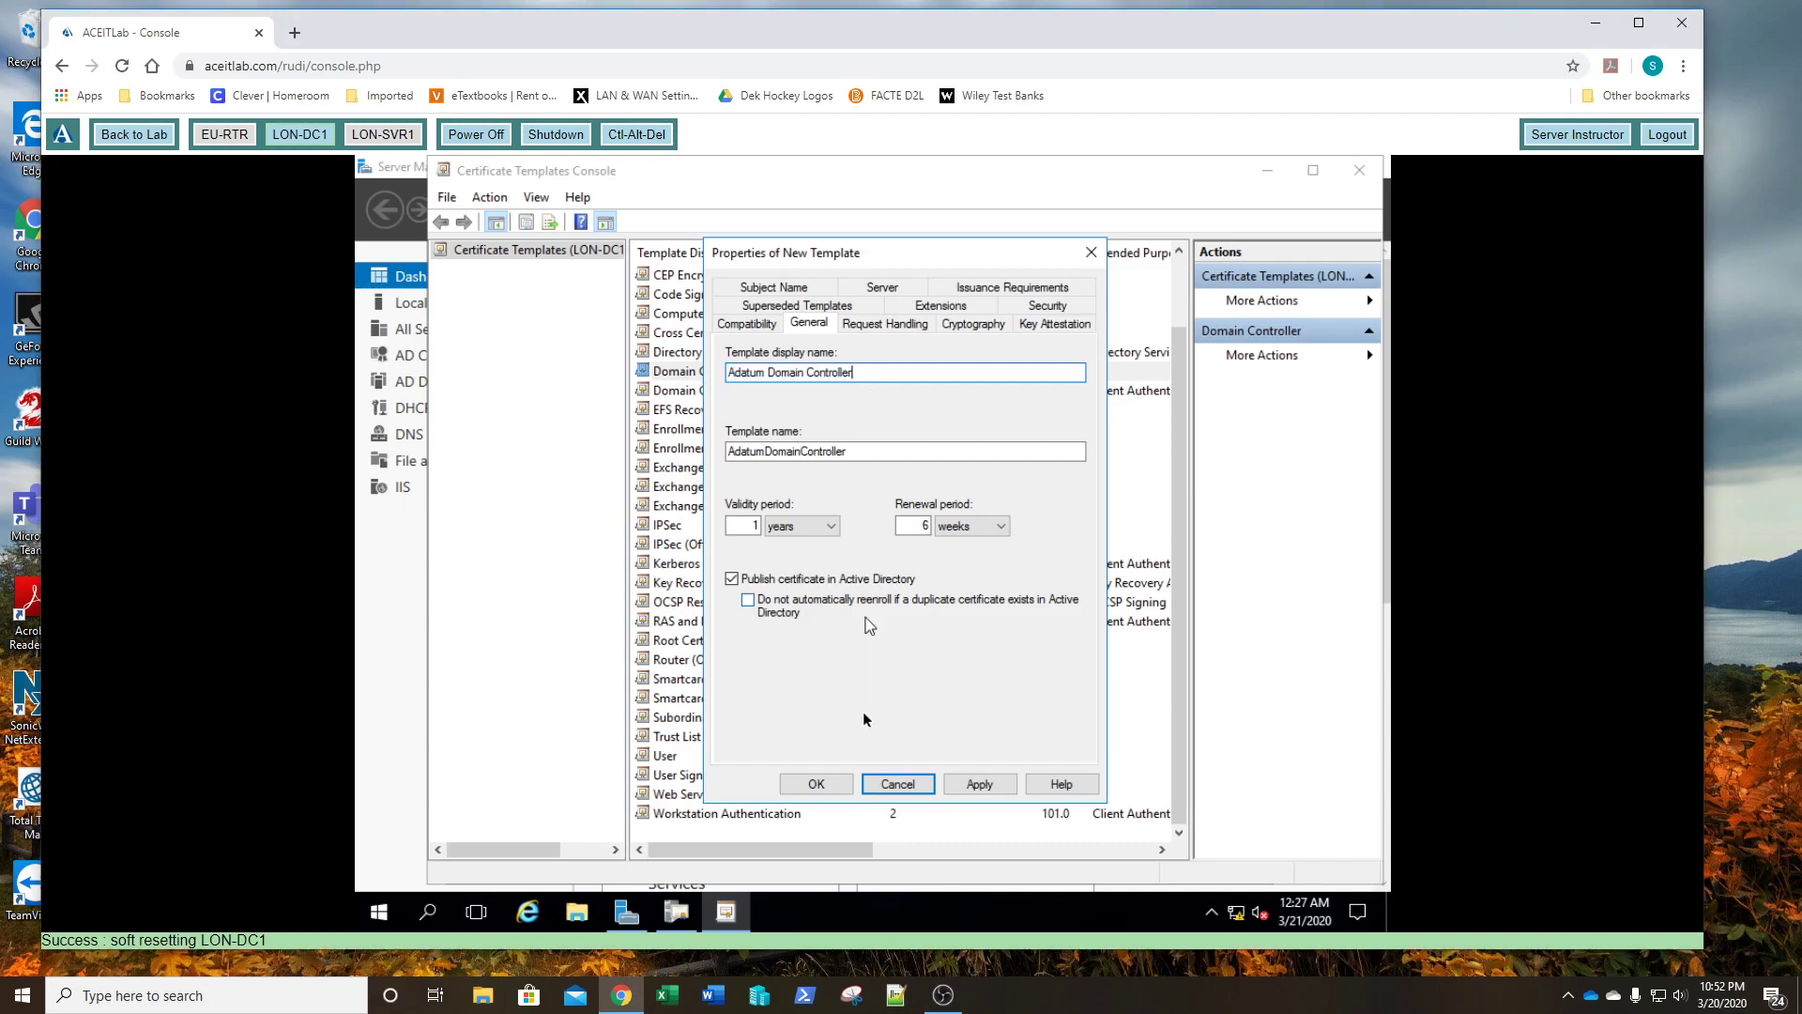
{"action": "left_click", "coordinate": [980, 784]}
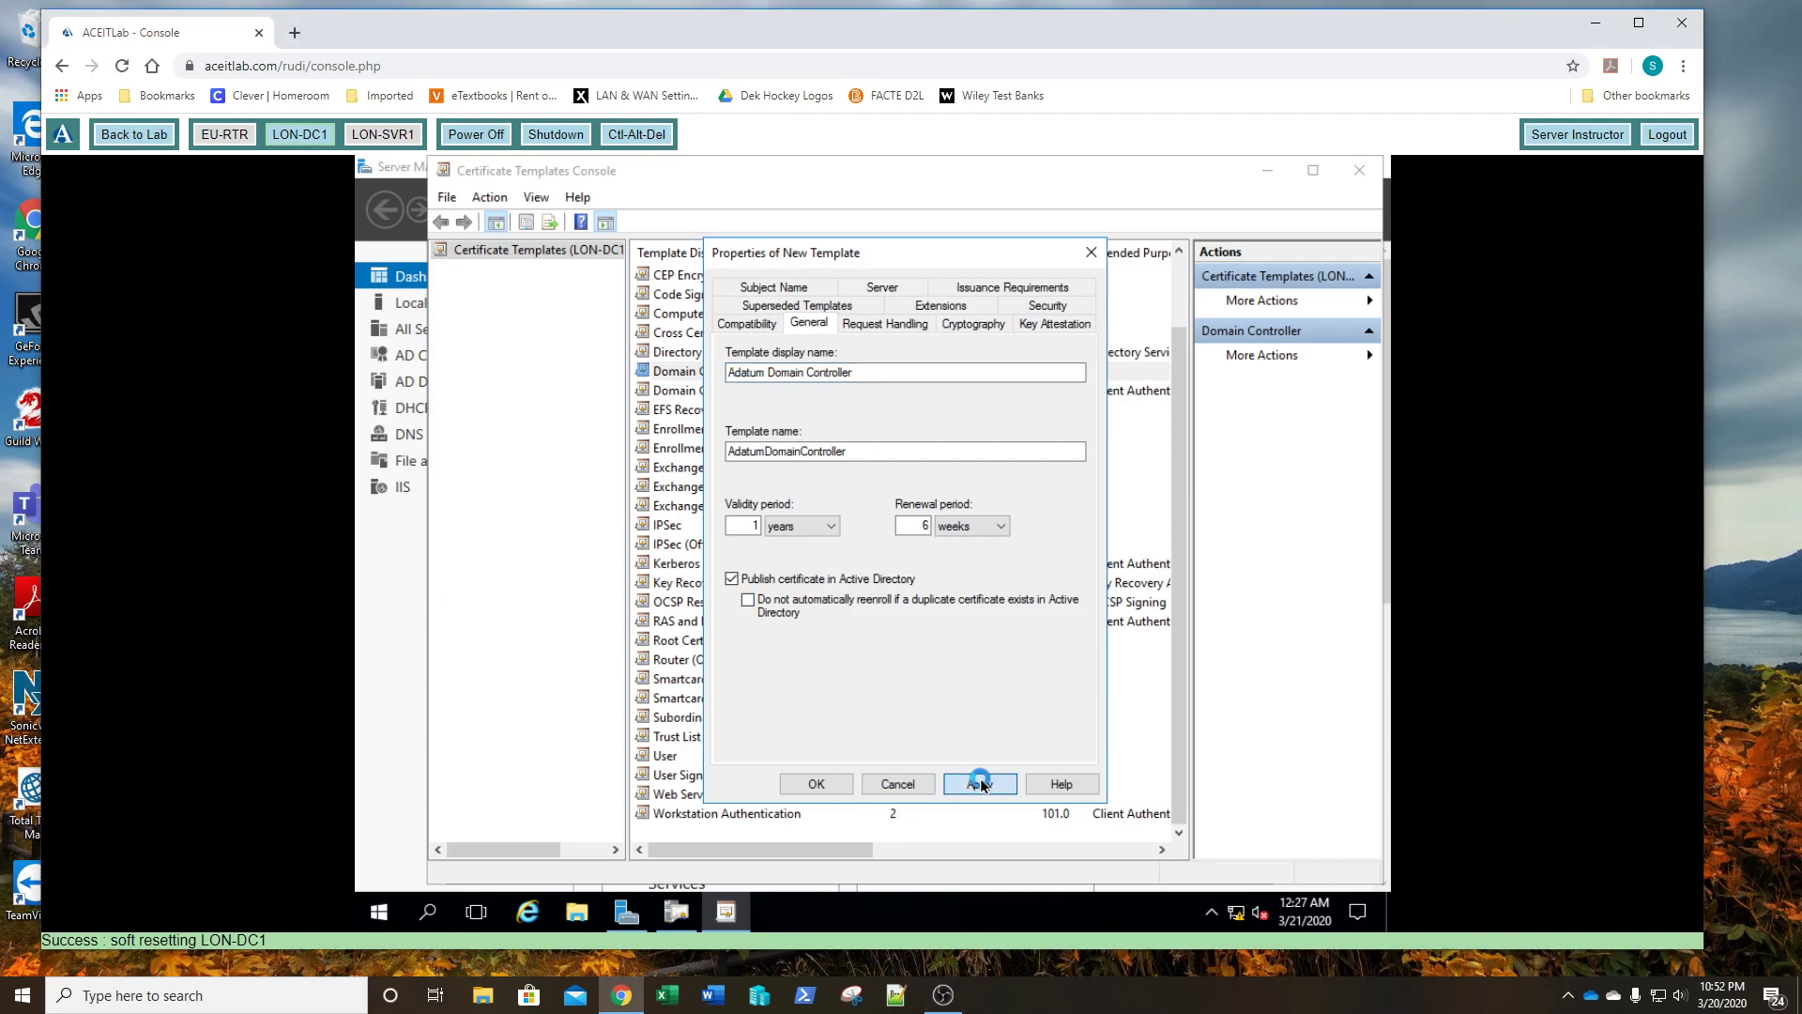
{"action": "left_click", "coordinate": [821, 788]}
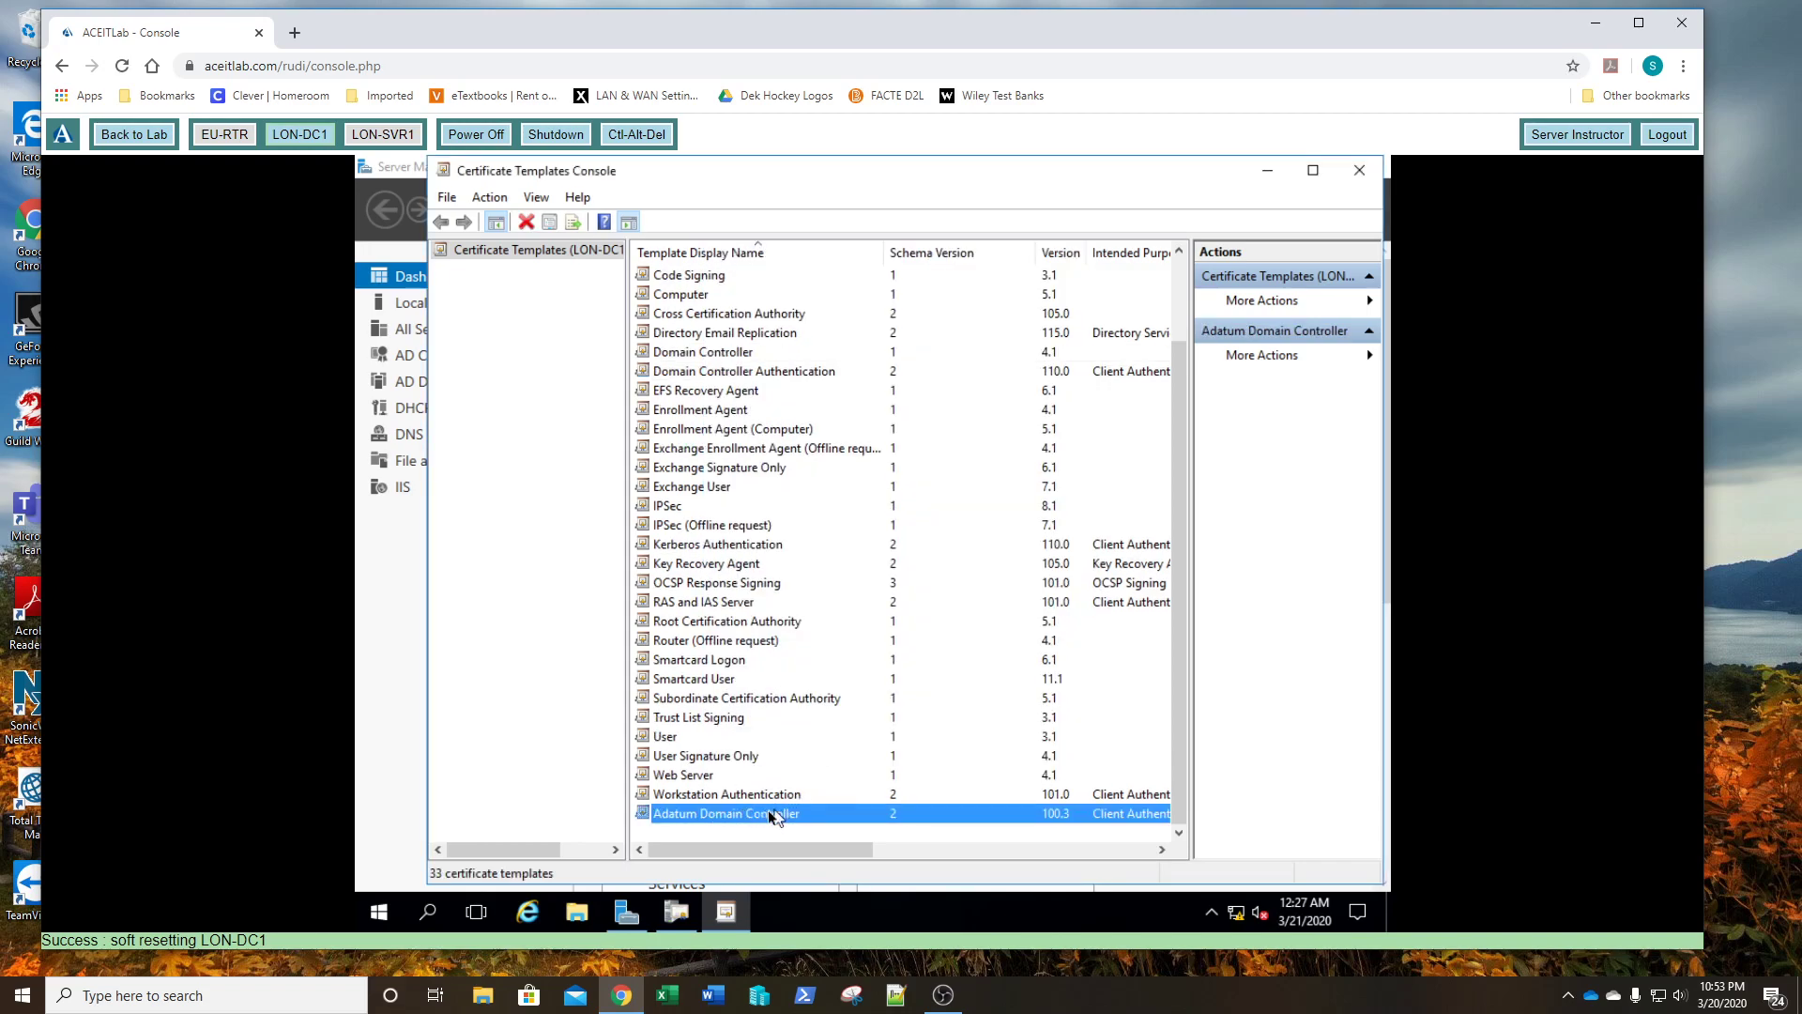
- Duplicate the Web Server template, replace 'Copy of' with 'Adatum' in its display name, and save
{"action": "right_click", "coordinate": [690, 776]}
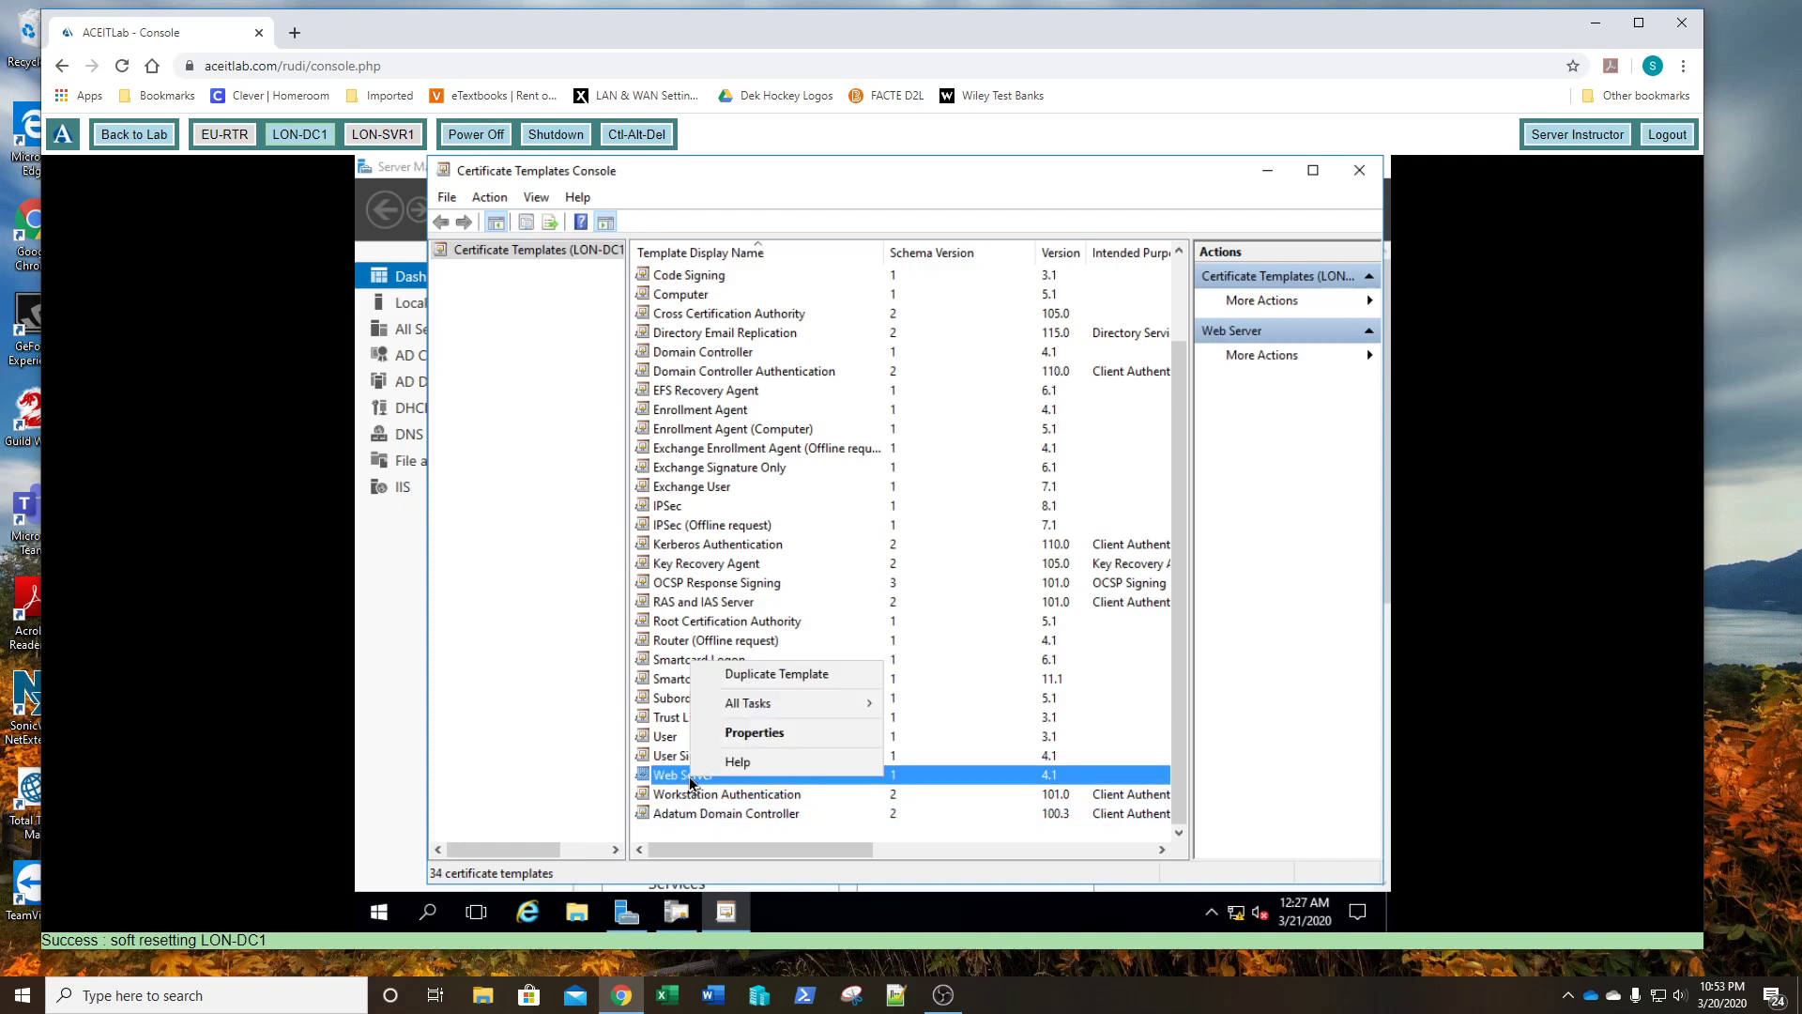
{"action": "left_click", "coordinate": [737, 676]}
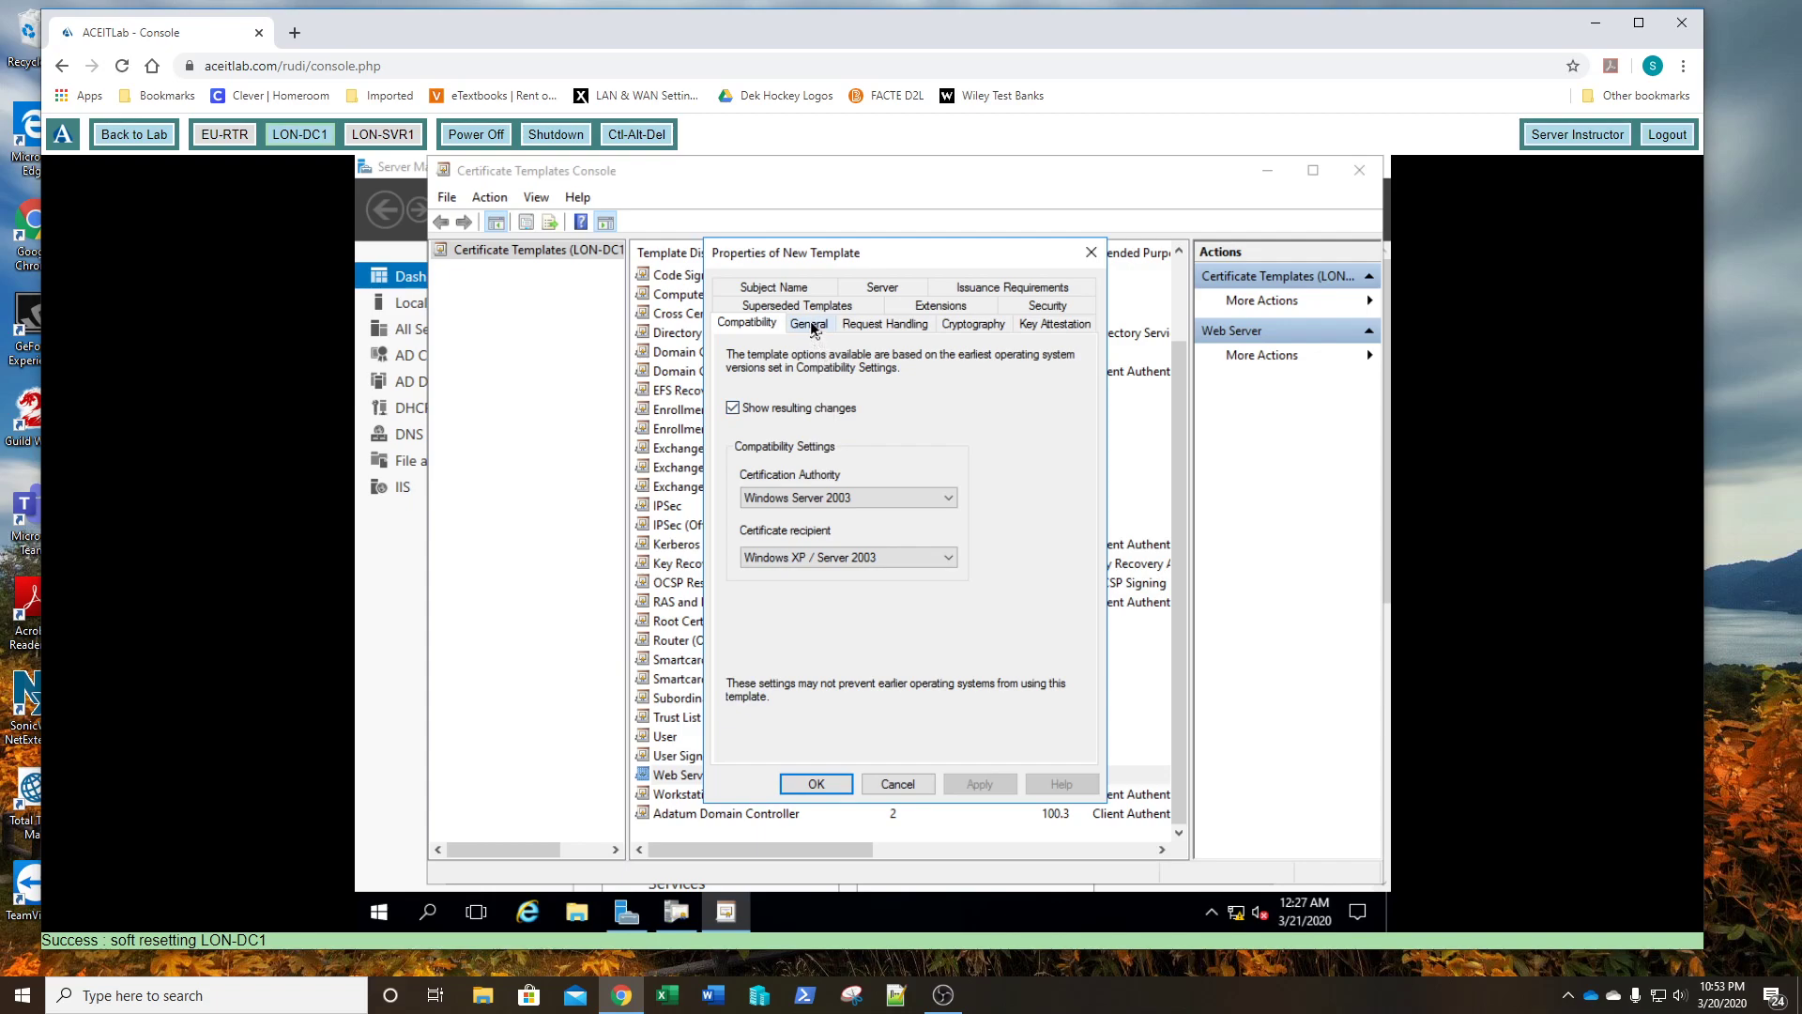
{"action": "left_click", "coordinate": [809, 324]}
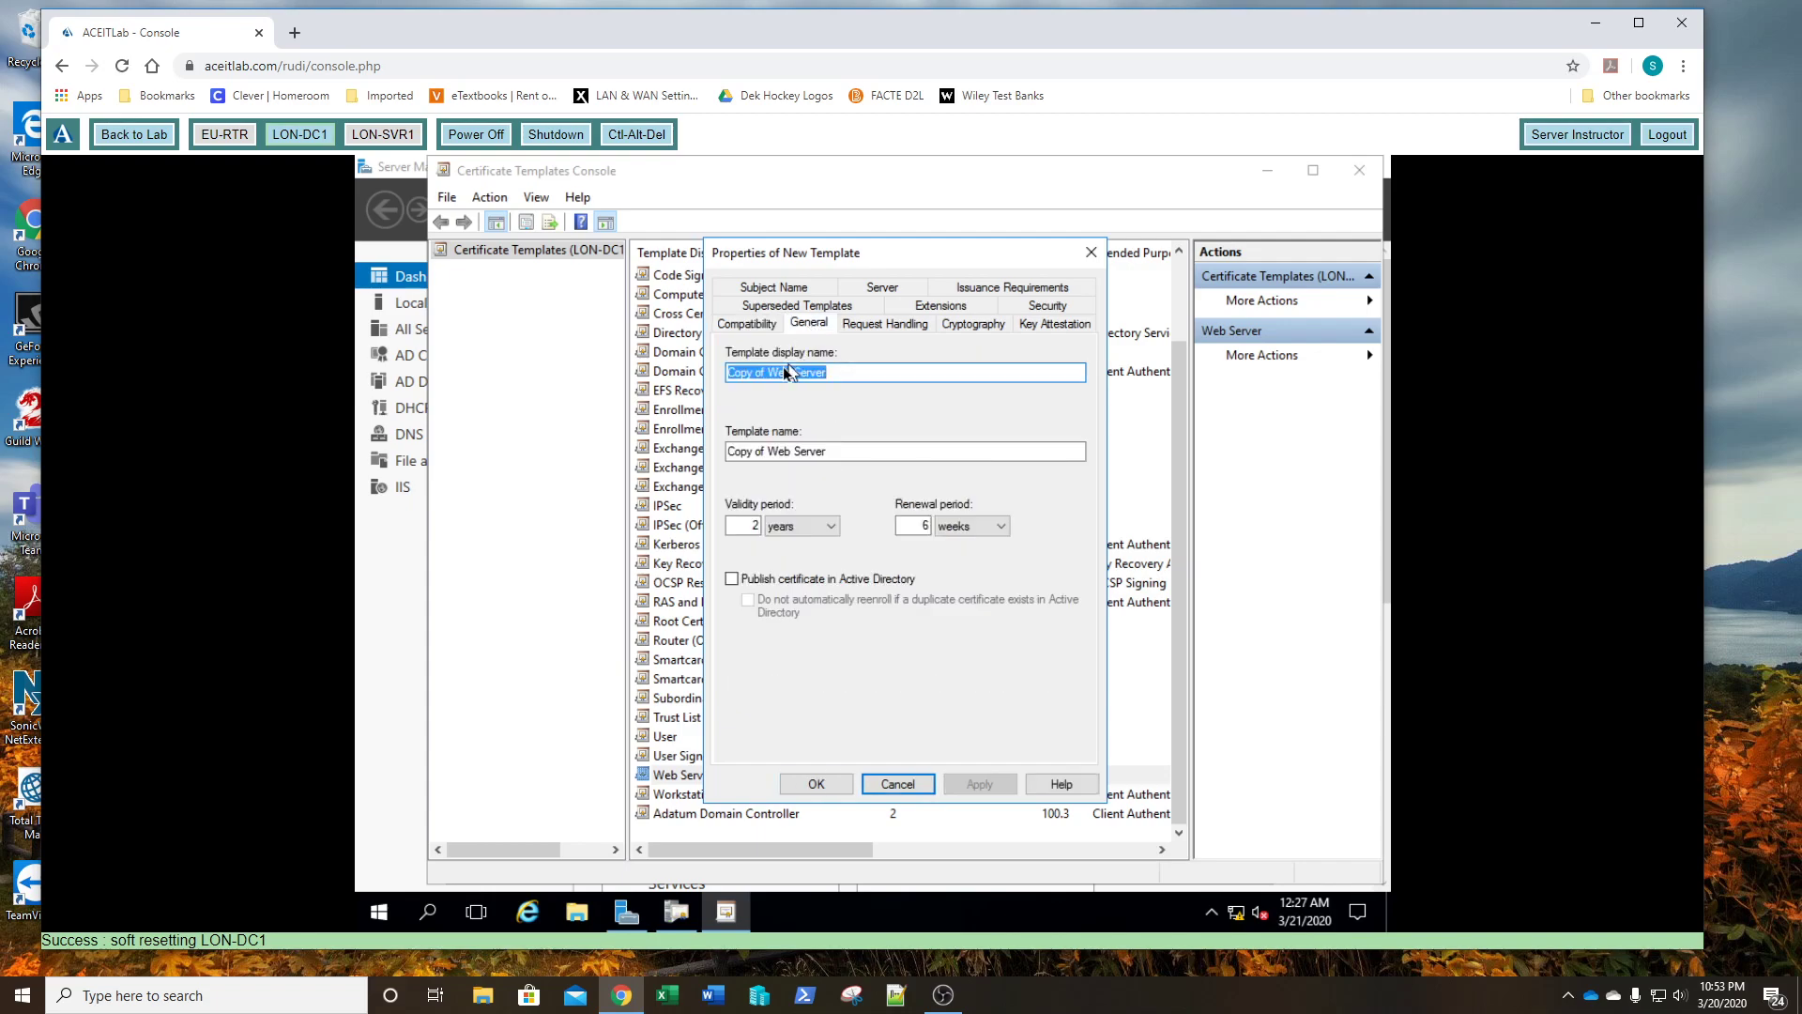
{"action": "left_click_drag", "start_coordinate": [764, 375], "coordinate": [693, 383]}
{"action": "type", "text": "Adatu"}
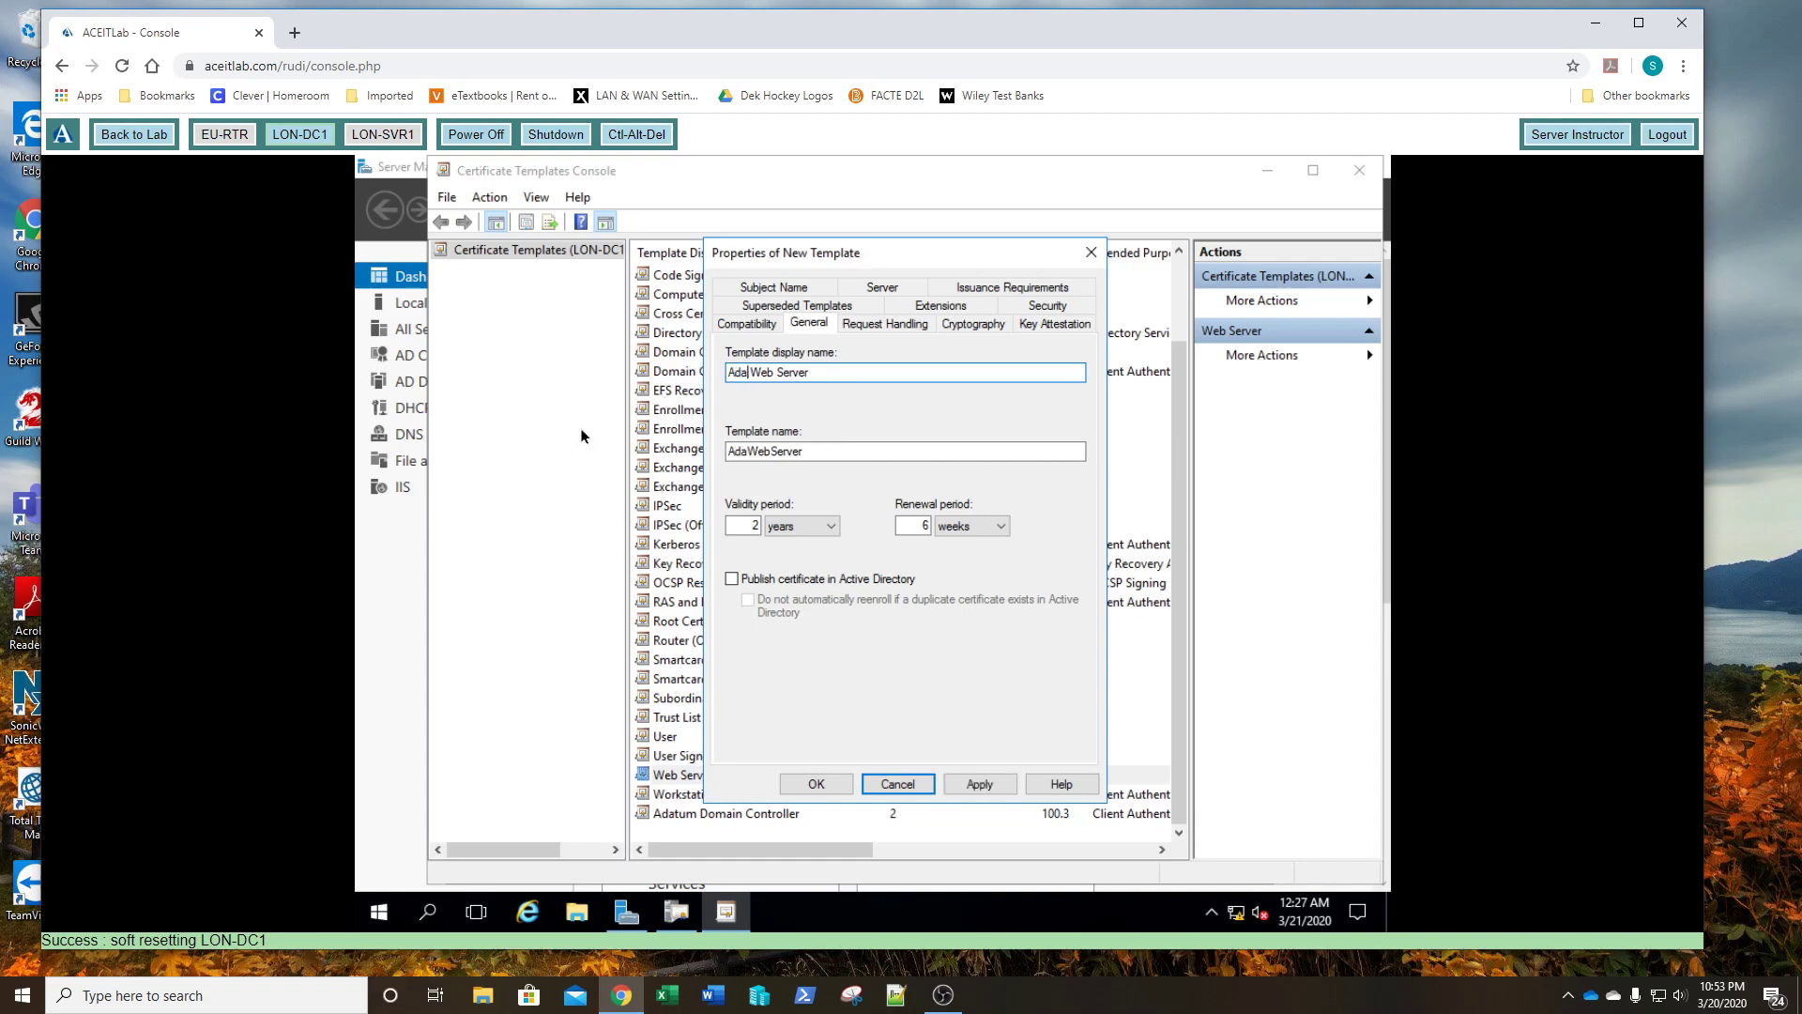
{"action": "type", "text": "m"}
{"action": "left_click", "coordinate": [815, 783]}
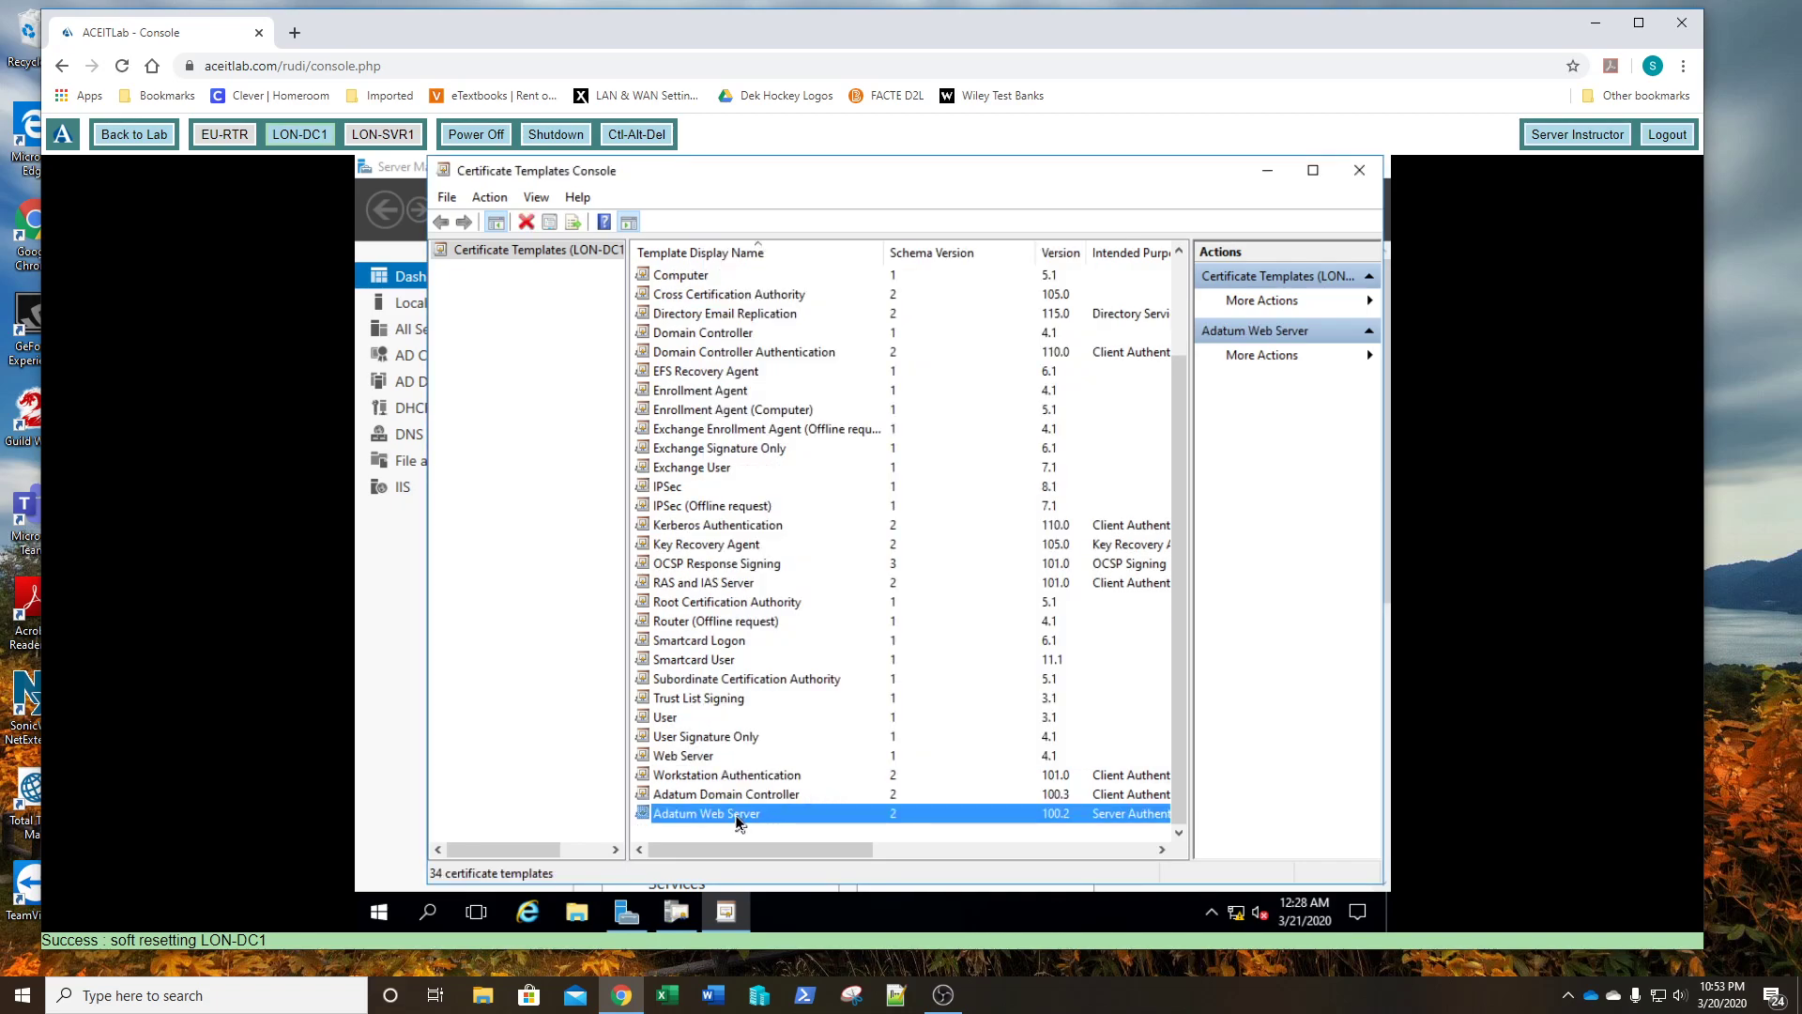
{"action": "right_click", "coordinate": [737, 820]}
- On the Adatum Web Server template's Security tab, tick Allow Write and Enroll for Authenticated Users and save
{"action": "left_click", "coordinate": [789, 773]}
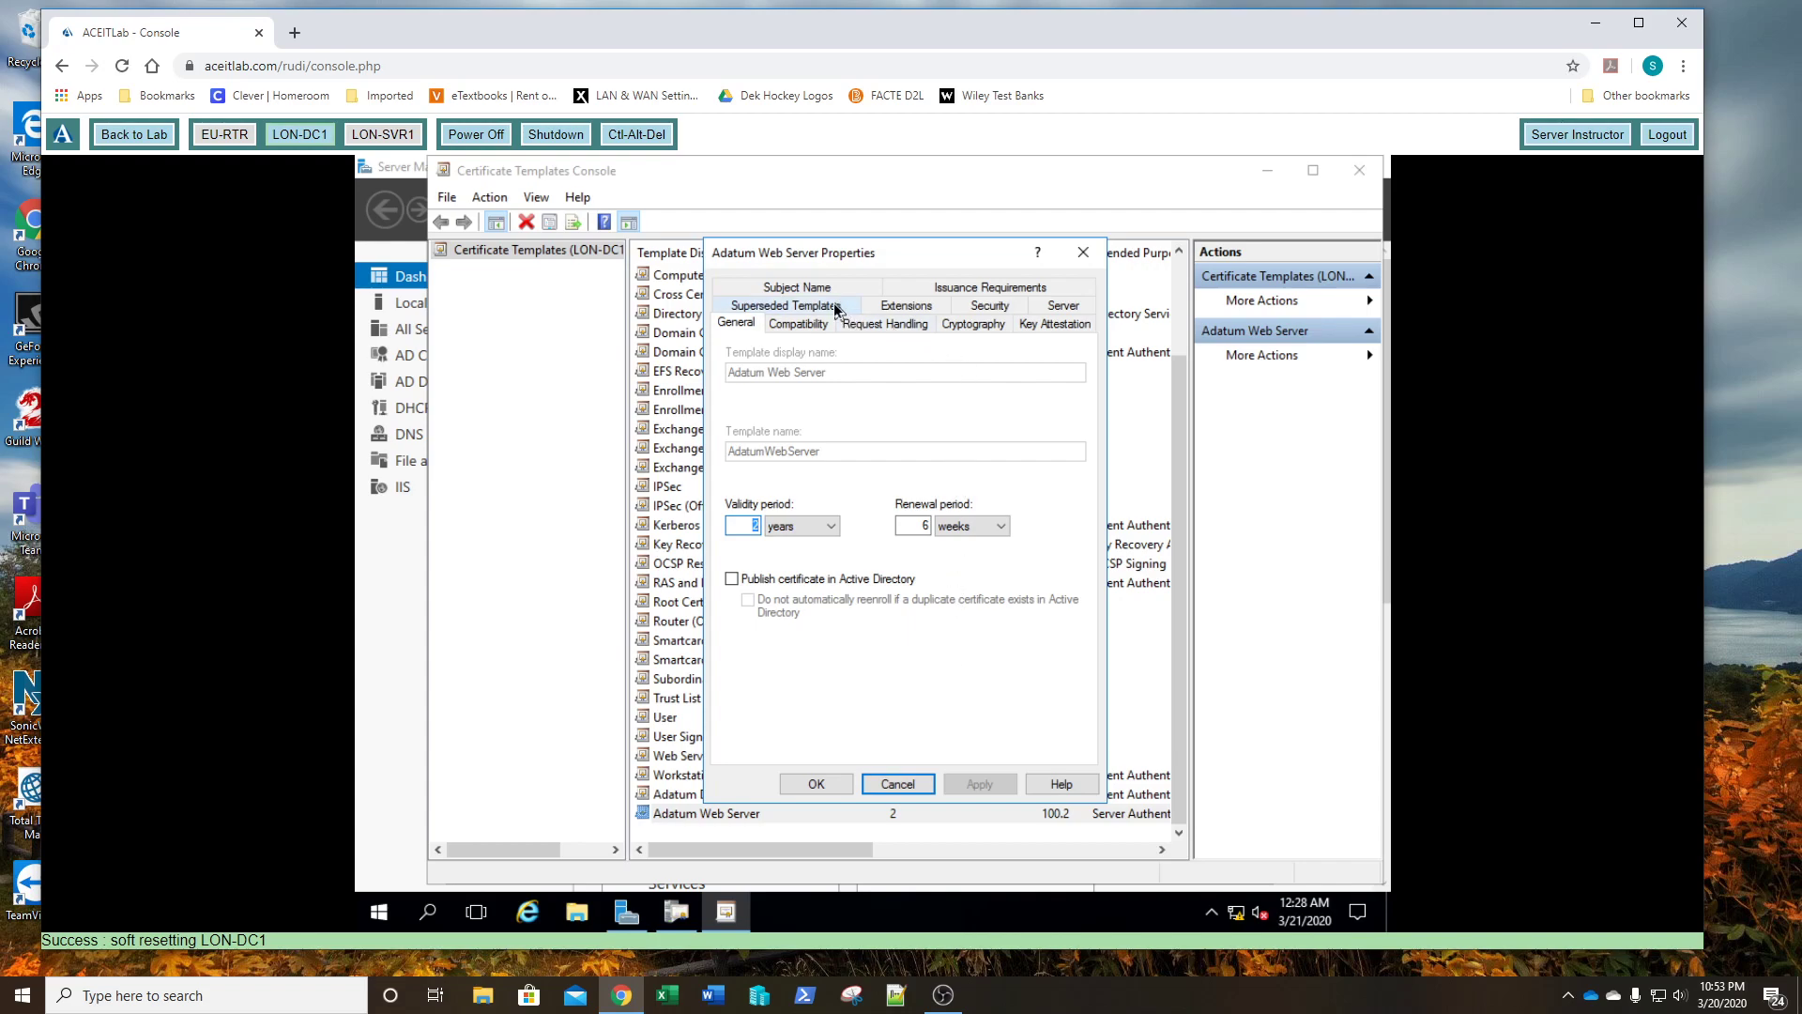
{"action": "left_click", "coordinate": [989, 308]}
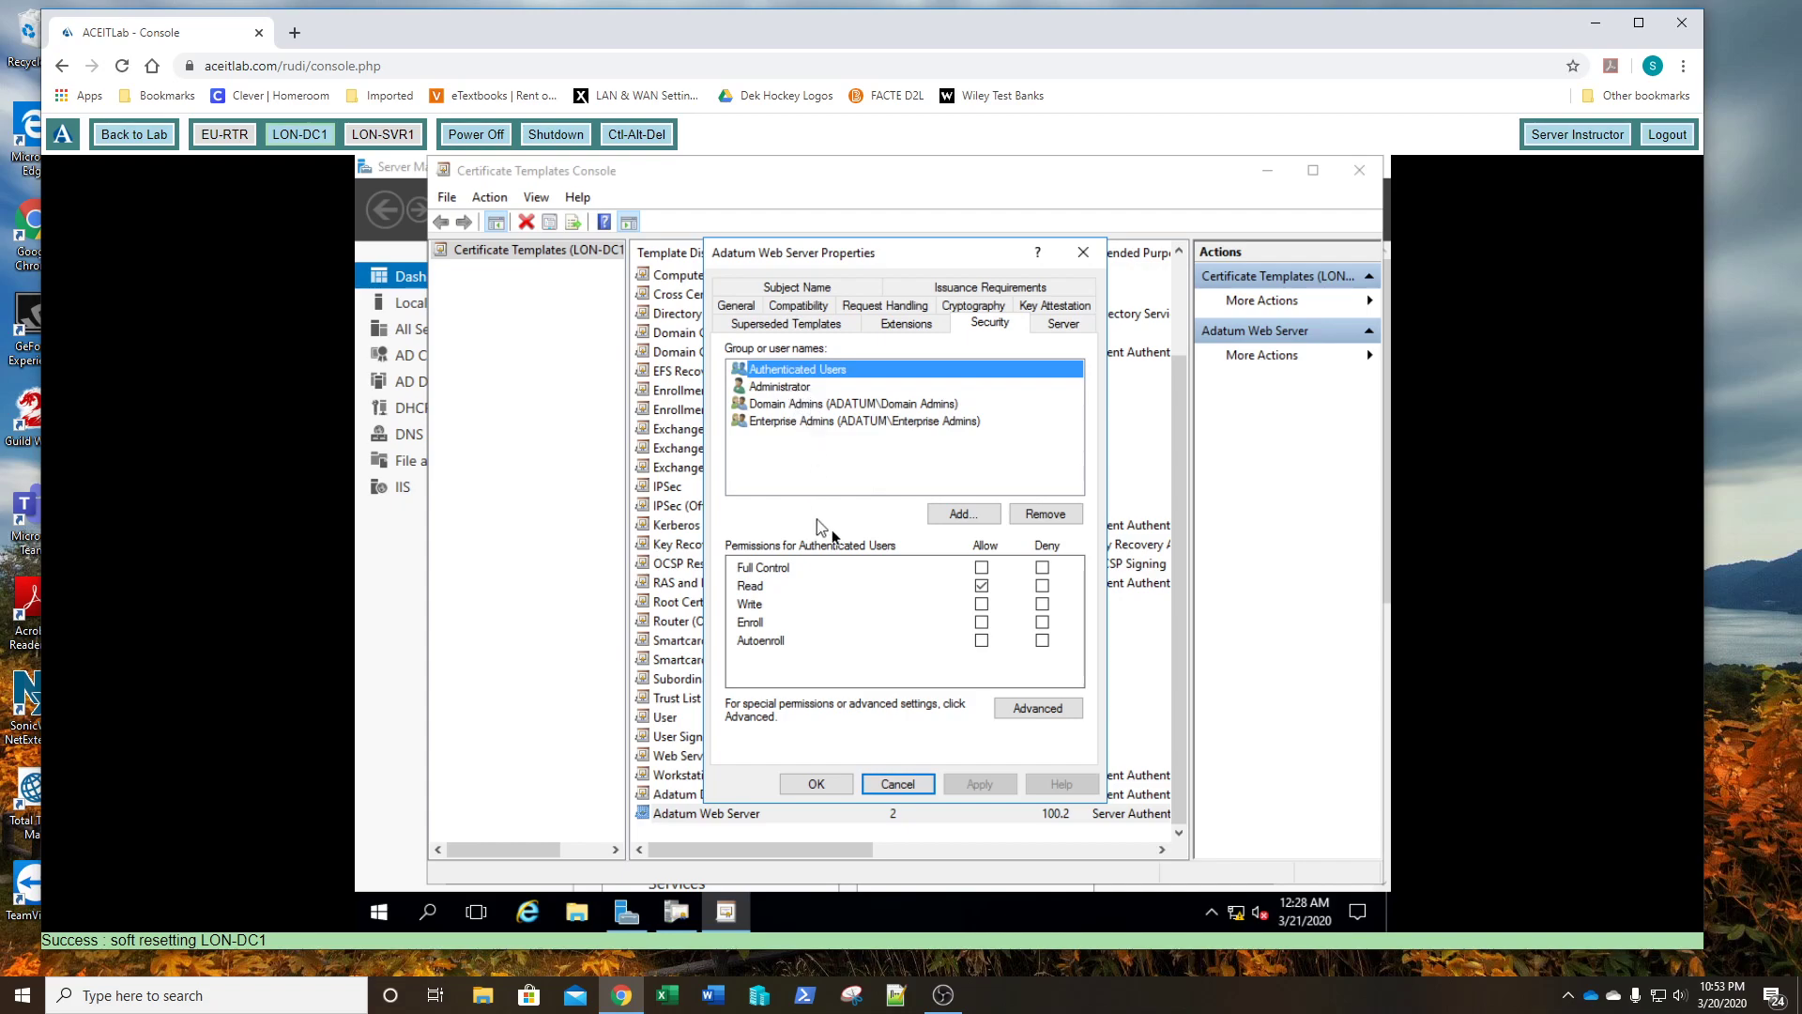
{"action": "left_click", "coordinate": [981, 603]}
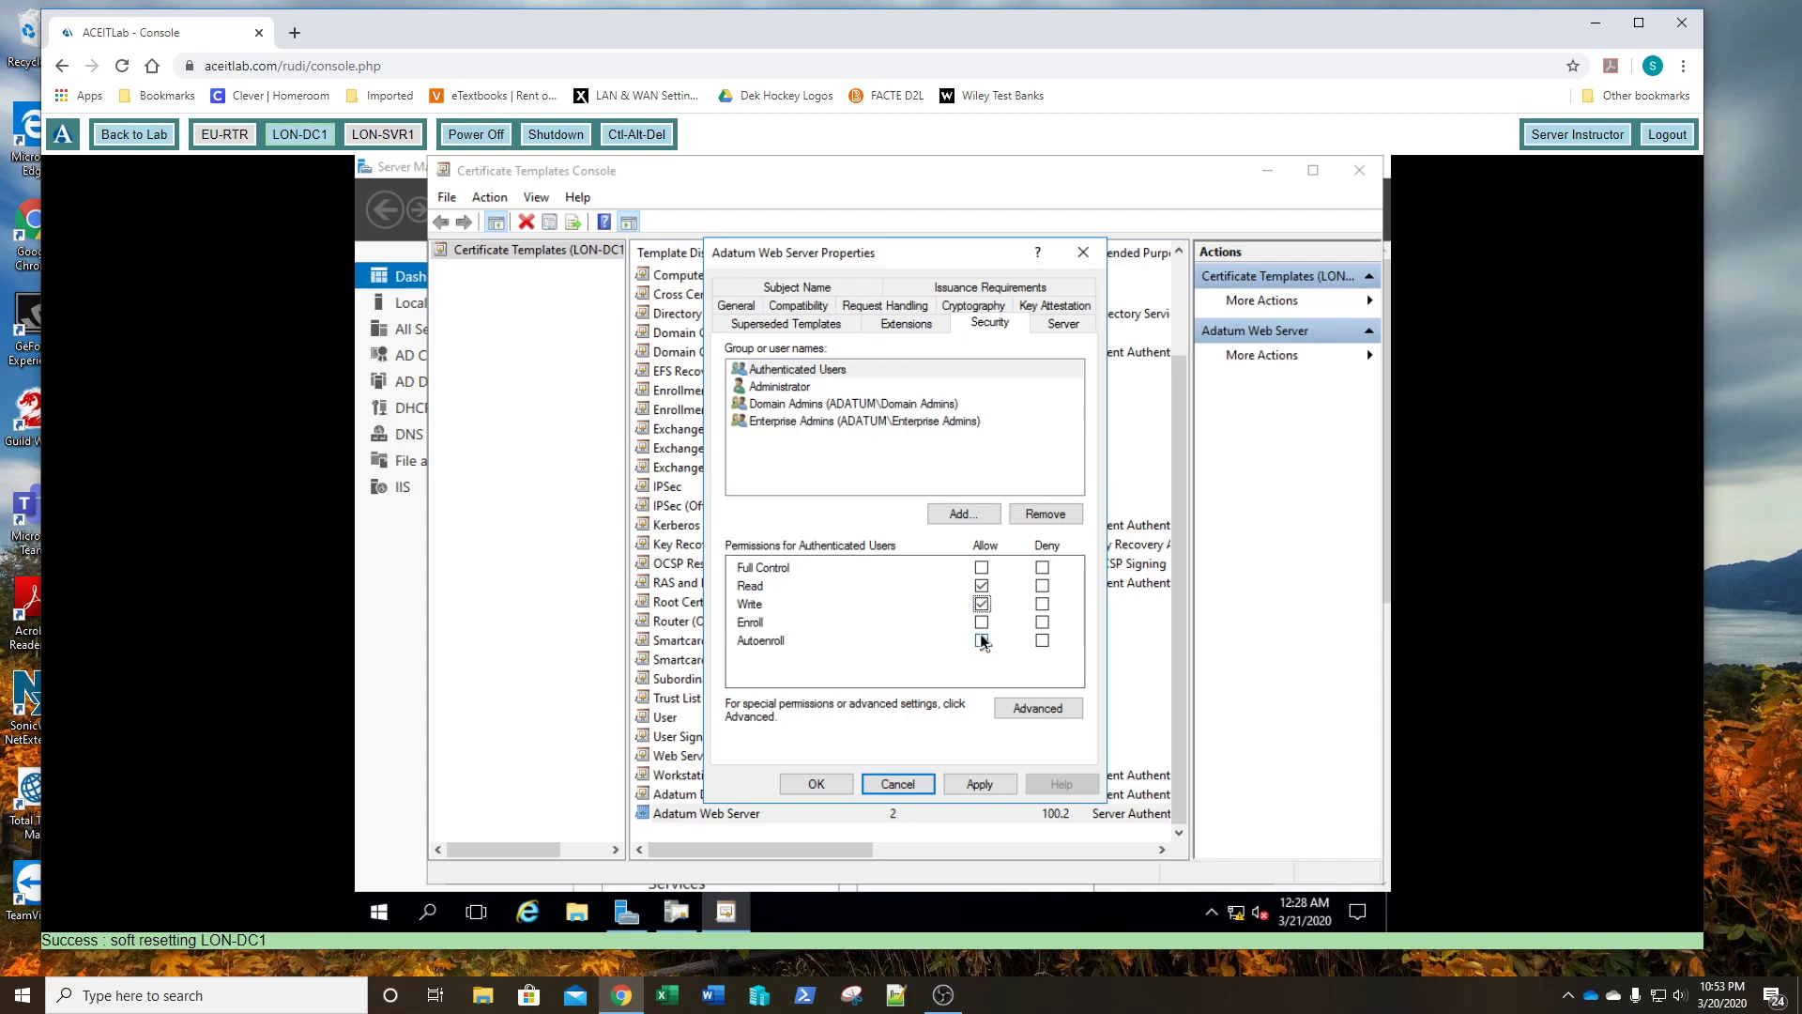
{"action": "left_click", "coordinate": [980, 623]}
{"action": "left_click", "coordinate": [976, 784]}
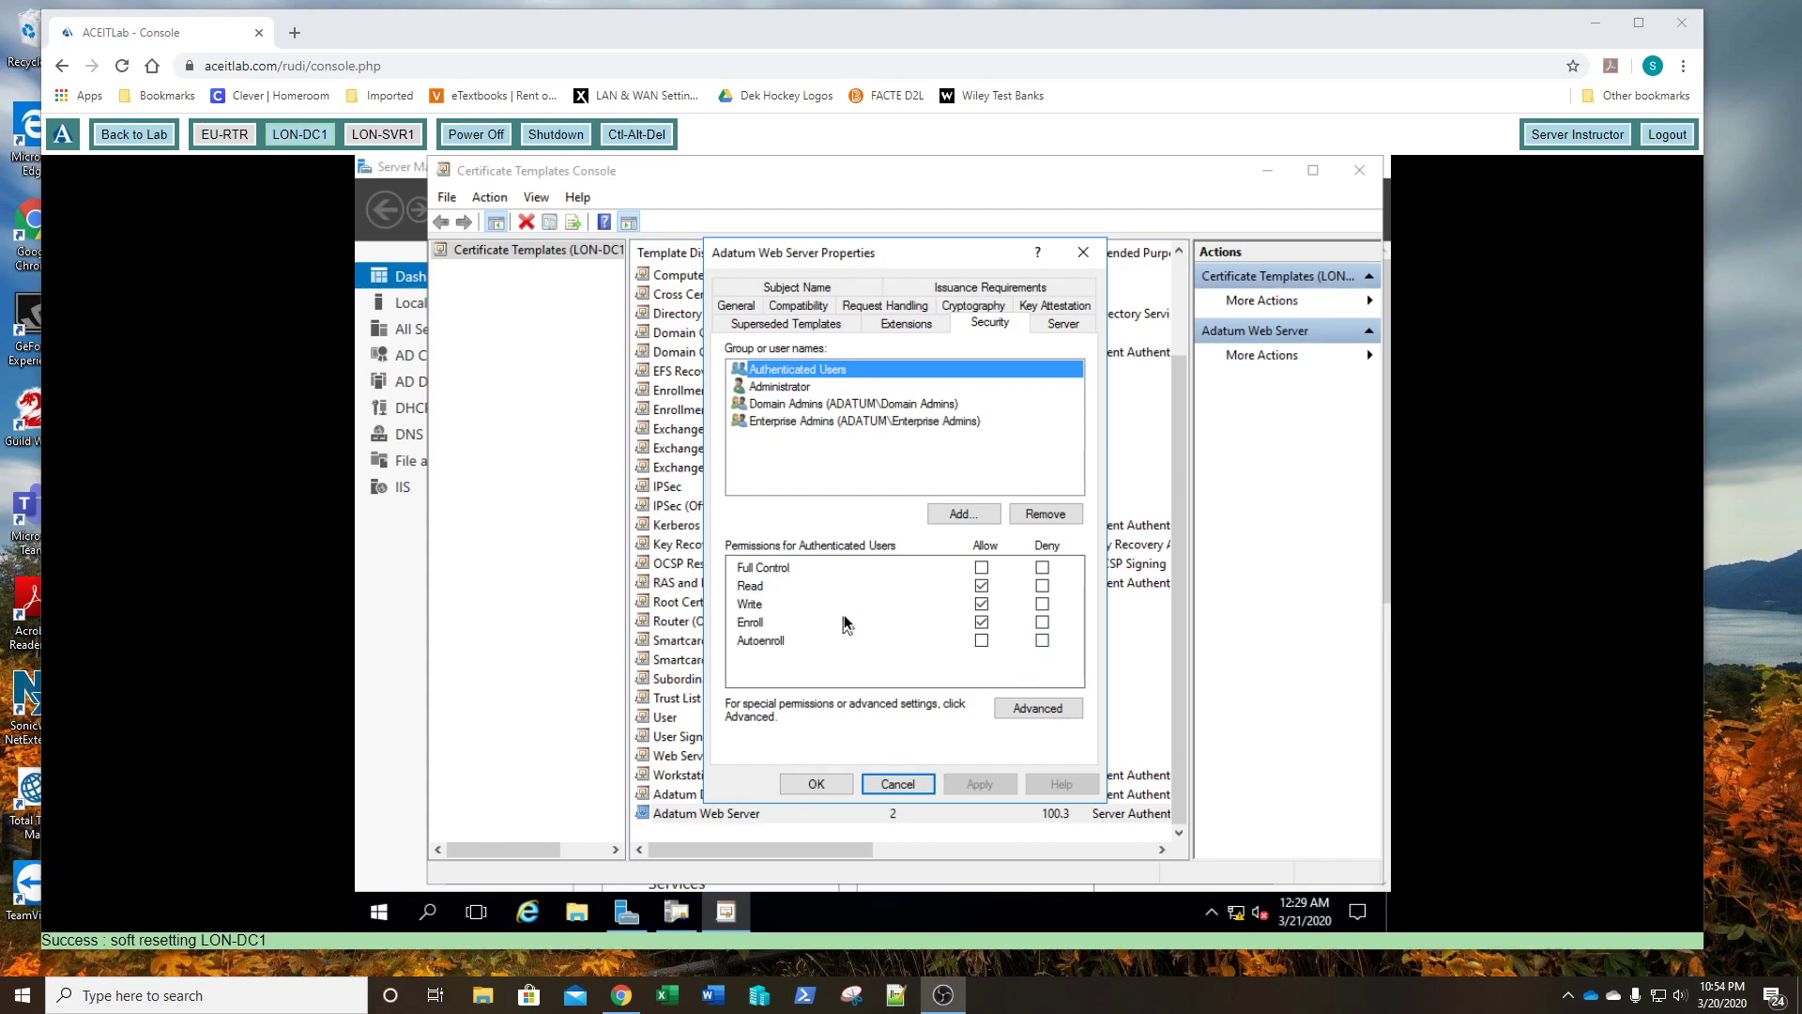
{"action": "left_click", "coordinate": [817, 784]}
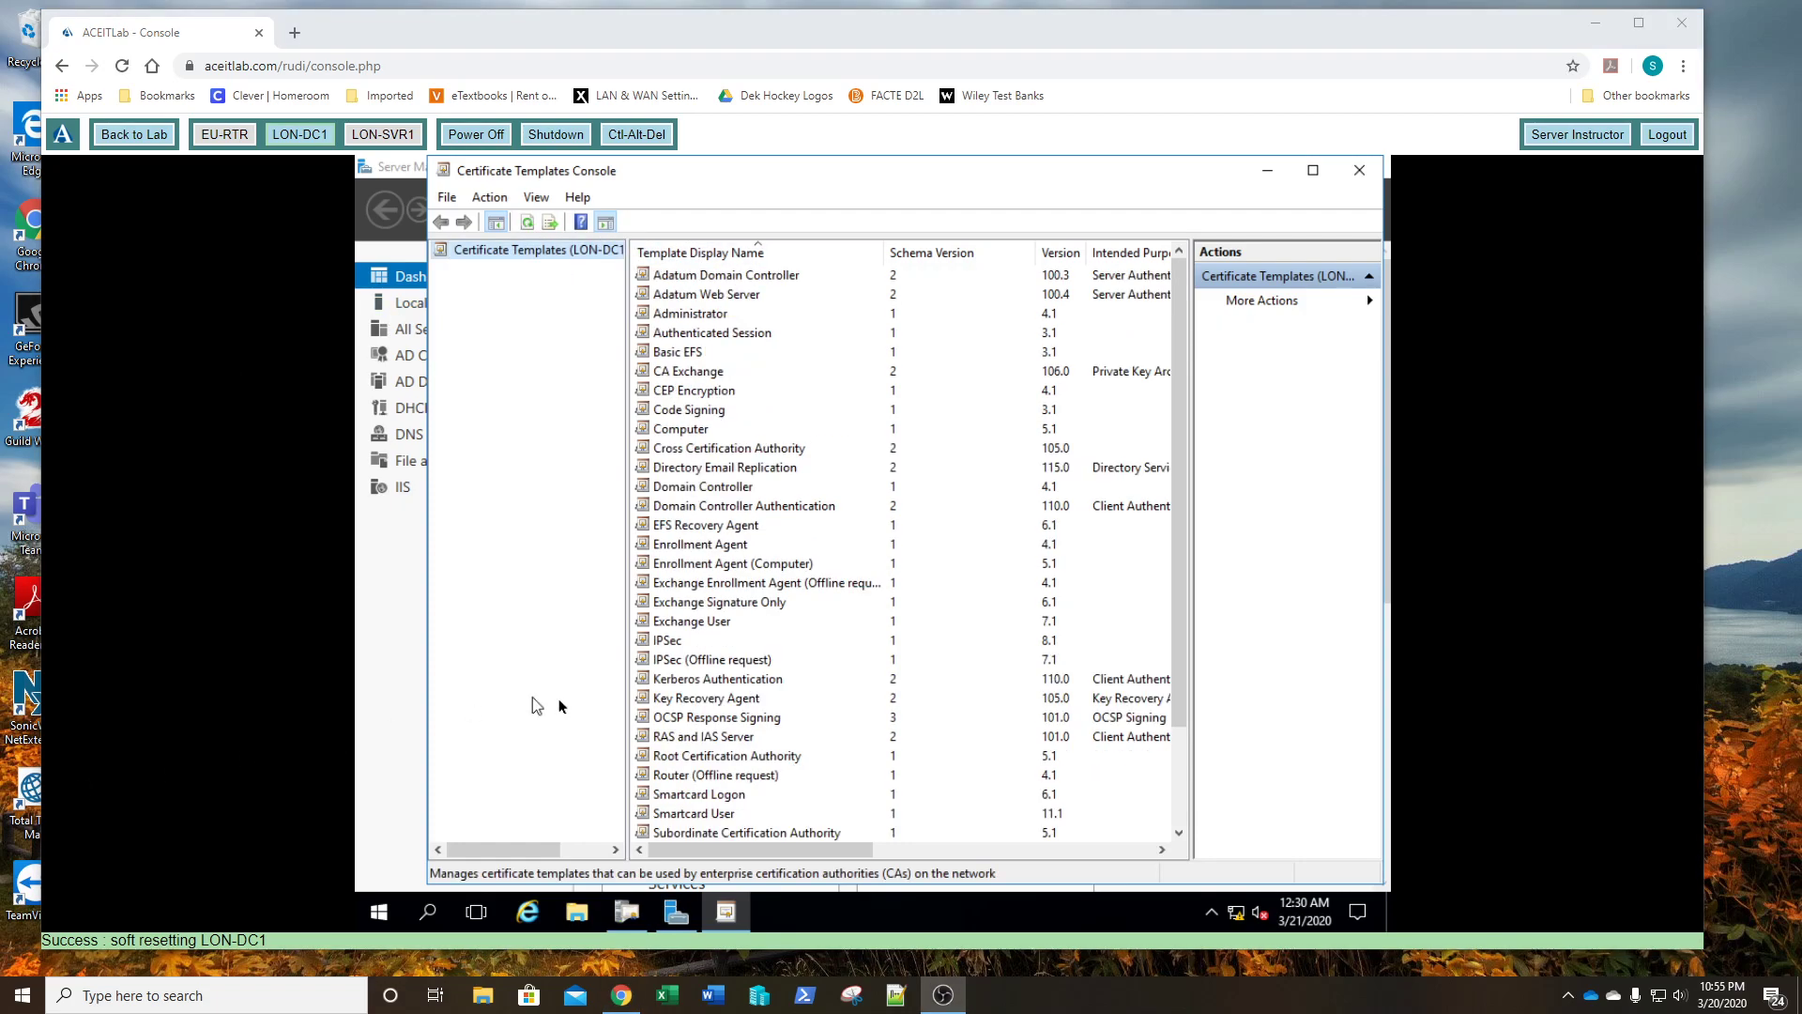
{"action": "scroll", "coordinate": [847, 706], "scroll_direction": "down", "scroll_amount": 3}
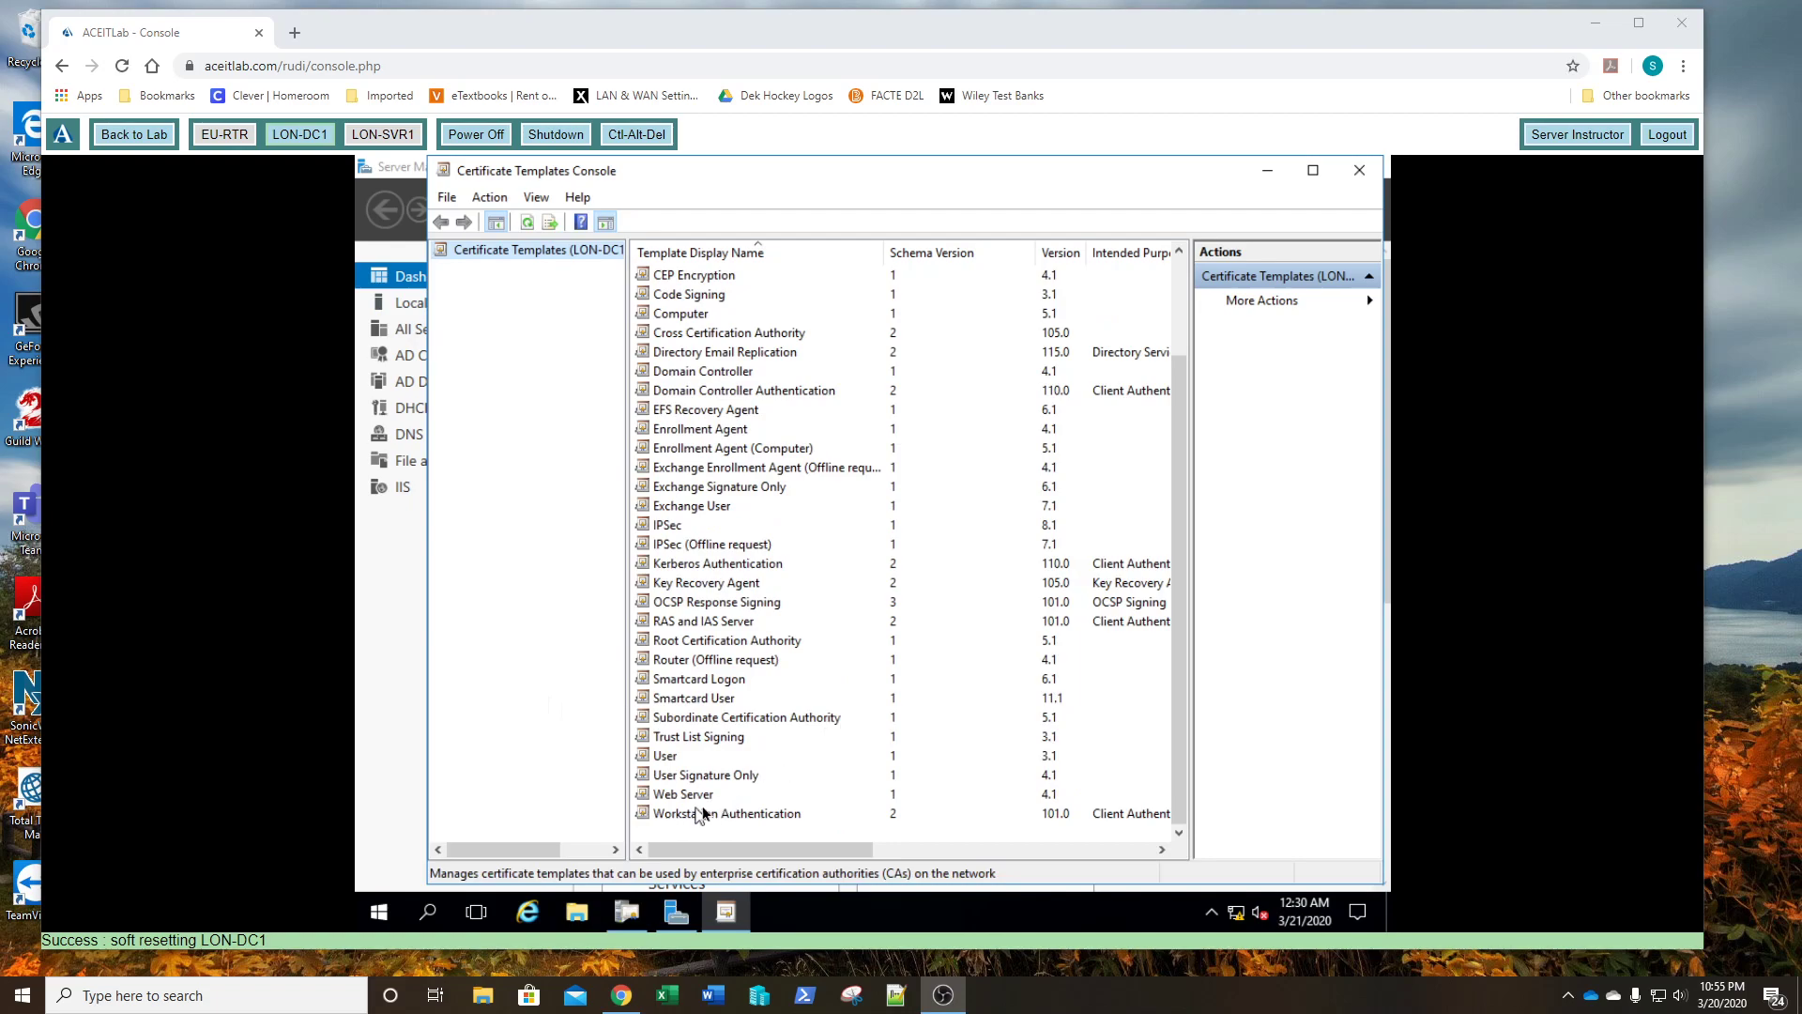
{"action": "scroll", "coordinate": [883, 531], "scroll_direction": "up", "scroll_amount": 3}
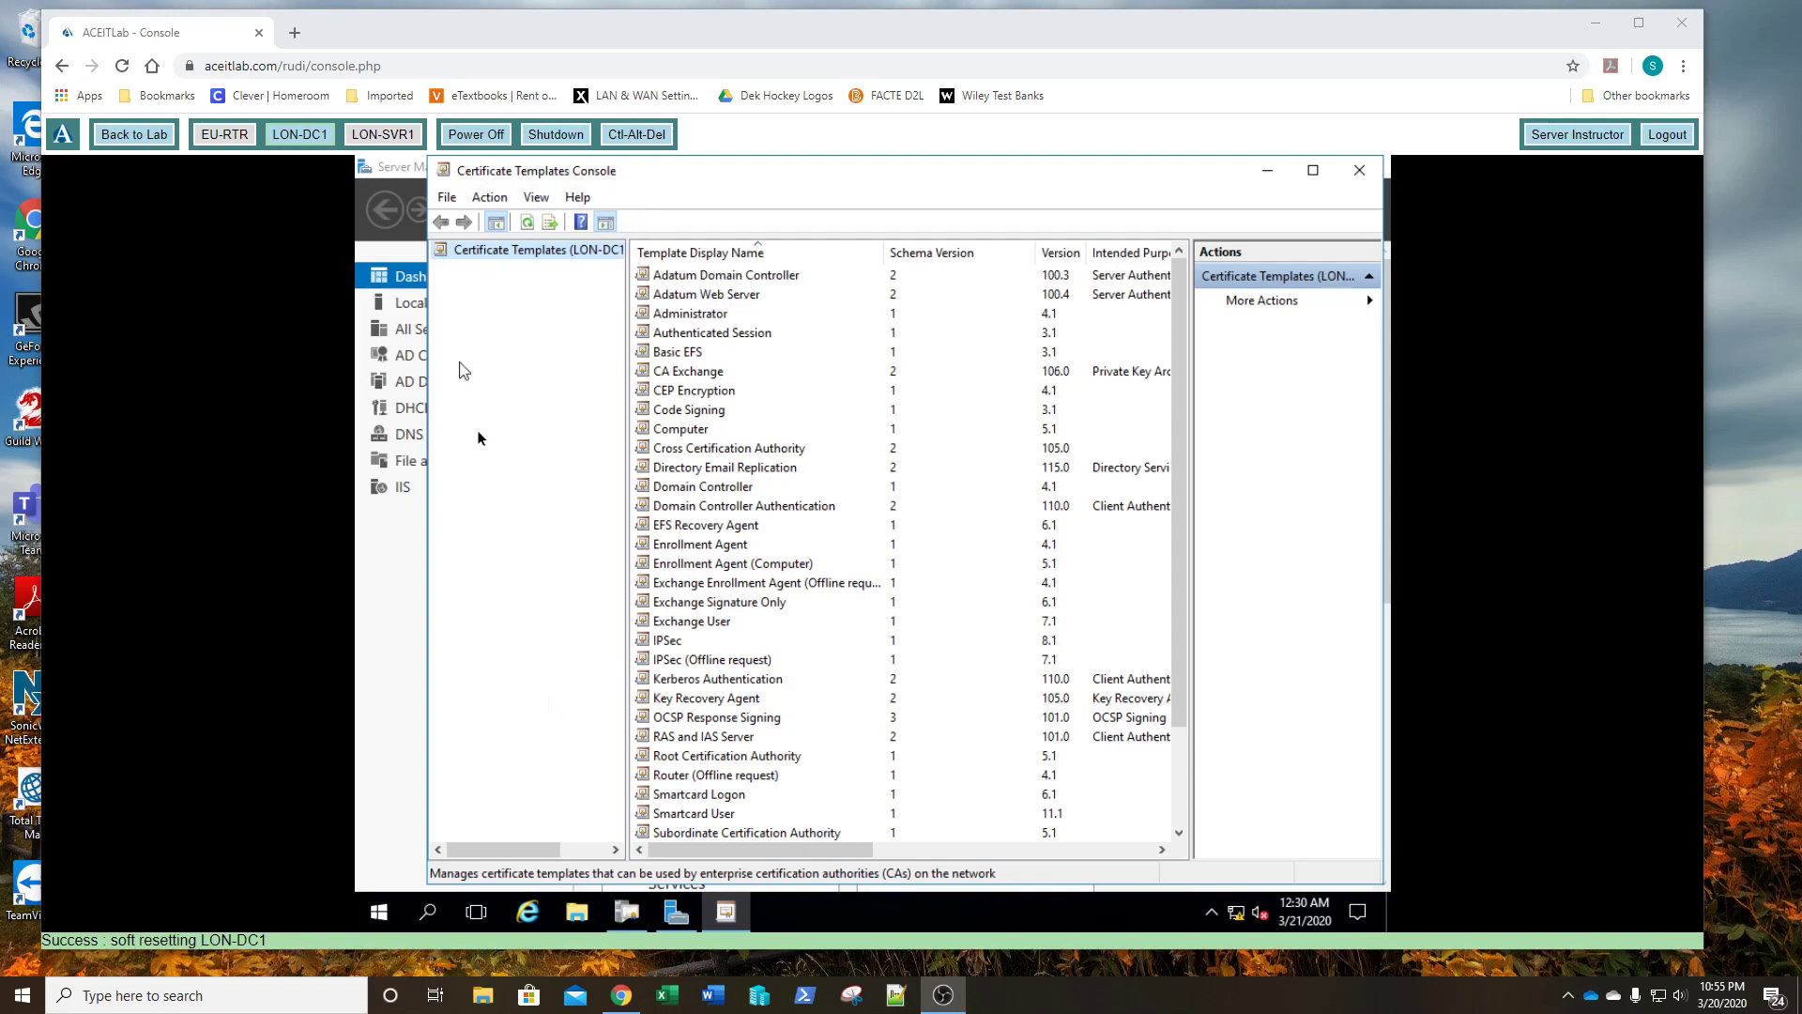
- Close the Certificate Templates Console and choose New > Certificate Template to Issue on the Certificate Templates folder
{"action": "left_click", "coordinate": [1365, 175]}
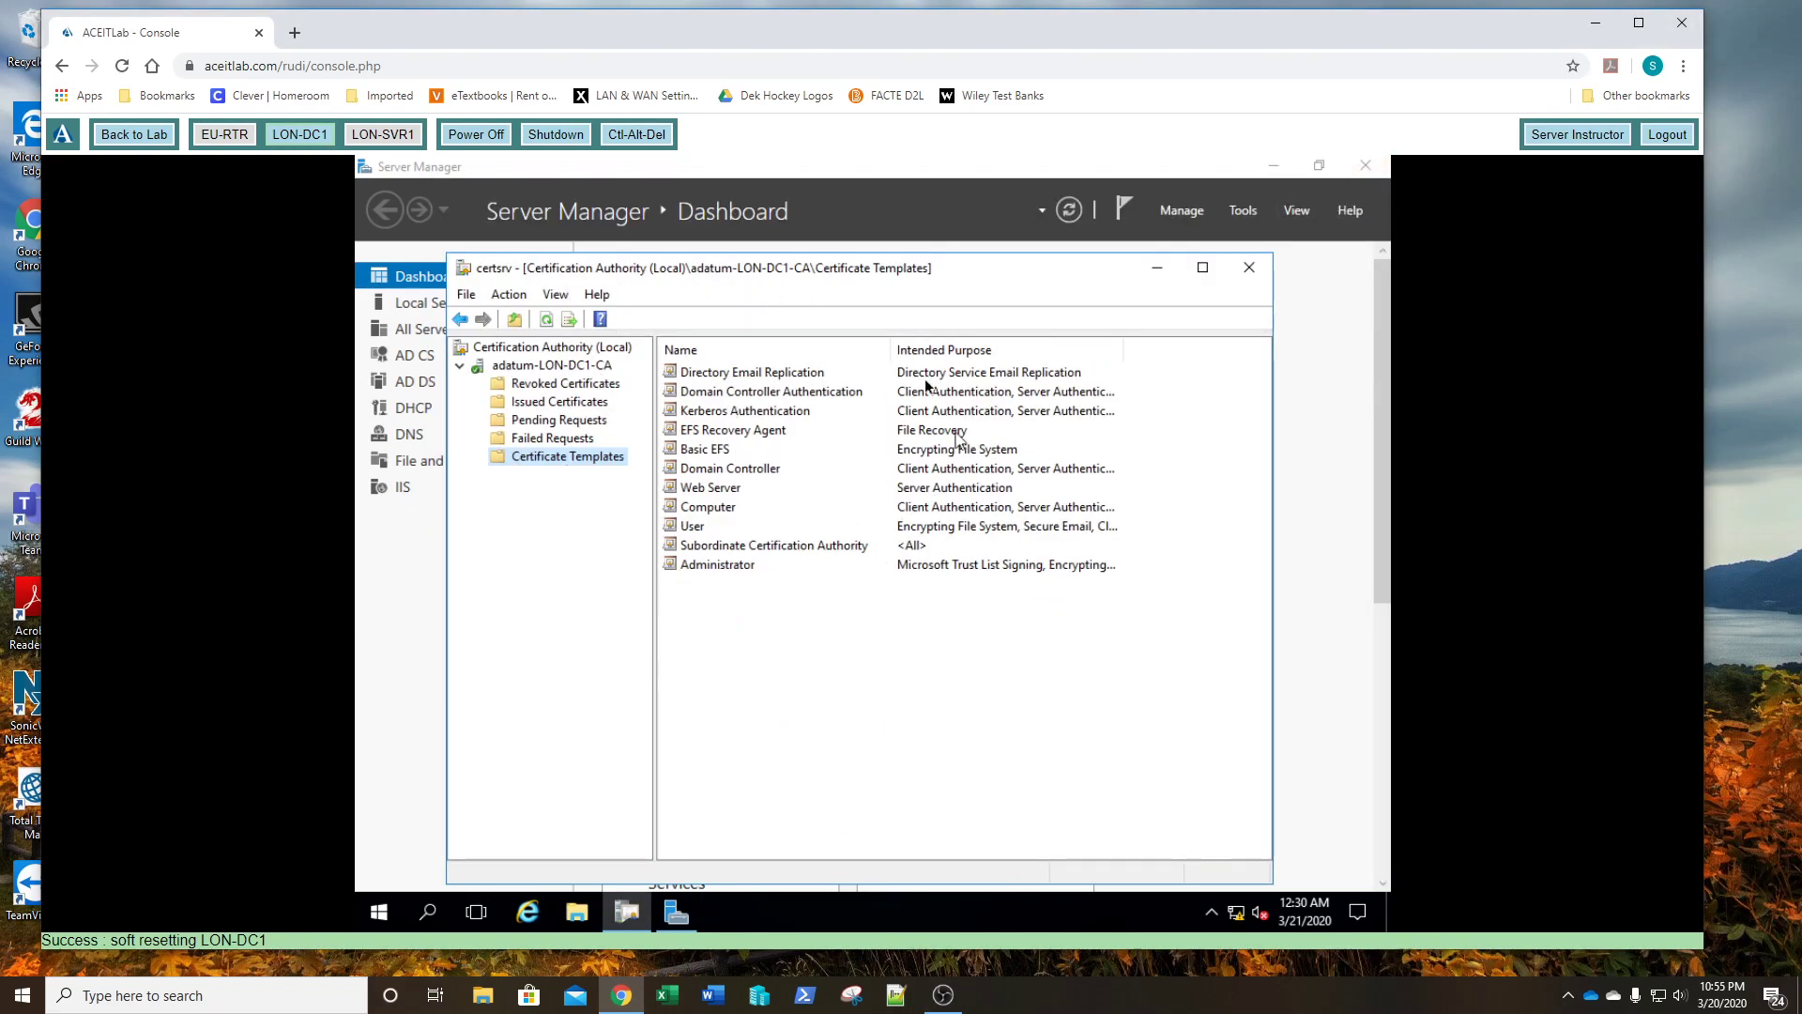
{"action": "right_click", "coordinate": [551, 460]}
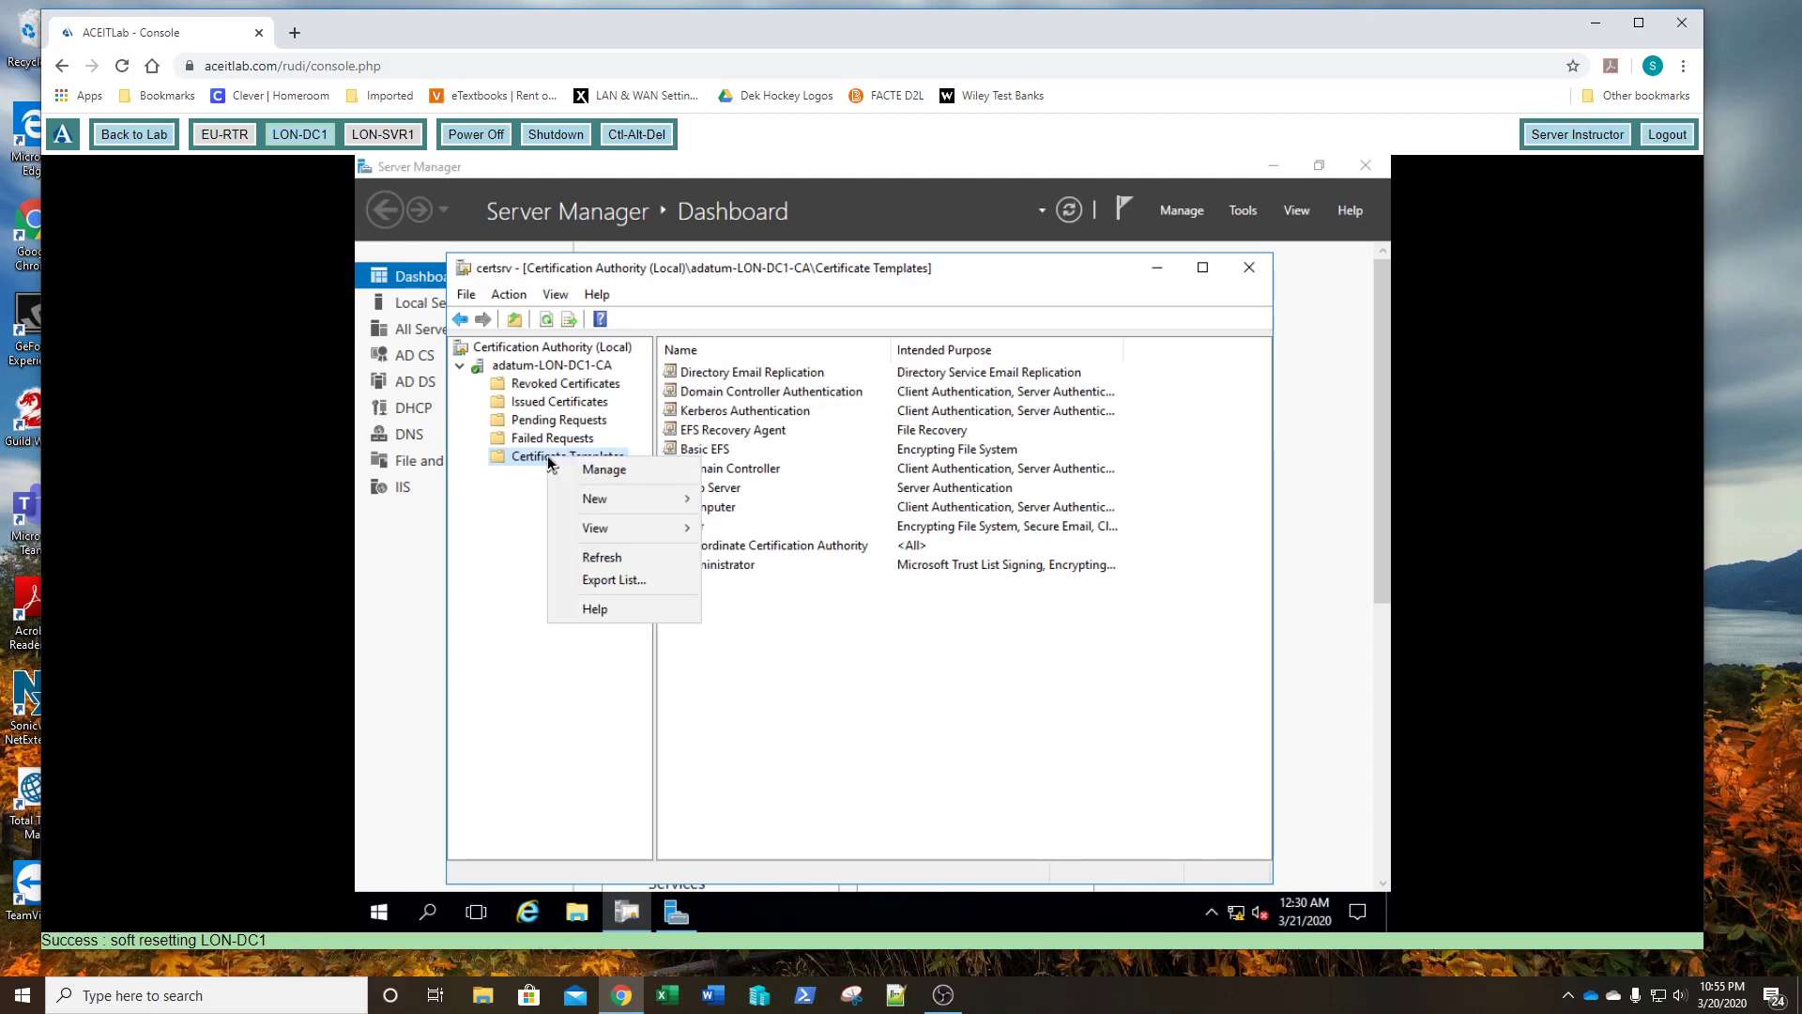
{"action": "mouse_move", "coordinate": [647, 505]}
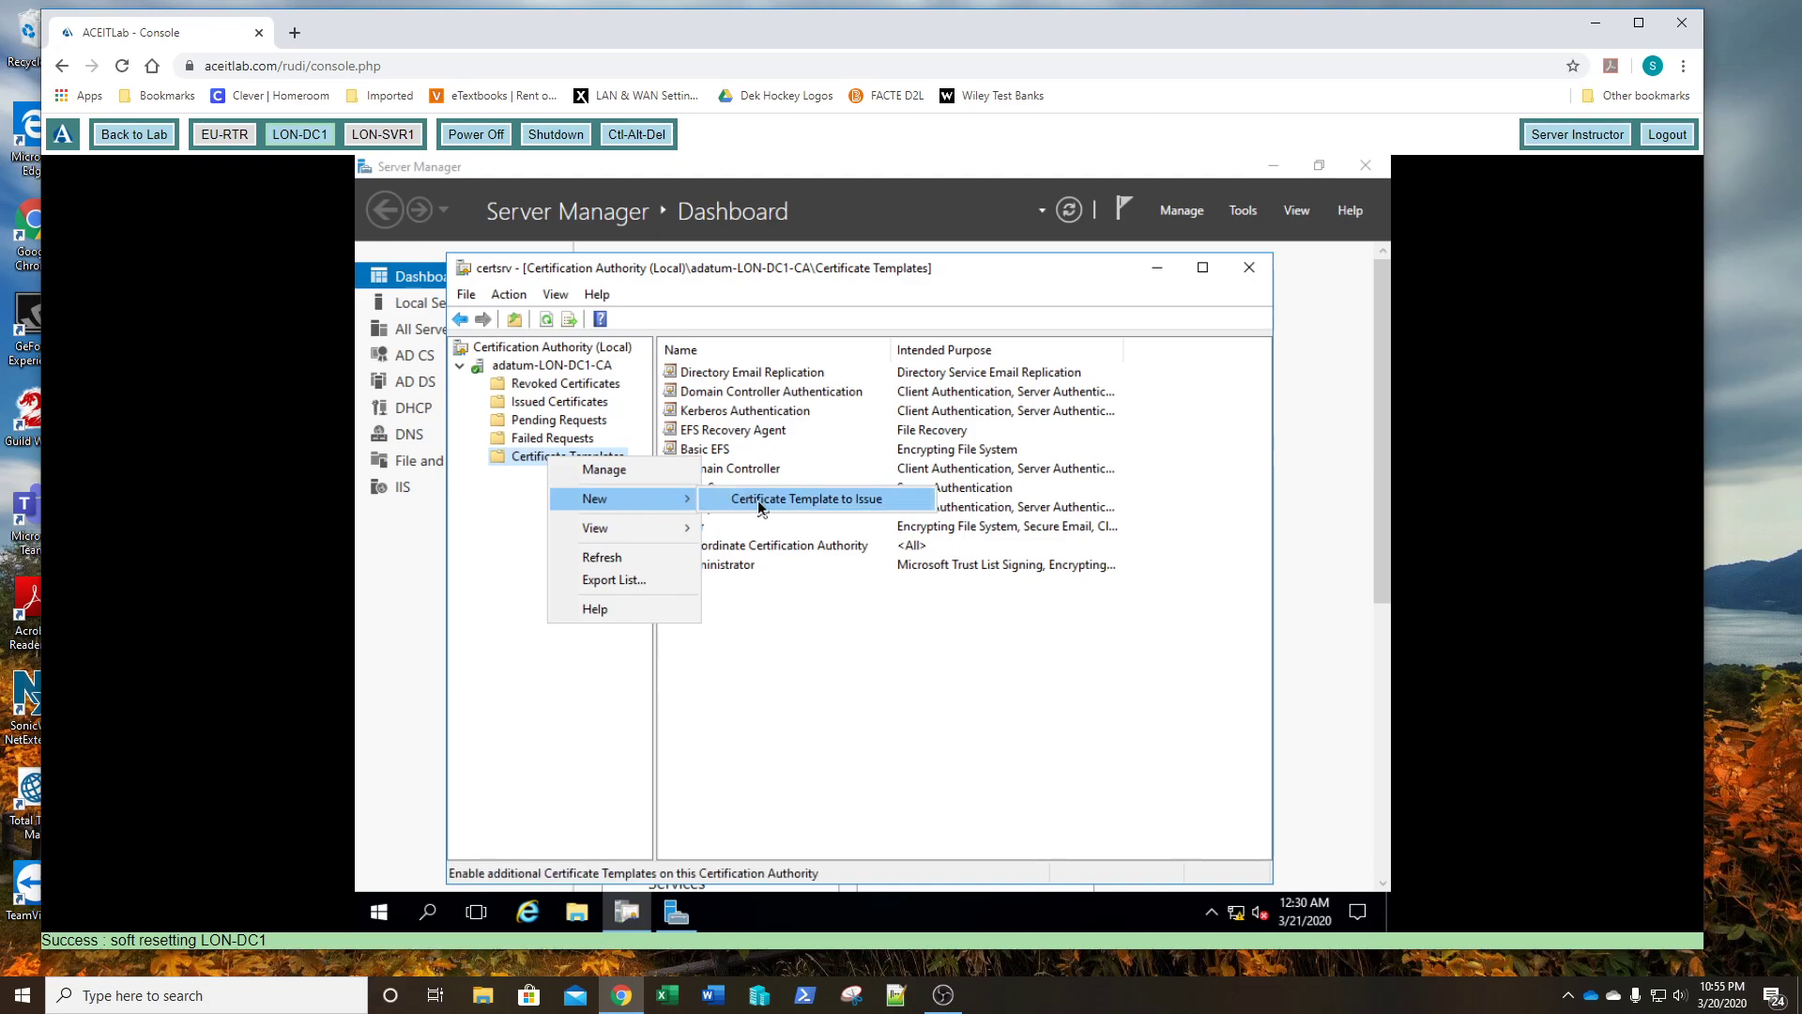
{"action": "left_click", "coordinate": [758, 499]}
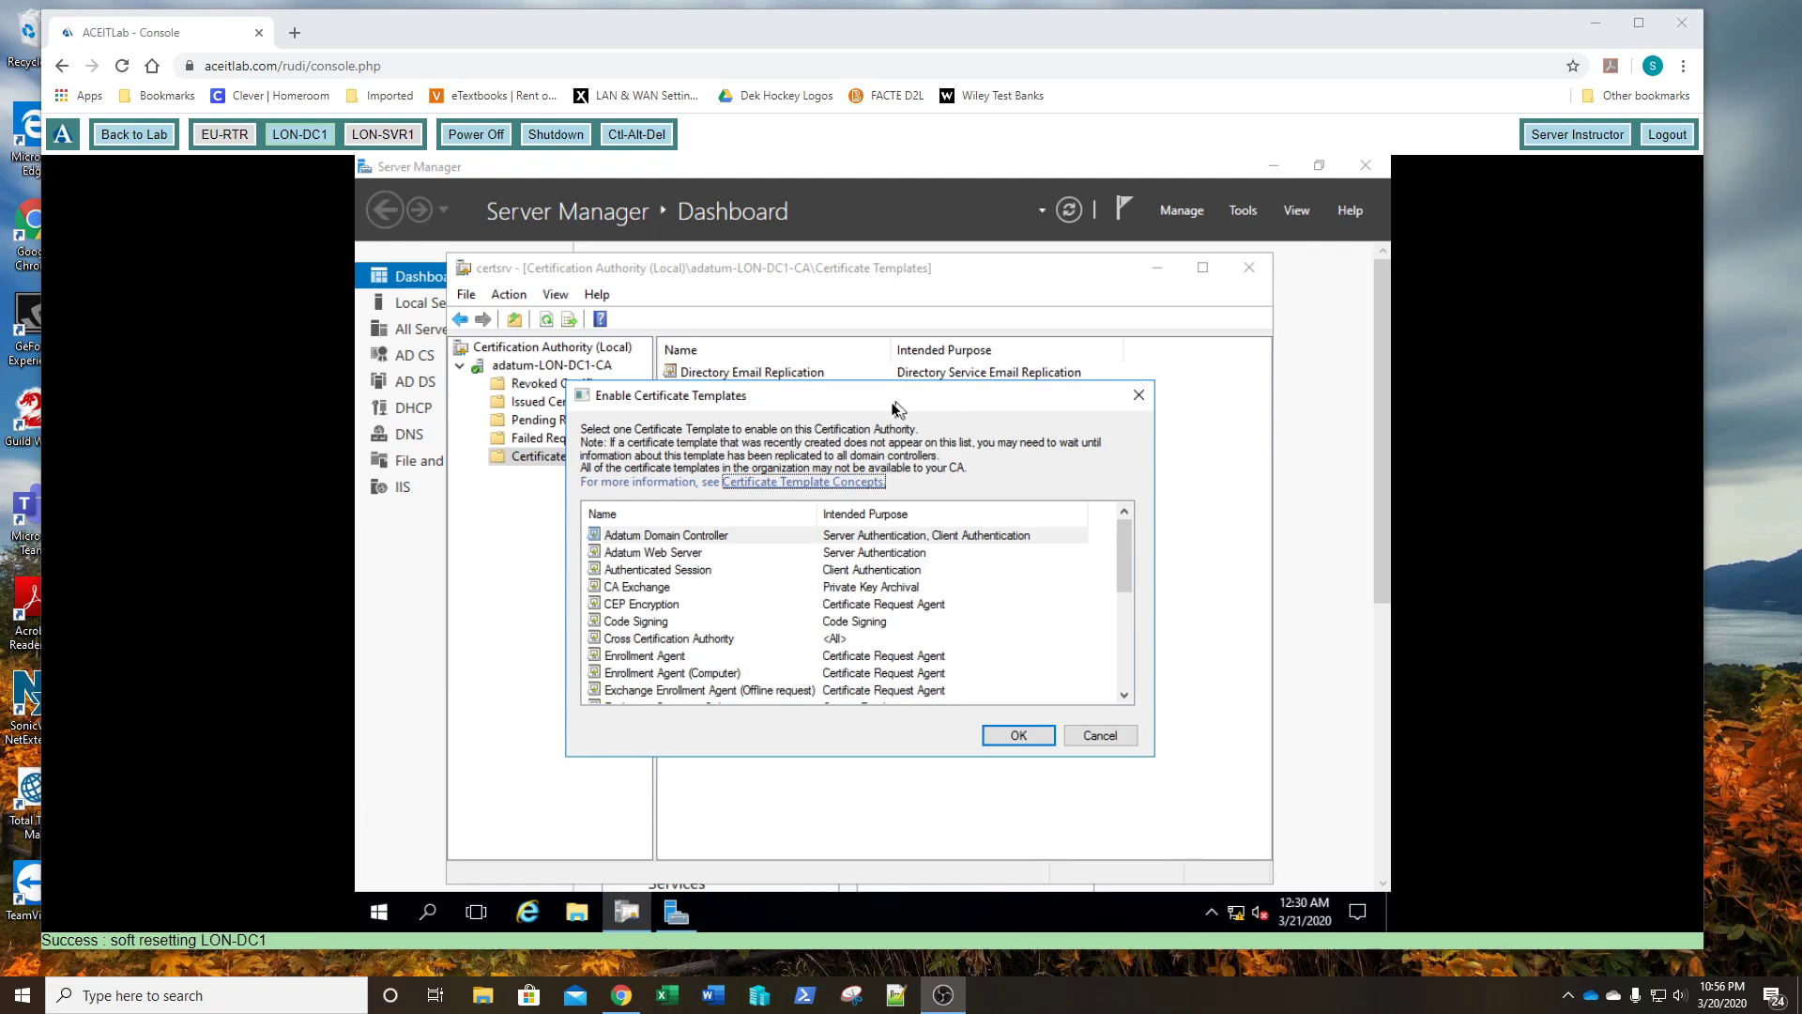
- Select Adatum Domain Controller and Adatum Web Server in Enable Certificate Templates and confirm
{"action": "left_click", "coordinate": [654, 540]}
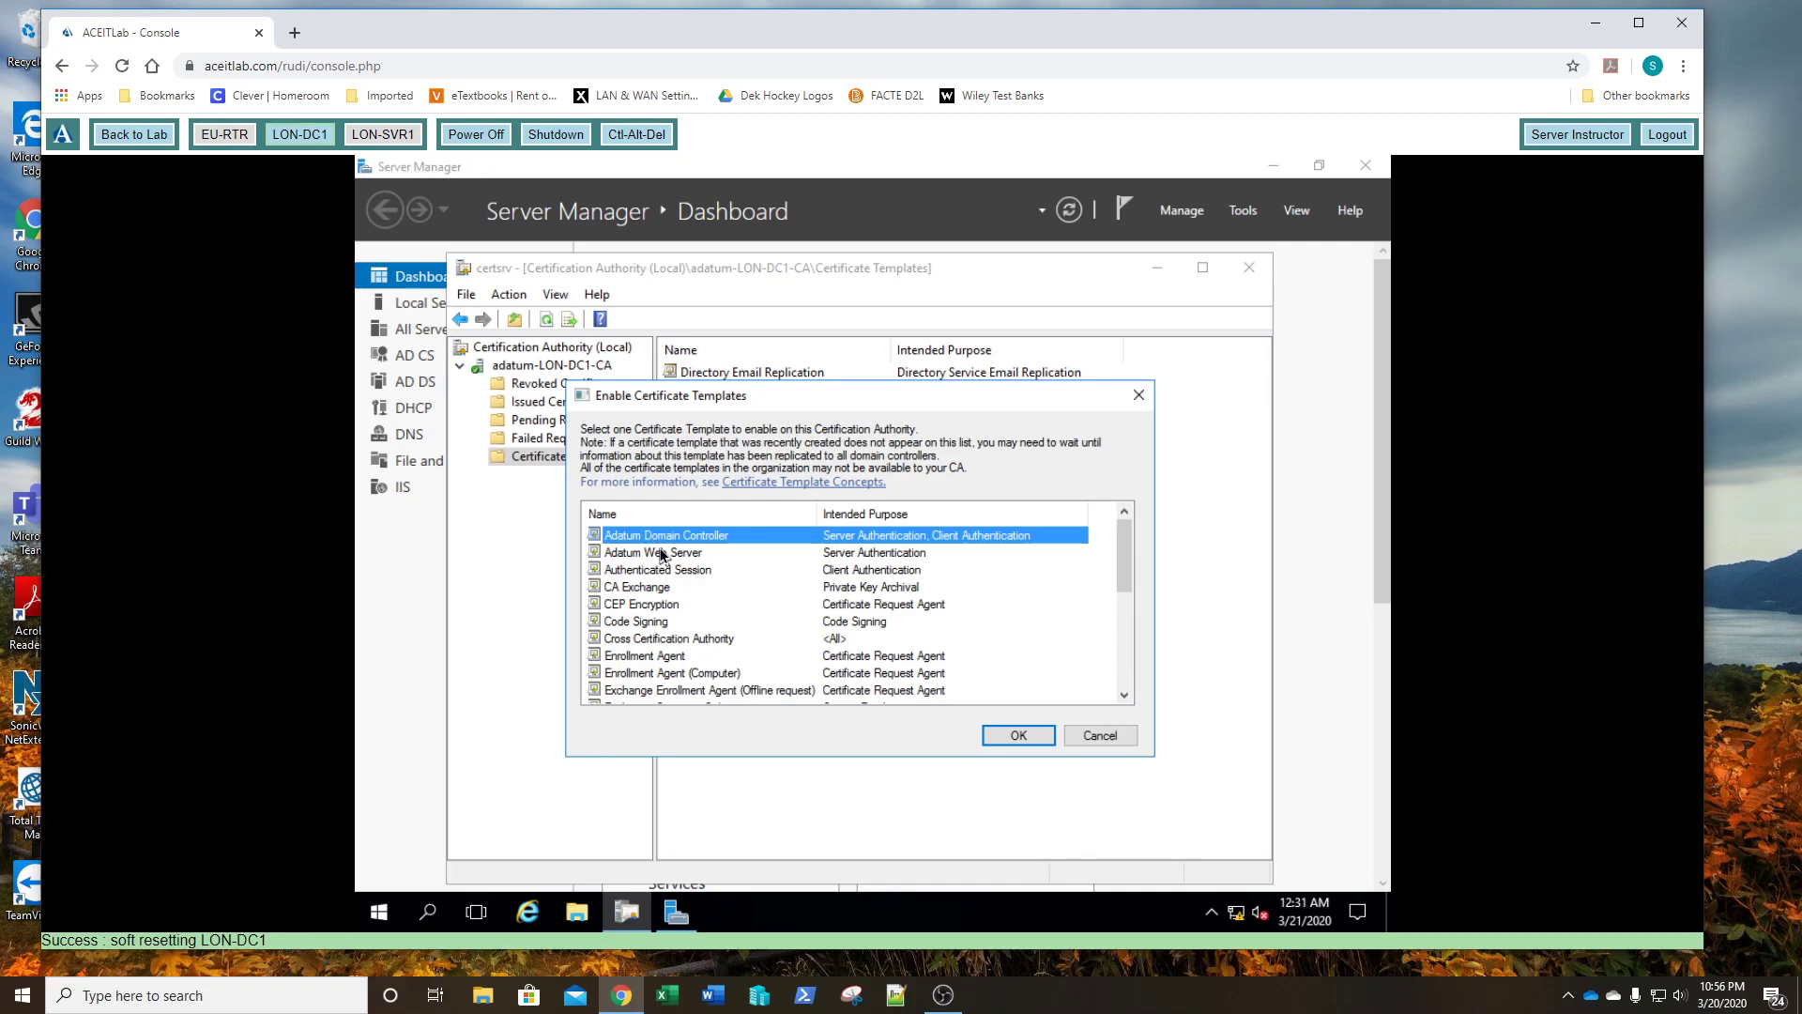
{"action": "left_click", "coordinate": [662, 554], "text": "ctrl"}
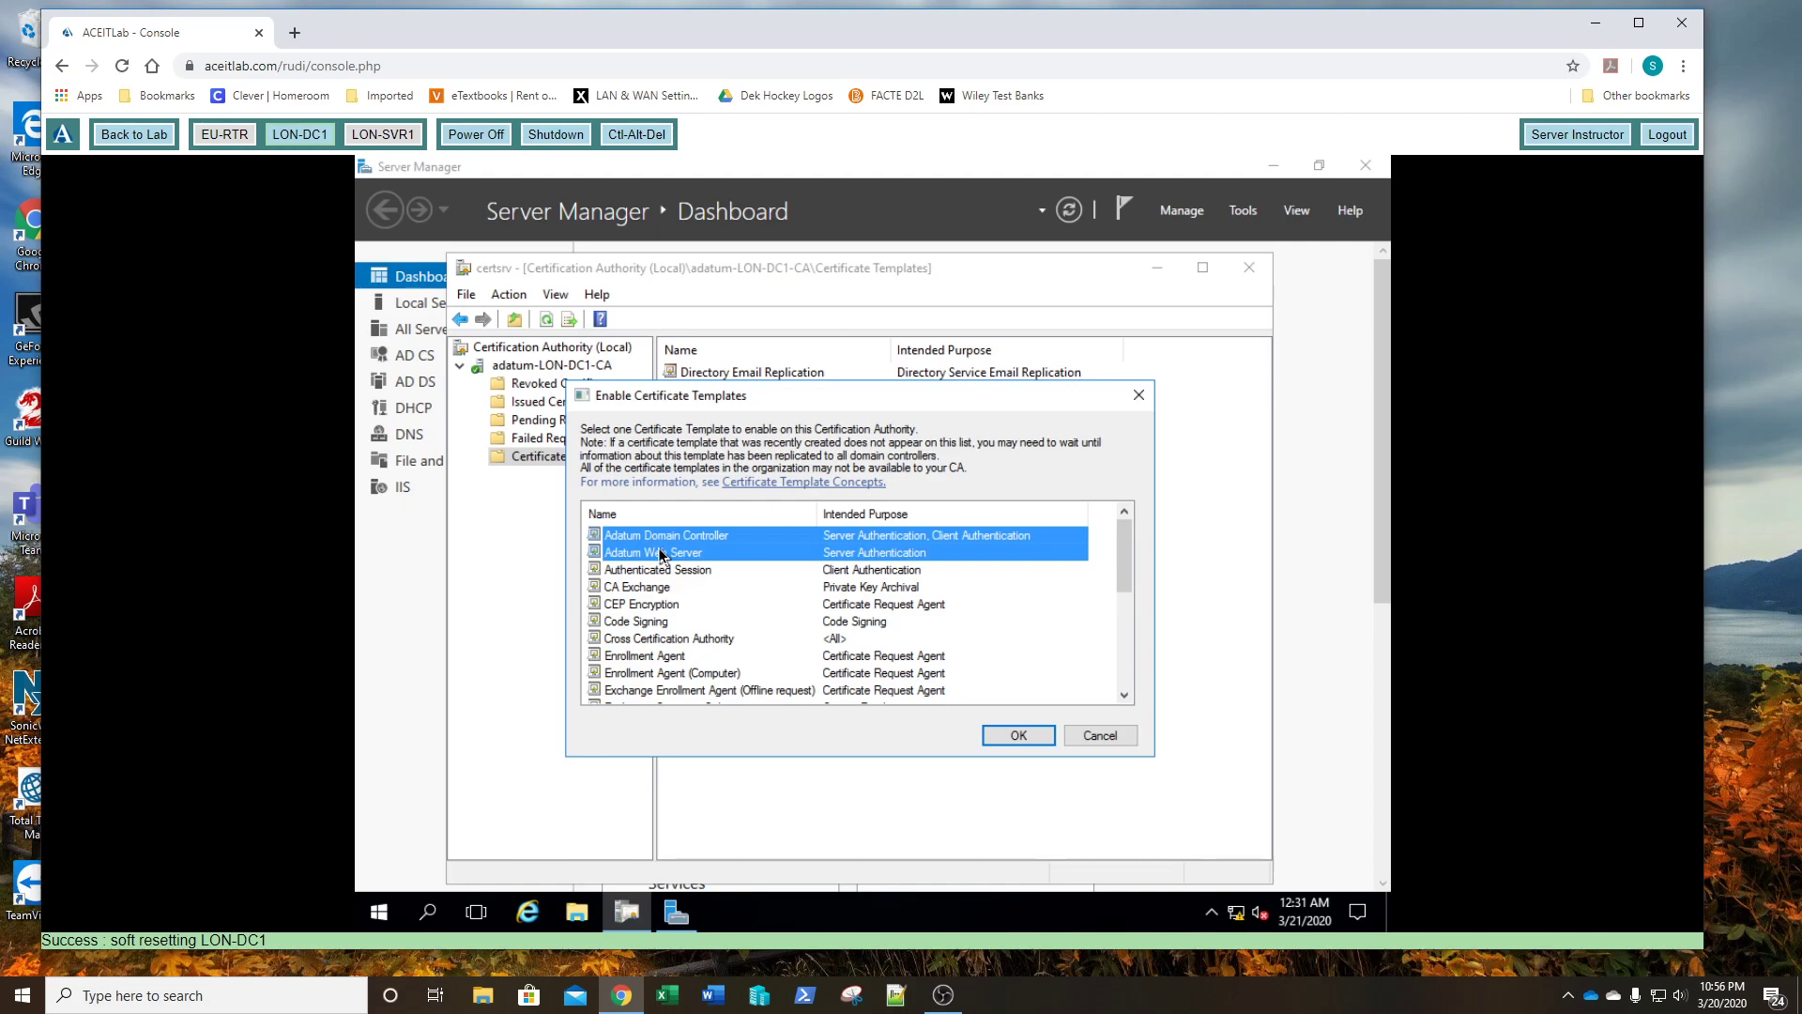
{"action": "left_click", "coordinate": [1014, 738]}
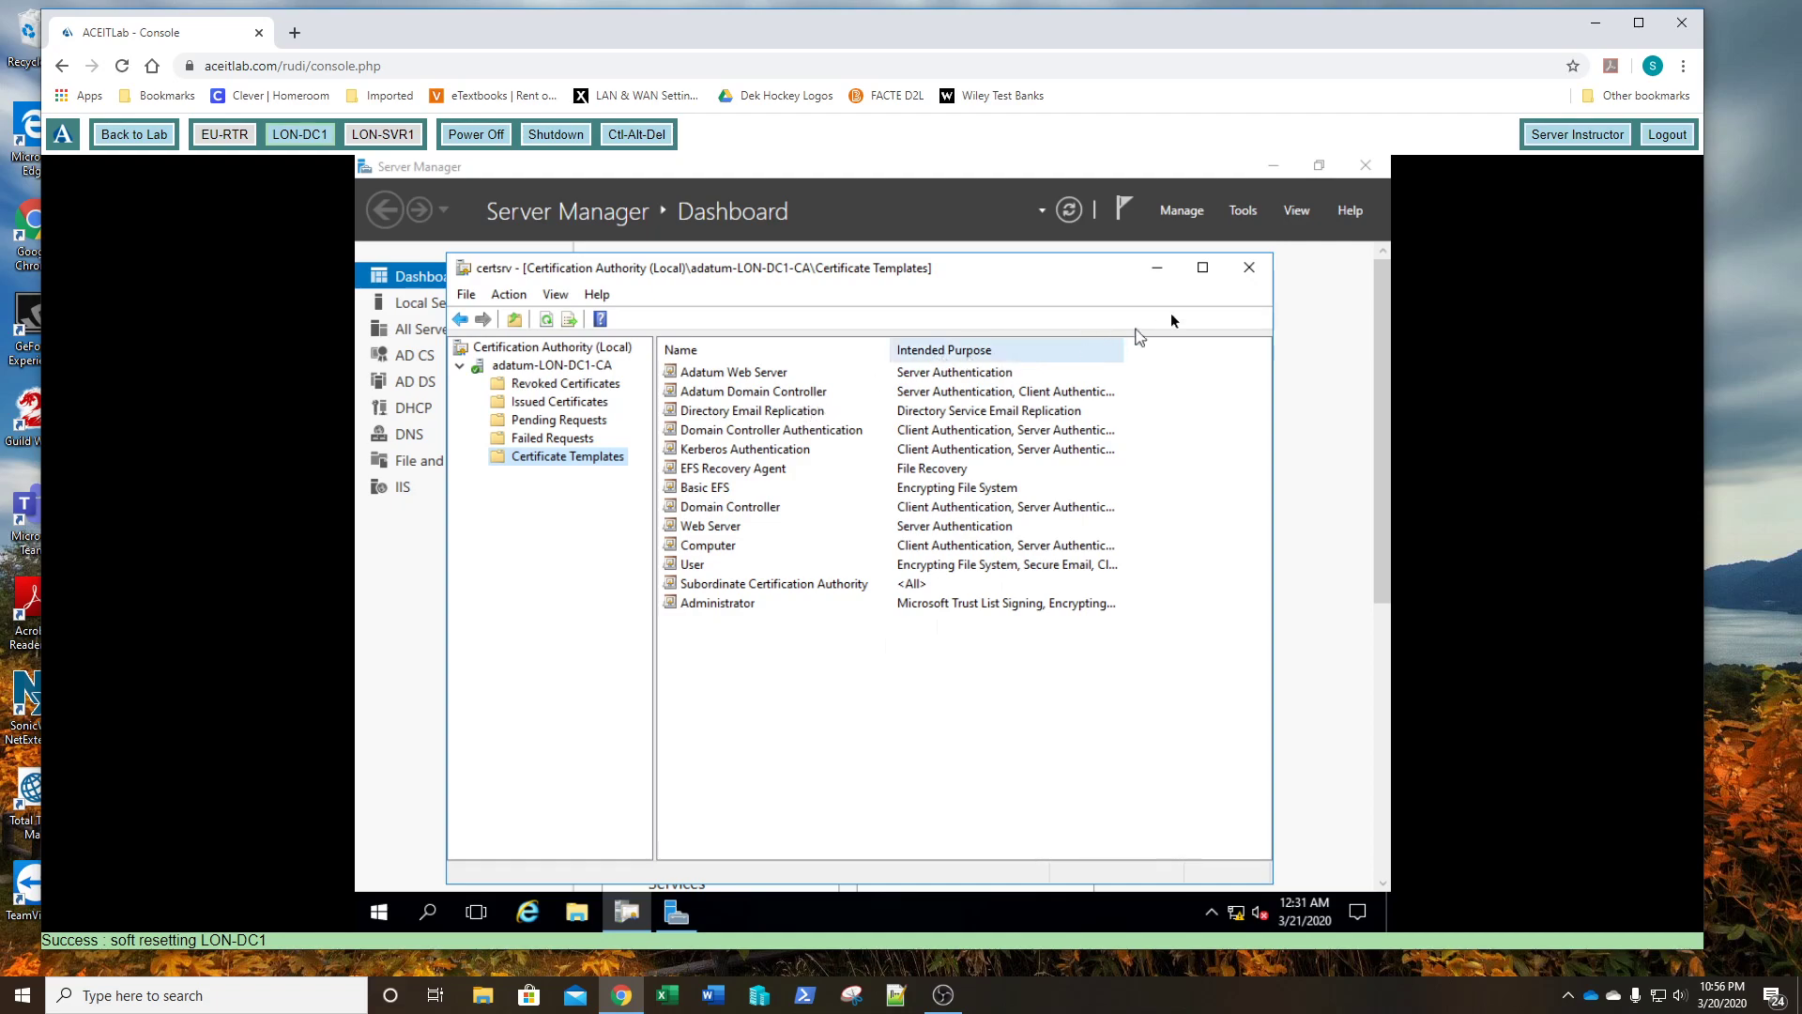
- Close the certsrv window and bring up the Win+X menu from the Start button
{"action": "left_click", "coordinate": [1250, 269]}
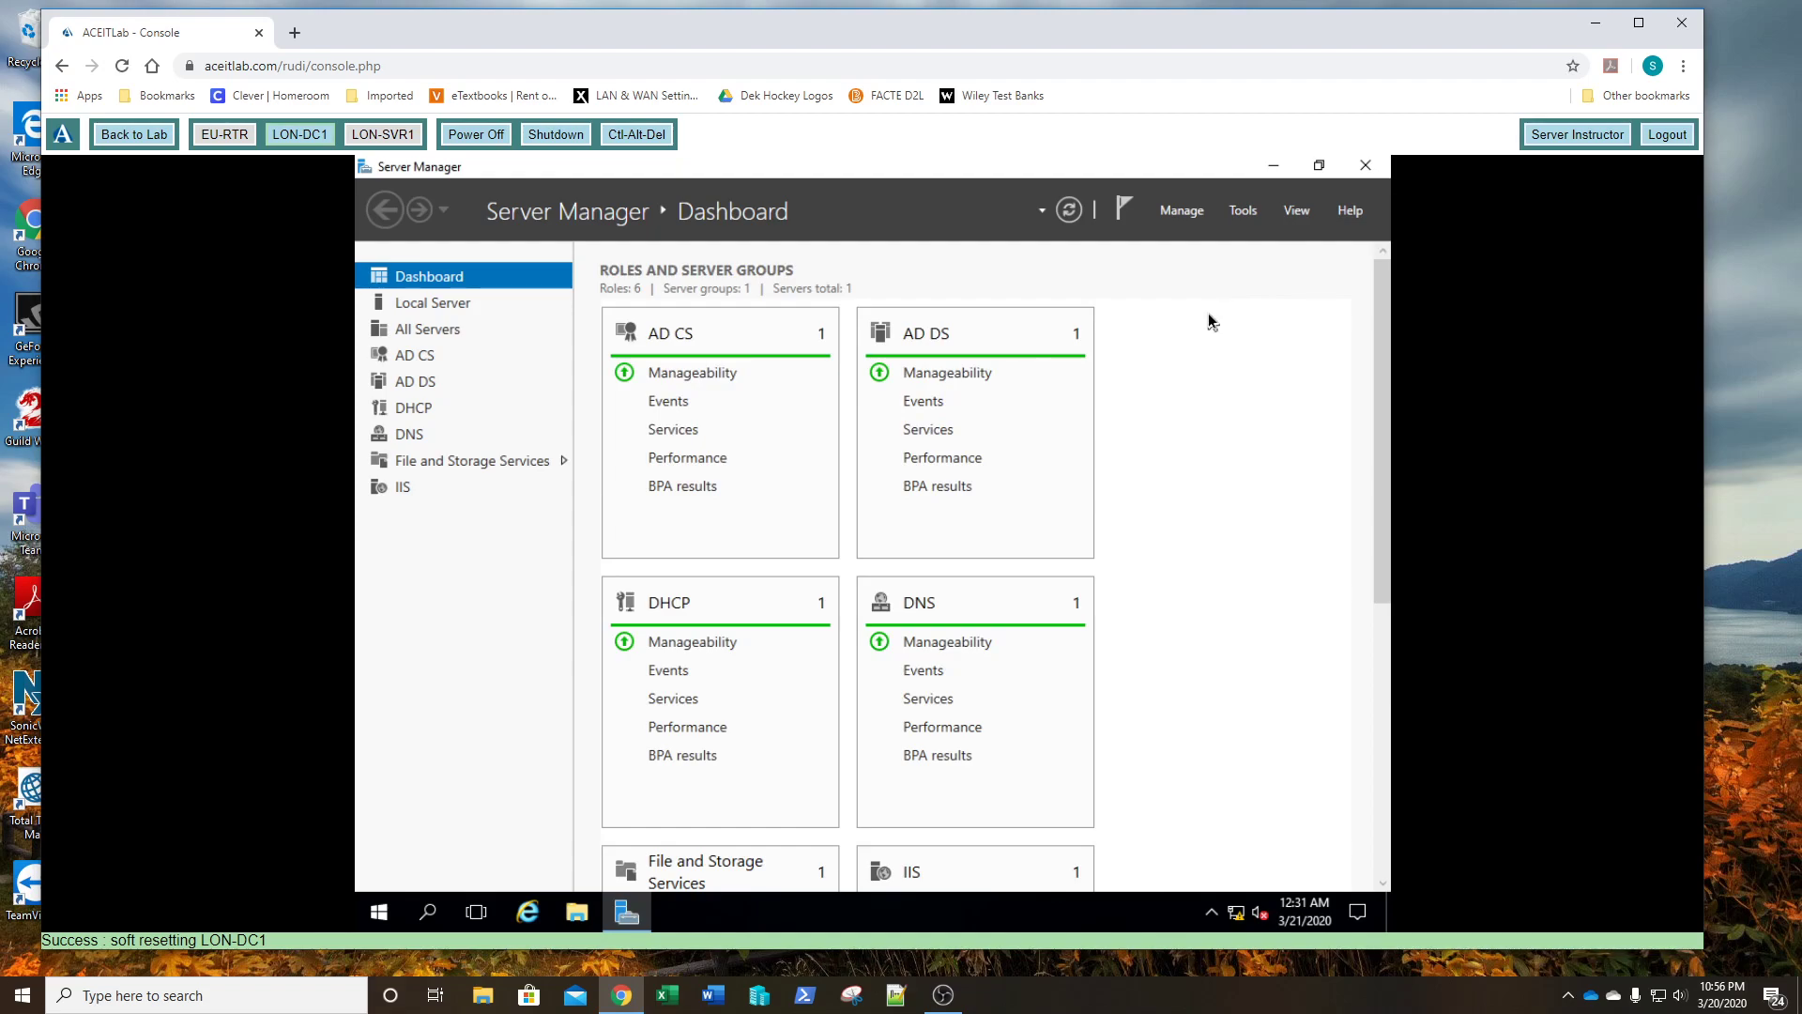
{"action": "left_click", "coordinate": [378, 915]}
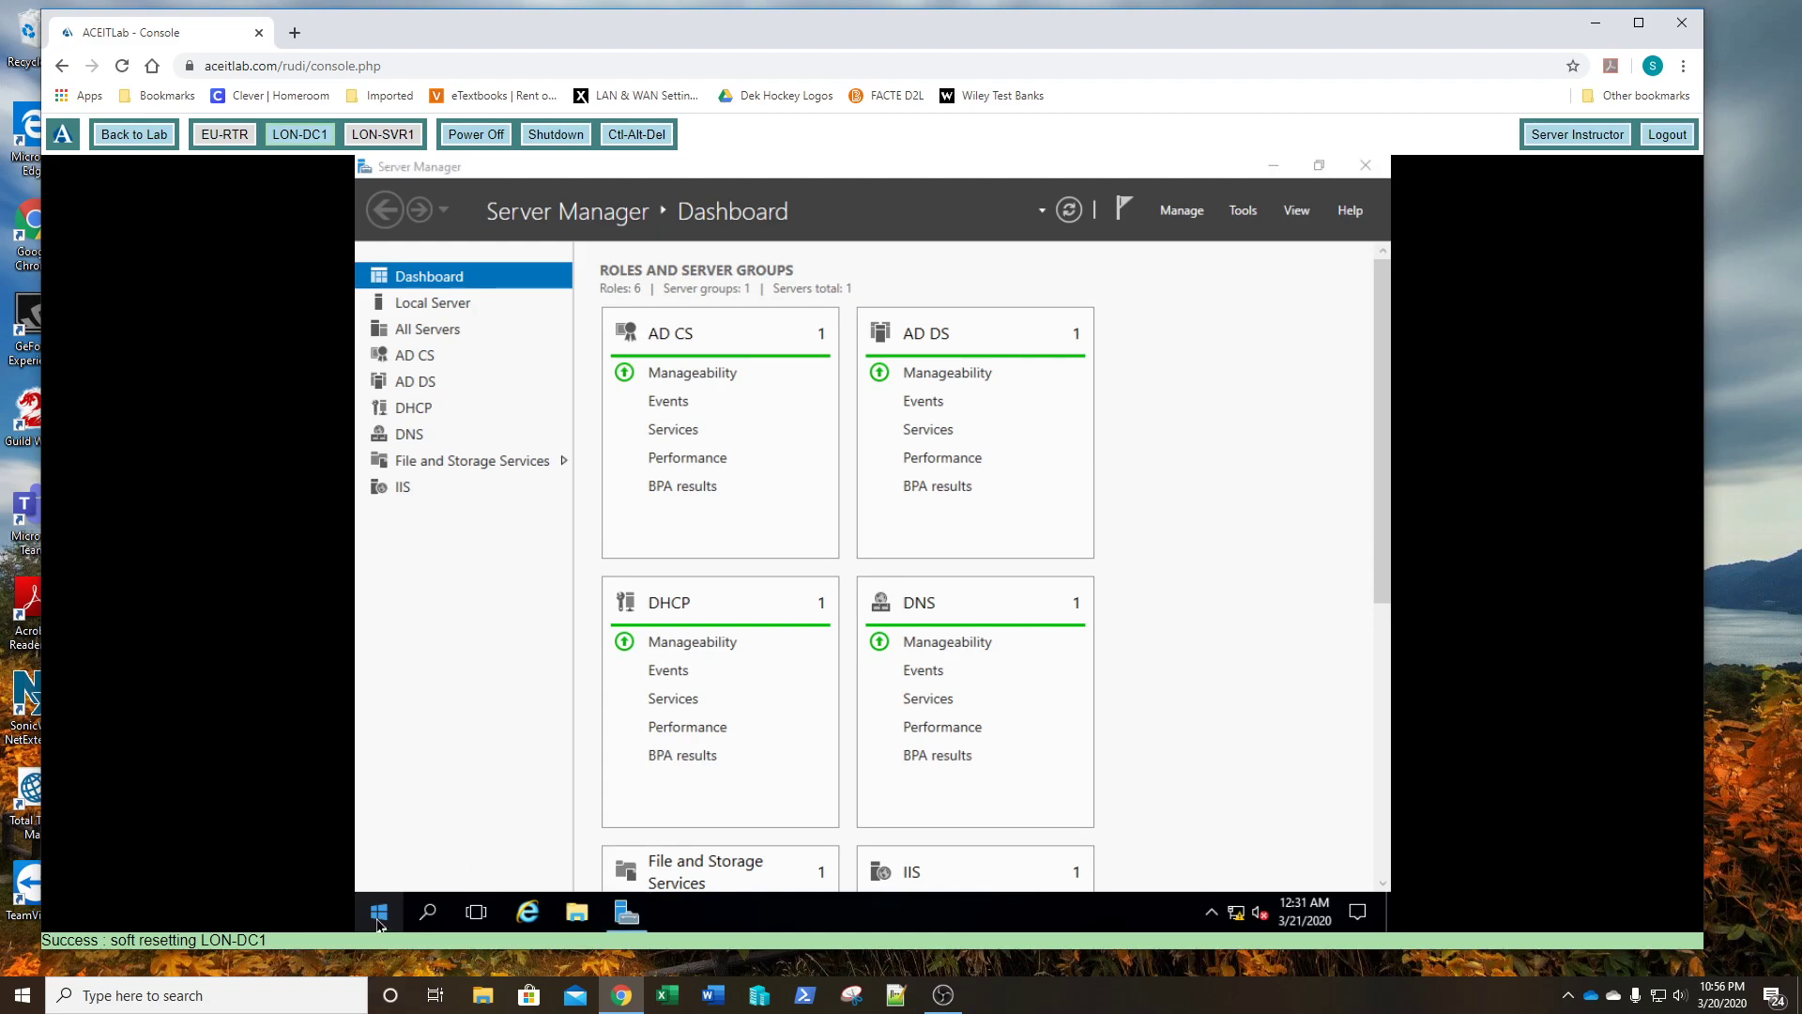
{"action": "right_click", "coordinate": [379, 922]}
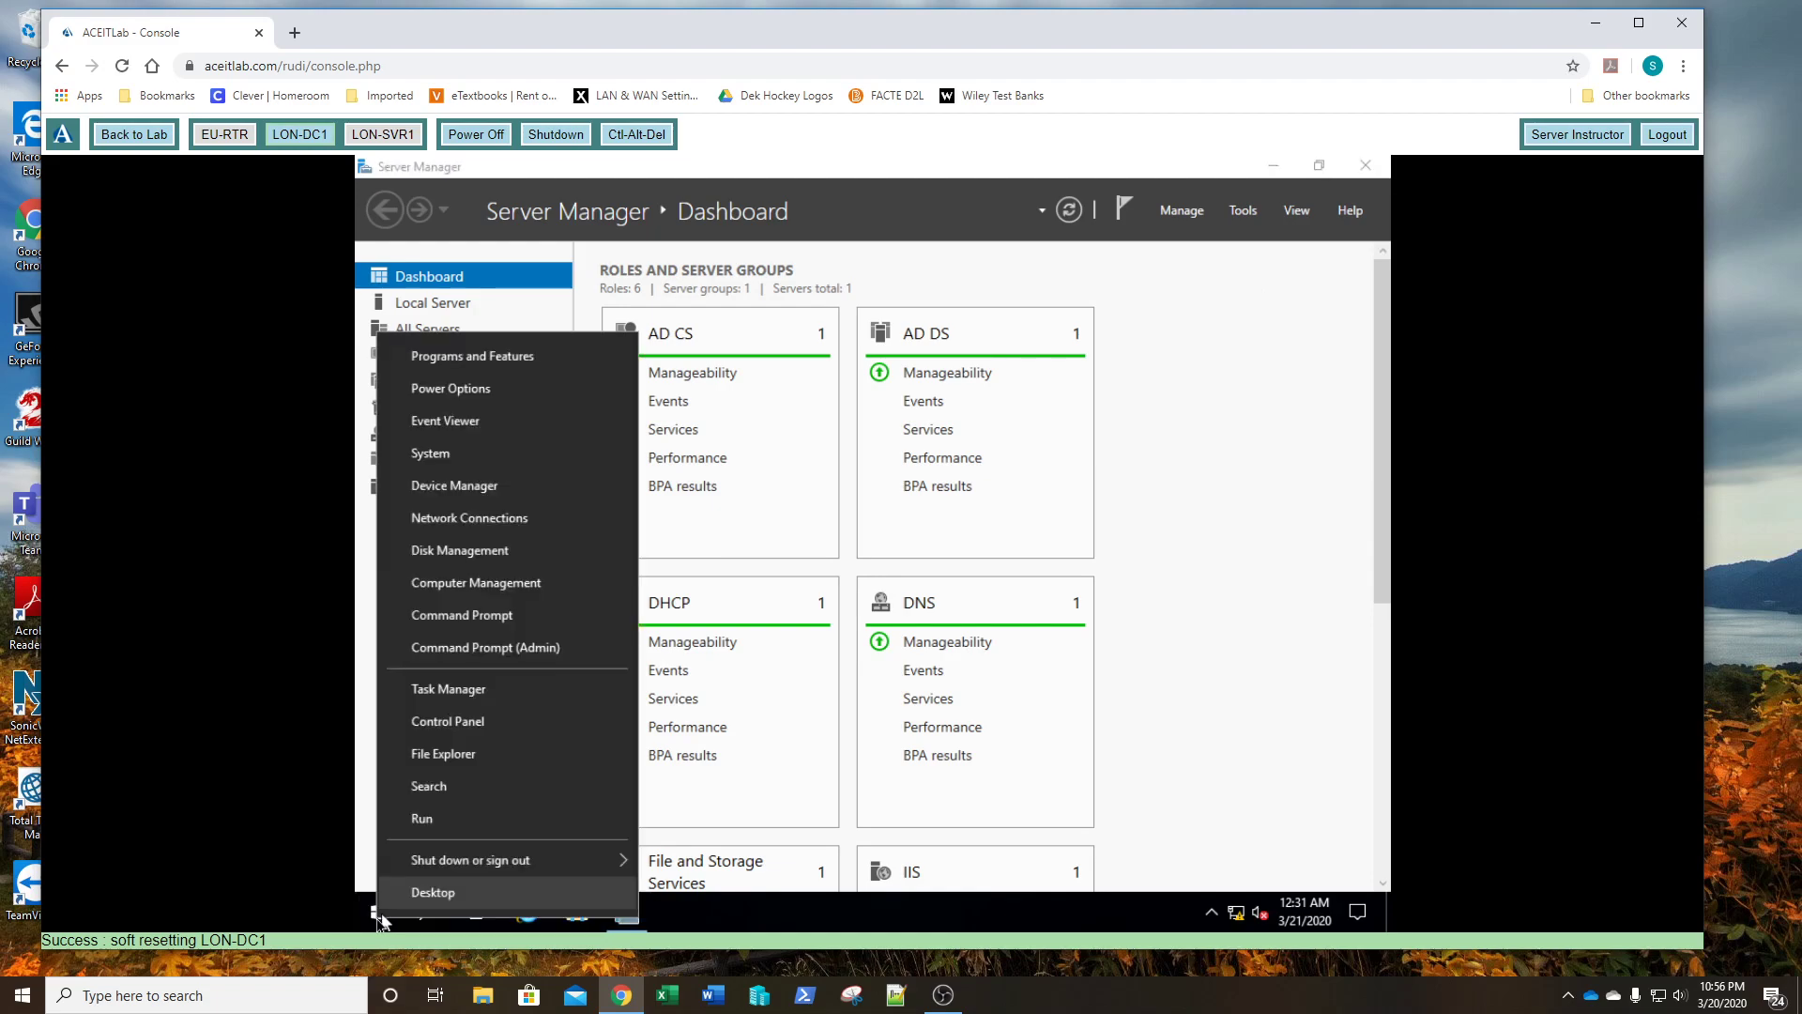
- Launch mmc.exe from the Run dialog
{"action": "left_click", "coordinate": [446, 820]}
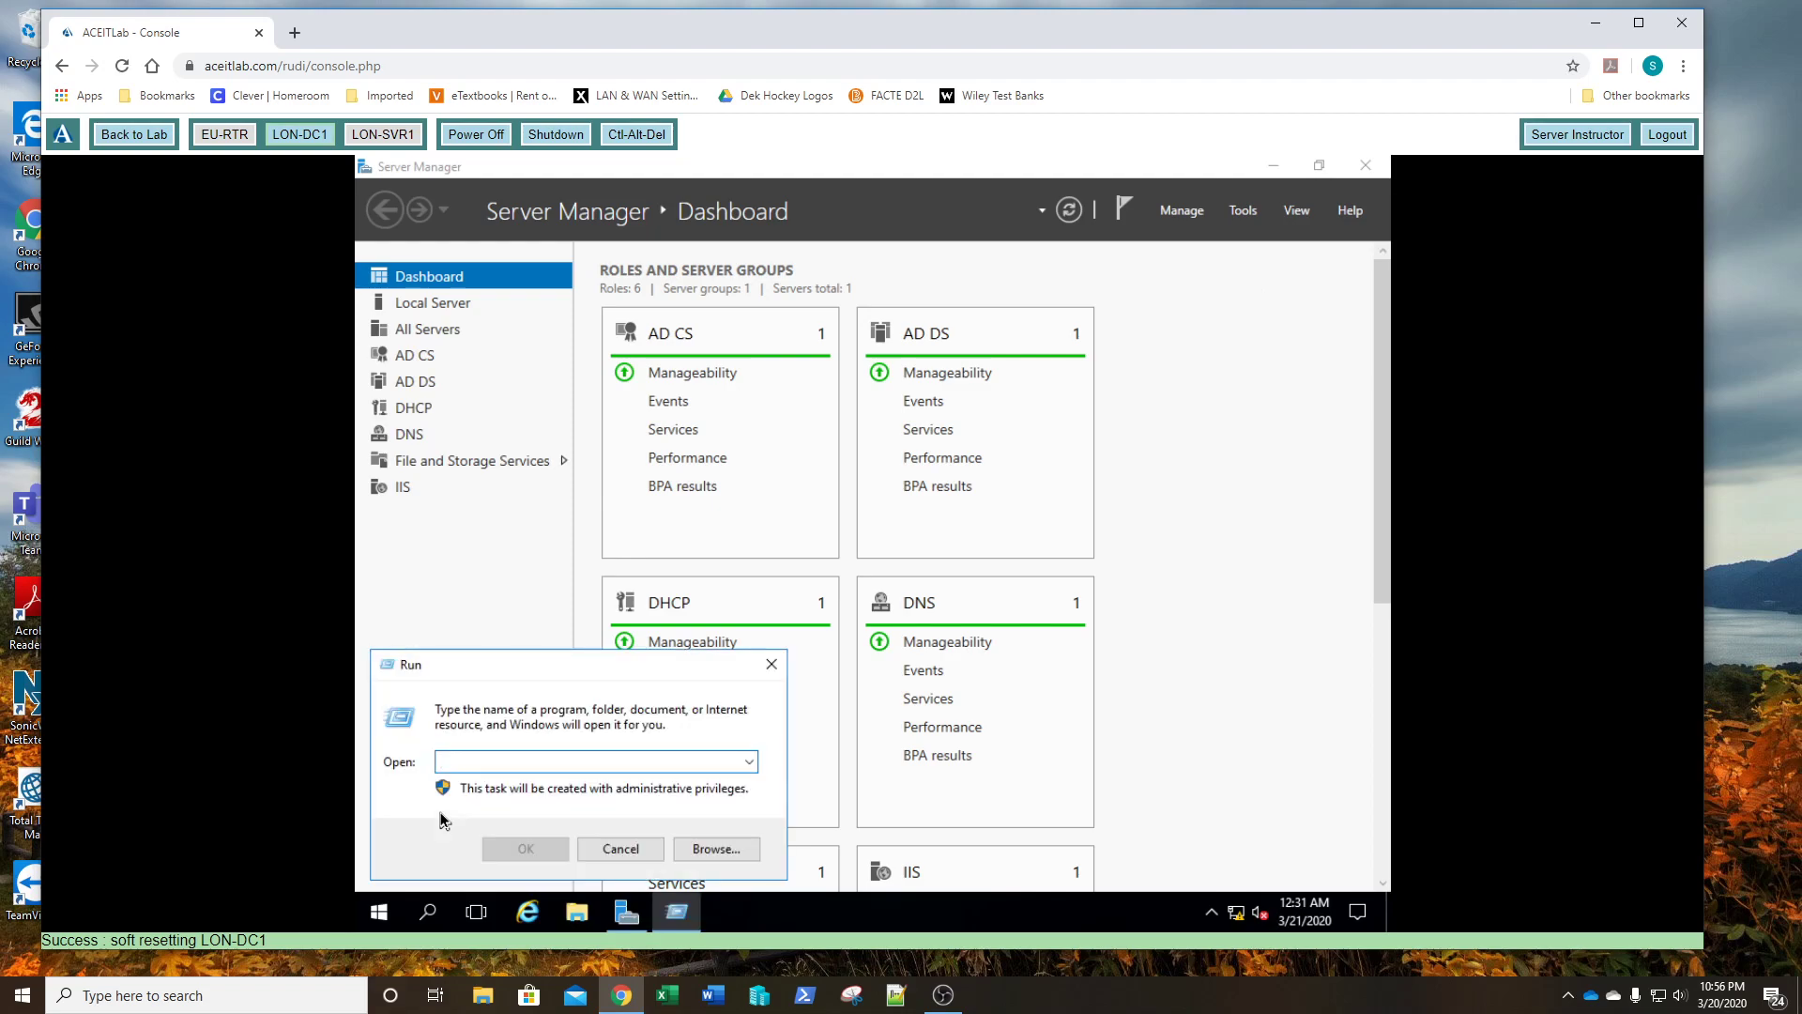
{"action": "type", "text": "mmc.e"}
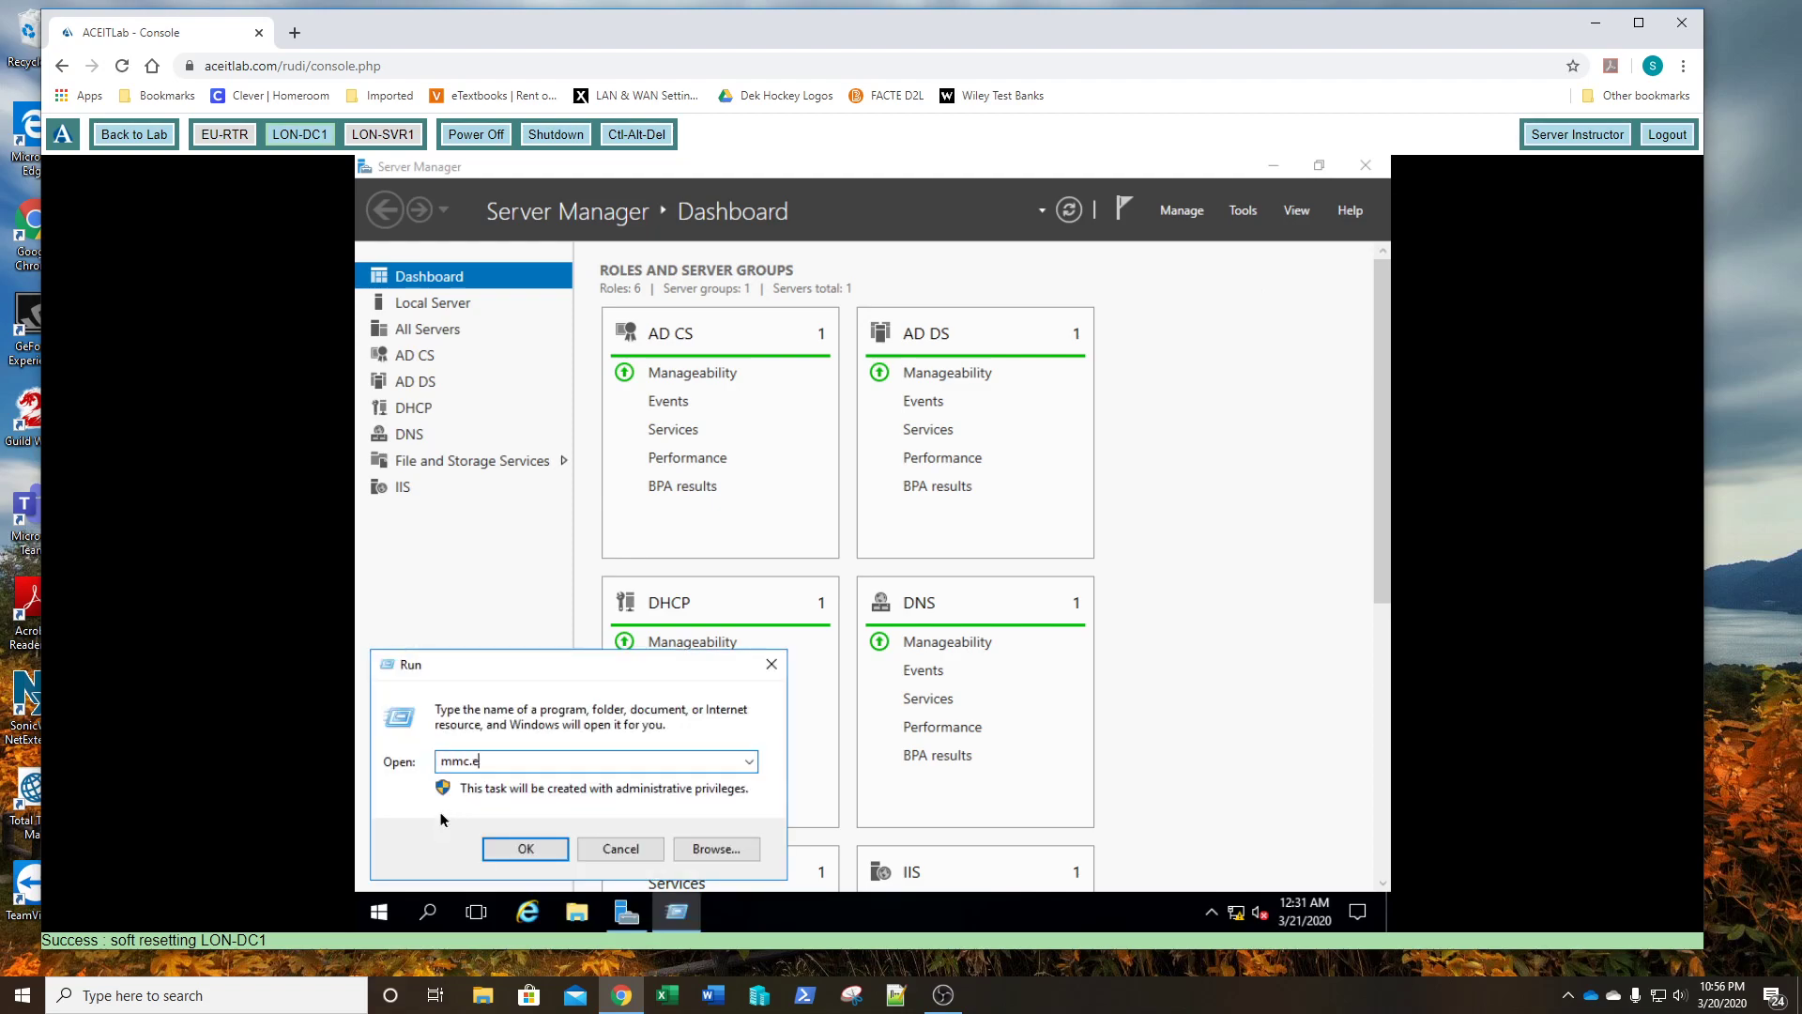
{"action": "type", "text": "xe"}
{"action": "key", "text": "Return"}
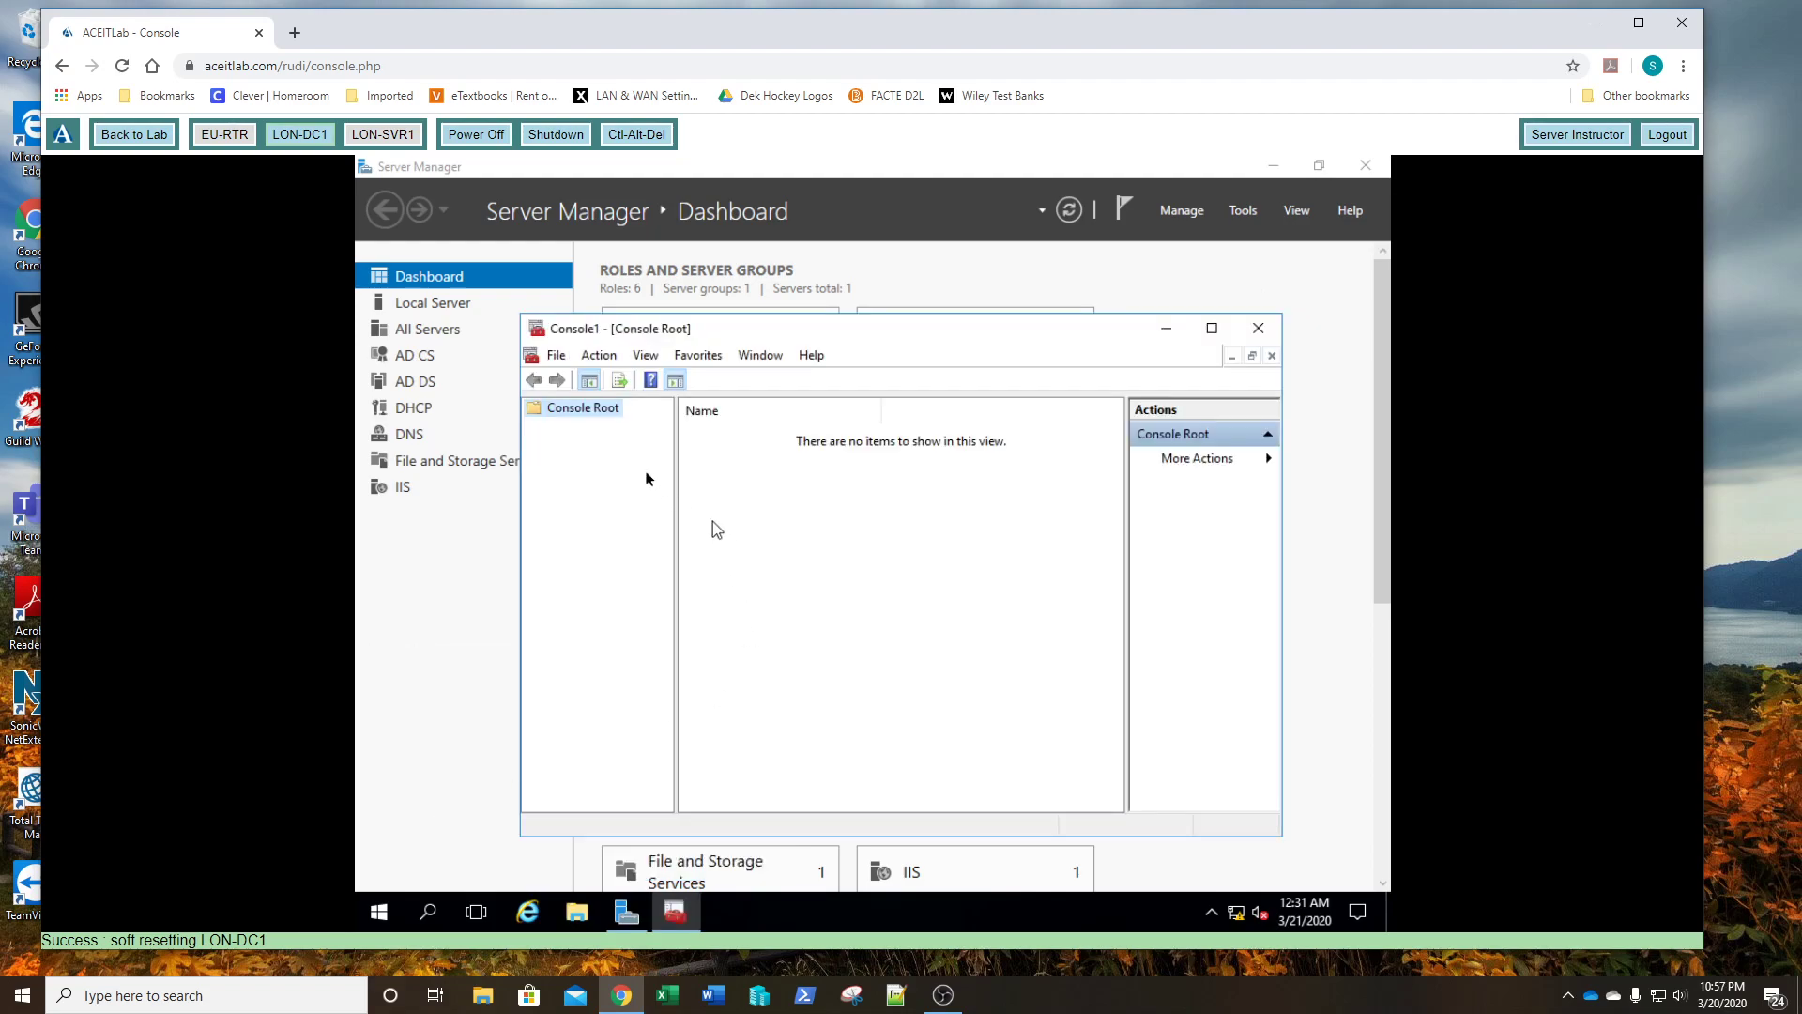
- Add the Certificates snap-in for the Computer account on the Local computer
{"action": "left_click", "coordinate": [558, 356]}
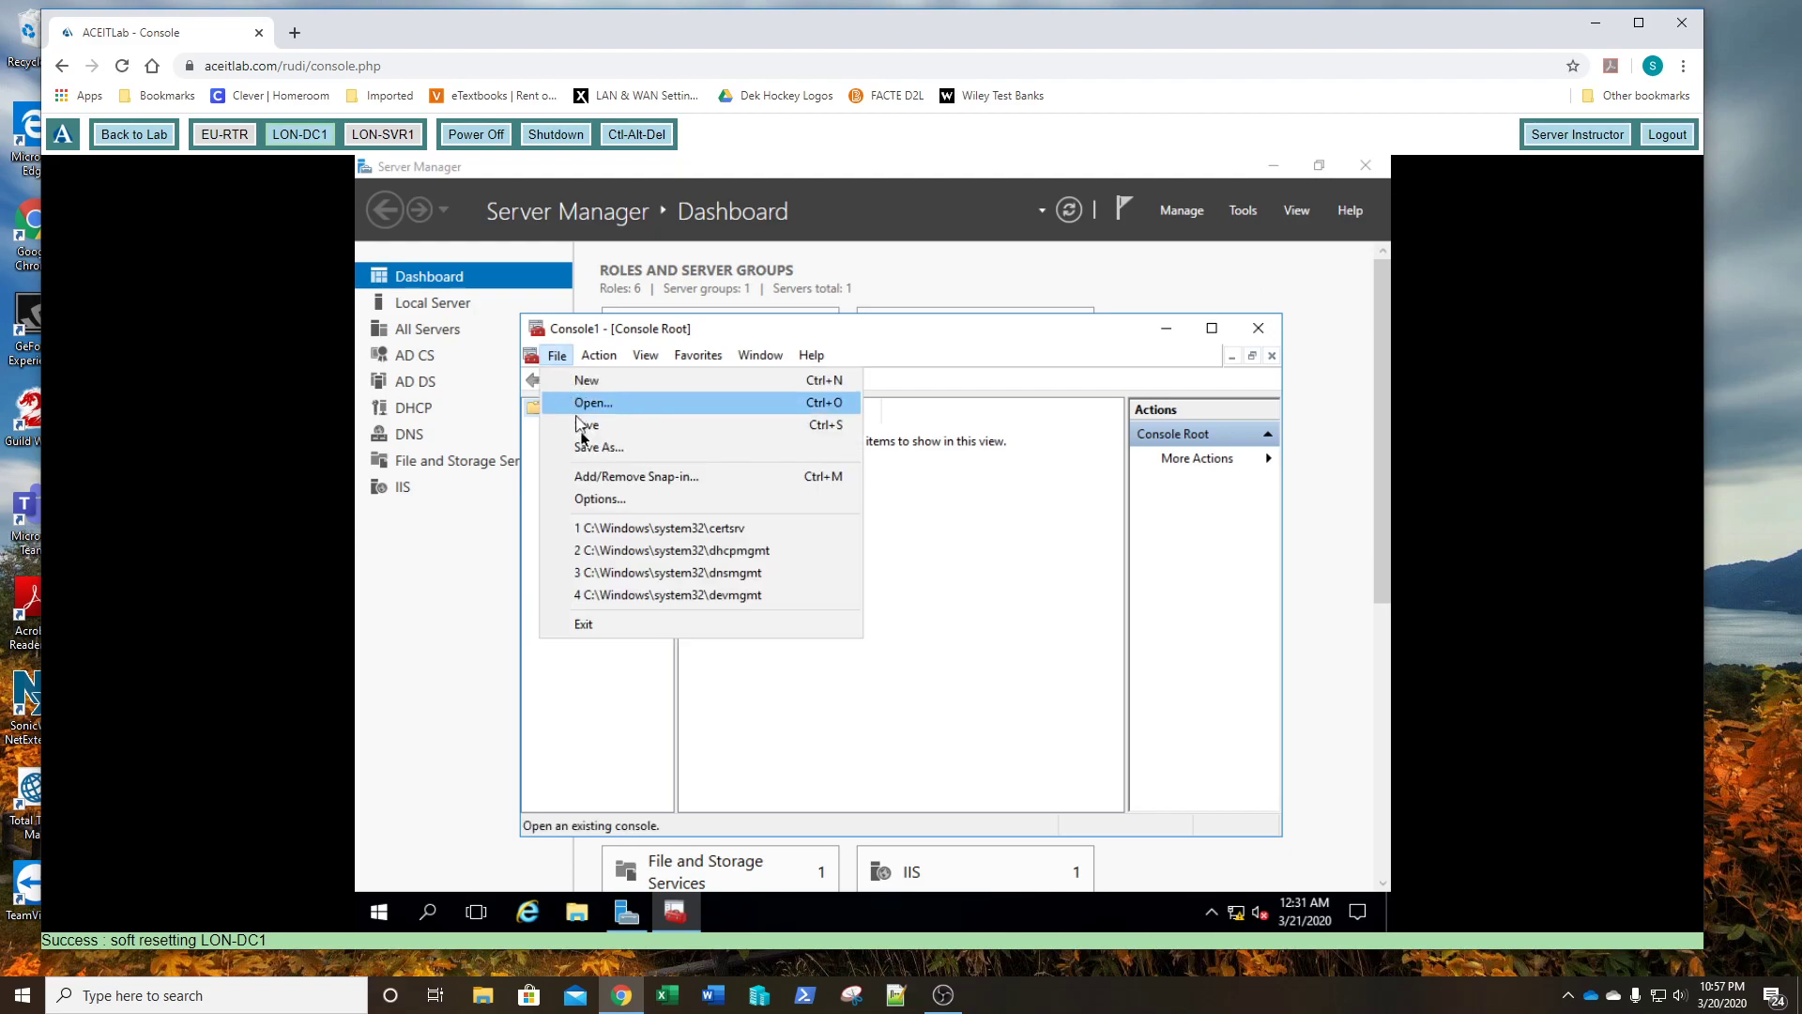
{"action": "left_click", "coordinate": [589, 477]}
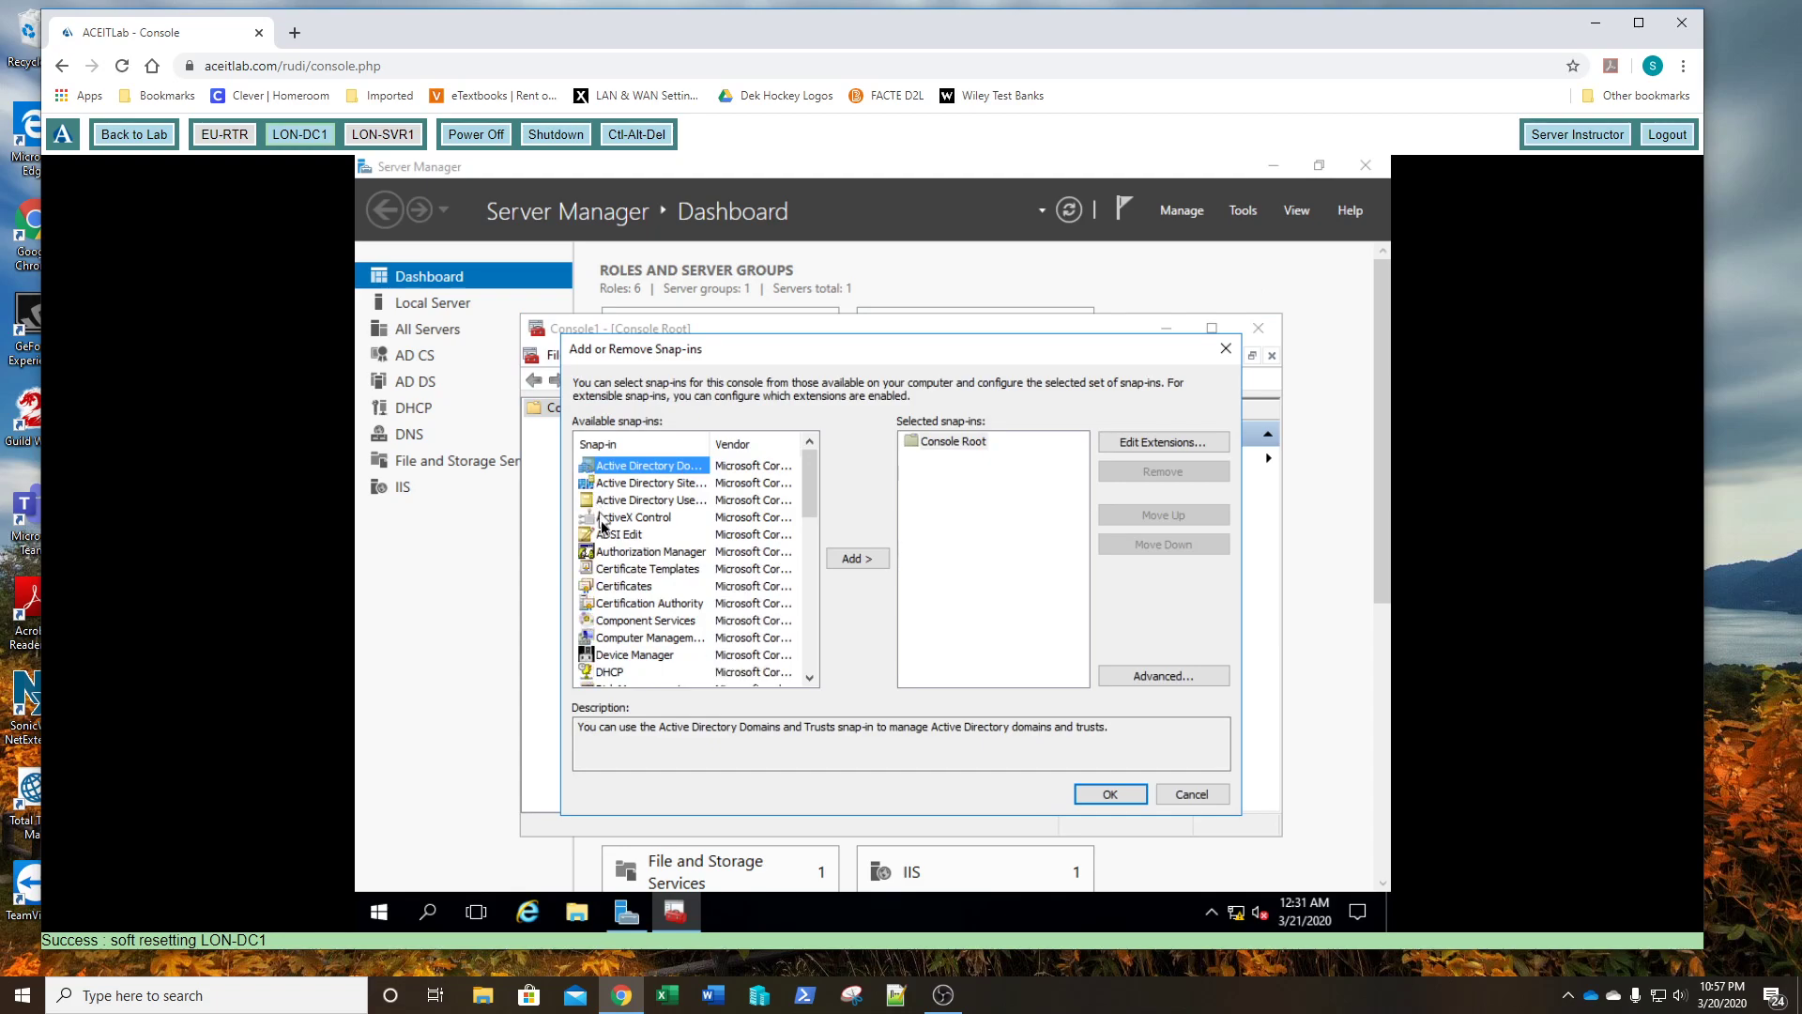
{"action": "left_click", "coordinate": [617, 587]}
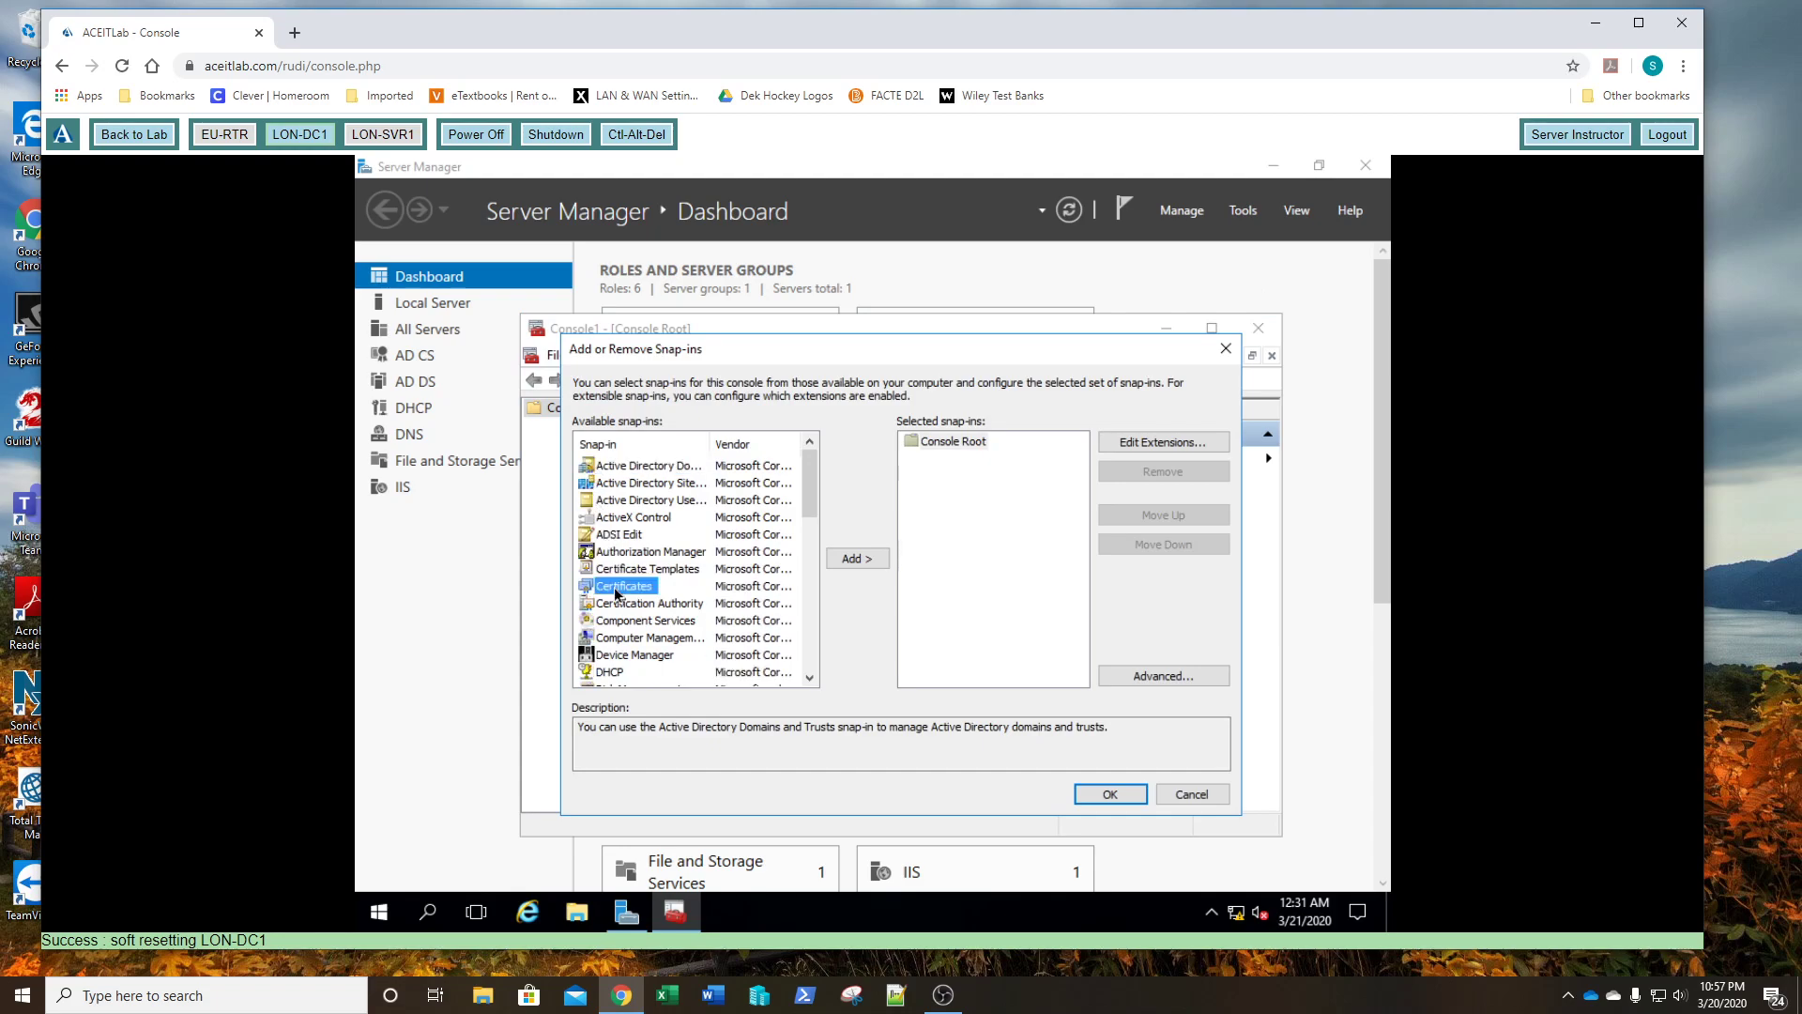
{"action": "left_click", "coordinate": [852, 560]}
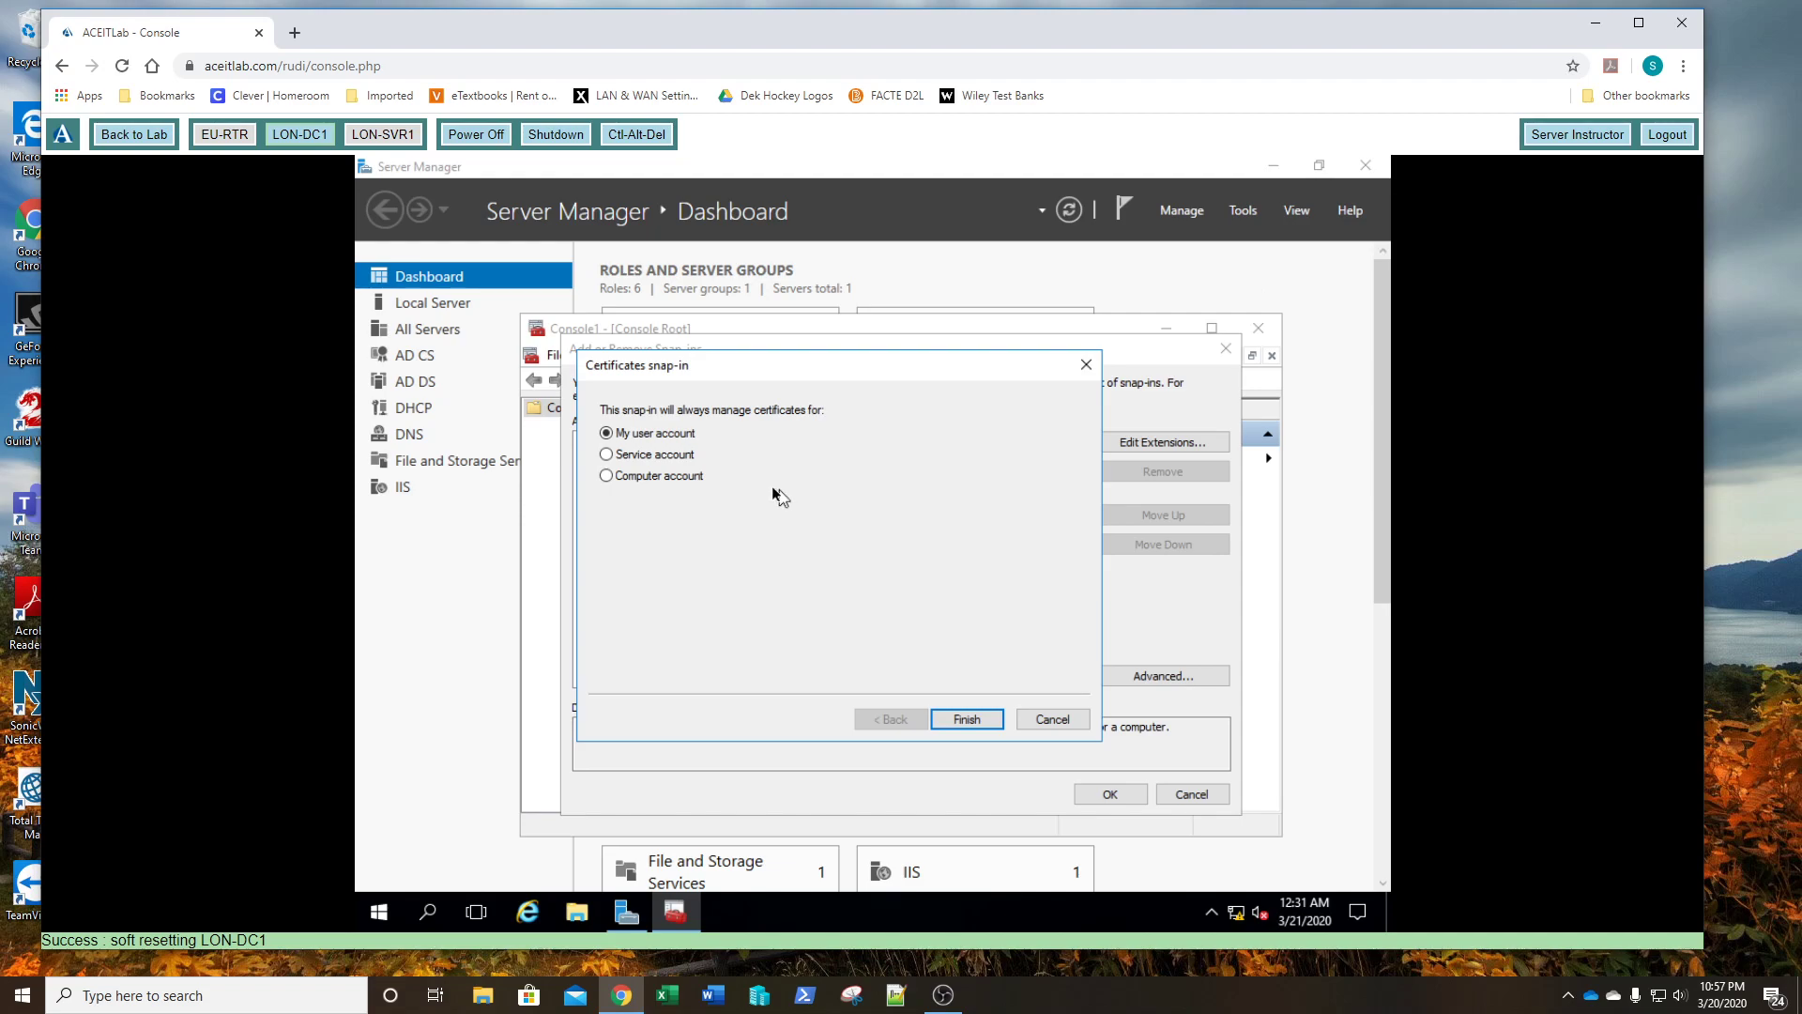
{"action": "left_click", "coordinate": [671, 477]}
{"action": "left_click", "coordinate": [961, 719]}
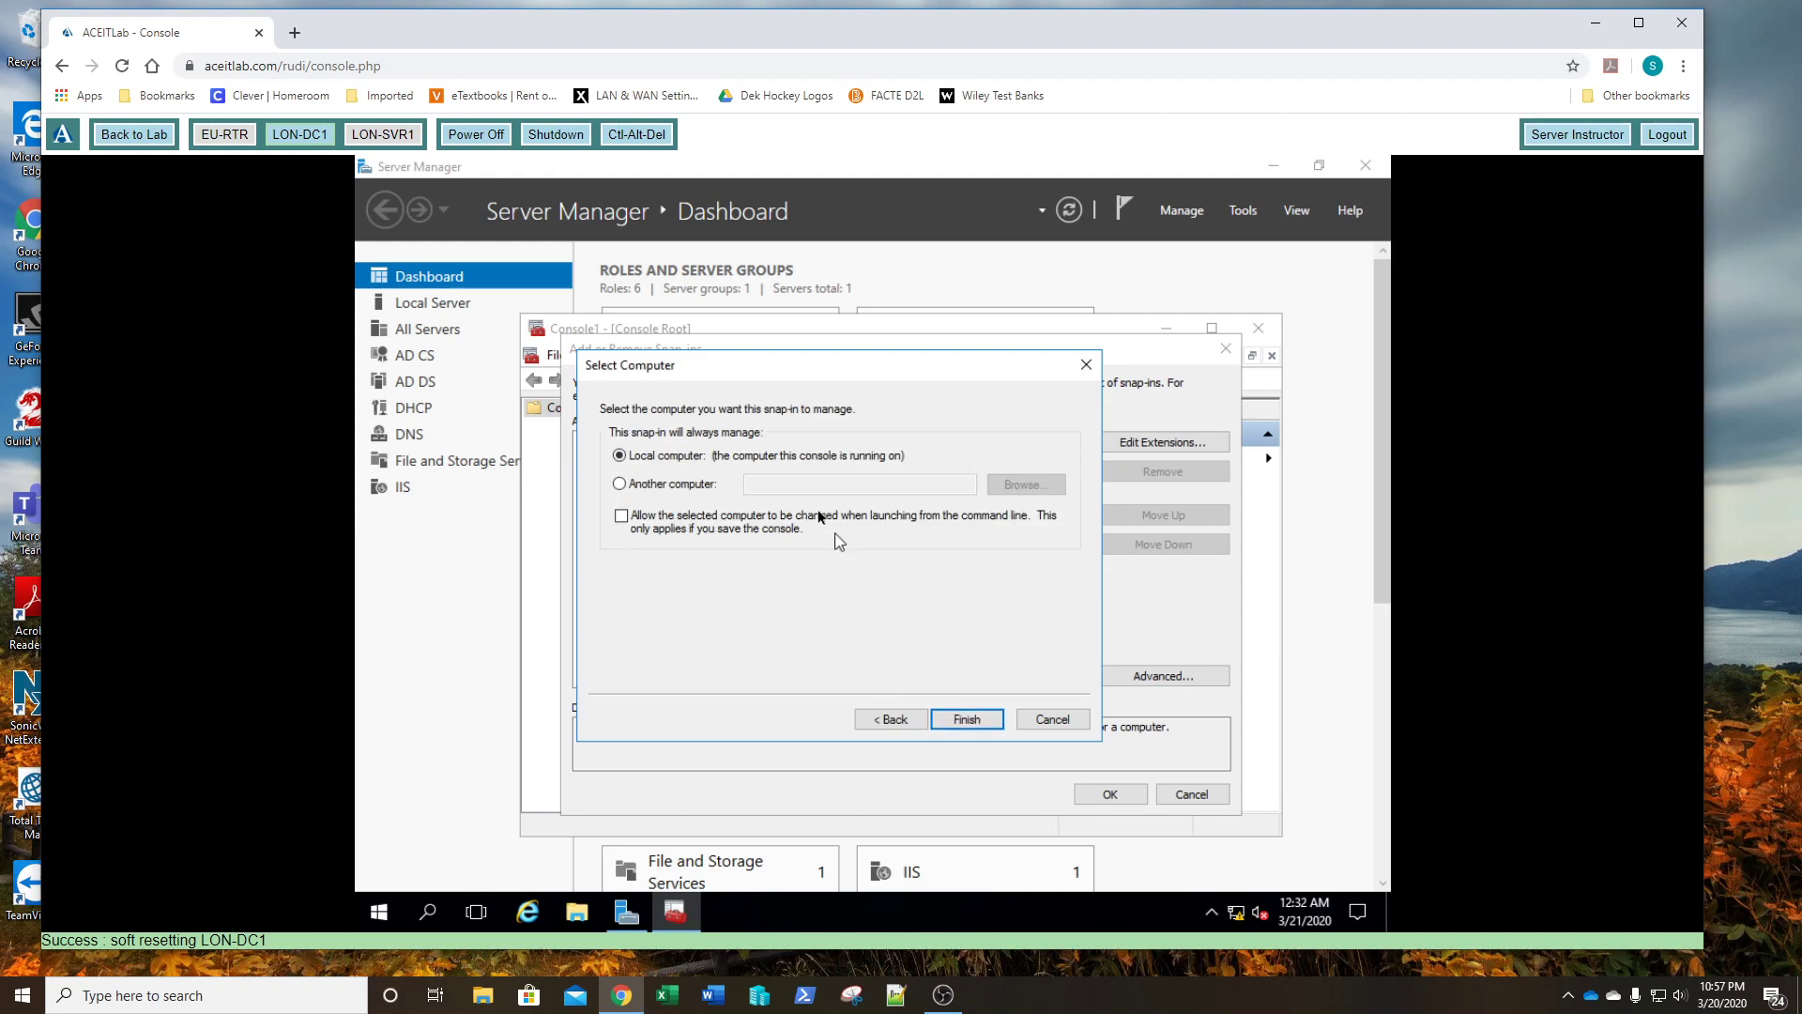
{"action": "left_click", "coordinate": [968, 721]}
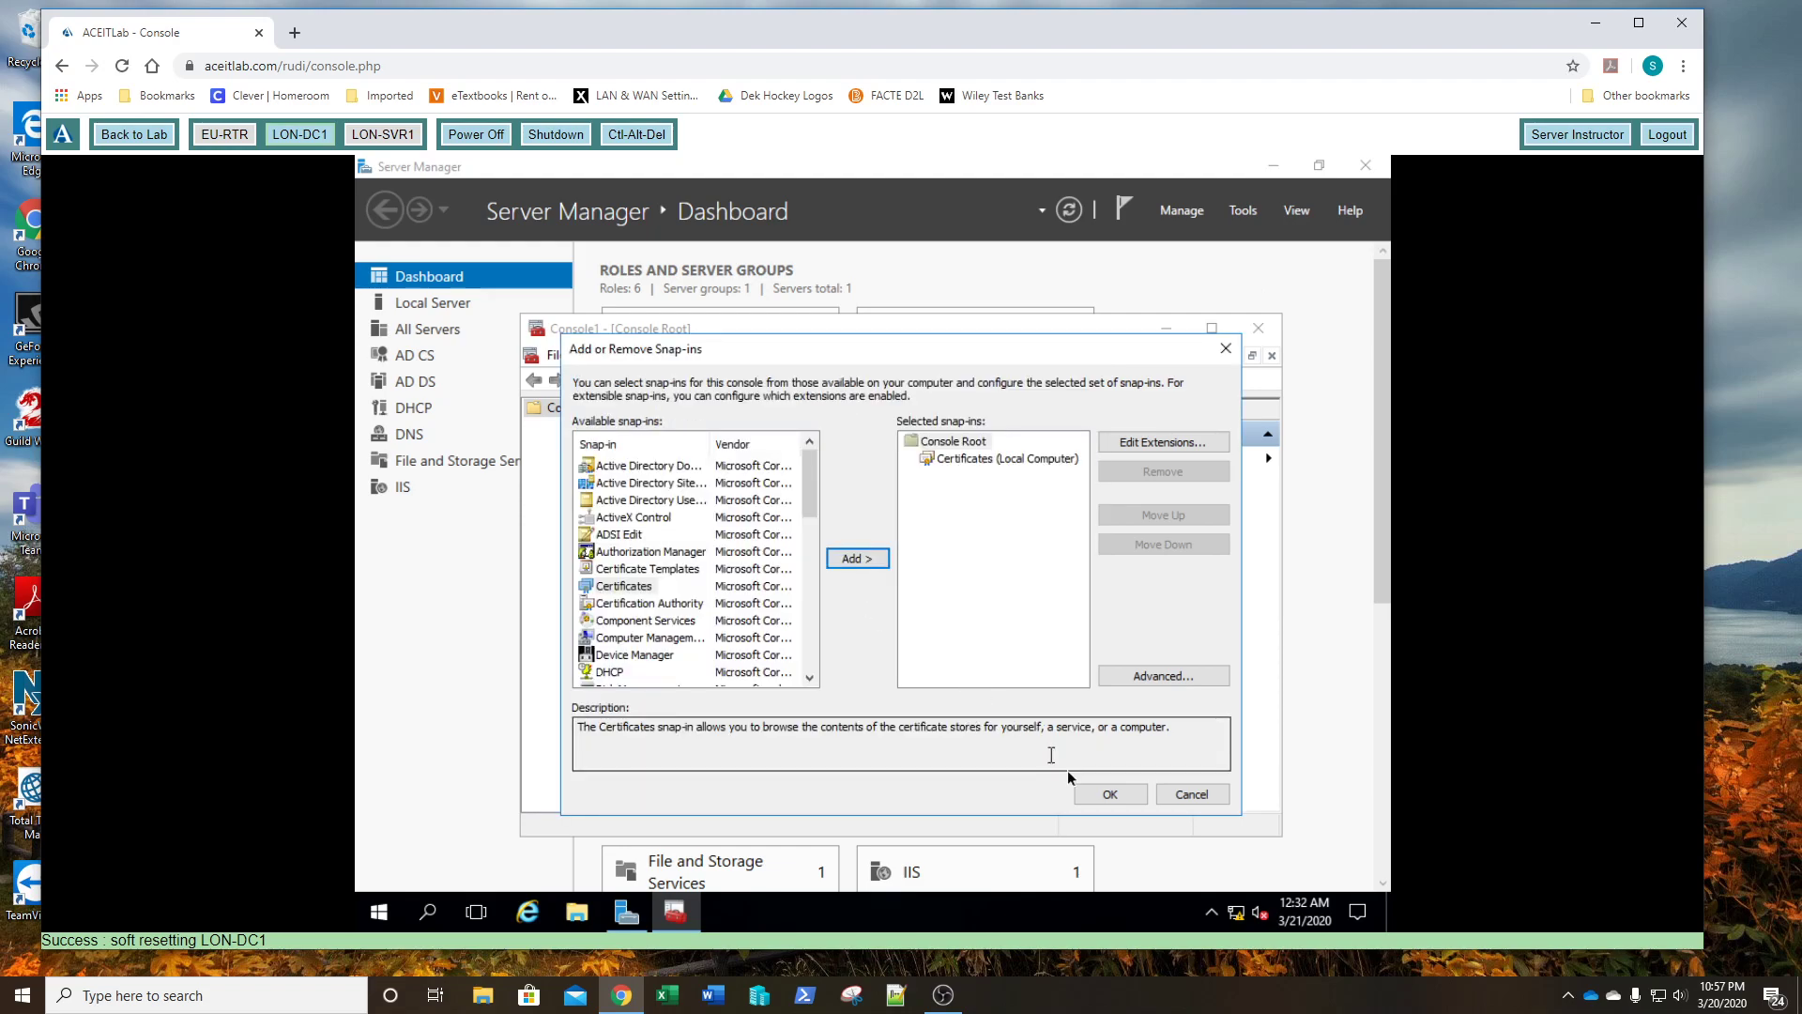
{"action": "left_click", "coordinate": [1110, 796]}
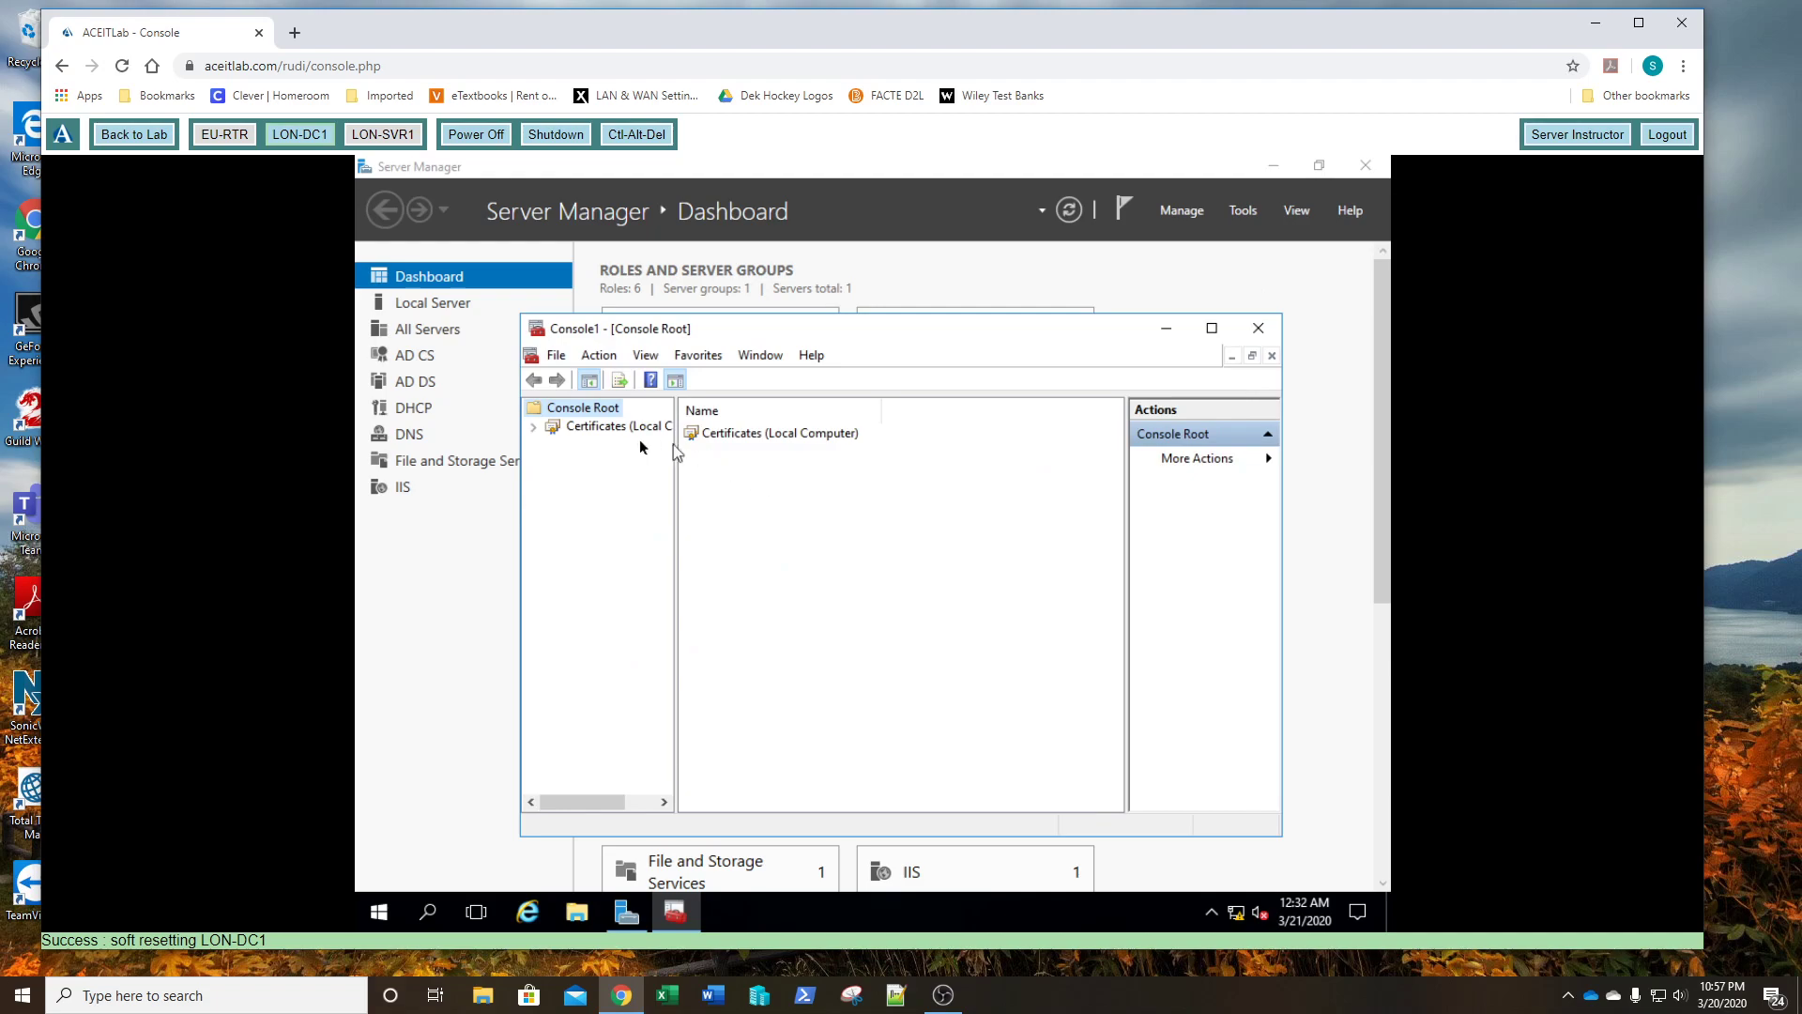
- Navigate to Certificates (Local Computer) > Personal > Certificates and maximize the console window
{"action": "left_click", "coordinate": [571, 431]}
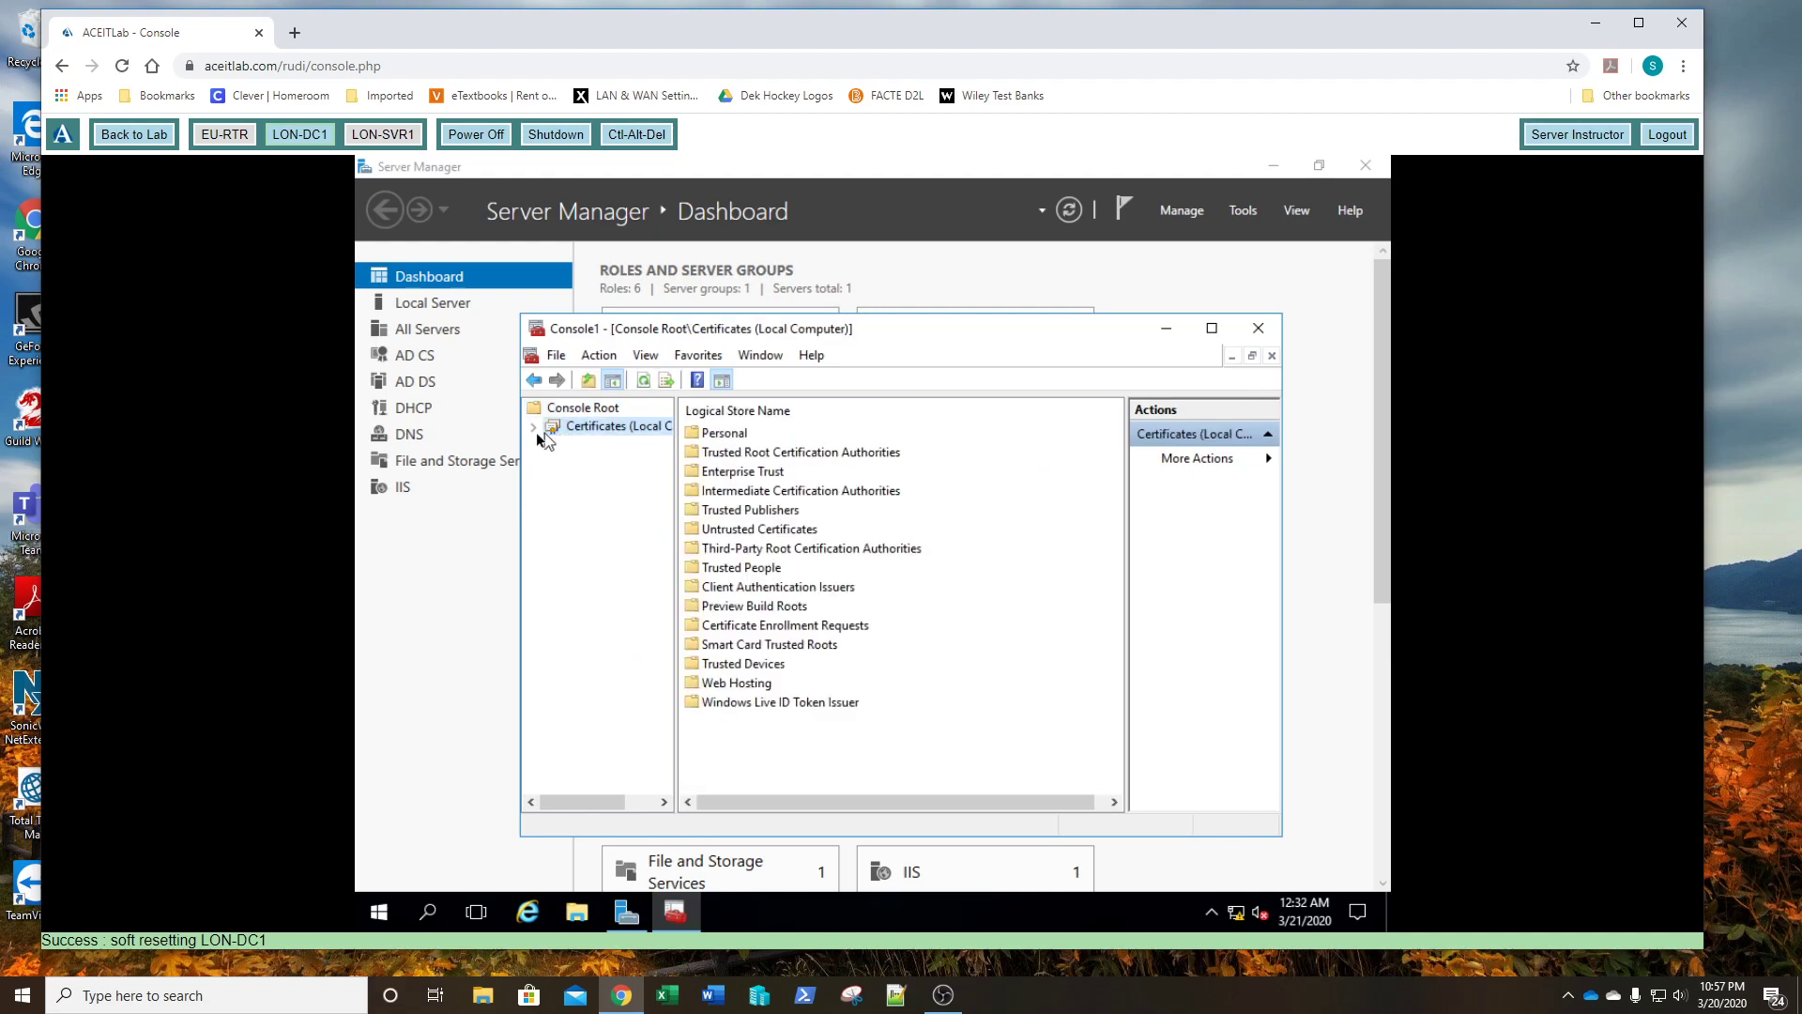
{"action": "left_click", "coordinate": [533, 426]}
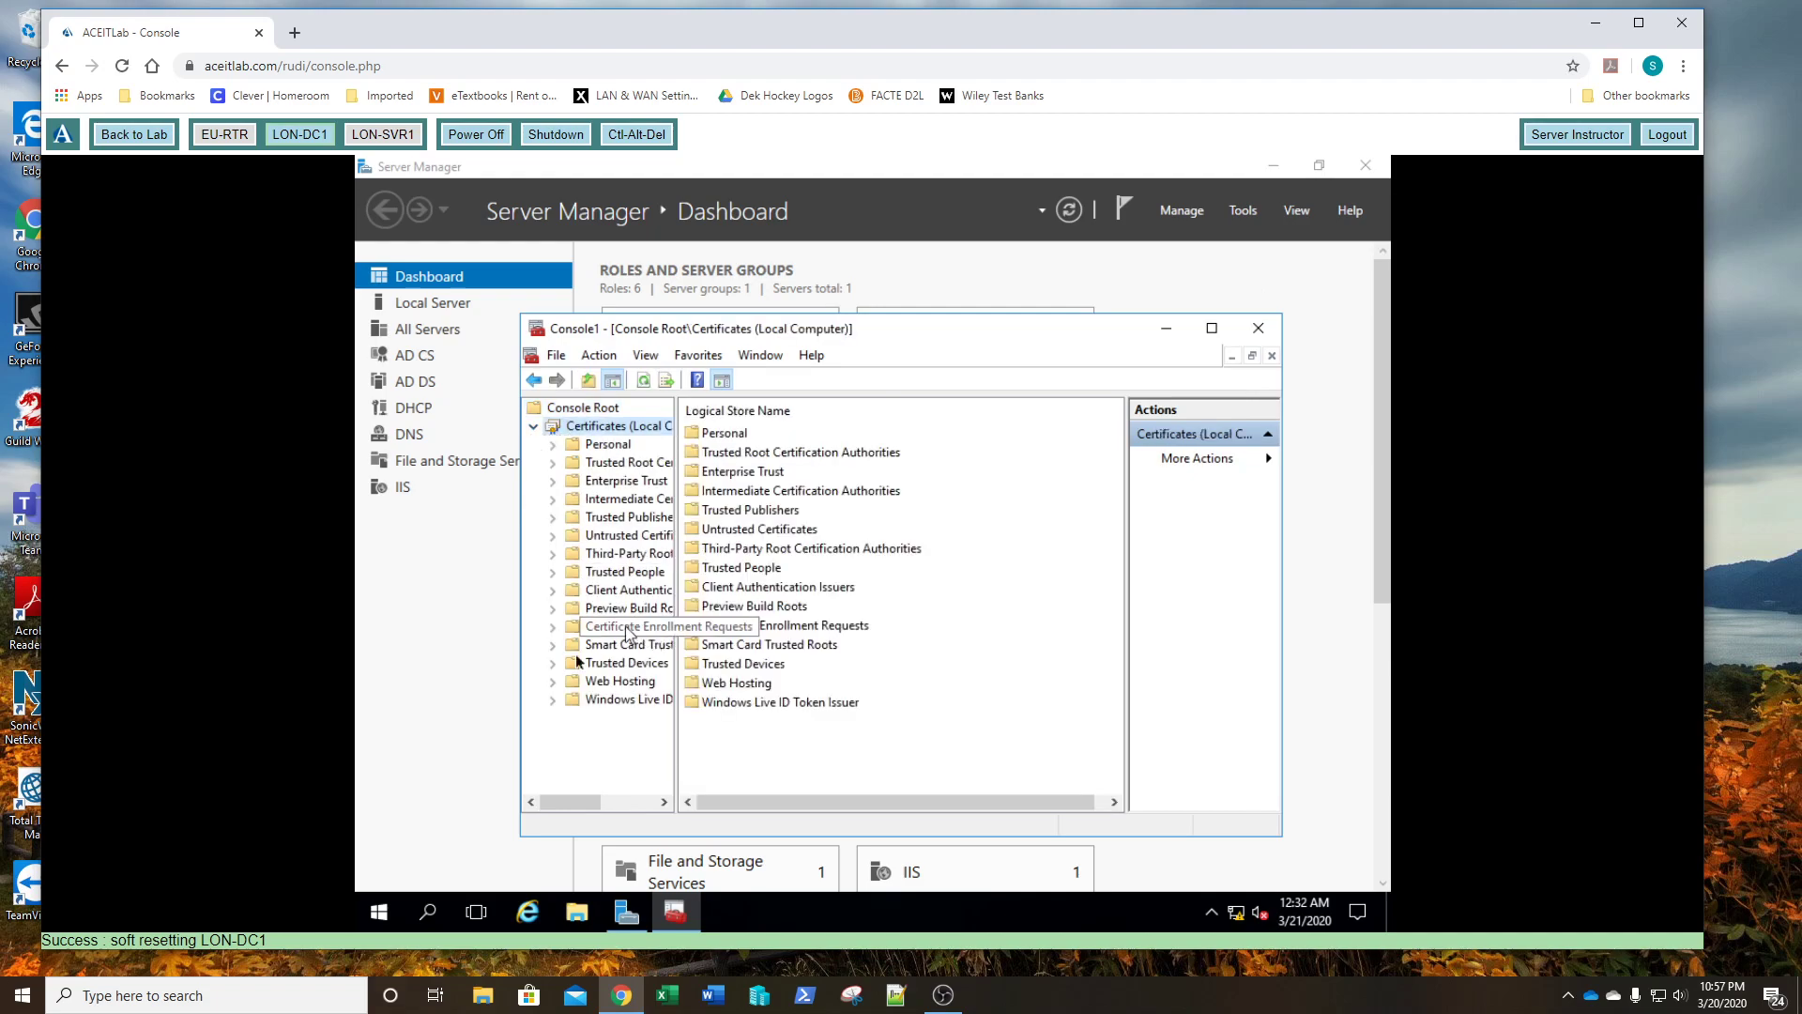
{"action": "left_click_drag", "start_coordinate": [517, 700], "coordinate": [413, 714]}
{"action": "left_click_drag", "start_coordinate": [569, 699], "coordinate": [668, 704]}
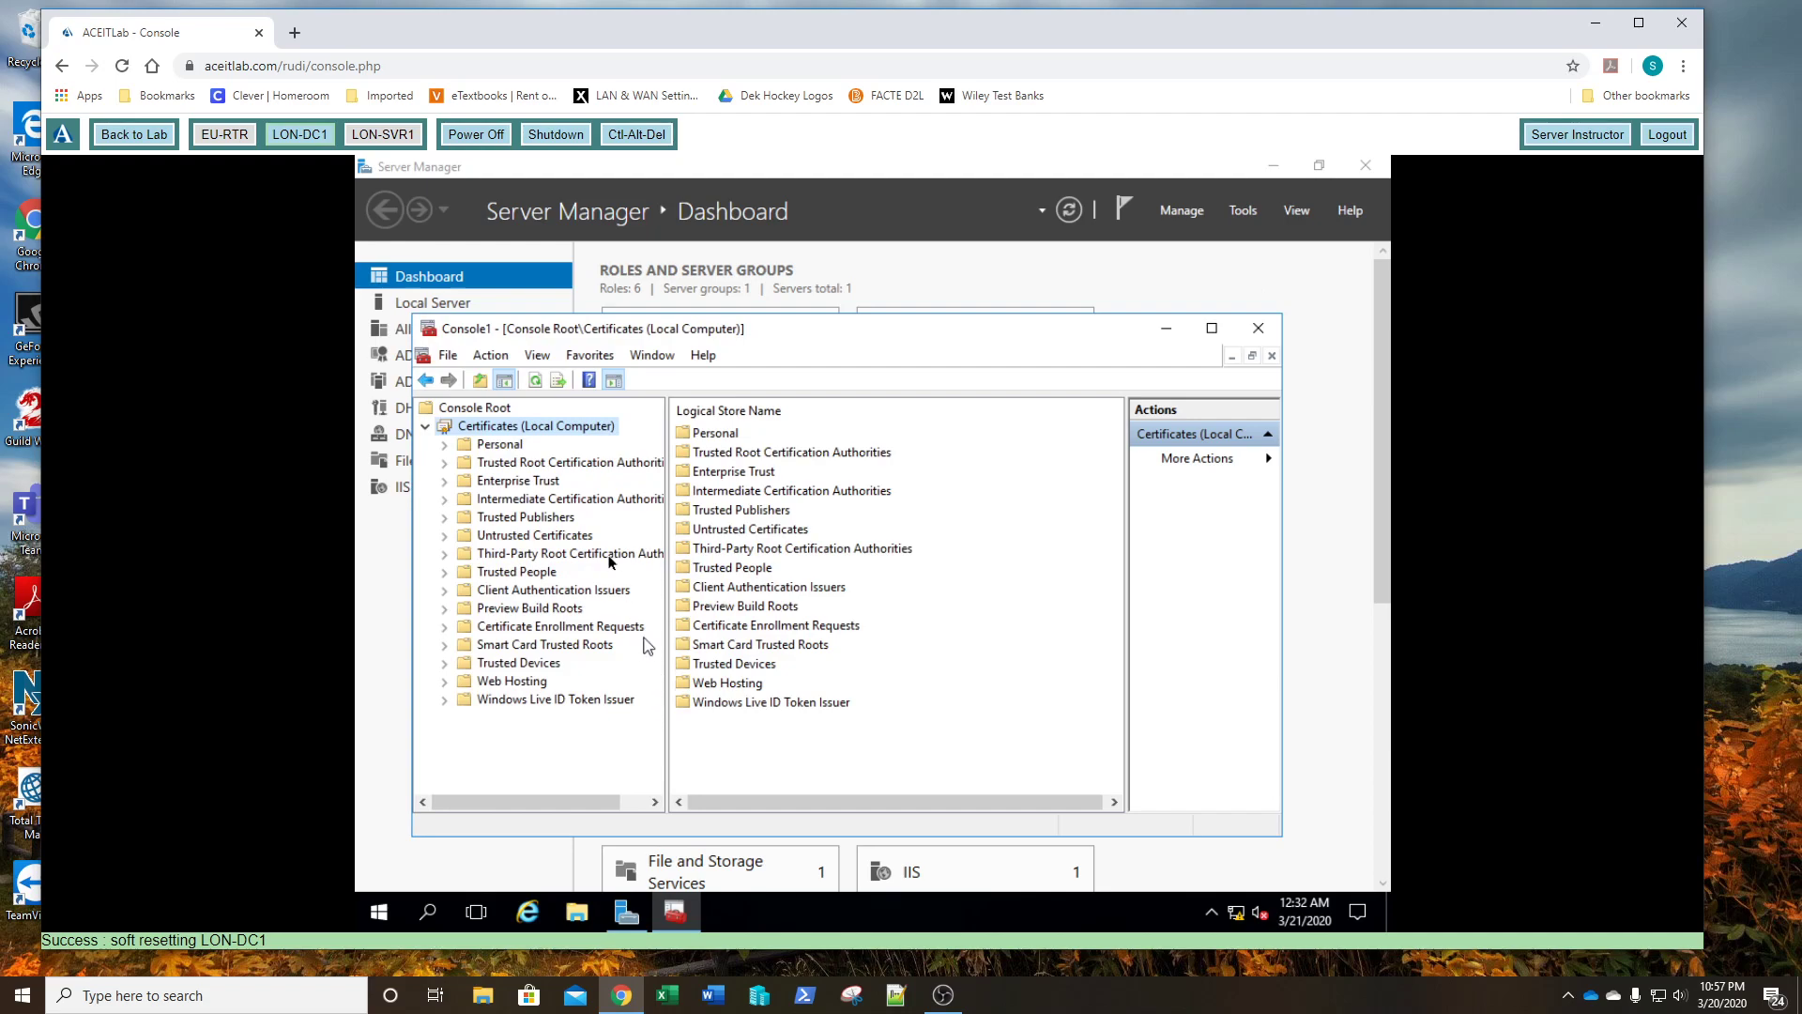
{"action": "left_click", "coordinate": [474, 446]}
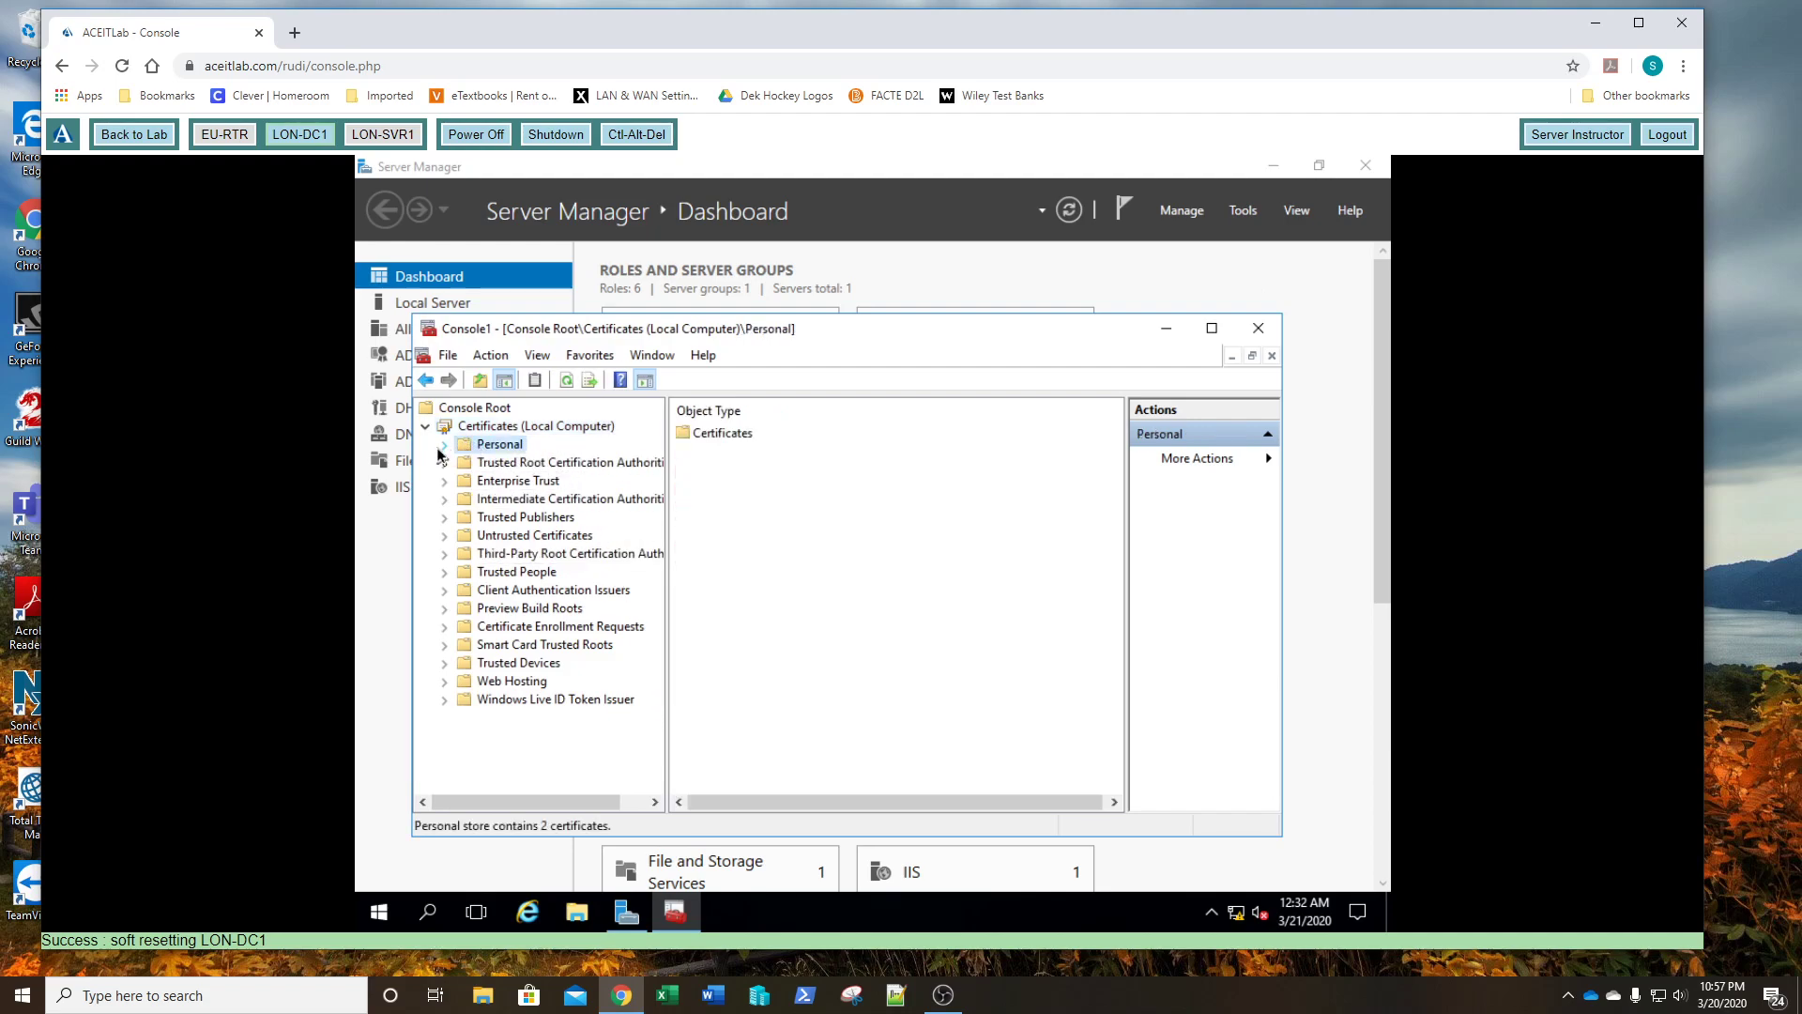
{"action": "left_click", "coordinate": [446, 447]}
{"action": "left_click", "coordinate": [512, 465]}
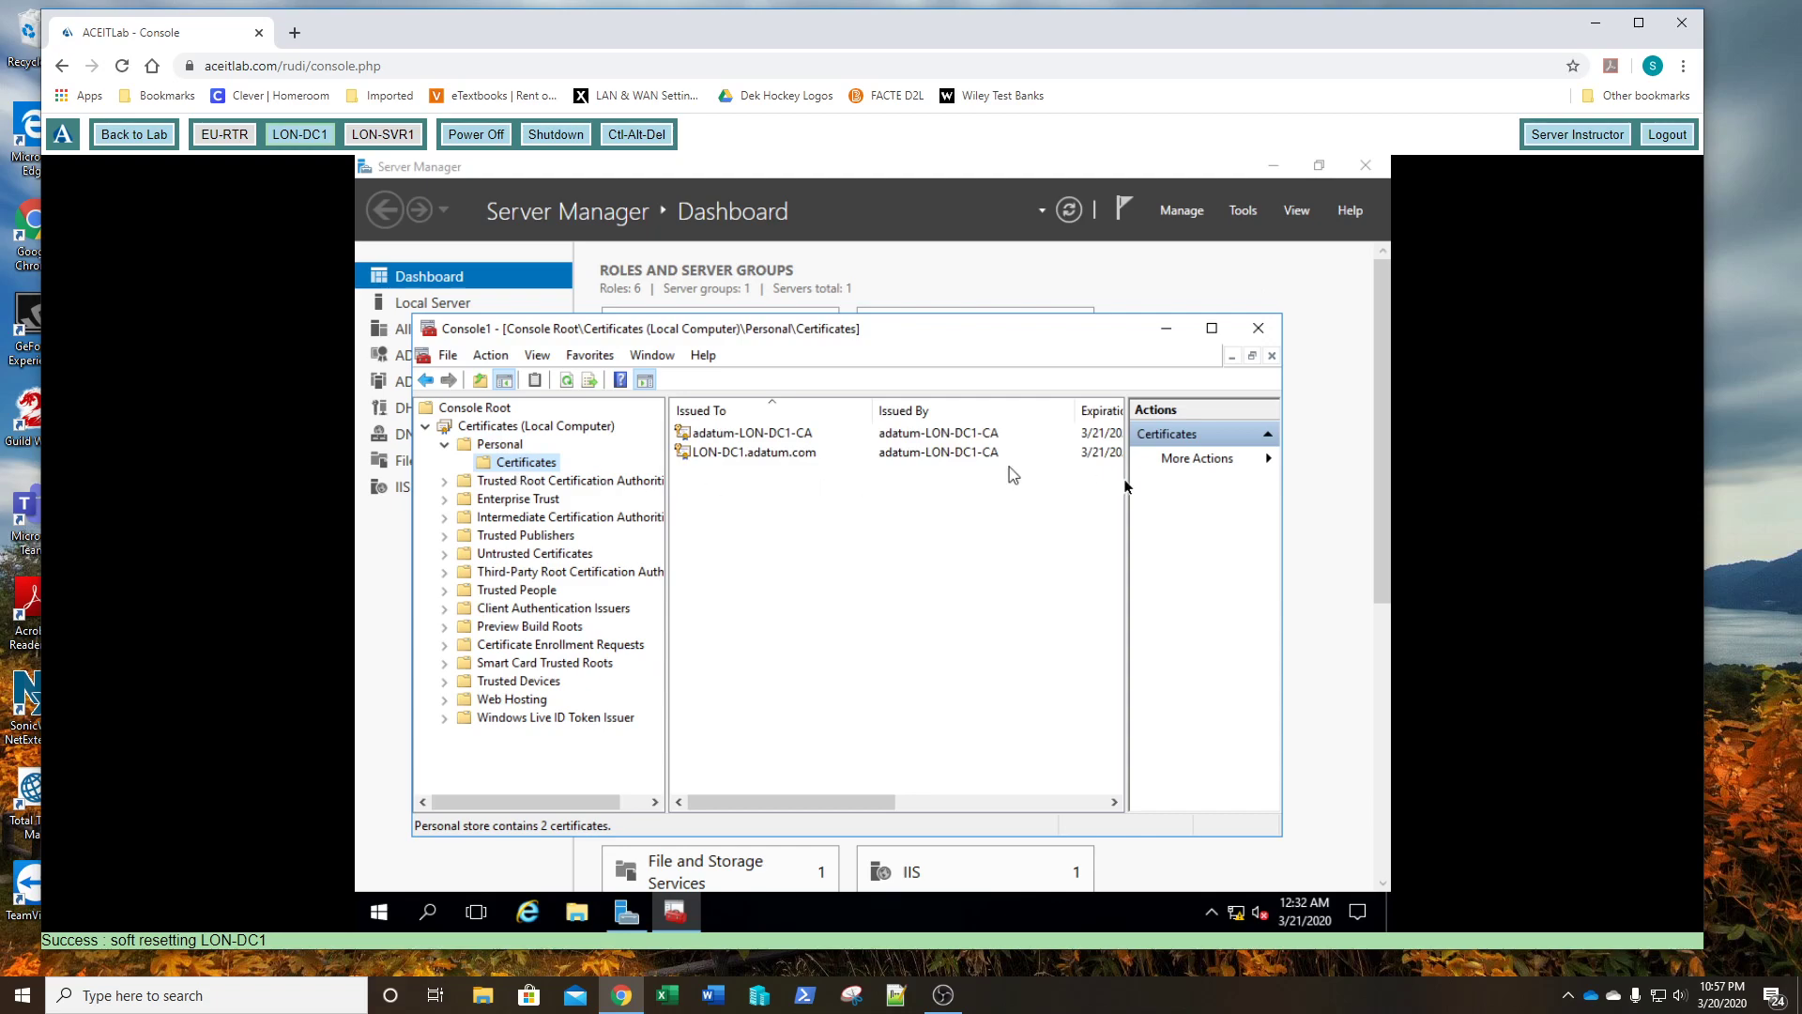
{"action": "left_click", "coordinate": [1217, 331]}
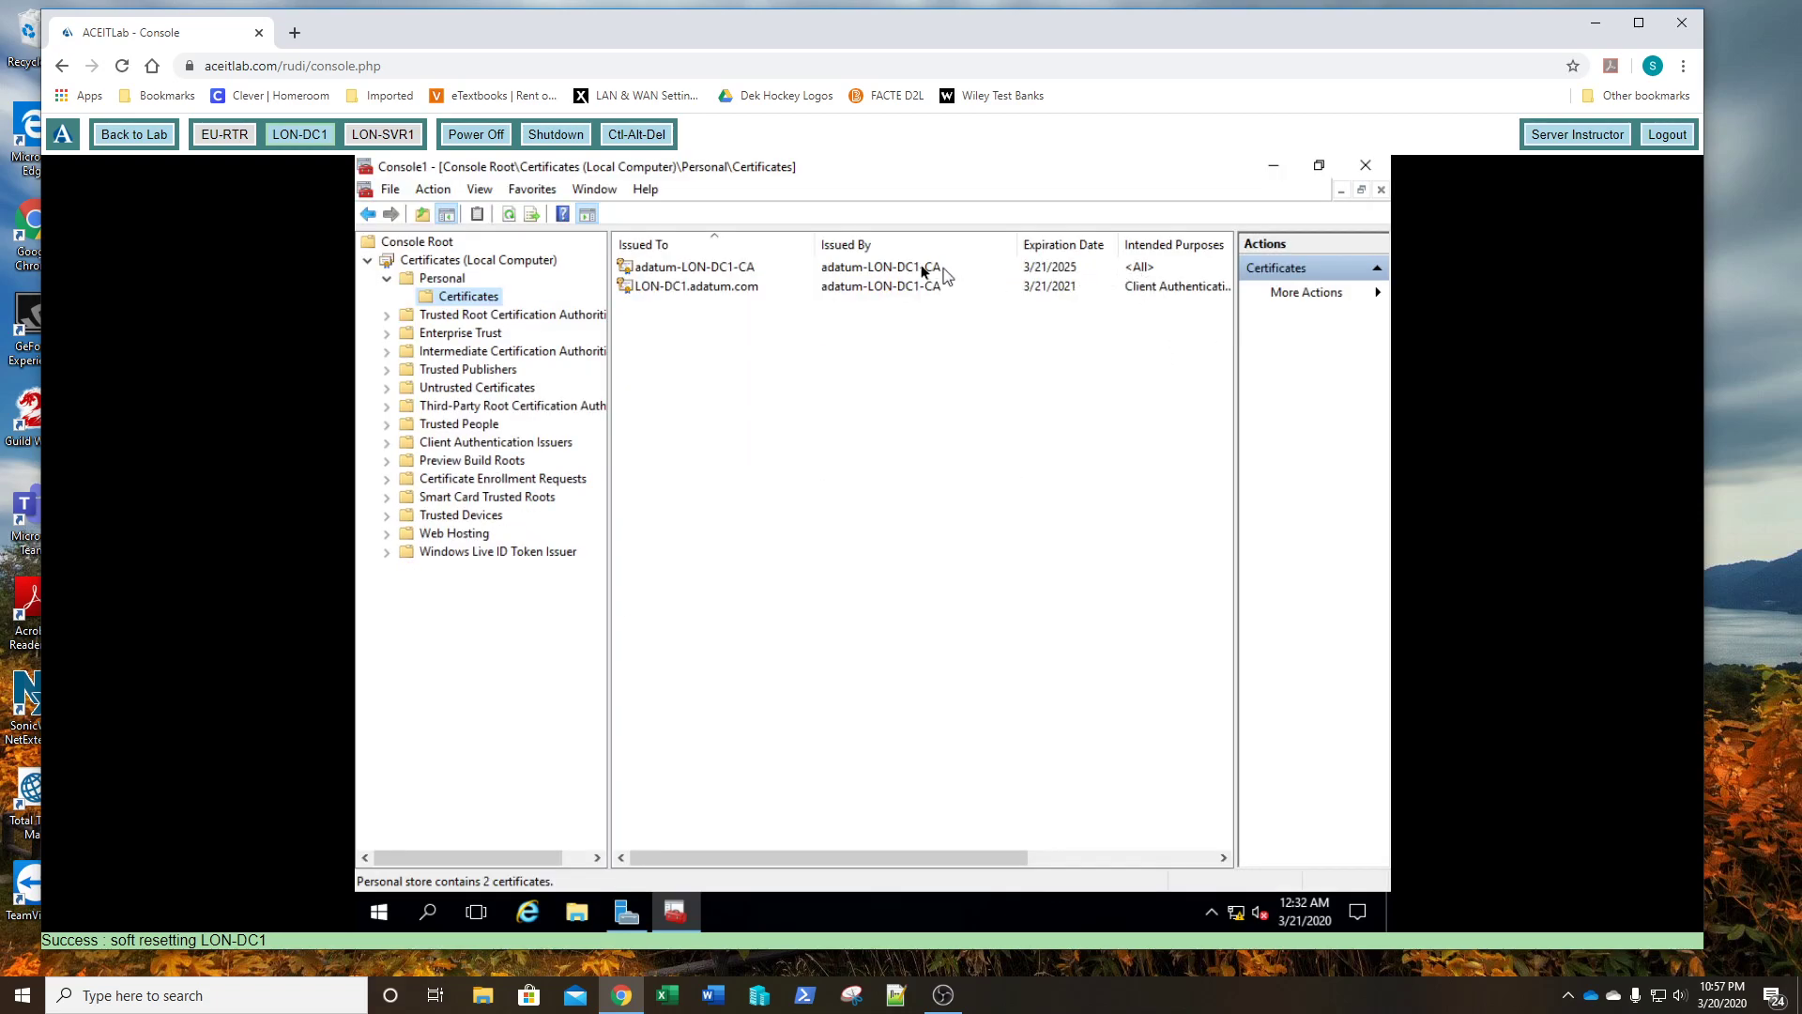
- Inspect the adatum-LON-DC1-CA certificate and the LON-DC1.adatum.com certificate expiring 3/21/2021
{"action": "left_click", "coordinate": [717, 271]}
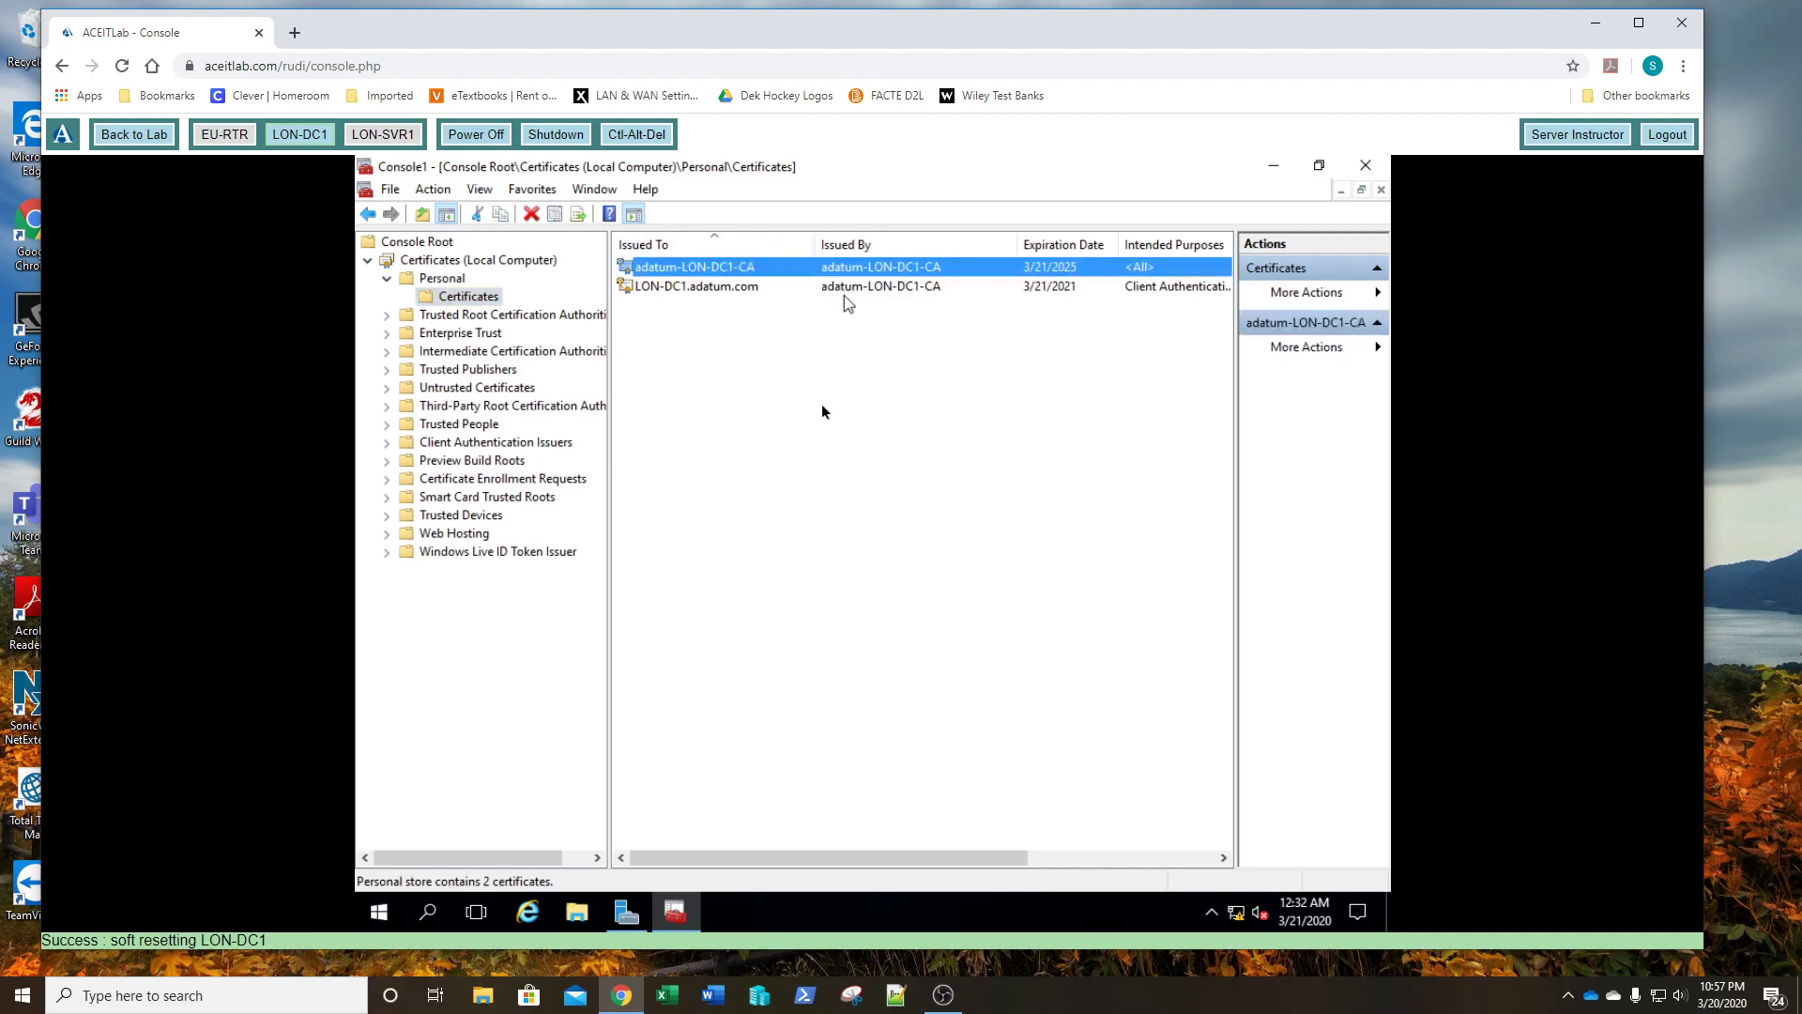
{"action": "left_click_drag", "start_coordinate": [854, 856], "coordinate": [1067, 864]}
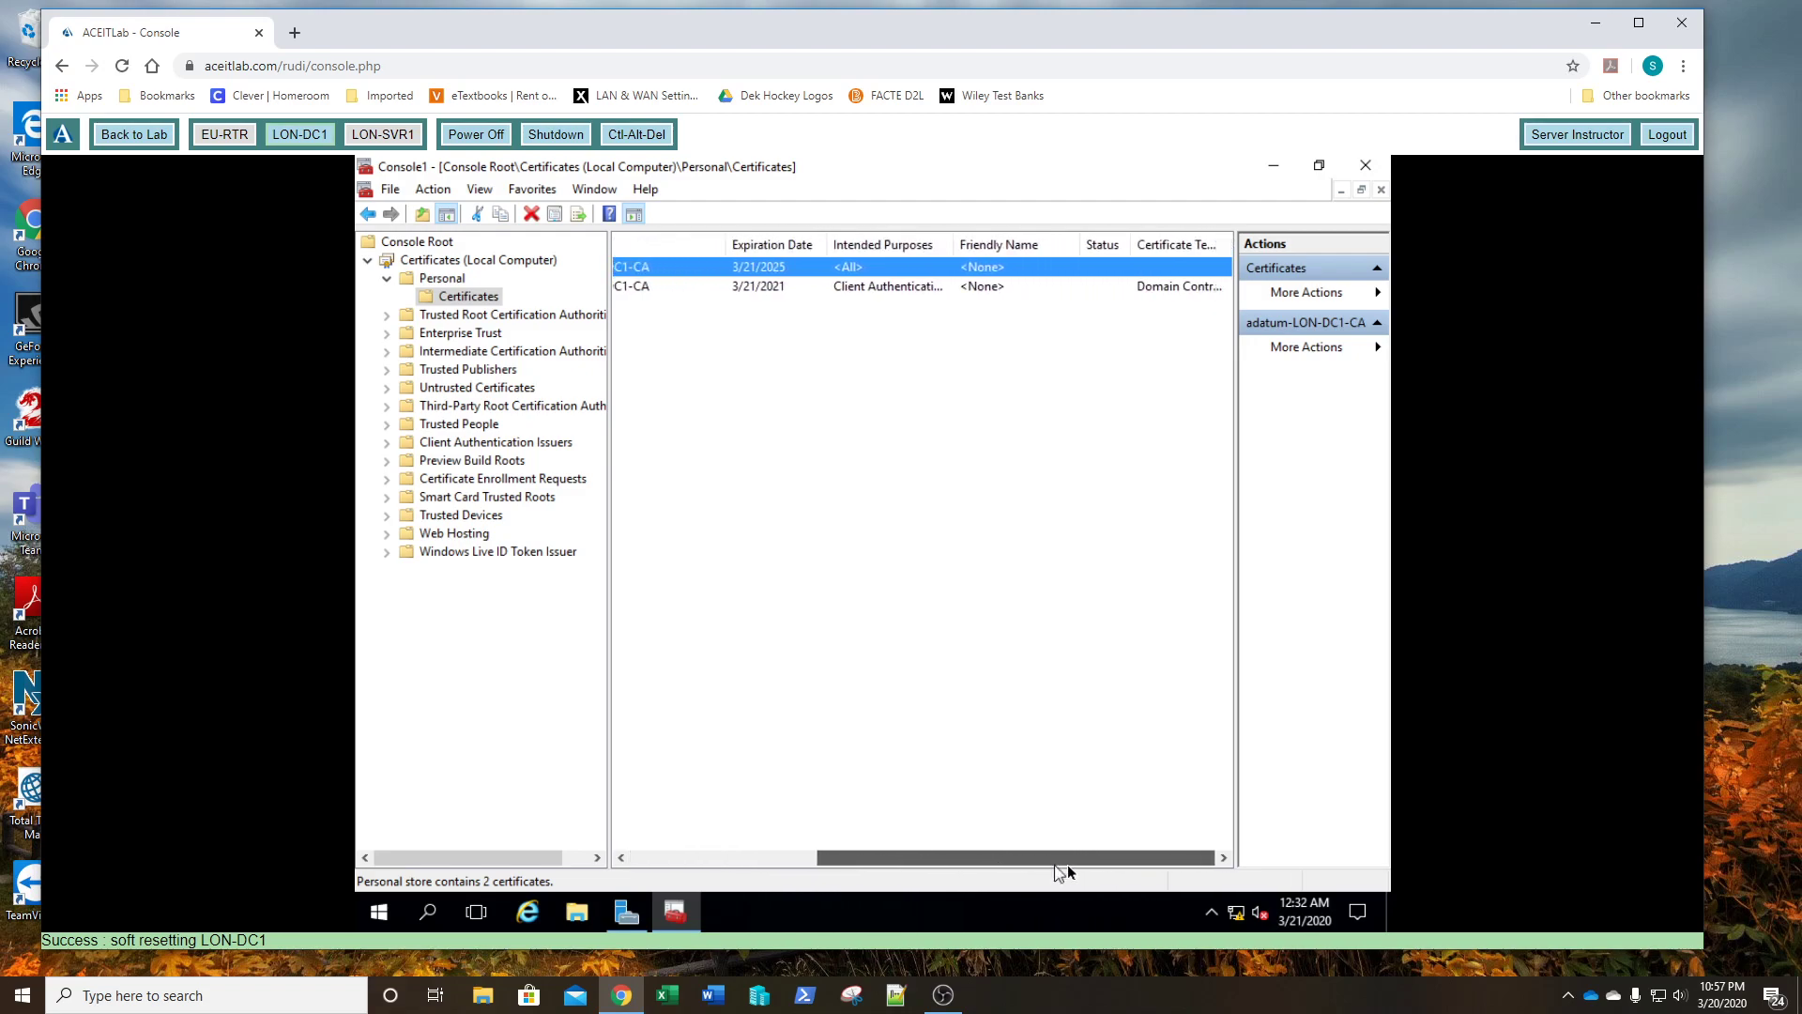
{"action": "left_click", "coordinate": [1183, 287]}
{"action": "left_click_drag", "start_coordinate": [1143, 854], "coordinate": [883, 872]}
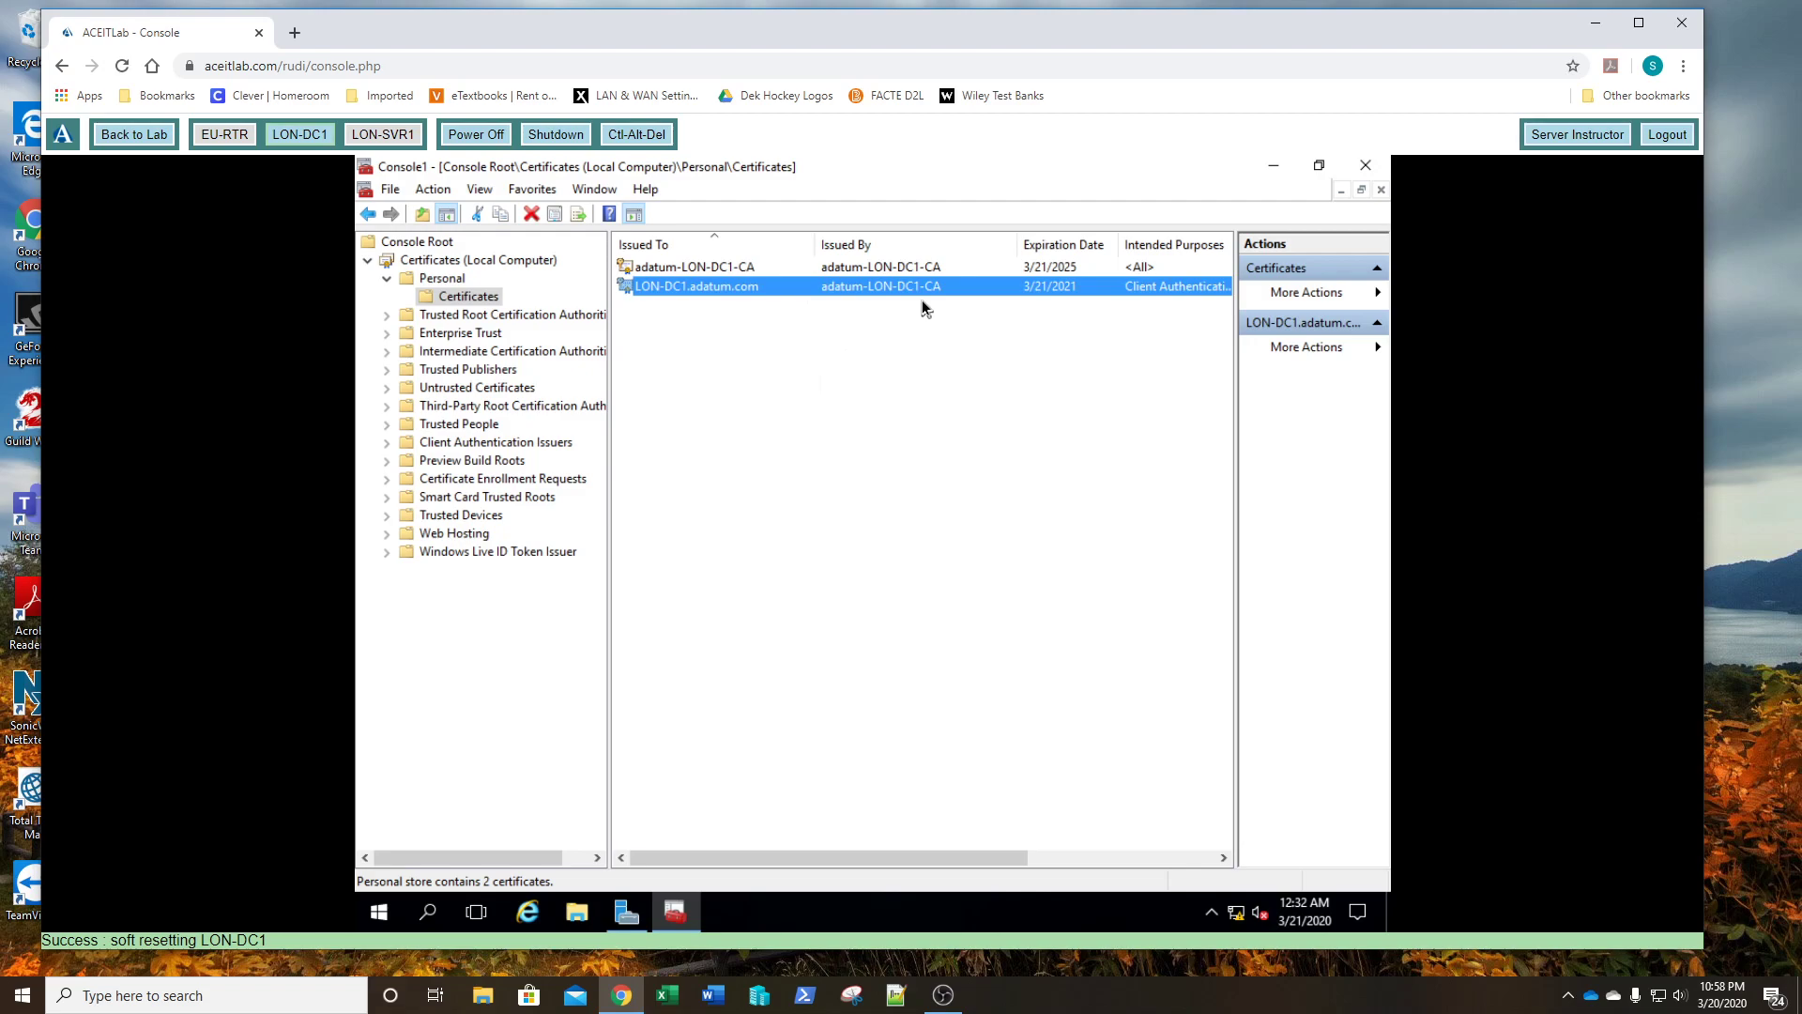
- Start Request New Certificate on Personal Certificates and proceed through Active Directory Enrollment Policy
{"action": "right_click", "coordinate": [463, 302]}
{"action": "mouse_move", "coordinate": [554, 320]}
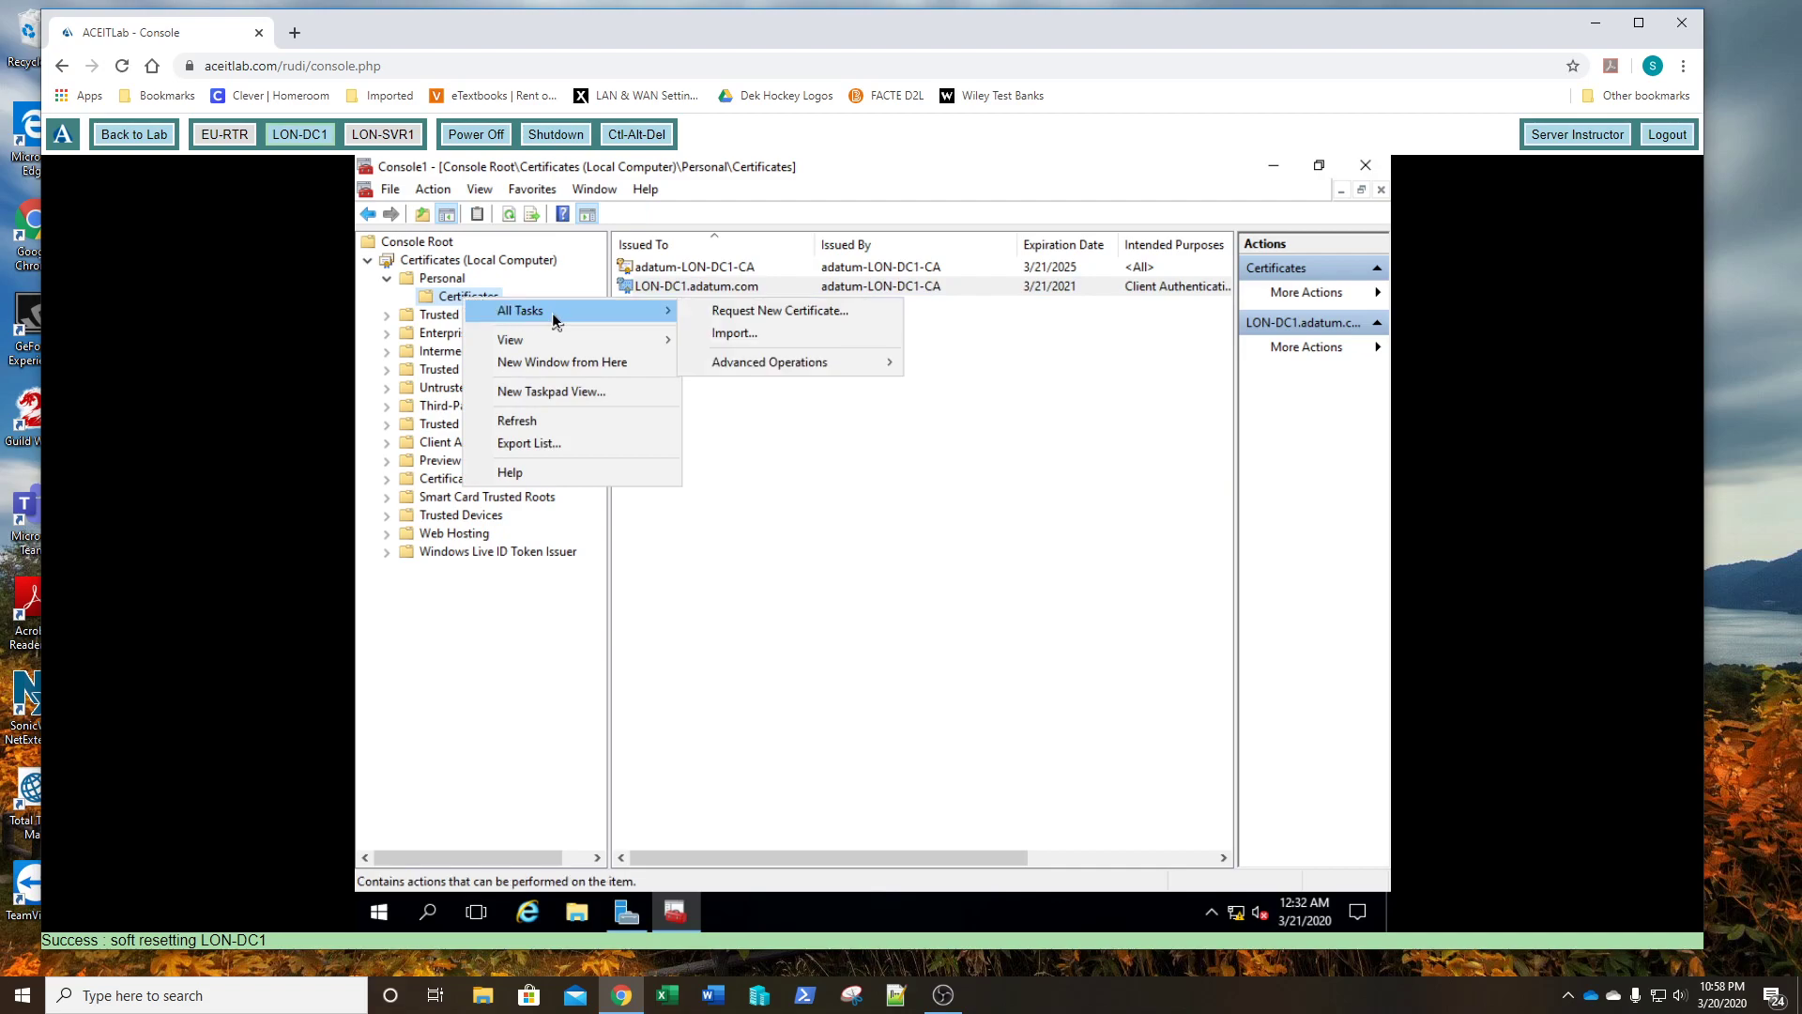
{"action": "left_click", "coordinate": [719, 312]}
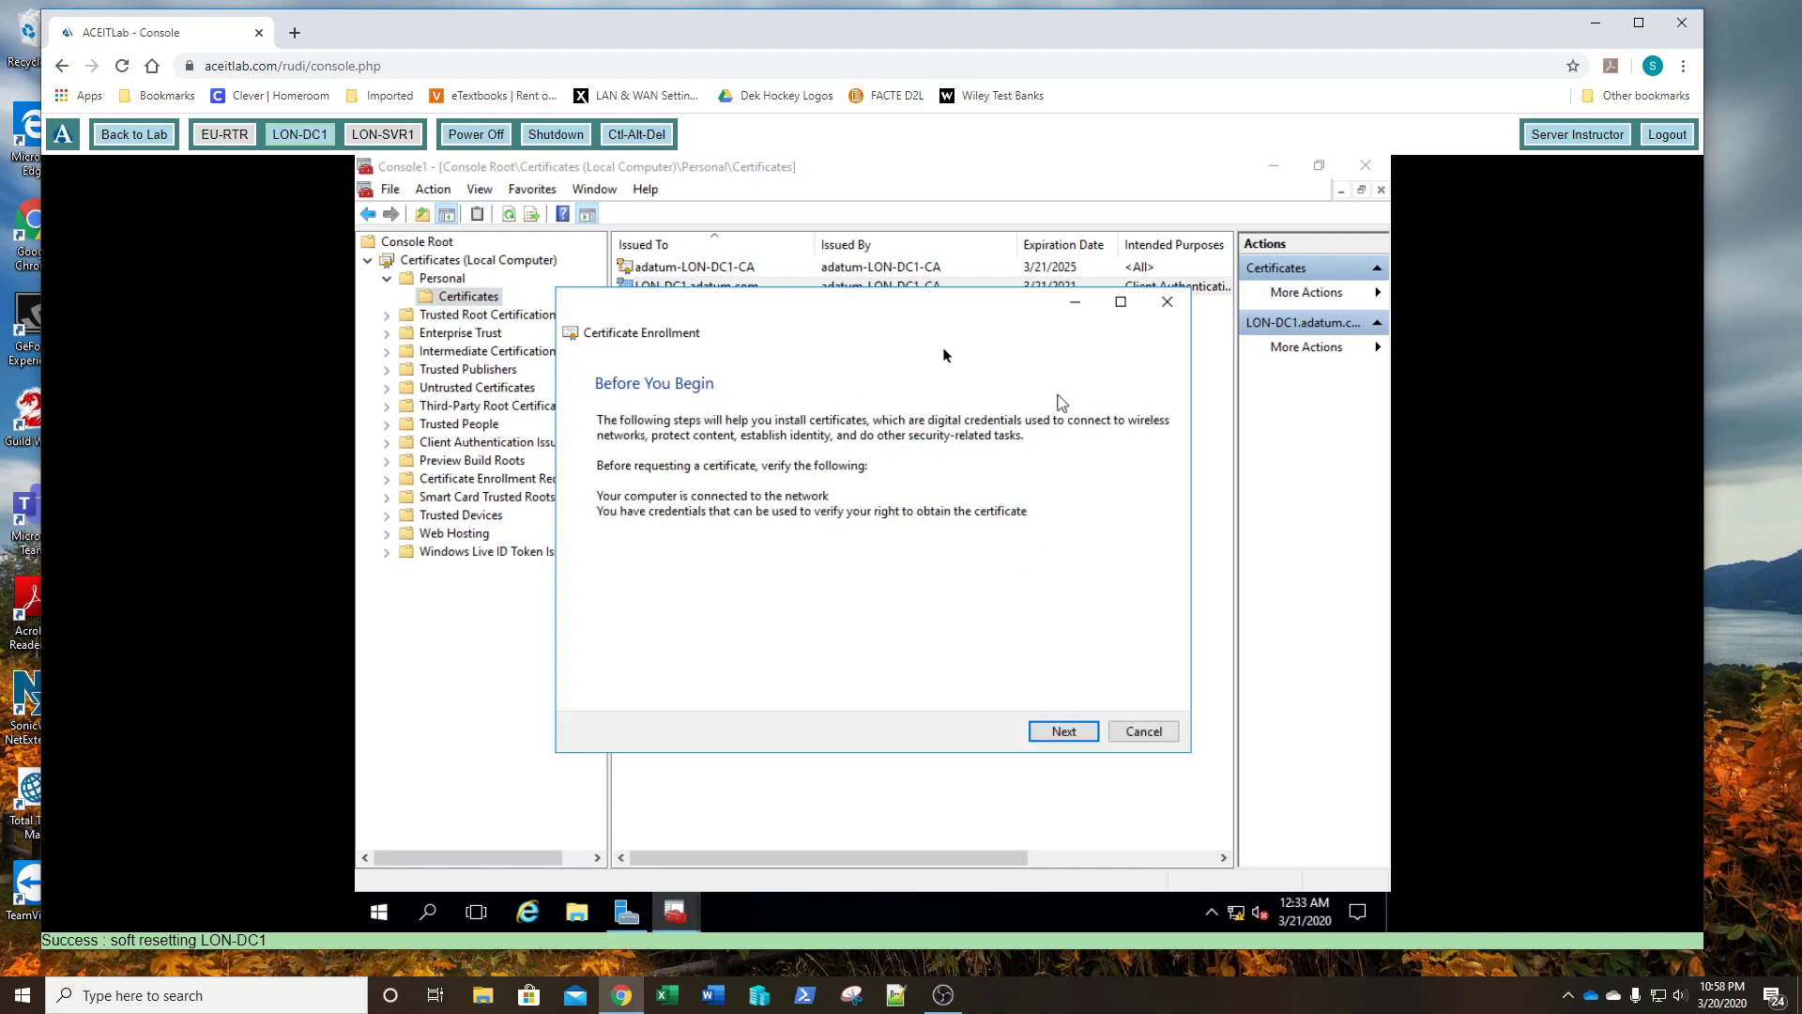
{"action": "left_click", "coordinate": [1067, 731]}
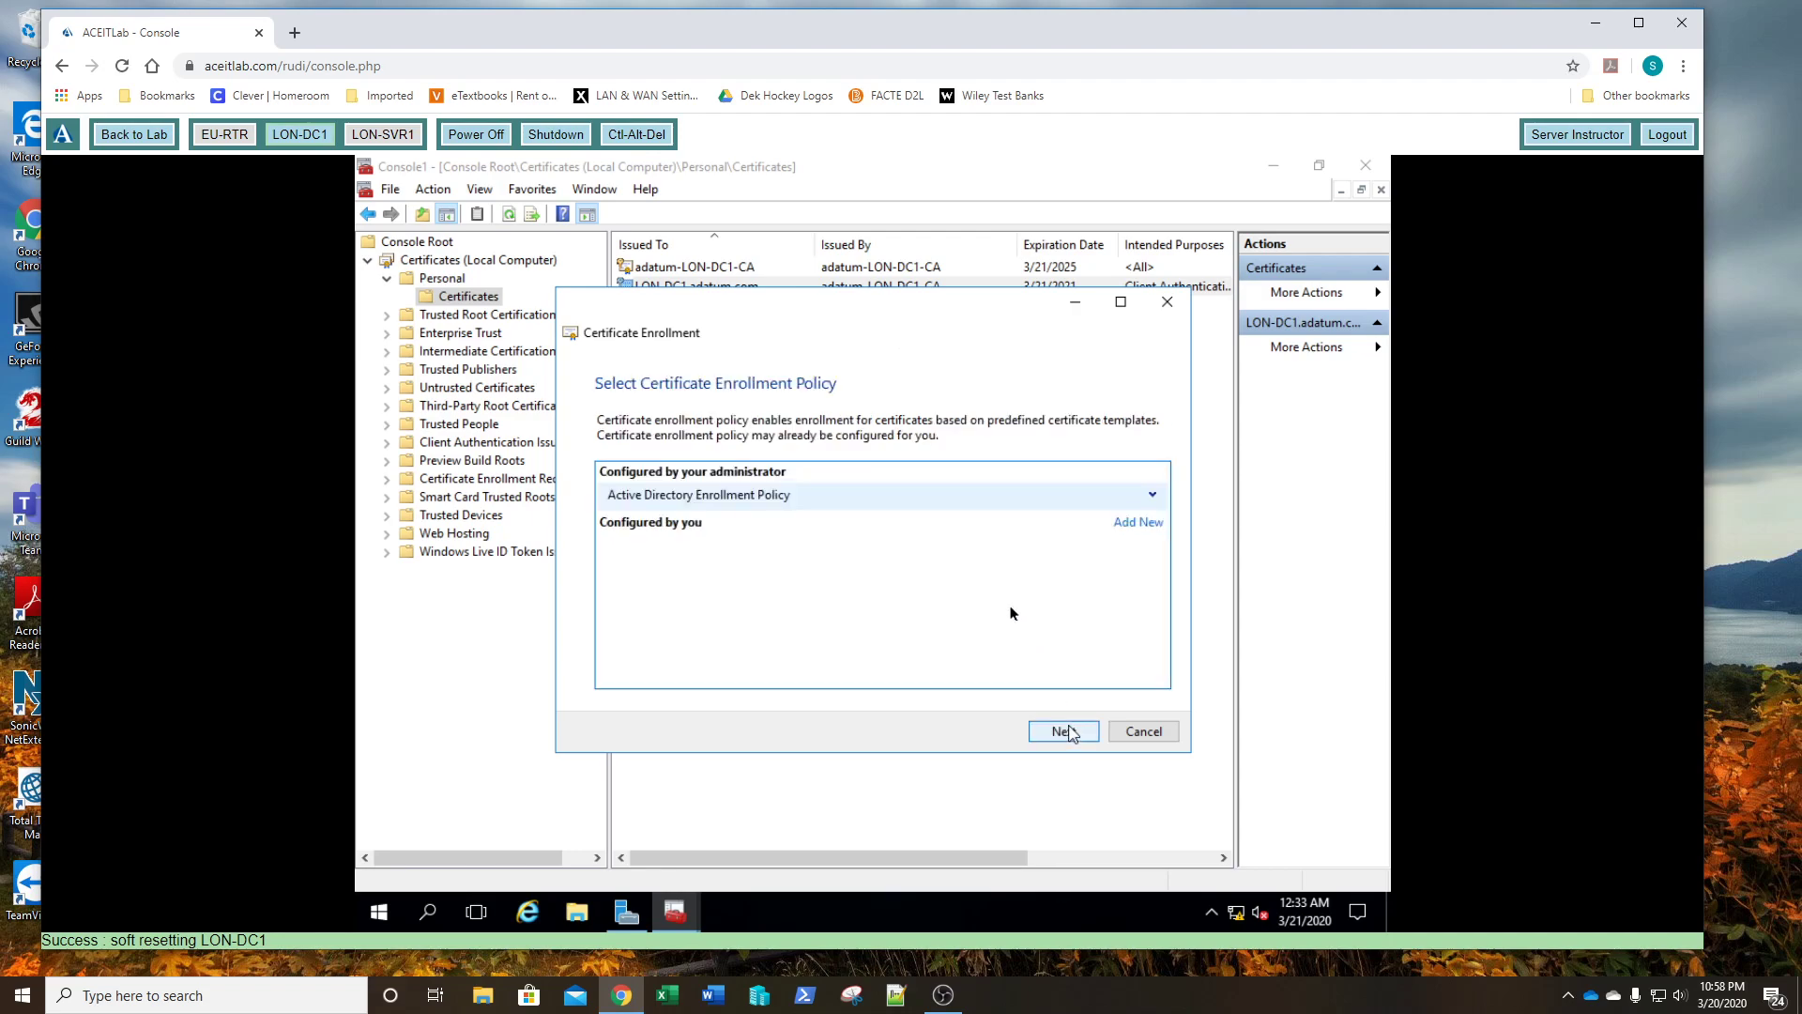
{"action": "left_click", "coordinate": [1058, 733]}
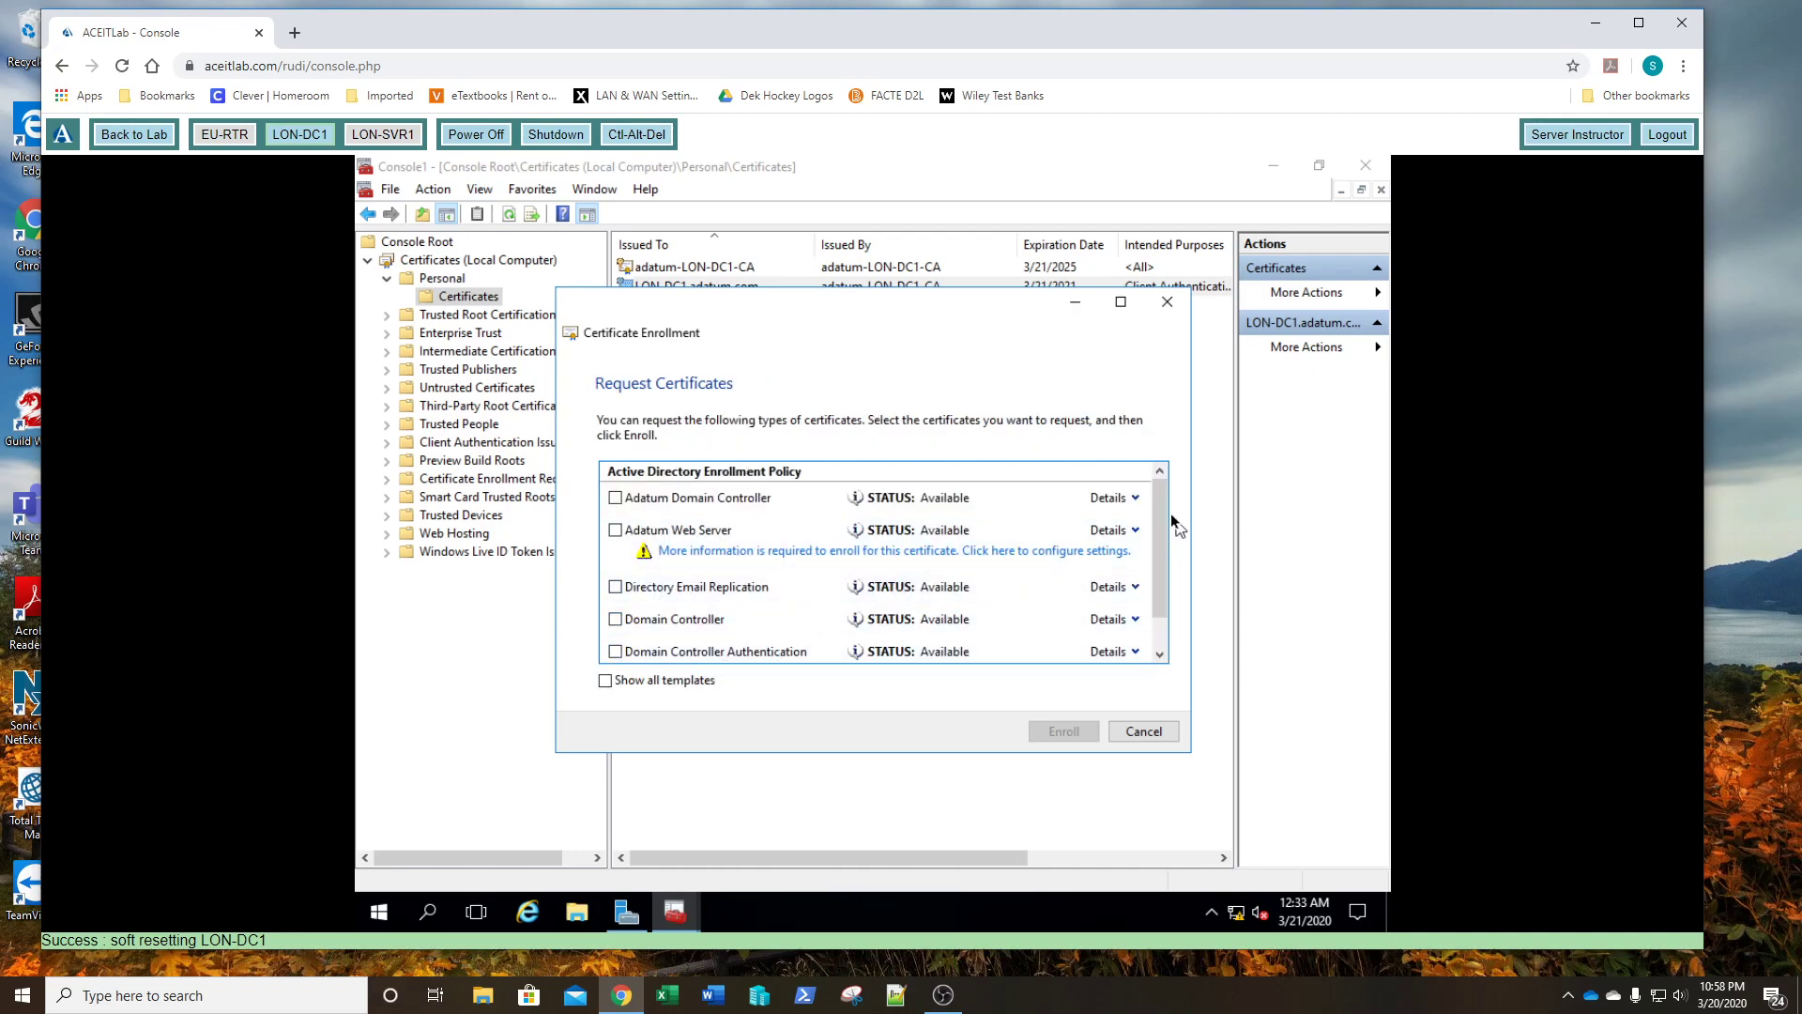
{"action": "mouse_move", "coordinate": [1161, 513]}
{"action": "left_mouse_down"}
{"action": "mouse_move", "coordinate": [1167, 575]}
{"action": "mouse_move", "coordinate": [1171, 489]}
{"action": "left_mouse_up"}
- Add the subject Common name CN=LON-DC1.adatum.com to the Adatum Web Server request
{"action": "left_click", "coordinate": [827, 552]}
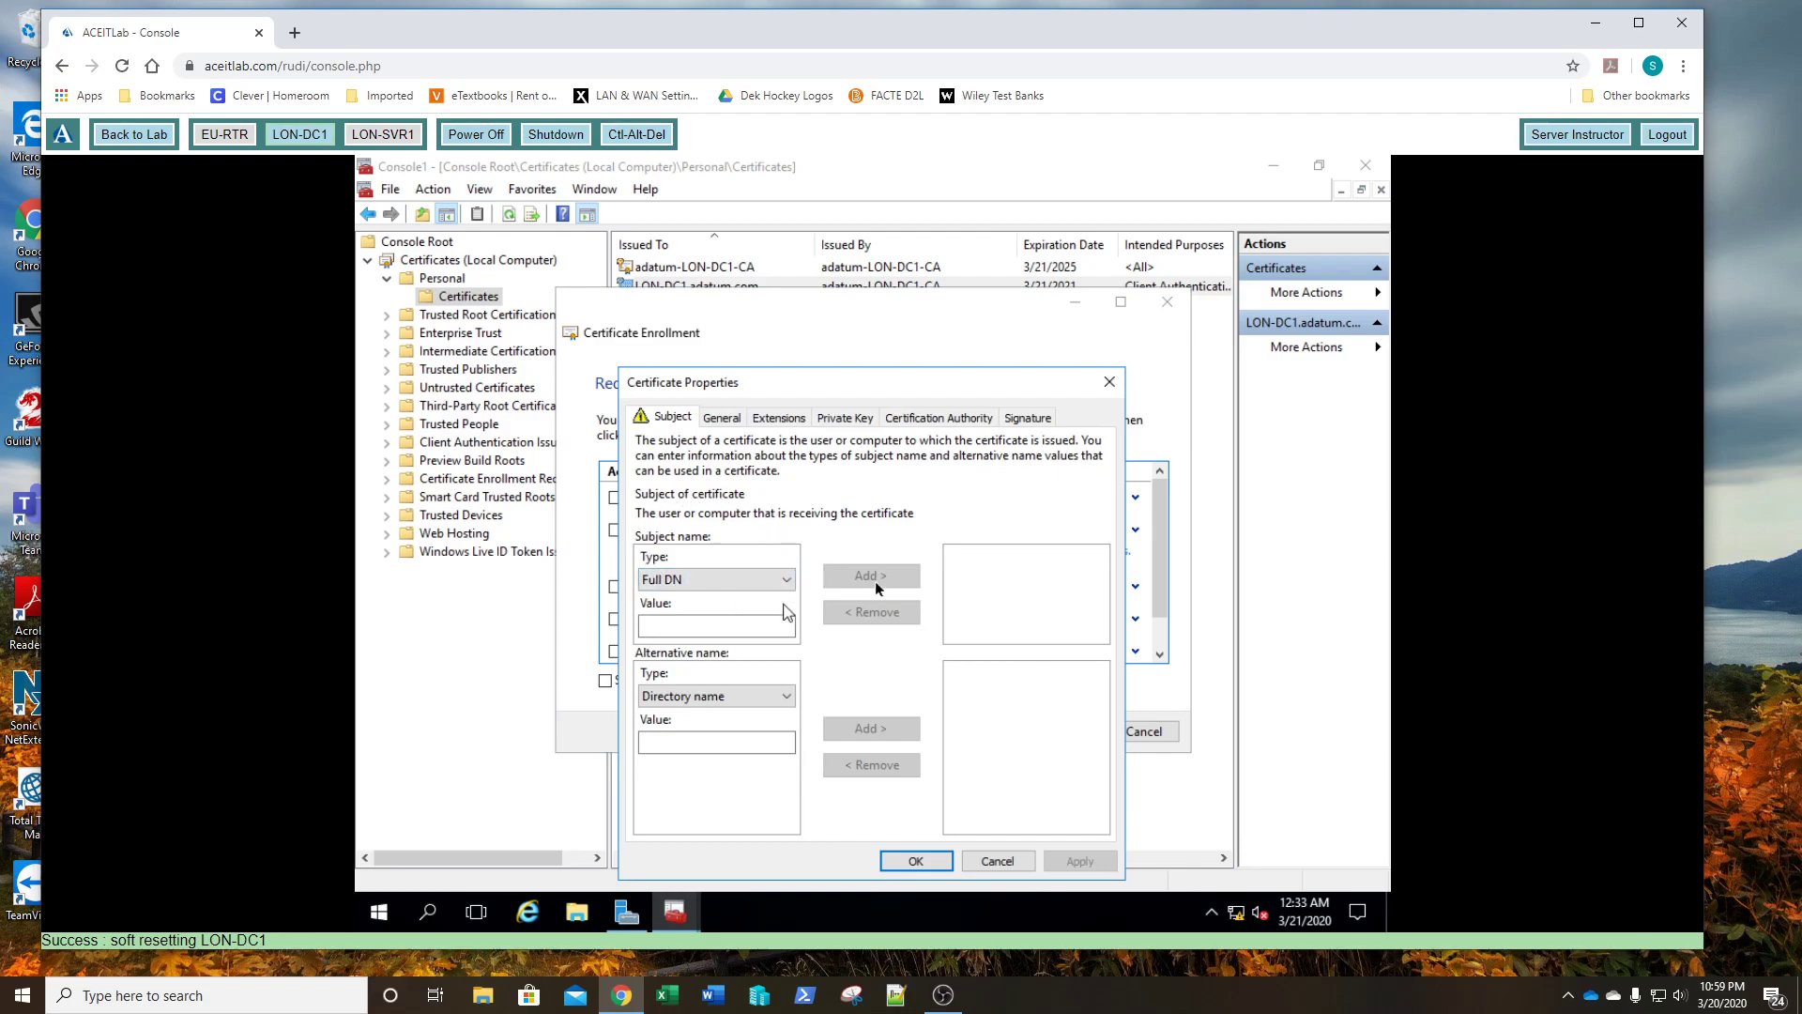
{"action": "left_click", "coordinate": [786, 584]}
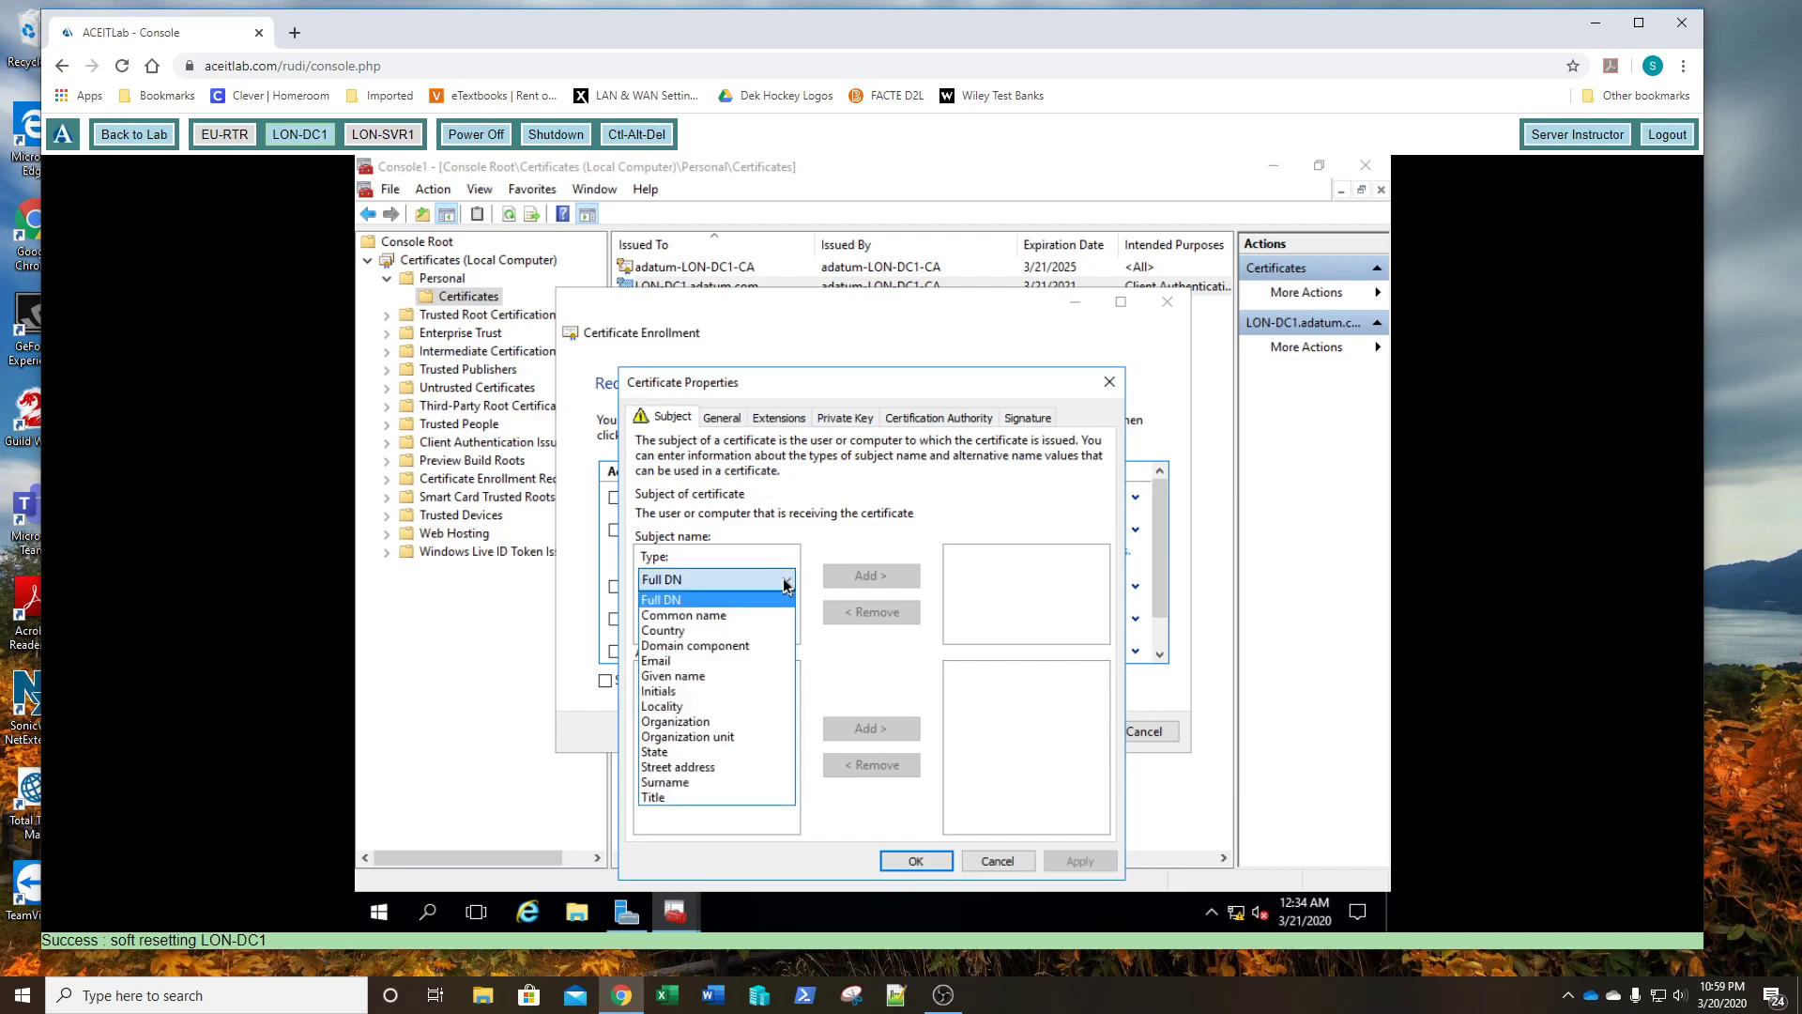
{"action": "left_click", "coordinate": [715, 621]}
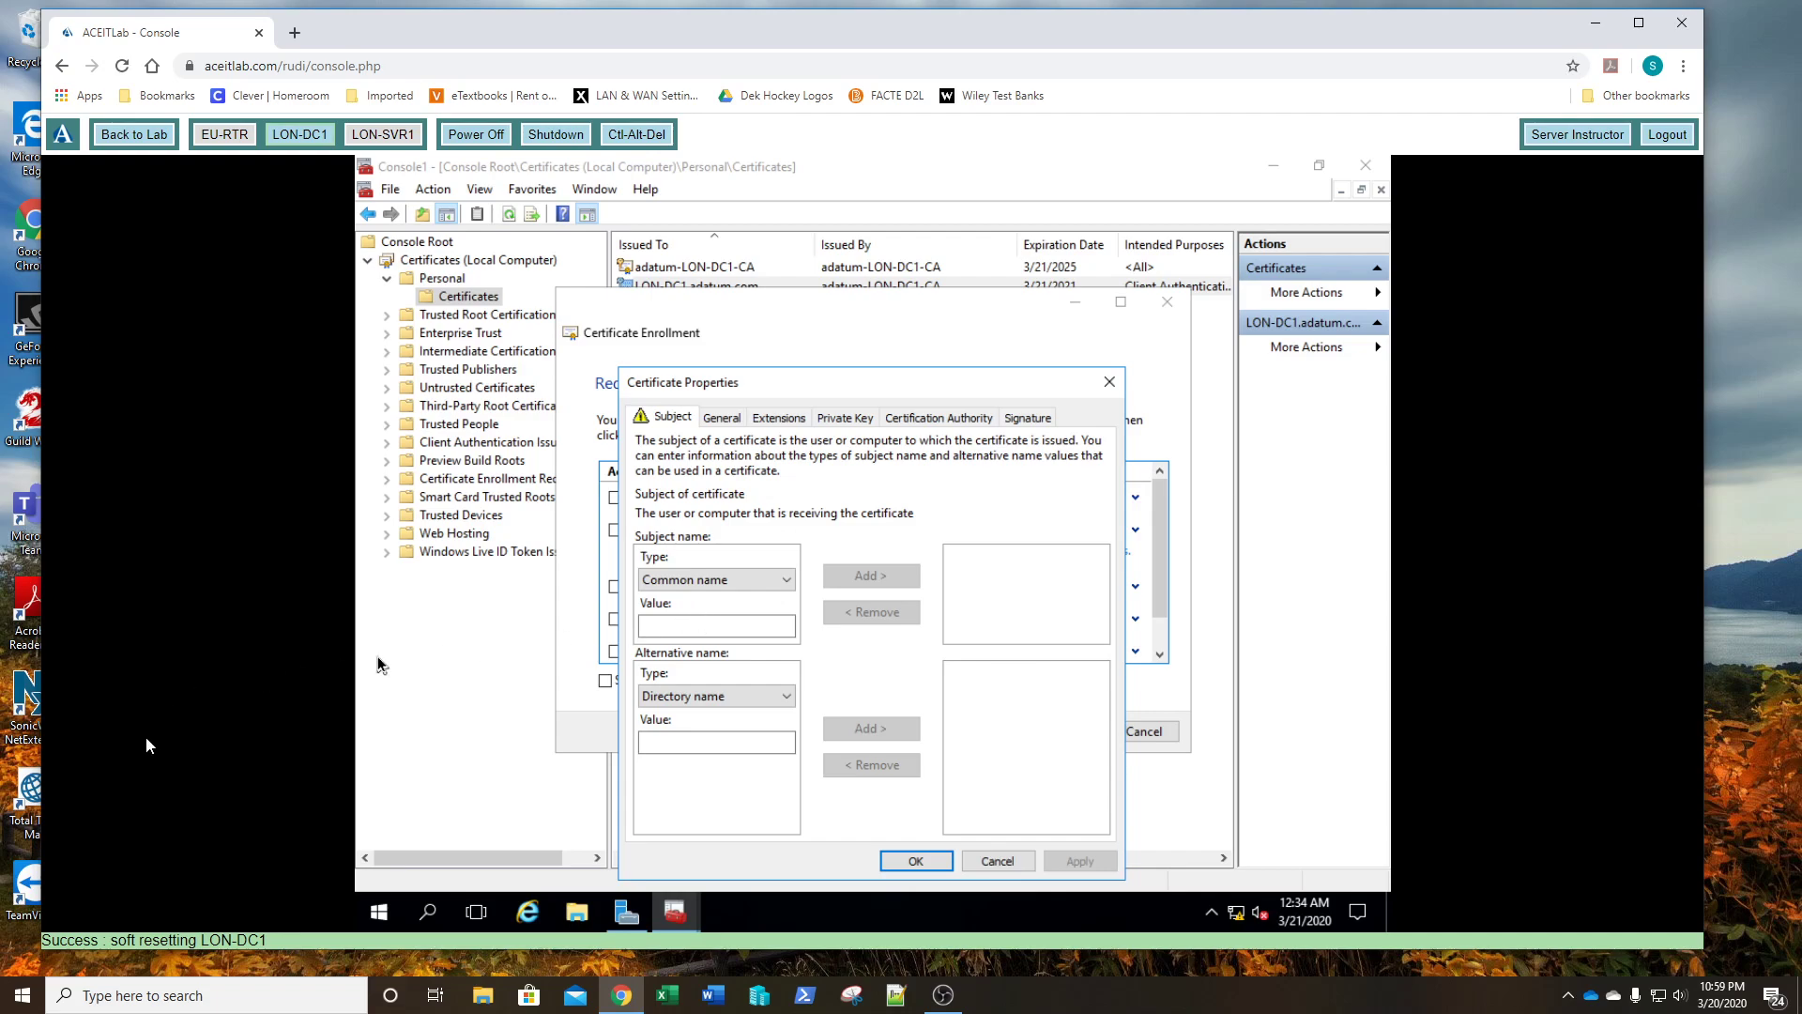
{"action": "left_click", "coordinate": [688, 625]}
{"action": "type", "text": "LON-DC1.ad"}
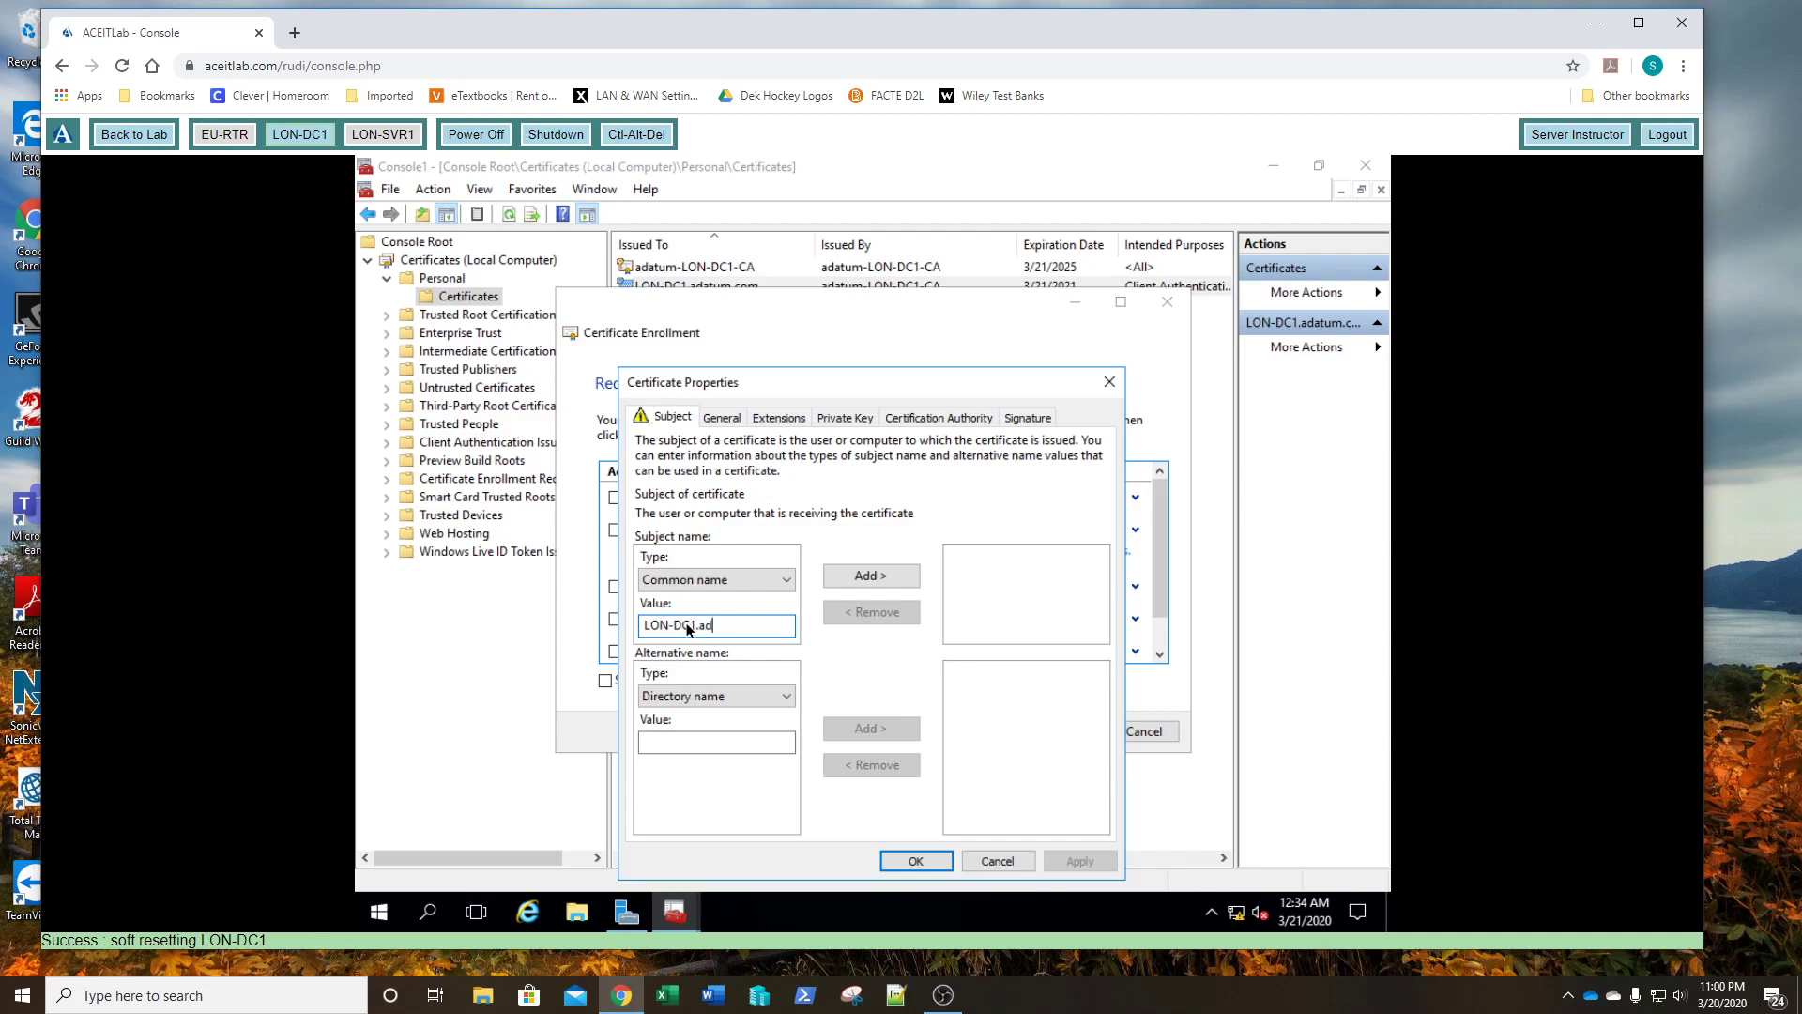
{"action": "type", "text": "atum.com"}
{"action": "left_click", "coordinate": [866, 580]}
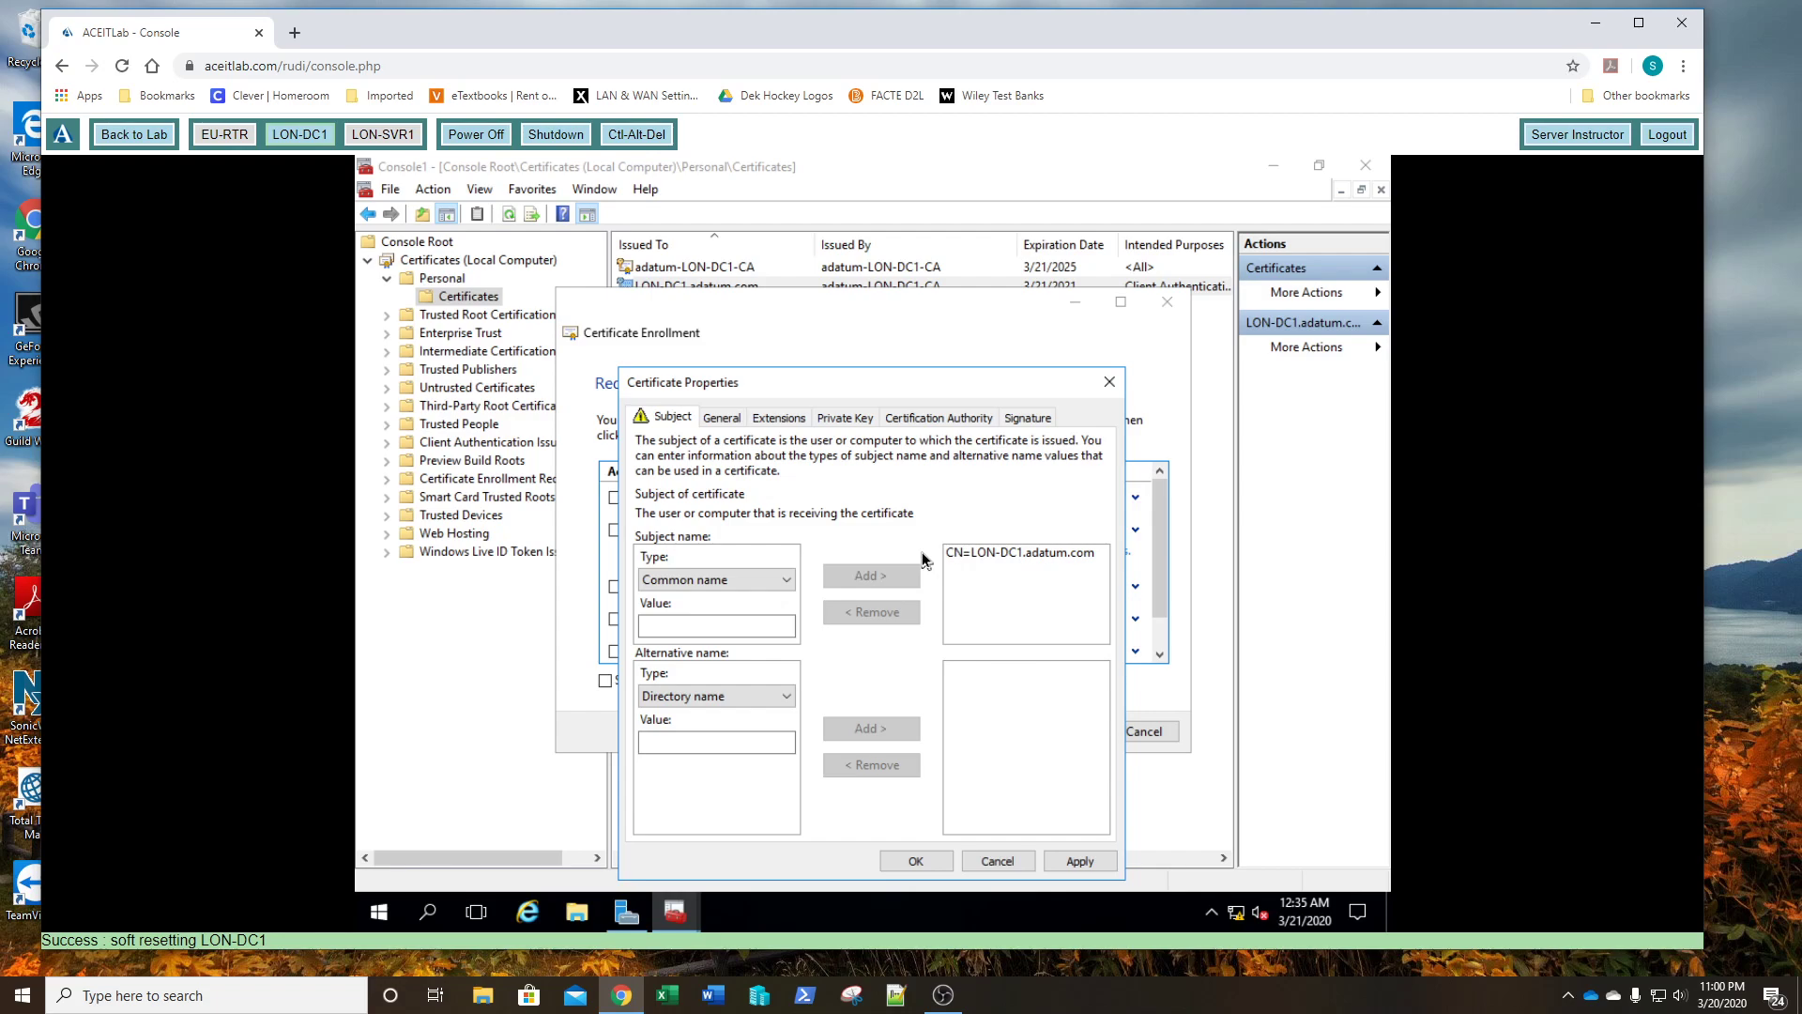
- Enter the friendly name LON-DC1.adatum.com and save the certificate properties
{"action": "left_click", "coordinate": [719, 421]}
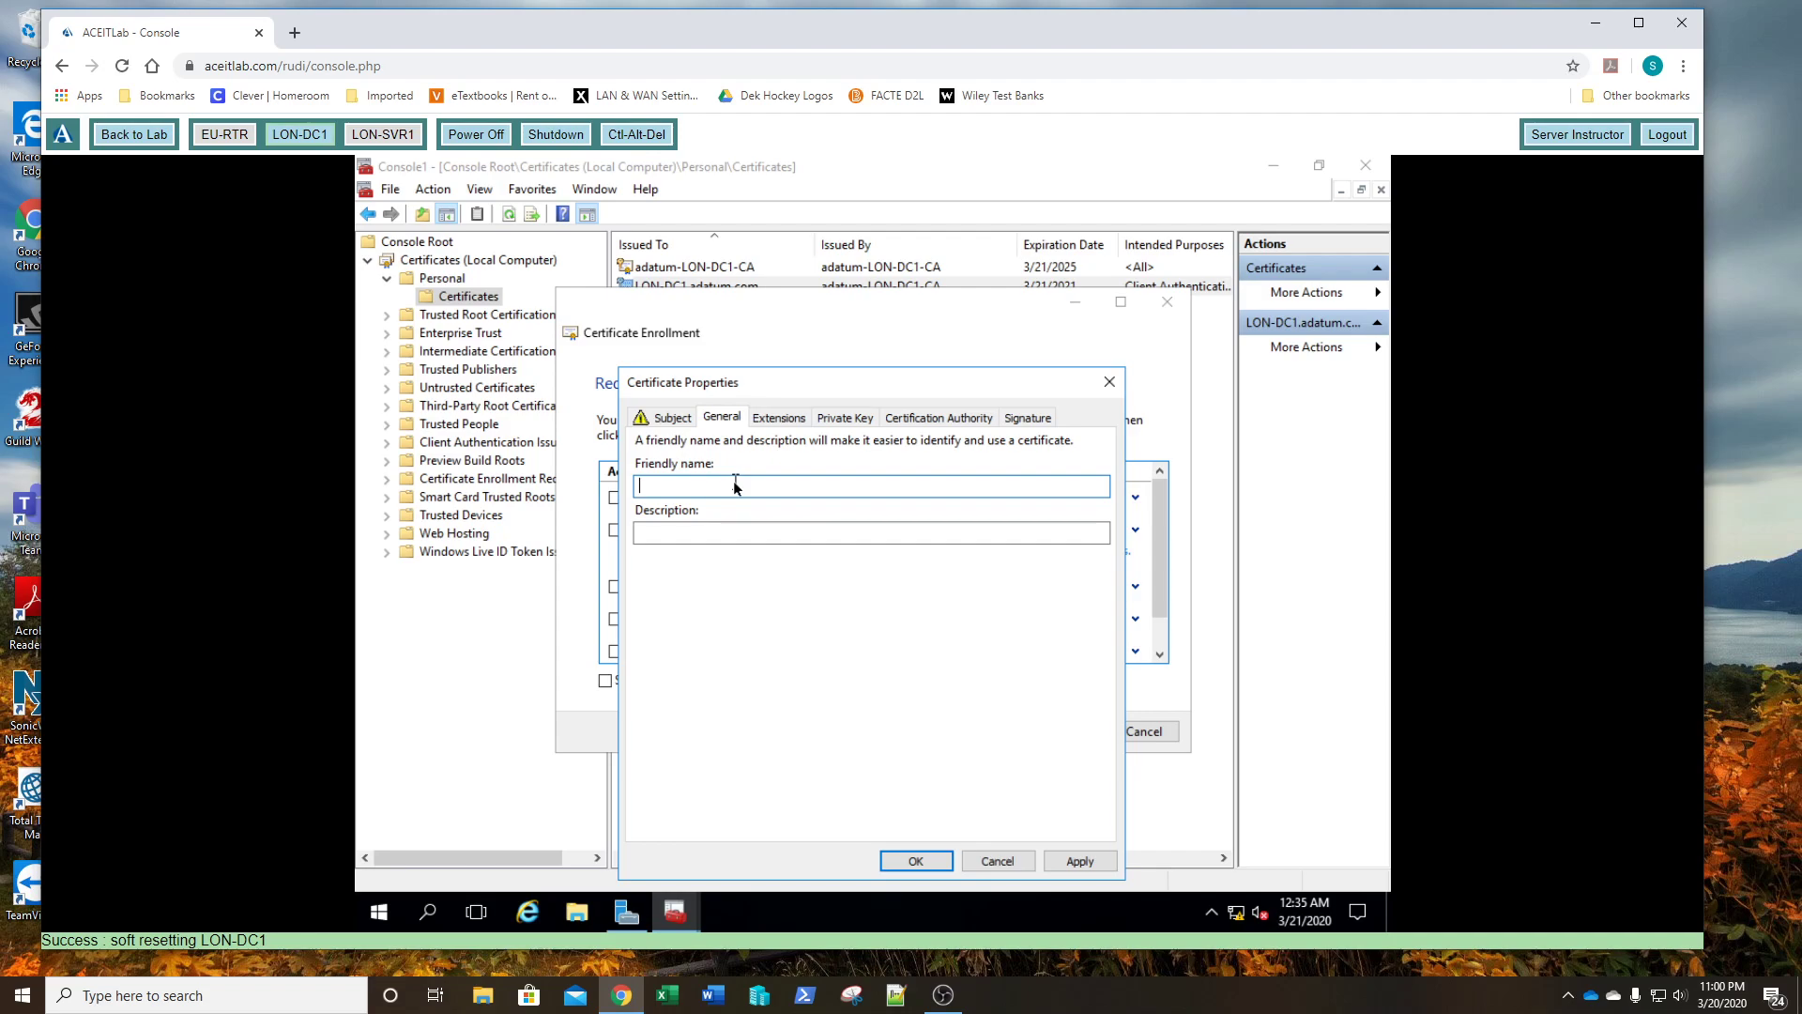
{"action": "type", "text": "LON-DC1.adatum.com"}
{"action": "left_click", "coordinate": [917, 861]}
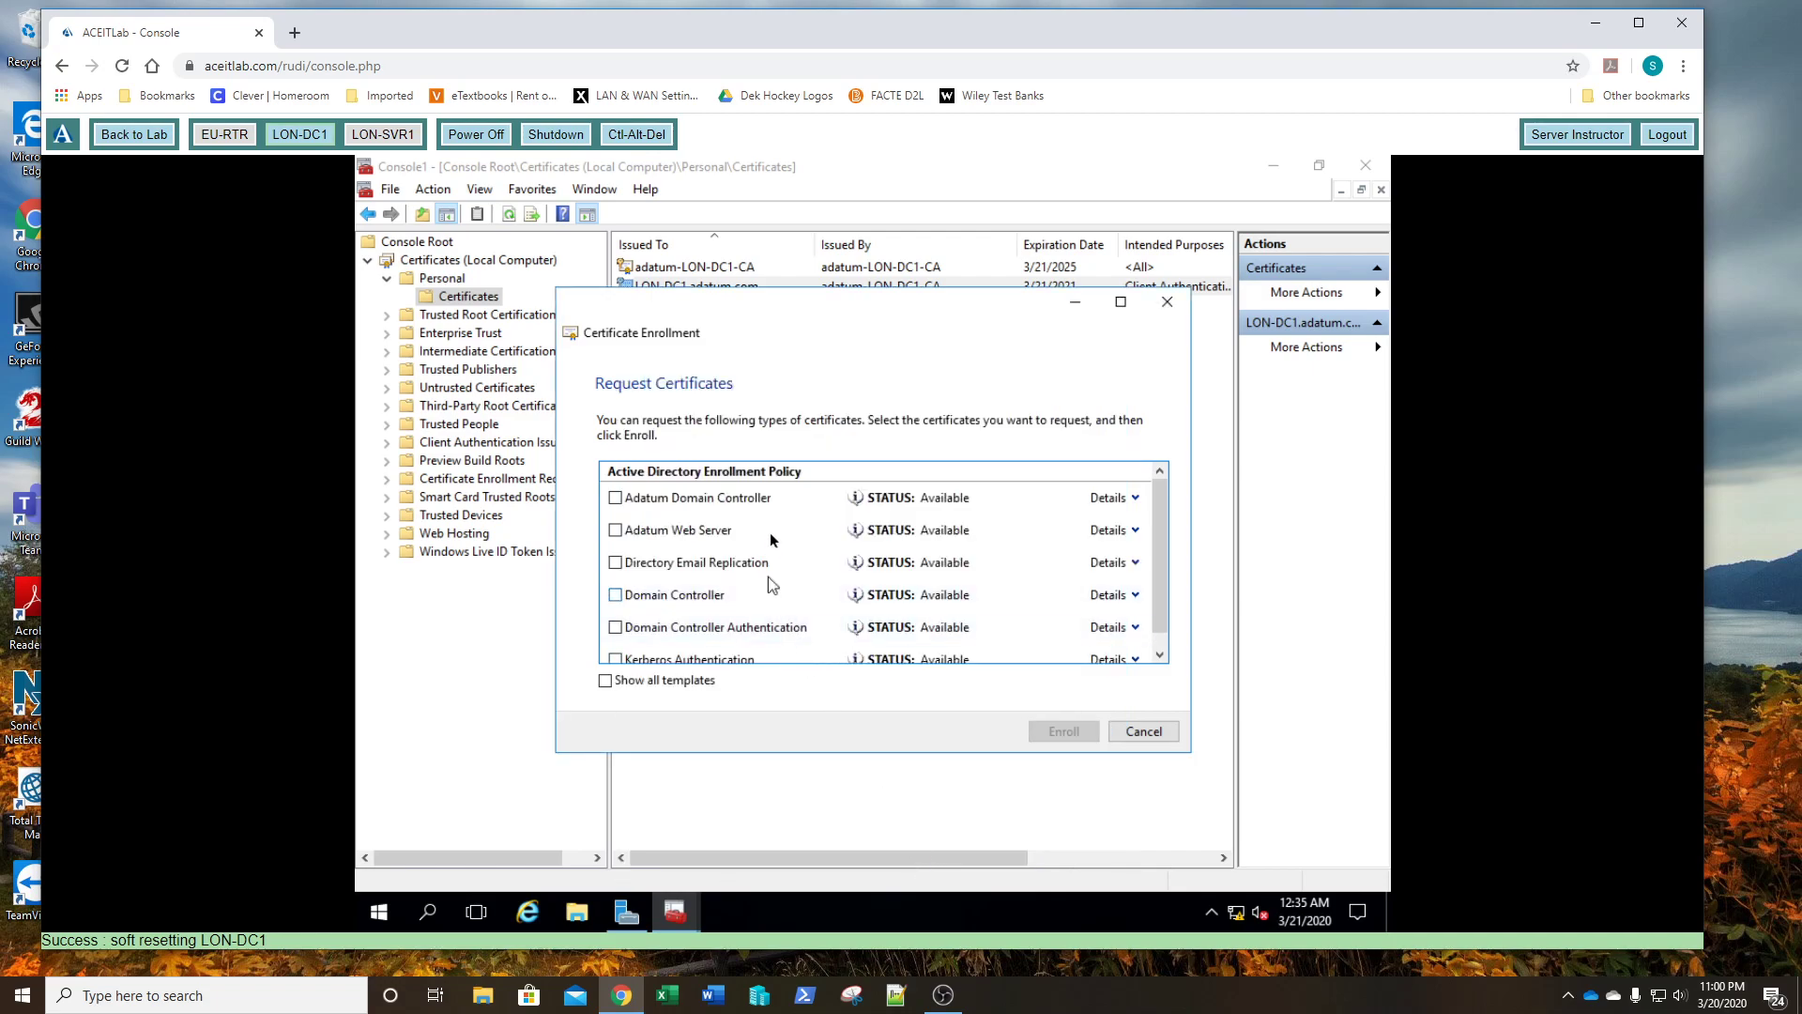
- Enroll the Adatum Web Server template, confirm 730-day Server Authentication certificate succeeded, and finish
{"action": "left_click", "coordinate": [616, 532]}
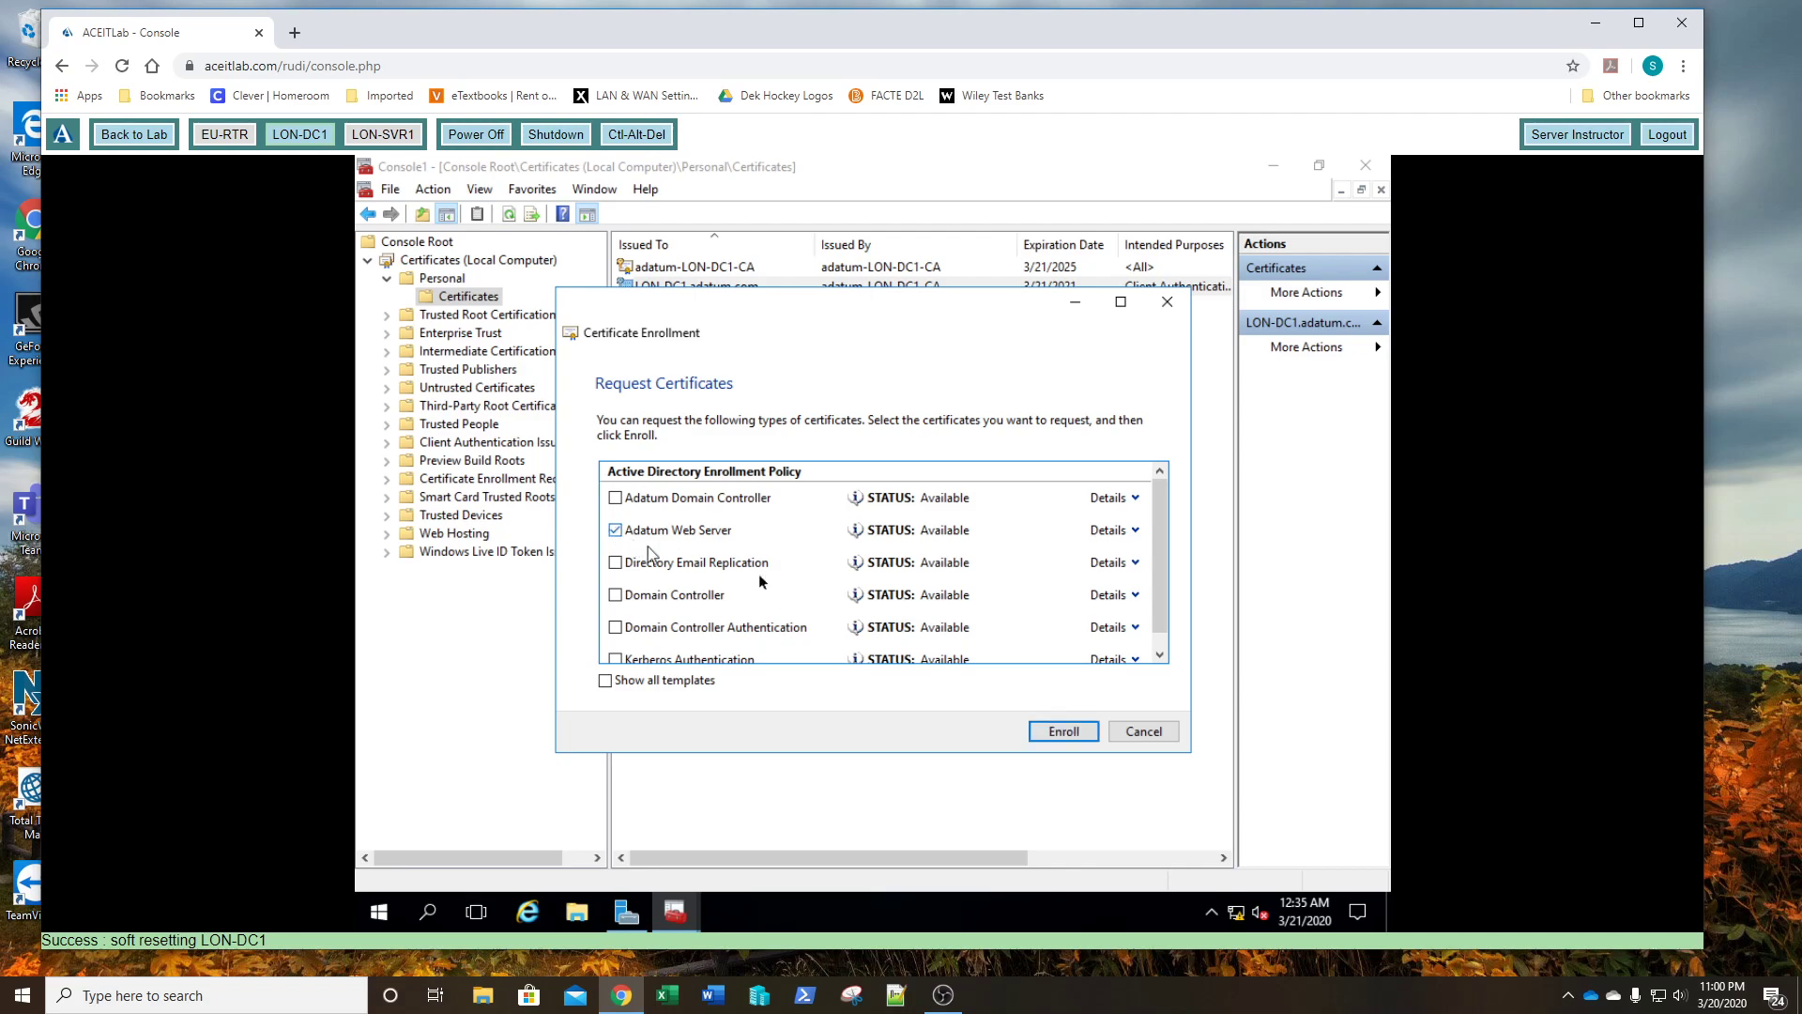
{"action": "left_click", "coordinate": [1065, 738]}
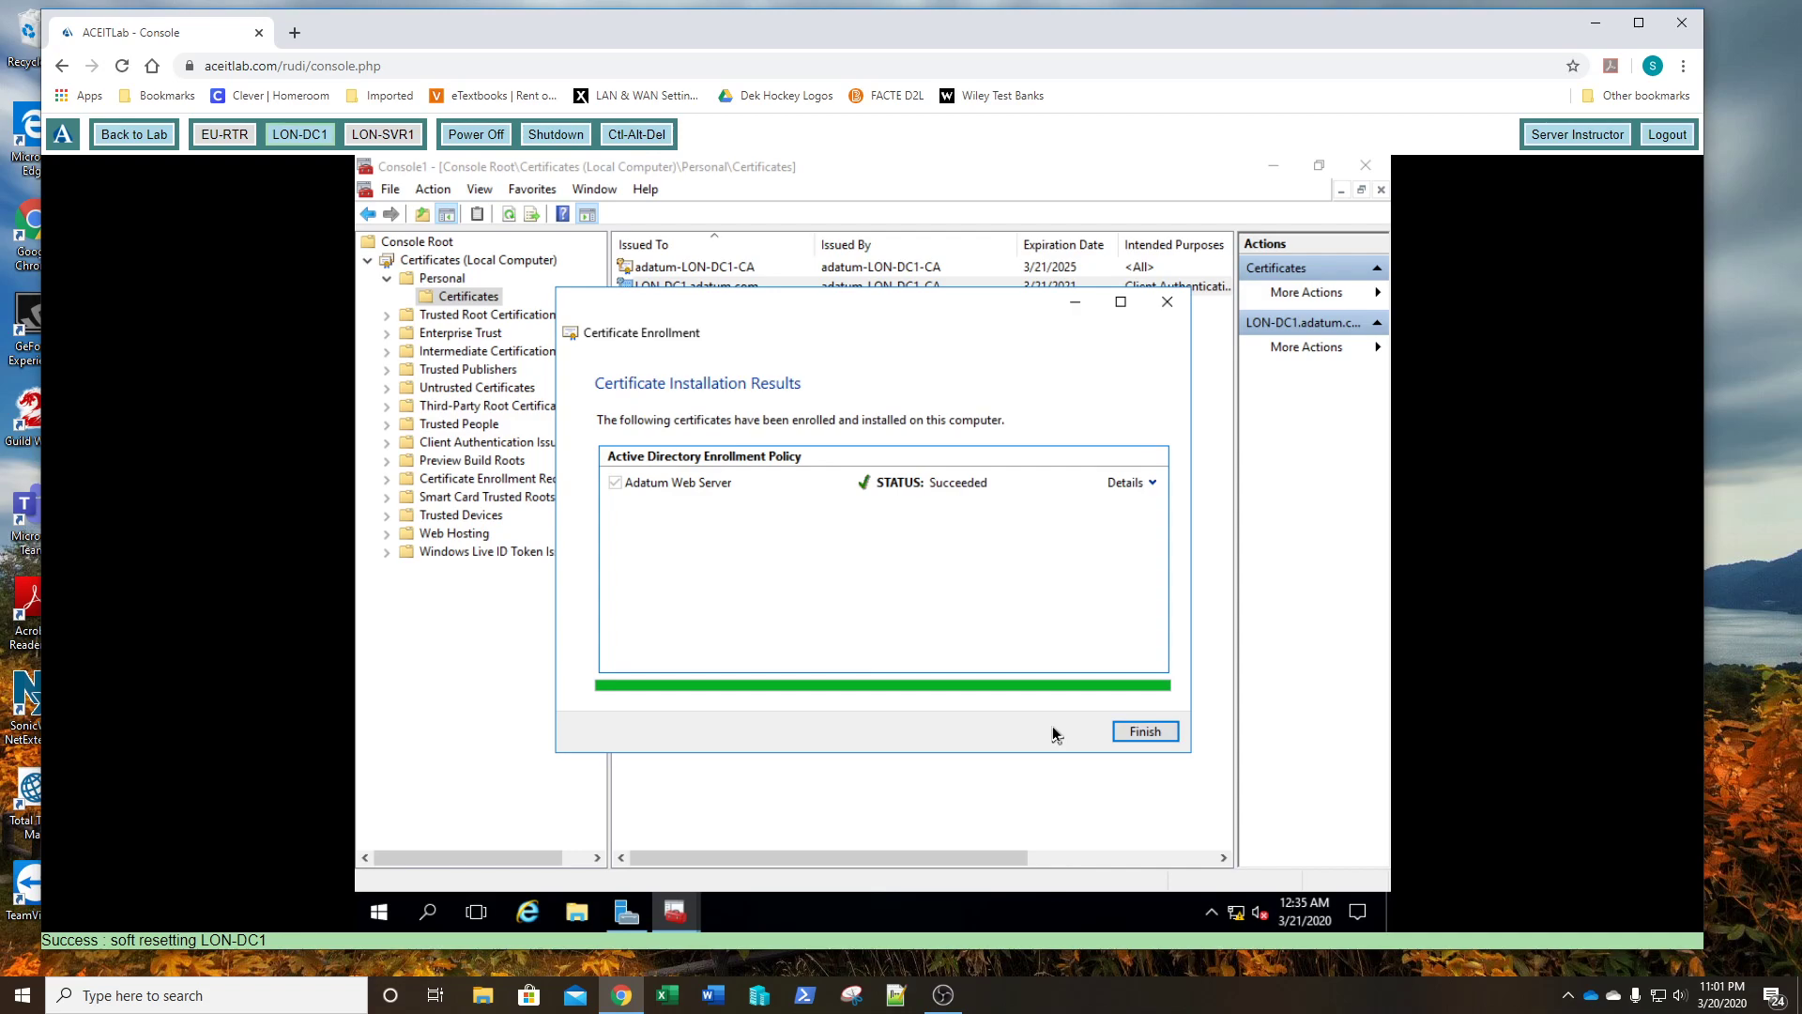
{"action": "left_click", "coordinate": [1133, 484]}
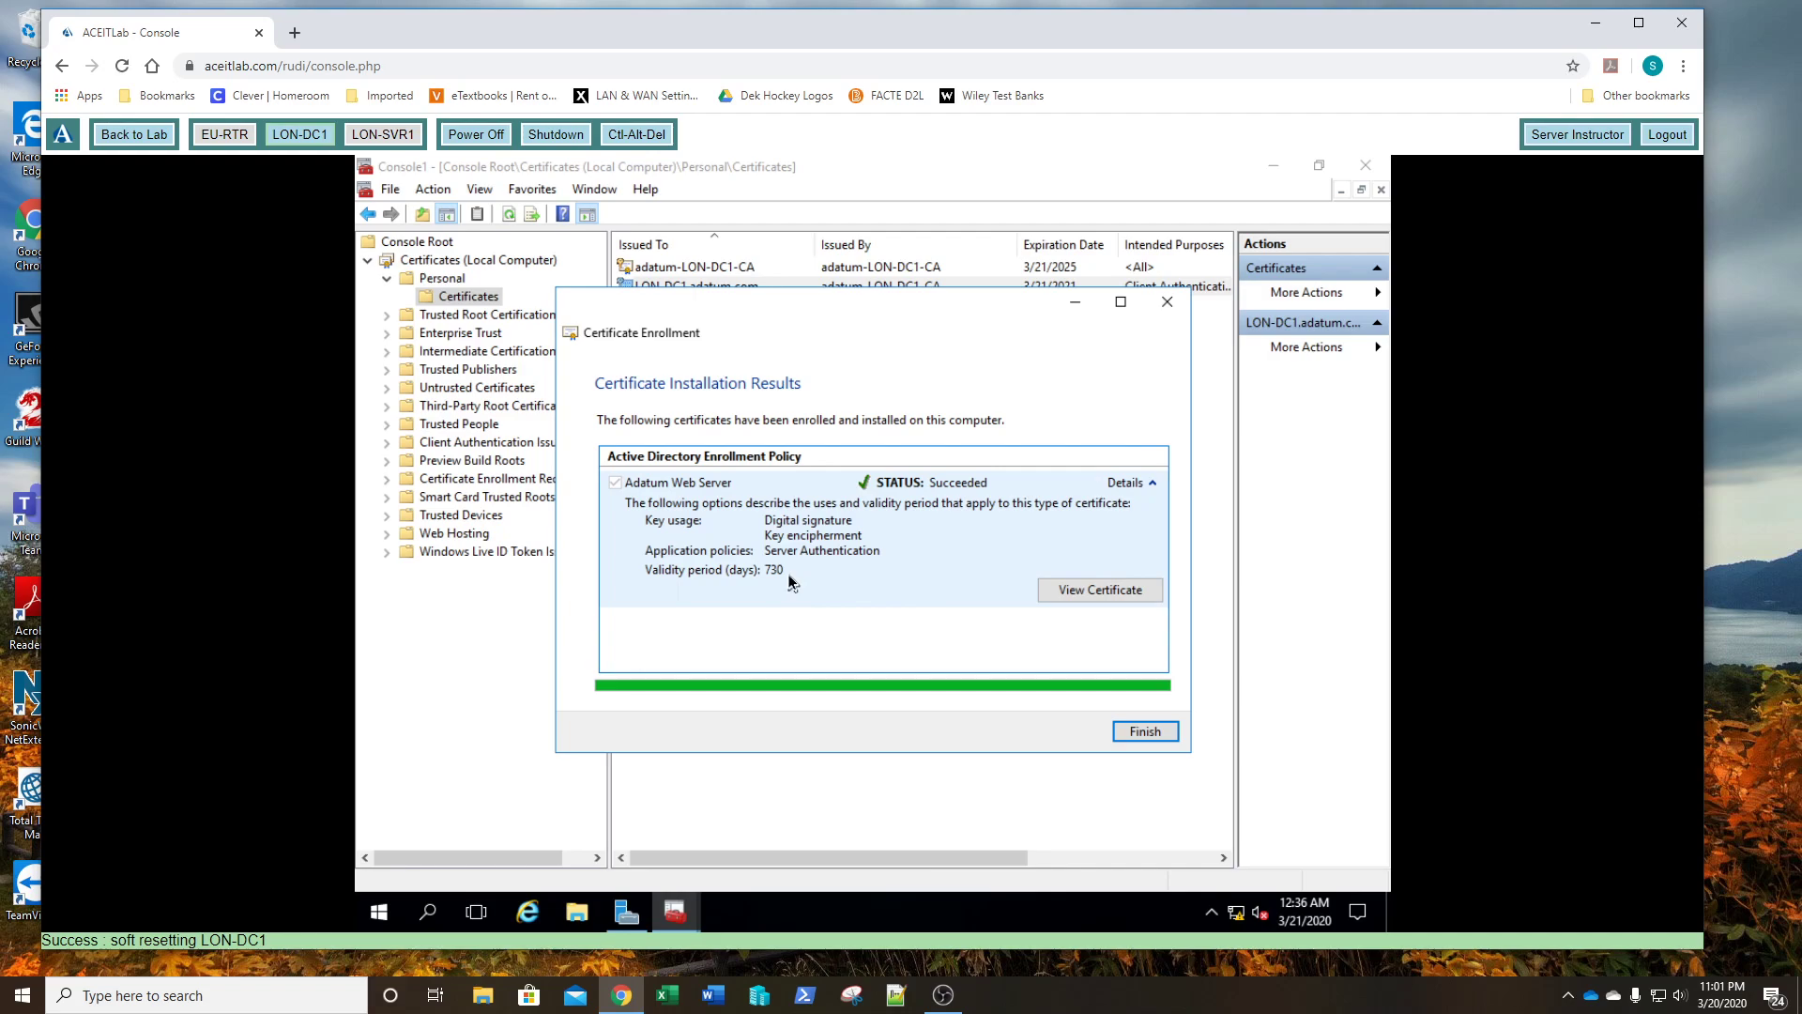
{"action": "left_click", "coordinate": [1145, 733]}
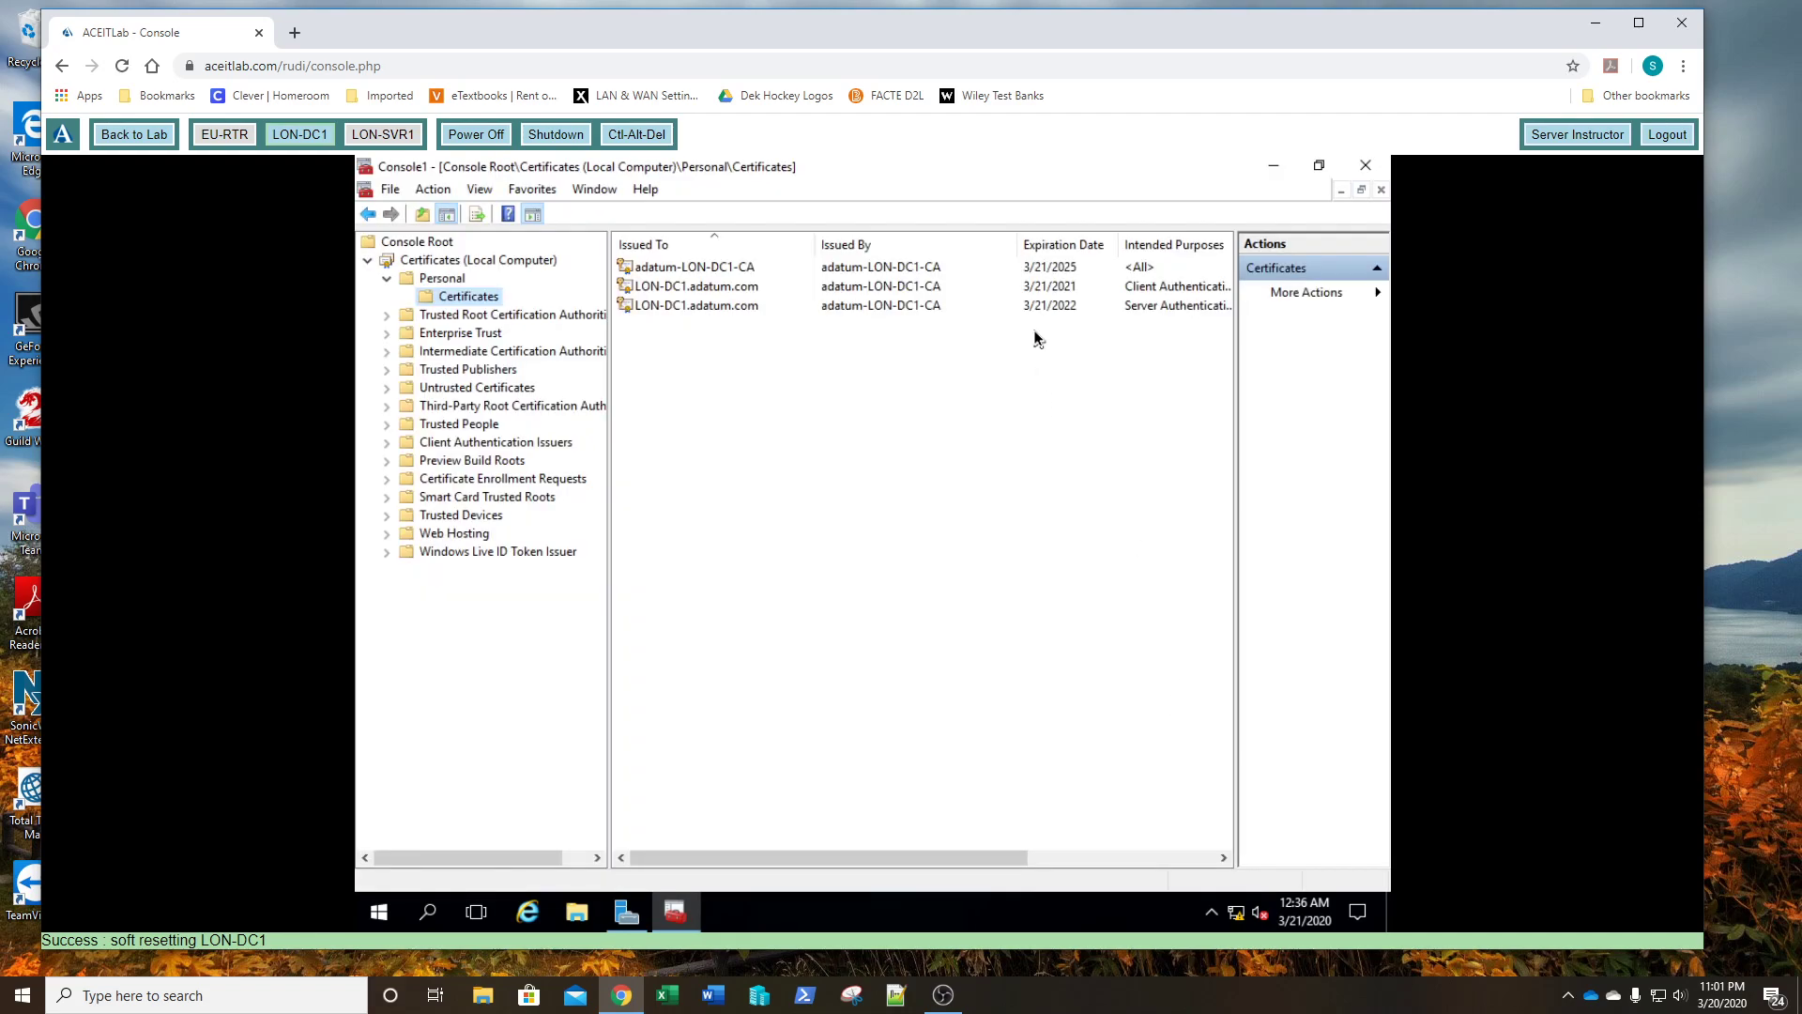
{"action": "left_click_drag", "start_coordinate": [965, 859], "coordinate": [1173, 869]}
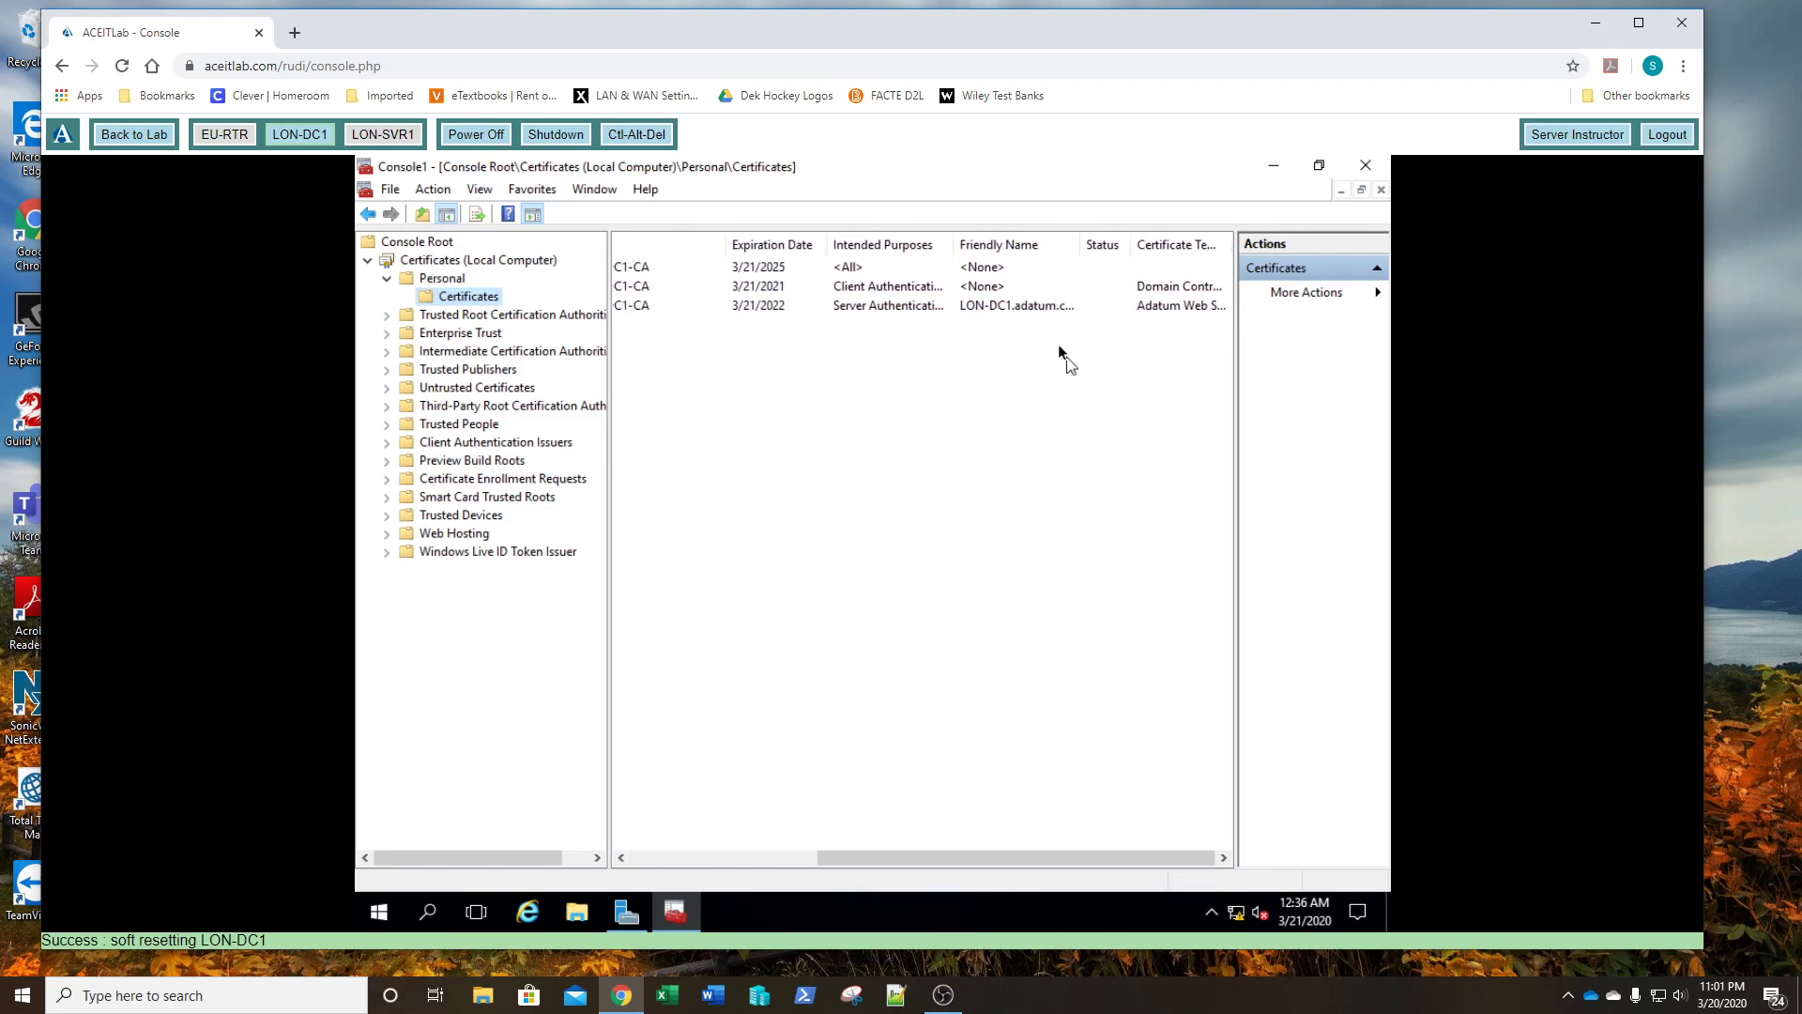